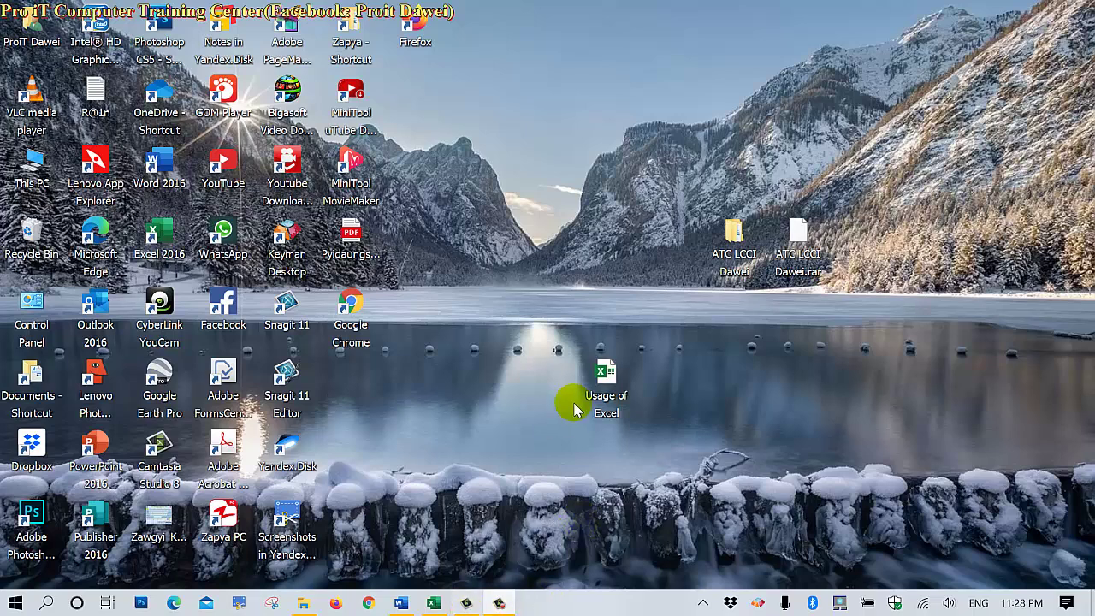
Open the Usage of Excel workbook and drag column D's border to widen it
double_click(607, 395)
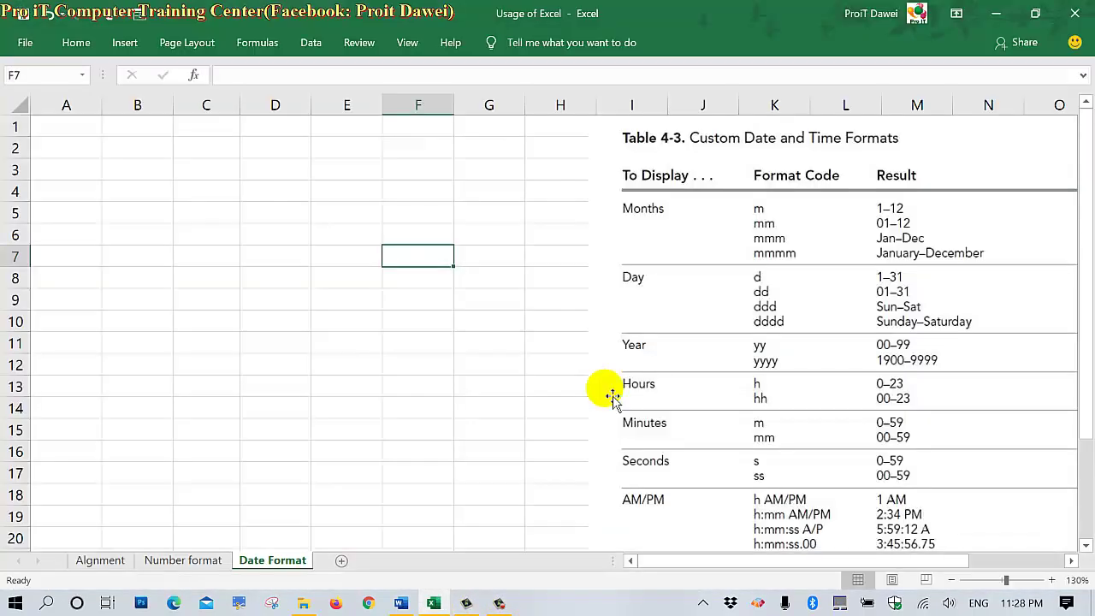
left_click(524, 349)
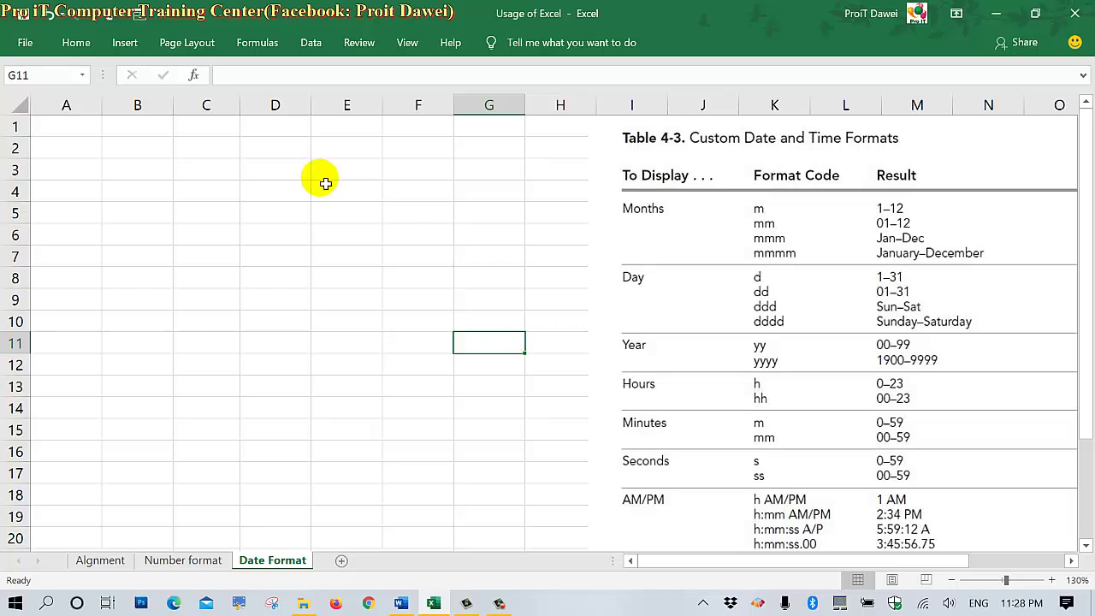
left_click_drag(310, 108, 436, 119)
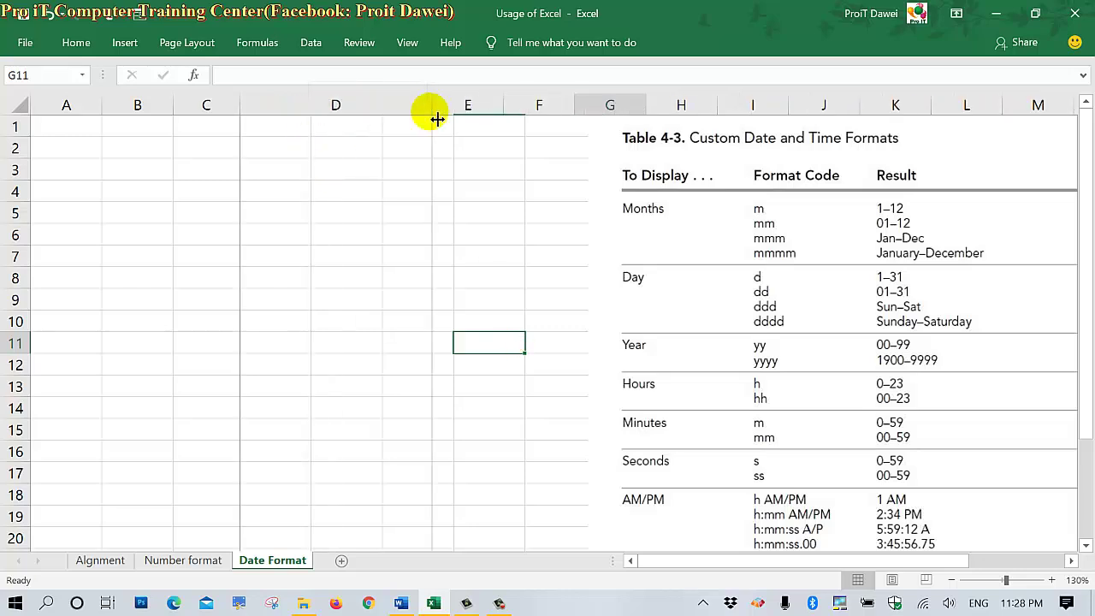
left_click(320, 154)
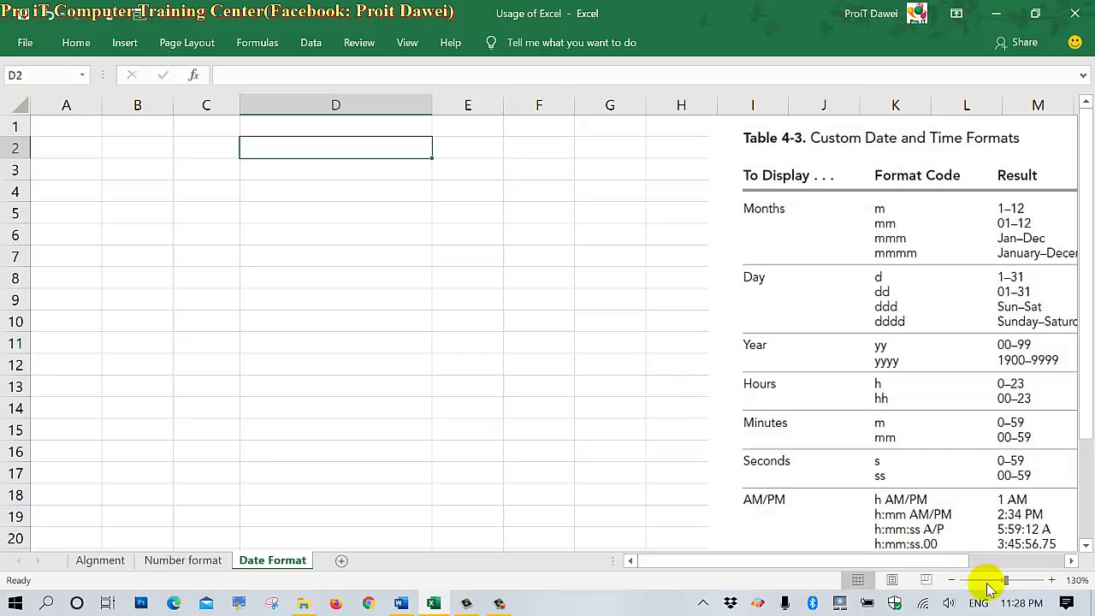
mouse_move(1015, 604)
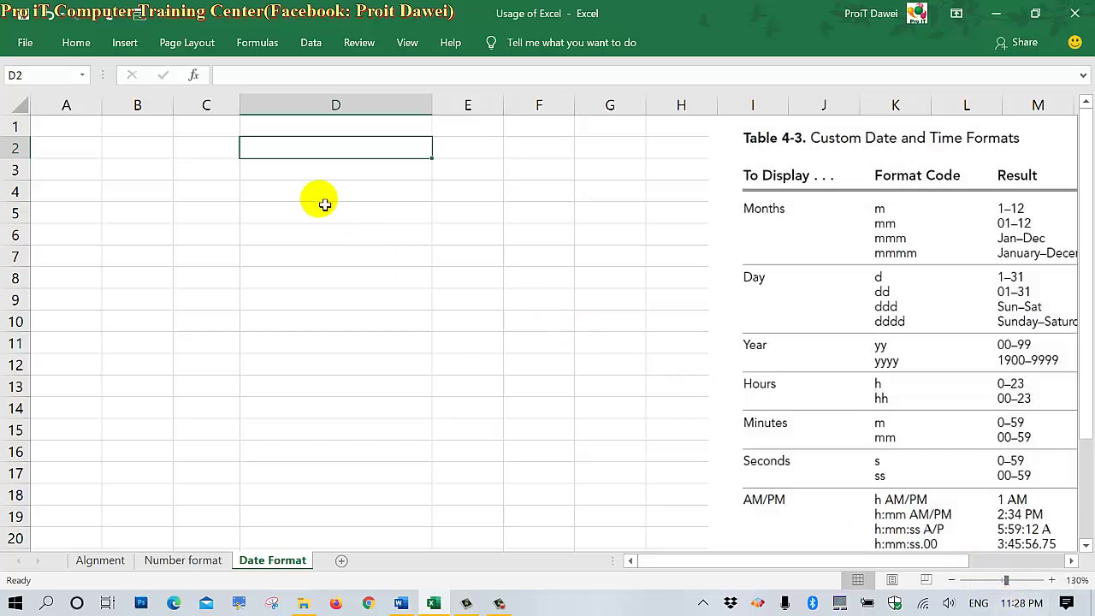
Enter 9-June-2020 in D2 and 09-06-2020 in D3
type("9-")
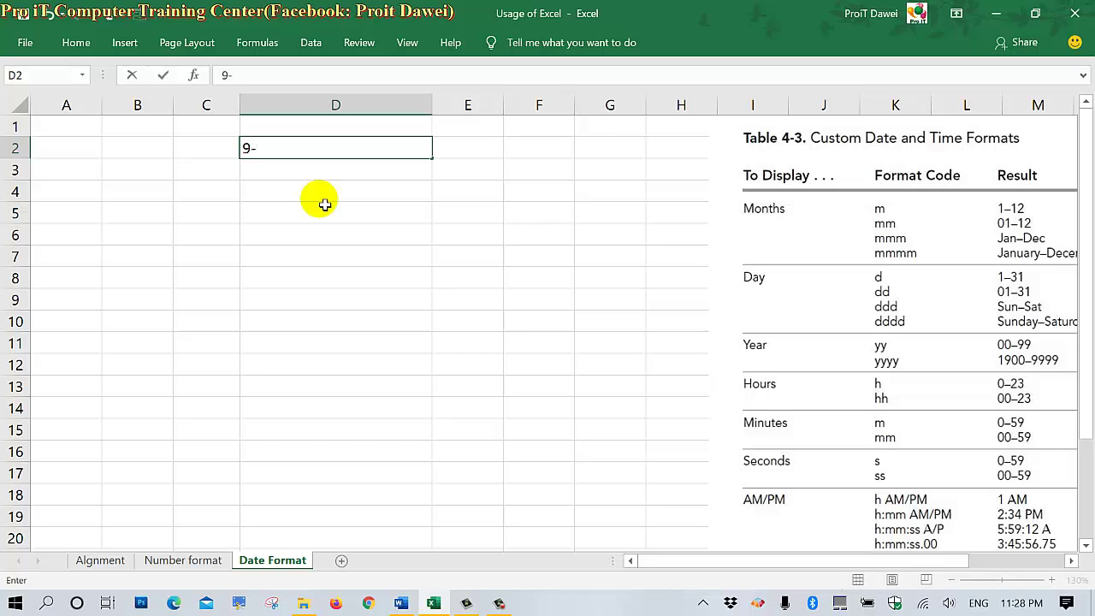
type("June")
type("-2020")
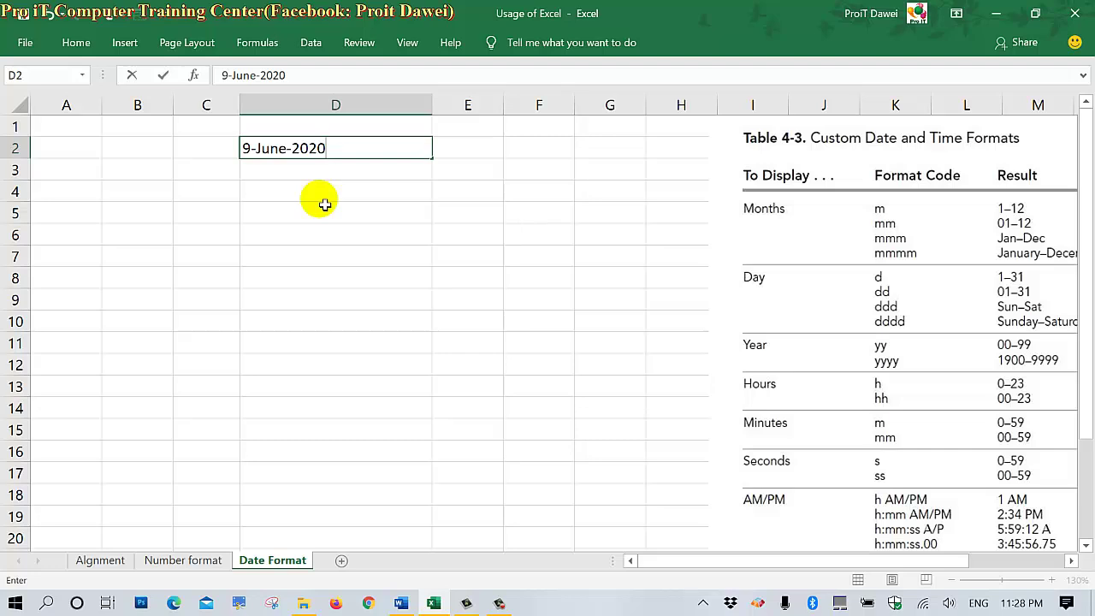
key("ctrl+Return")
key("Down")
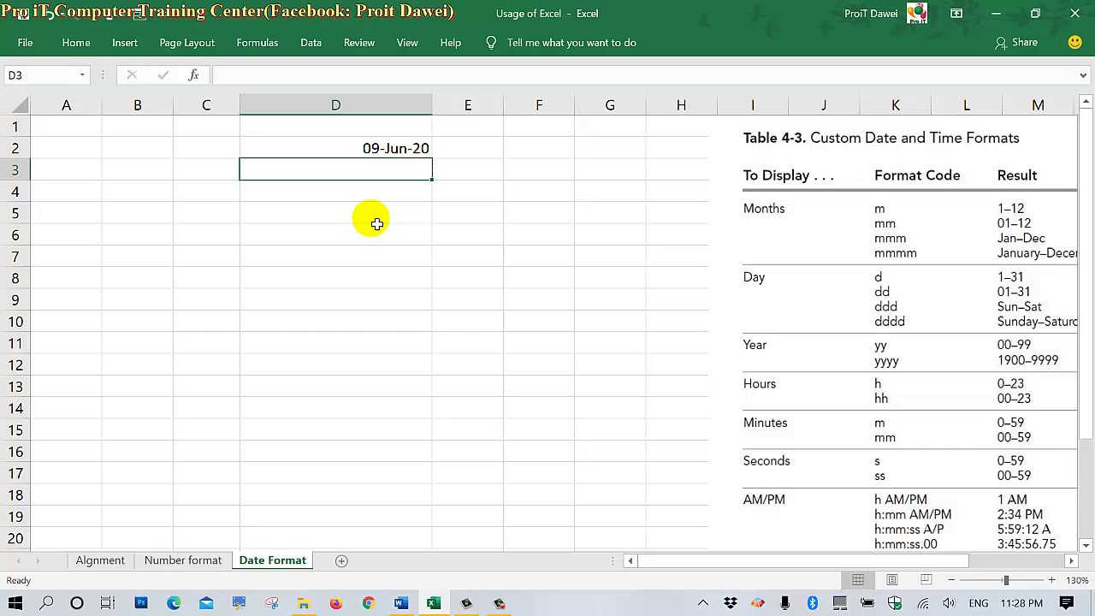
type("09-06-2020")
key("Return")
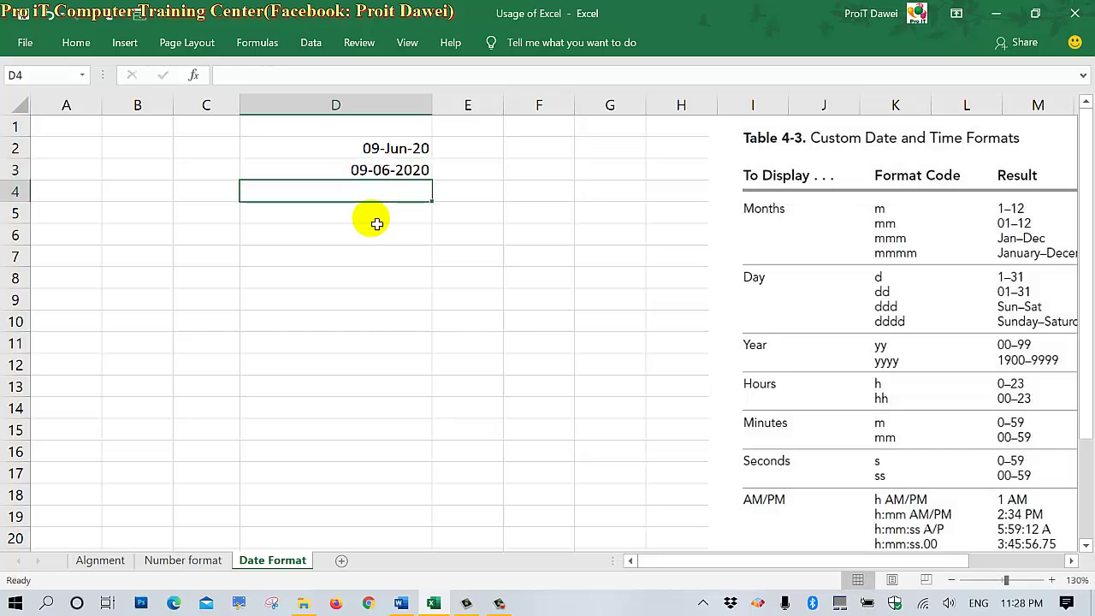
left_click(402, 176)
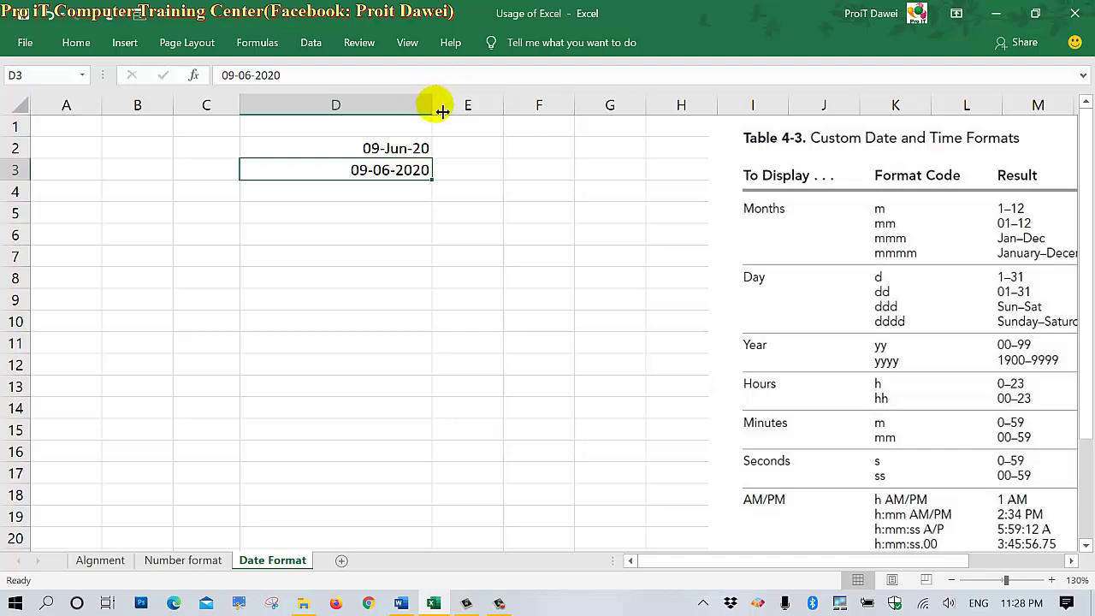
Widen column D slightly and enter 23-6-2020 in D4, shown as 23-06-2020
left_click_drag(436, 107, 469, 121)
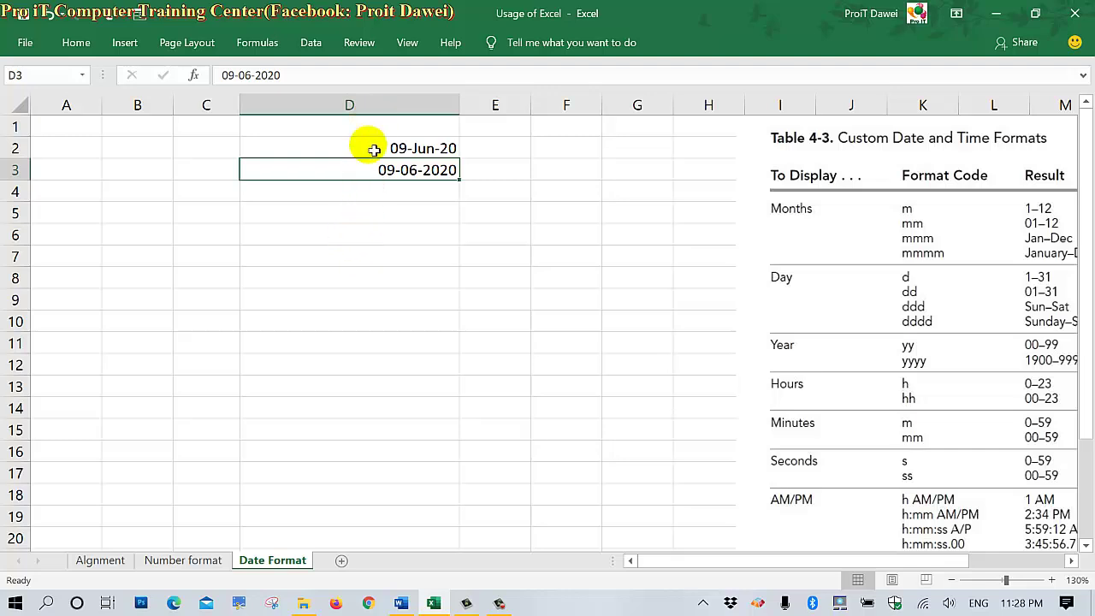
left_click(379, 212)
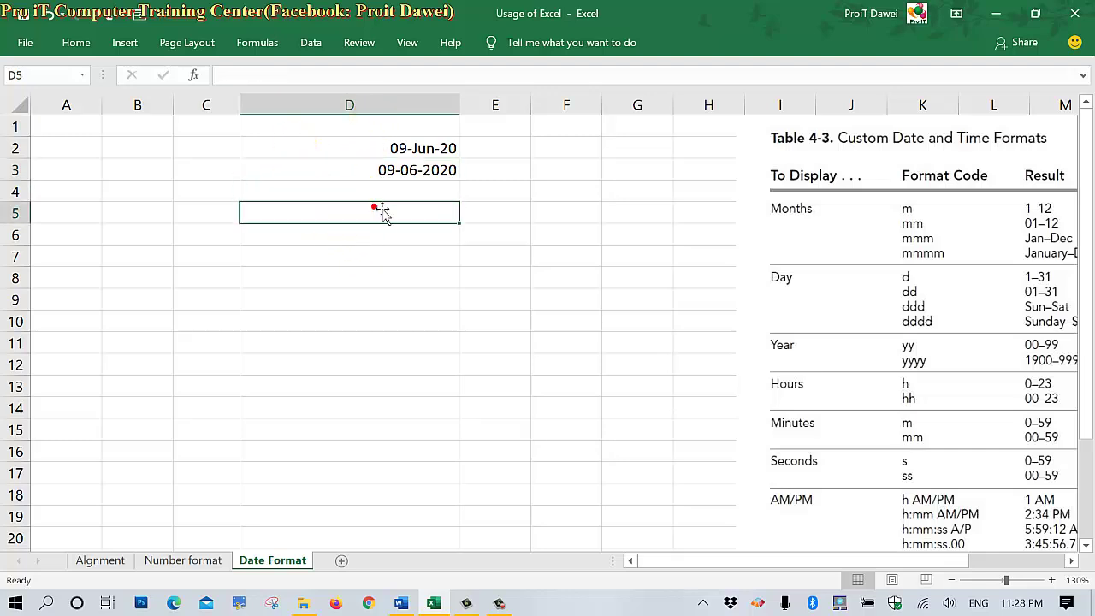
left_click(379, 200)
left_click(379, 200)
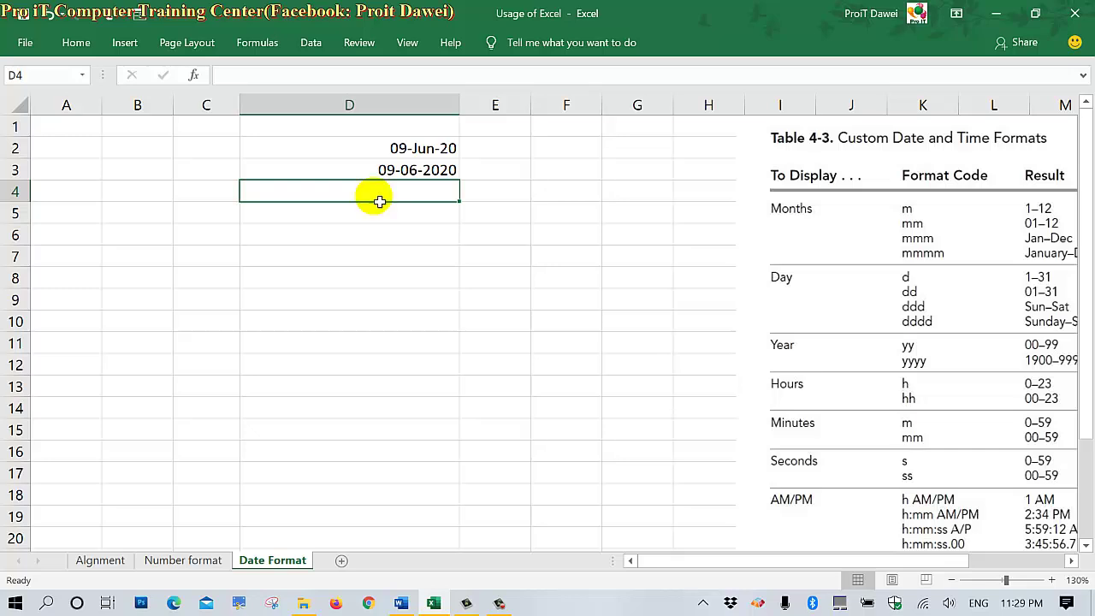
type("23")
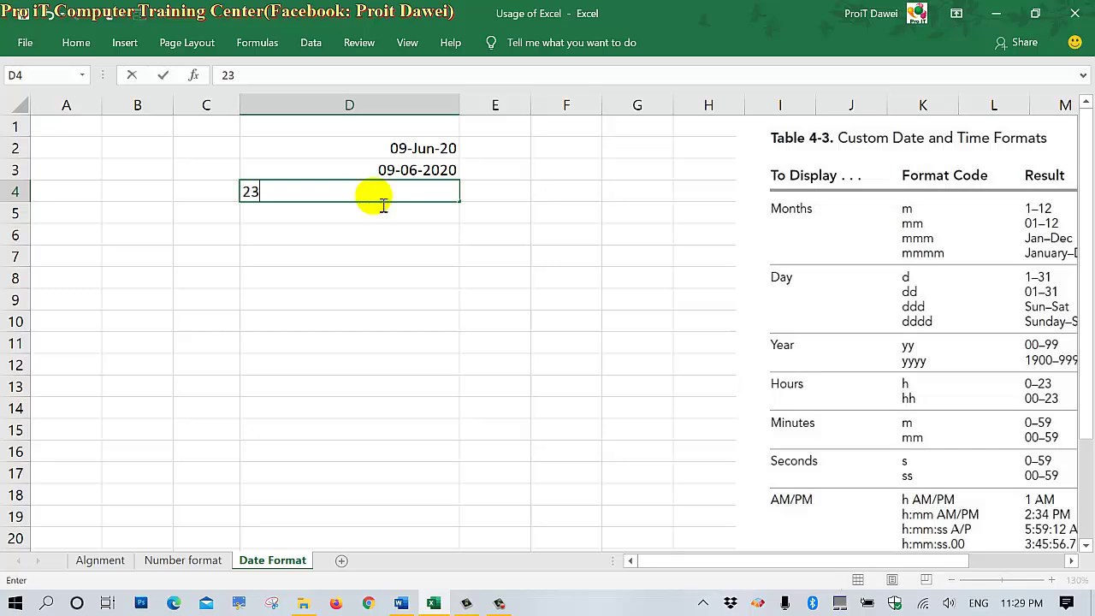
type("-6-")
type("220")
key("BackSpace")
key("BackSpace")
type("0")
type("20")
key("Return")
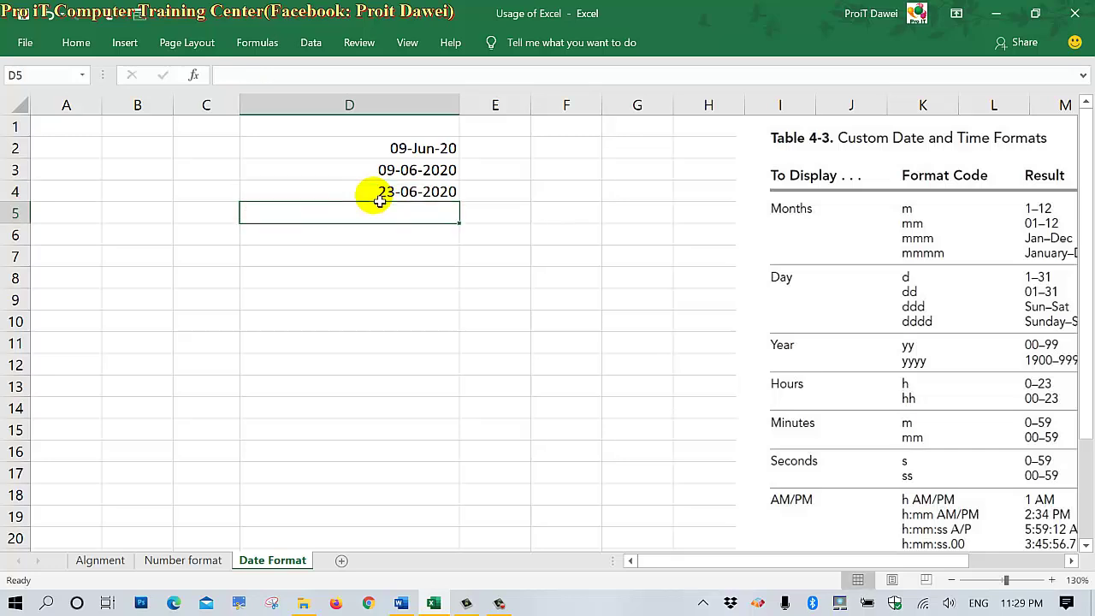
left_click(402, 191)
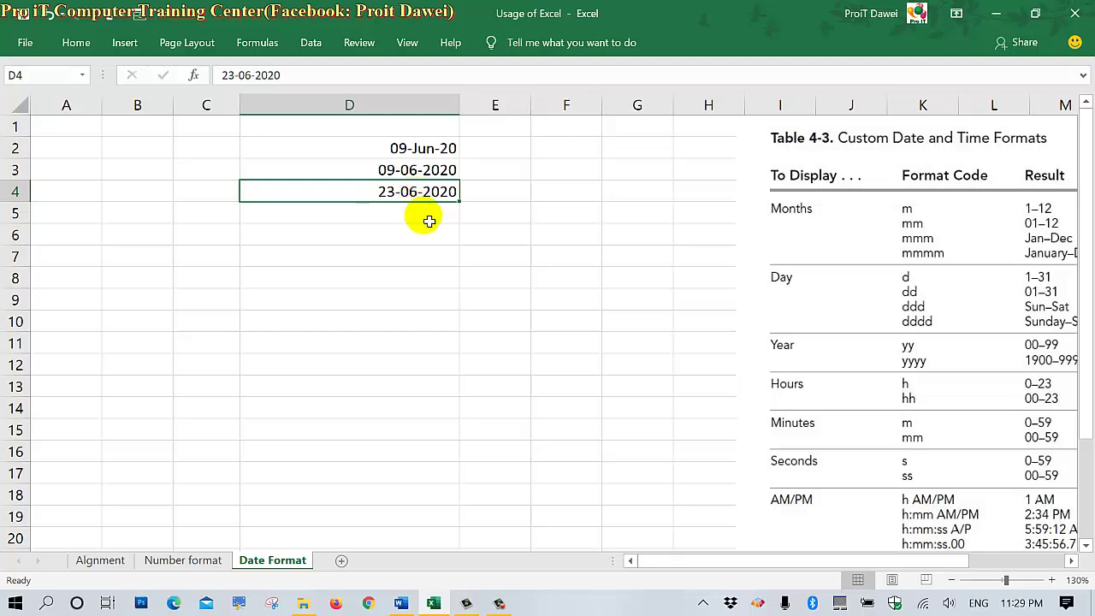
Type 2-13-2020 into D5 and 4.June.2020 into D6, both stored as text
left_click(419, 225)
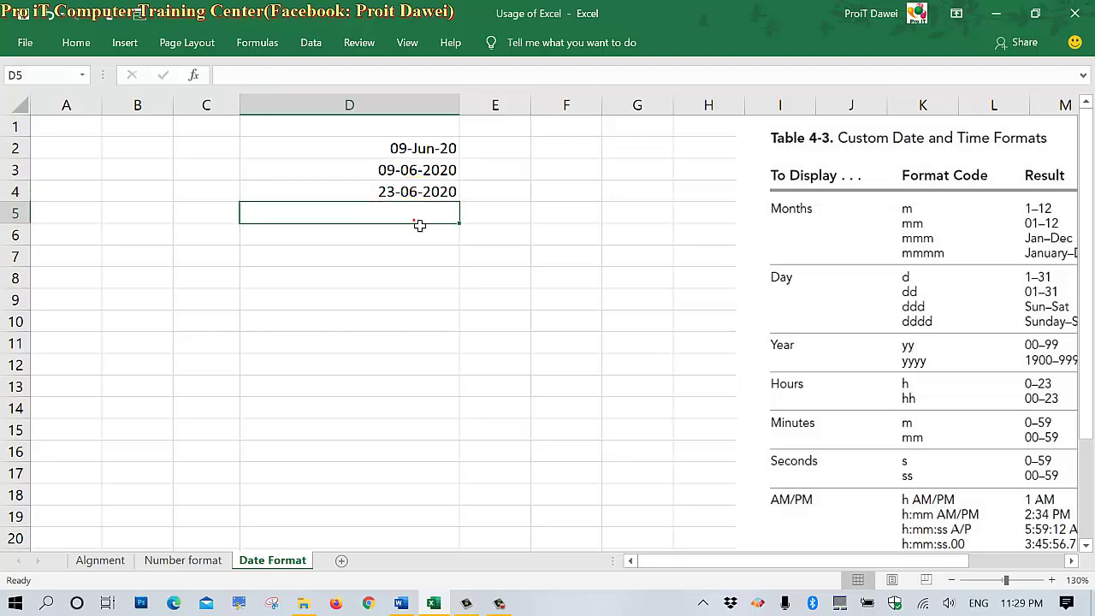
left_click(419, 225)
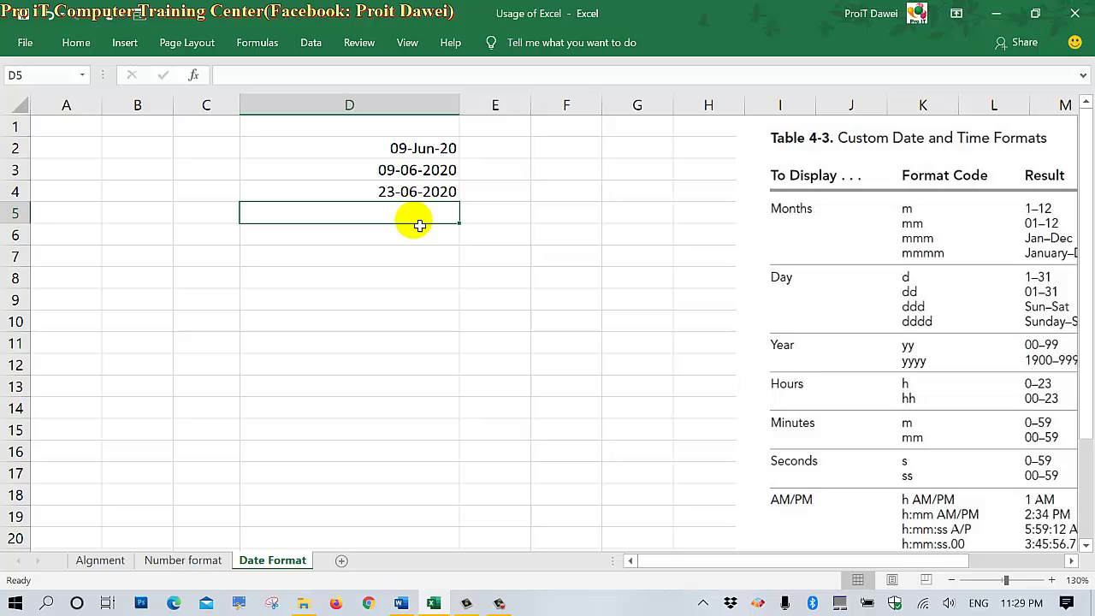
type("2")
key("BackSpace")
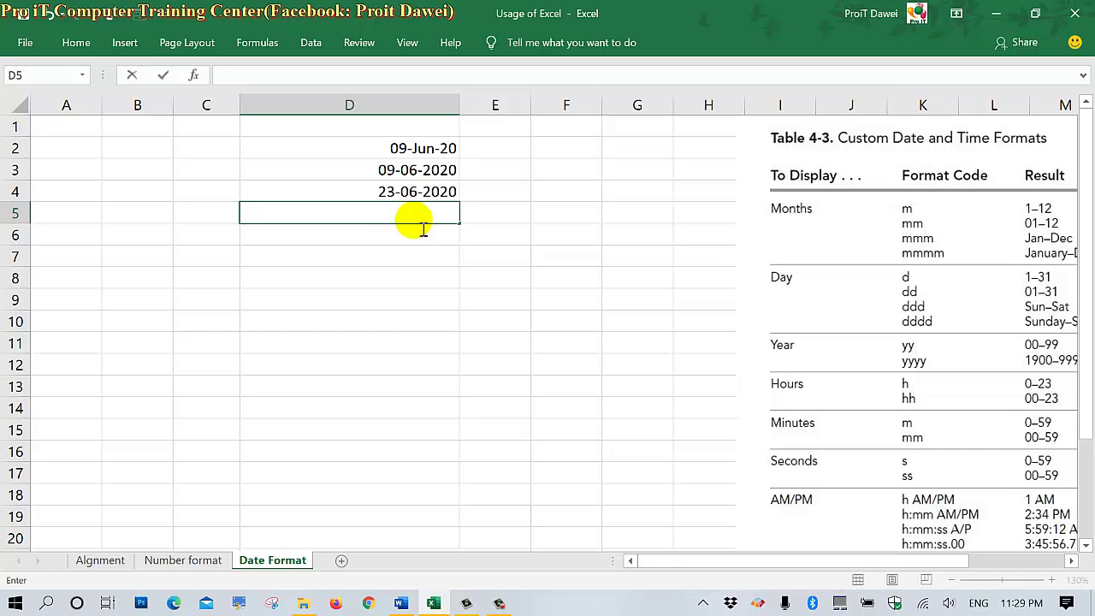
type("2-1")
type("3-202")
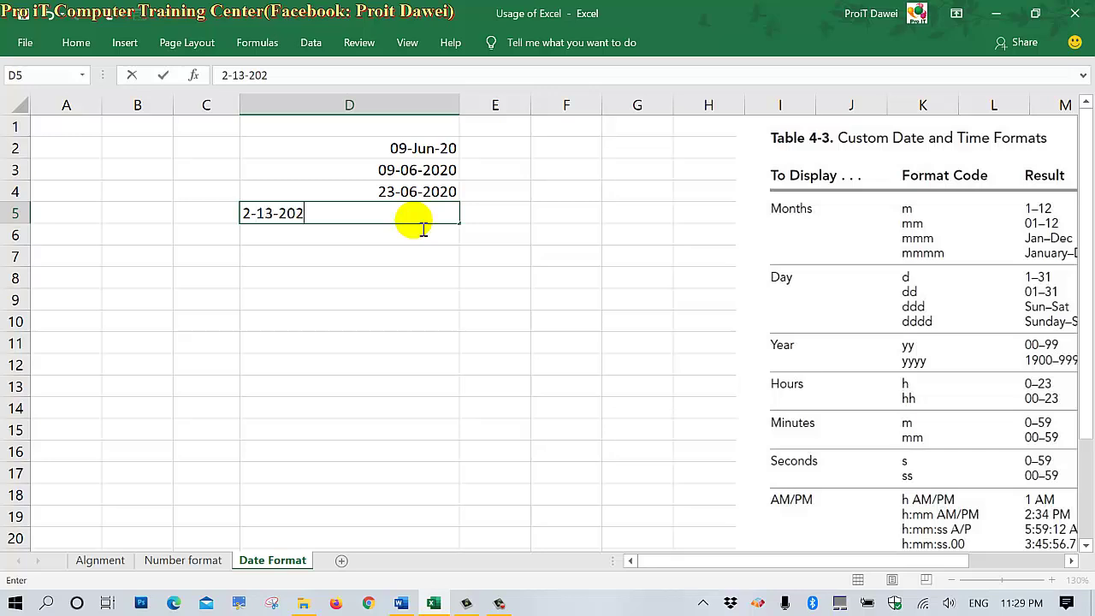
type("0")
key("Return")
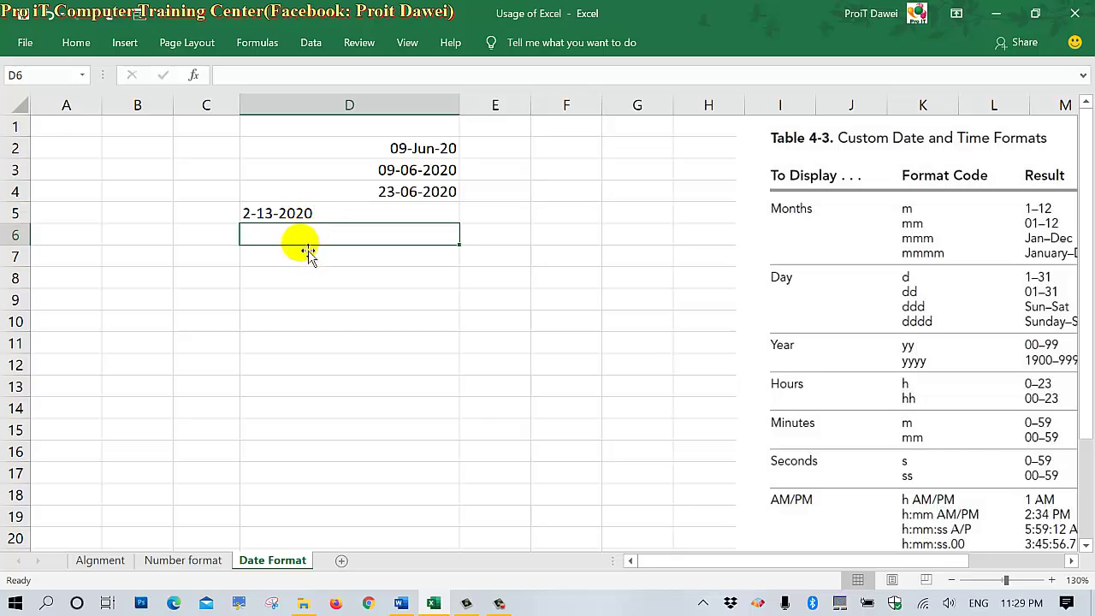
type("4.")
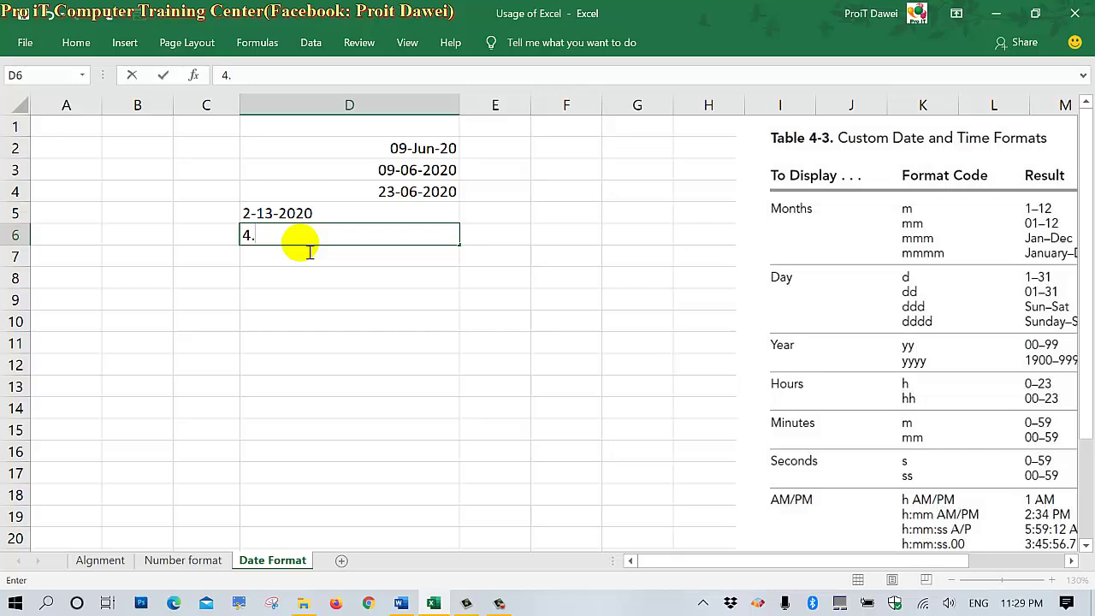
type("Jun")
key("BackSpace")
type("n")
type("e.")
type("2020")
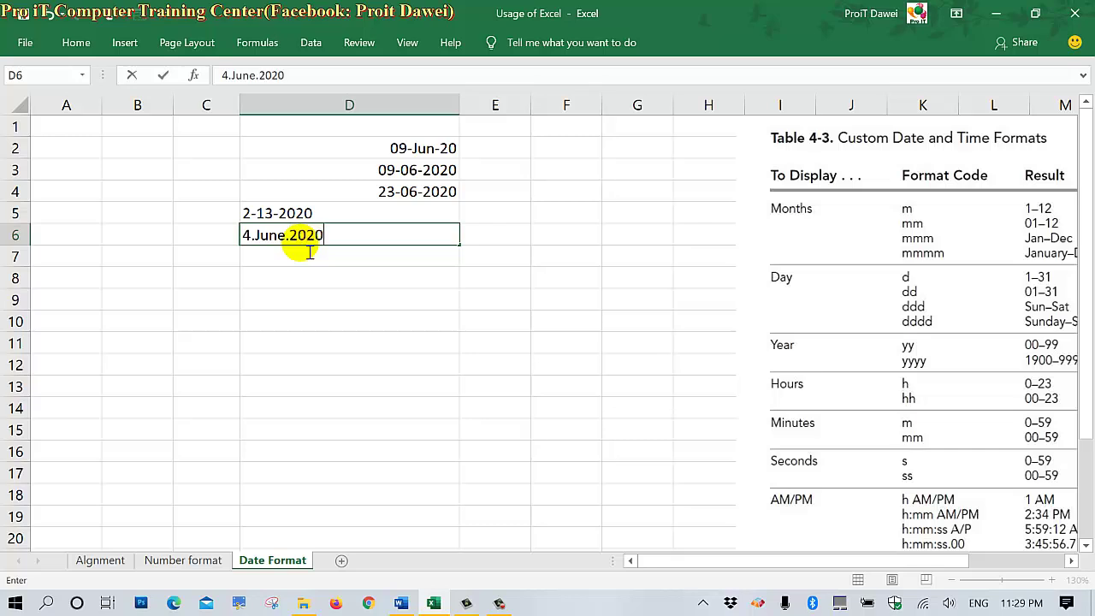
key("Return")
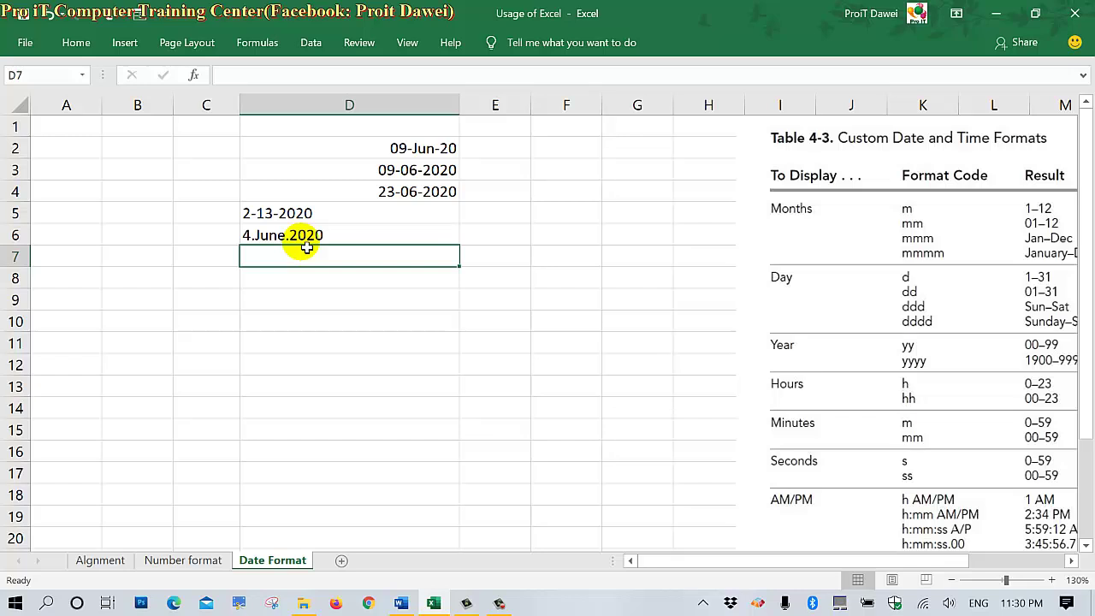
Enter 6\23\2020 in D7, 23\6\2020 in D8 and the number 24242 in D9
type("6")
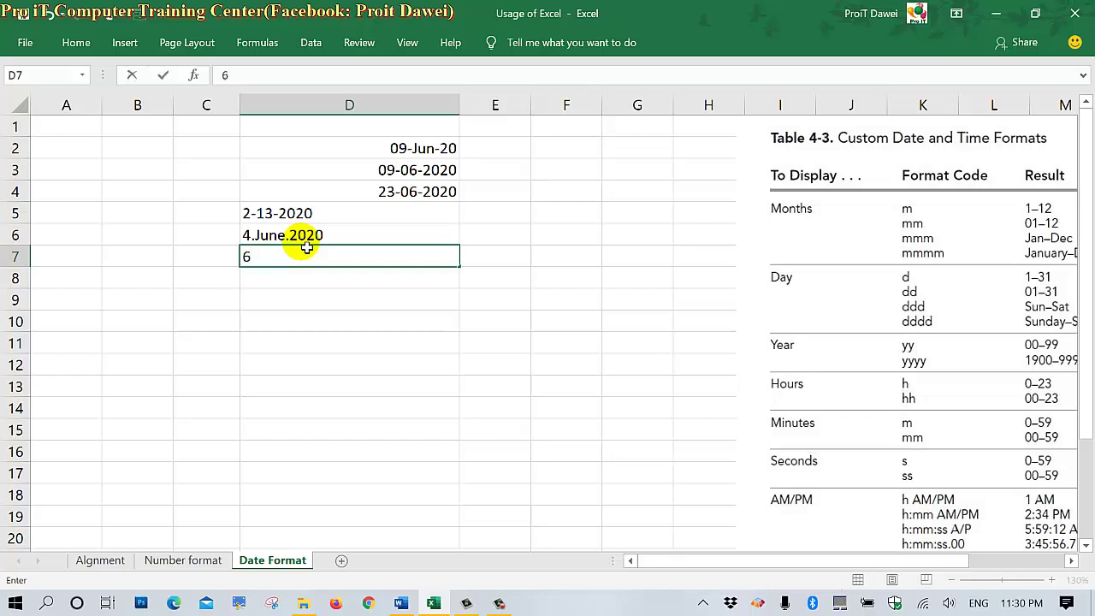
type(".")
key("BackSpace")
type("\\")
type("23\\")
type("2020")
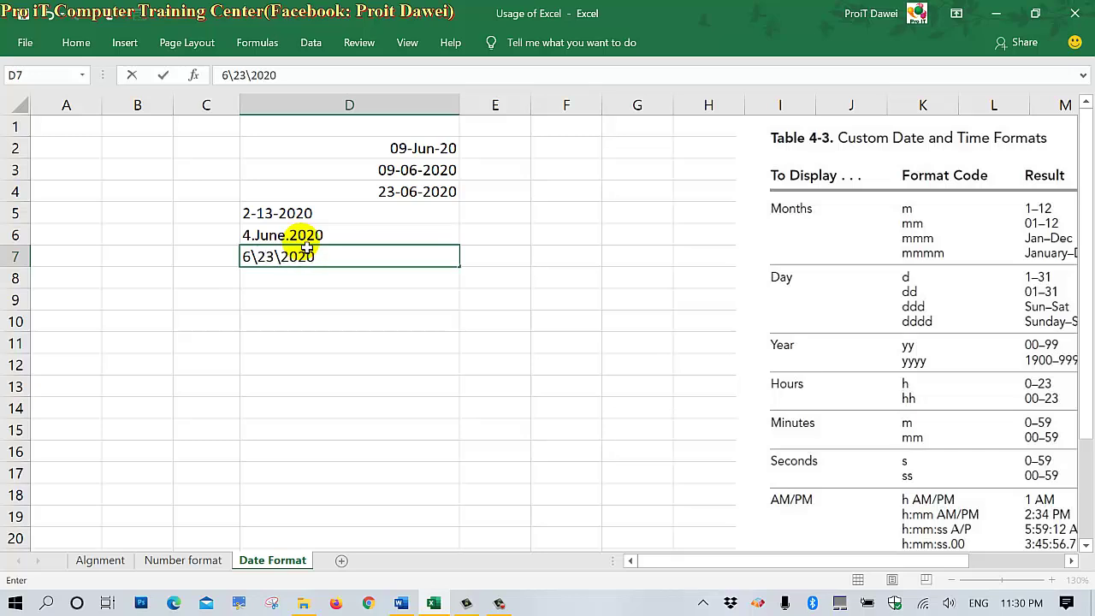
key("Return")
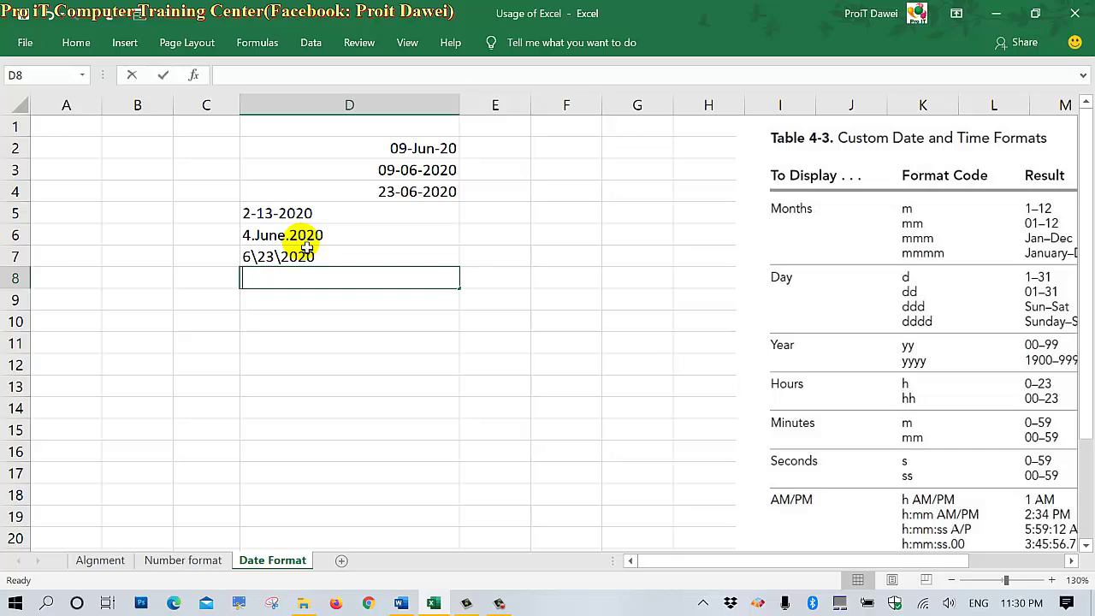
type("23\\")
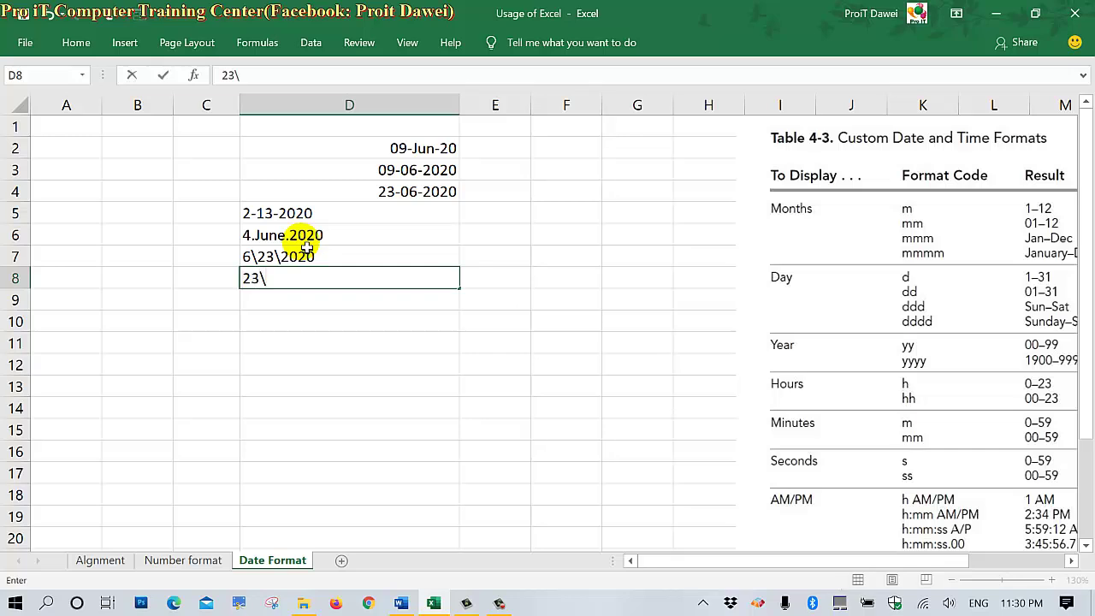
type("6\\2020")
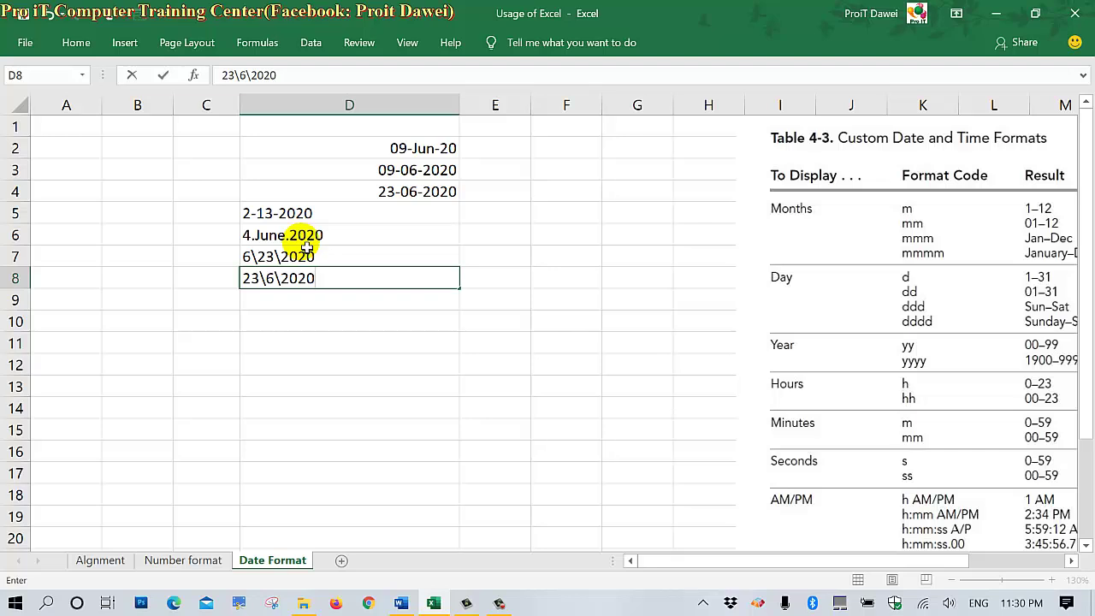
key("Return")
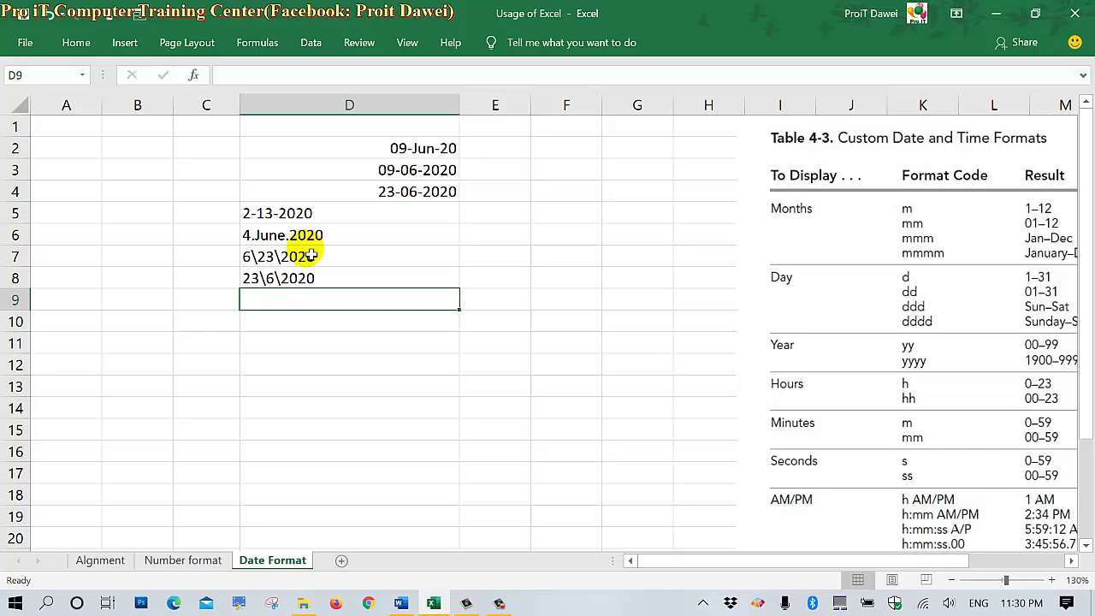
type("24242")
key("Return")
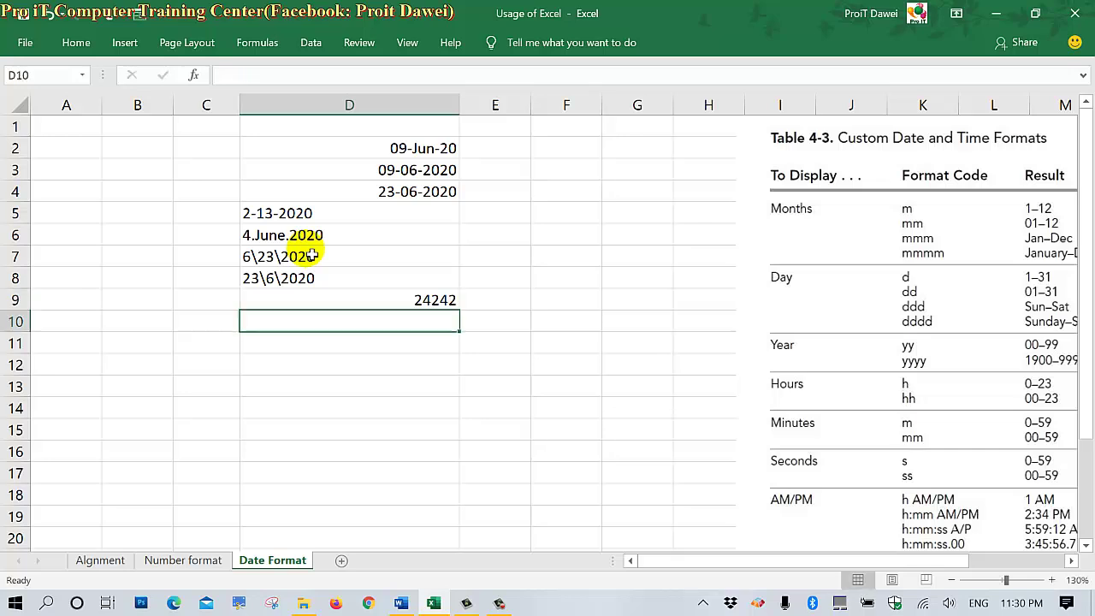
Put 24242 back in D9, then enter 324rejkrwe in D10, erwe342 in D11, 543535 in D12
left_click_drag(424, 313, 426, 308)
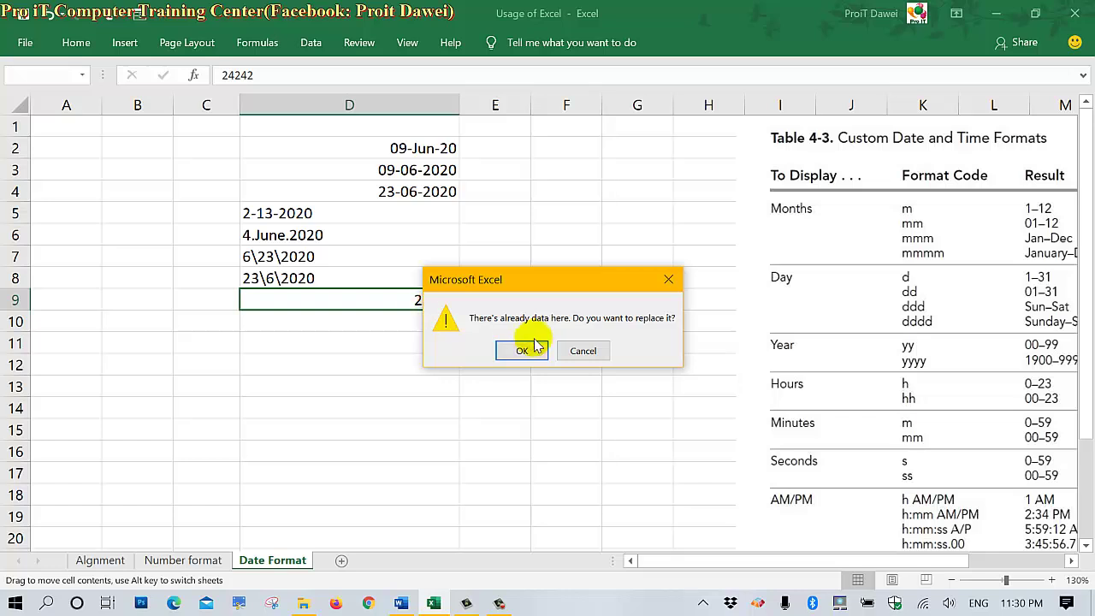
left_click(523, 351)
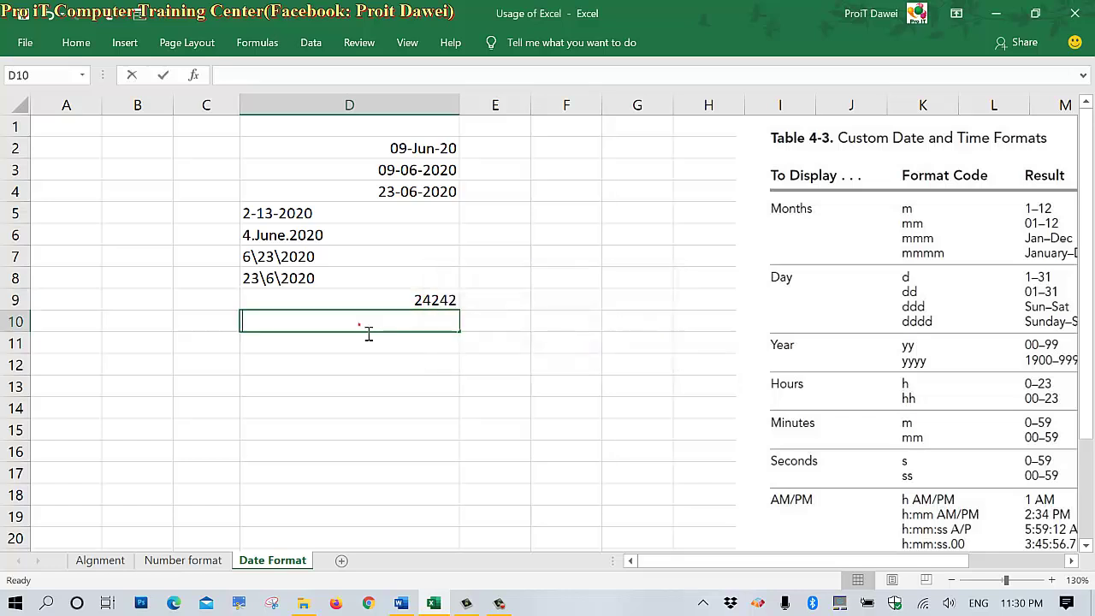
type("324rejkrwe")
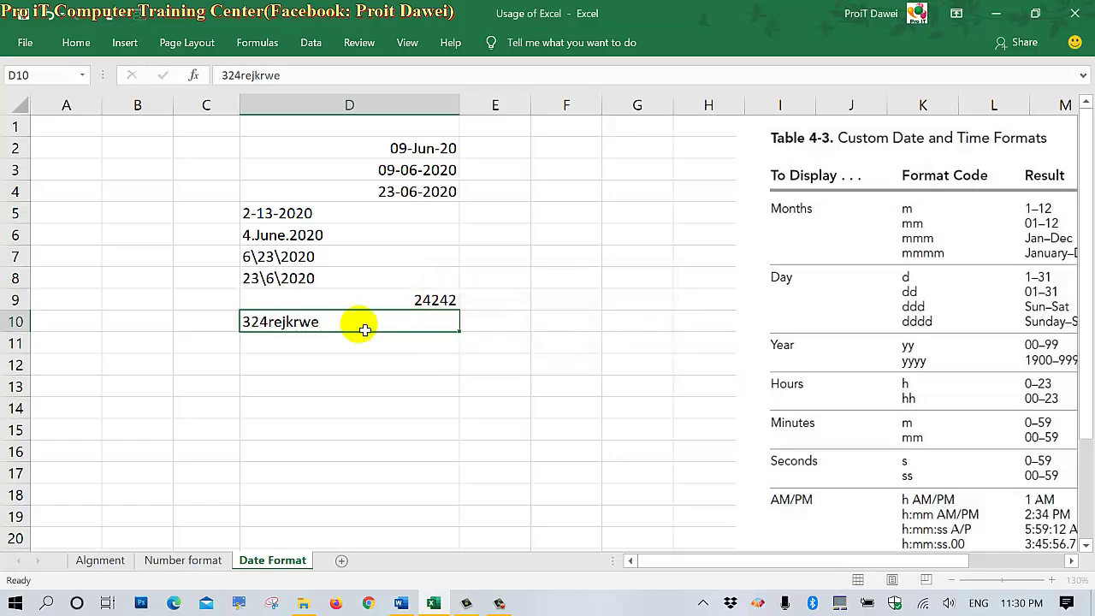
key("Return")
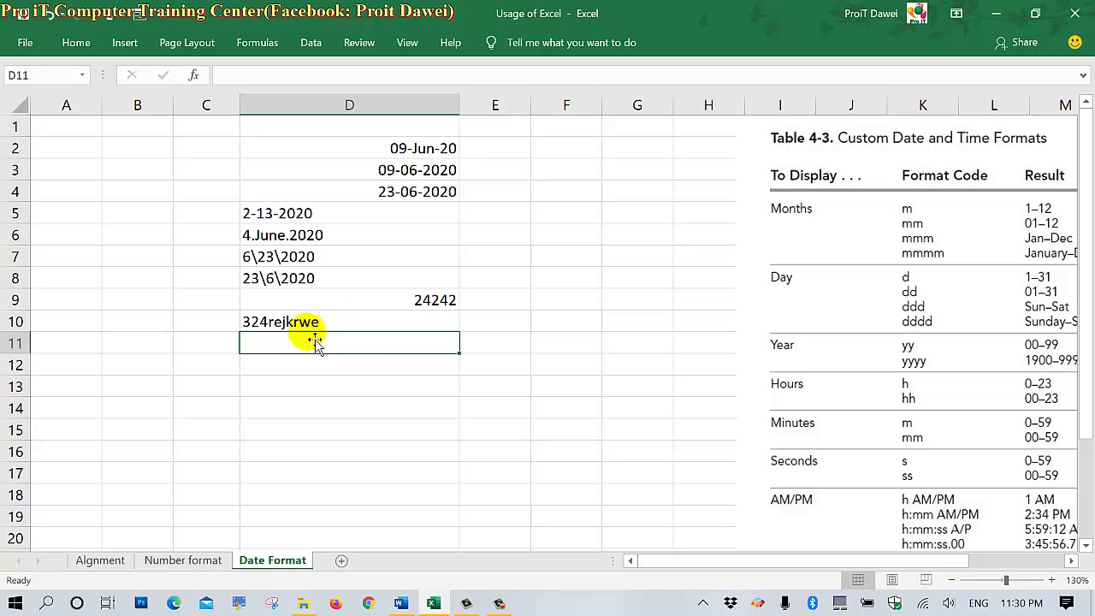
type("erwe342")
key("Return")
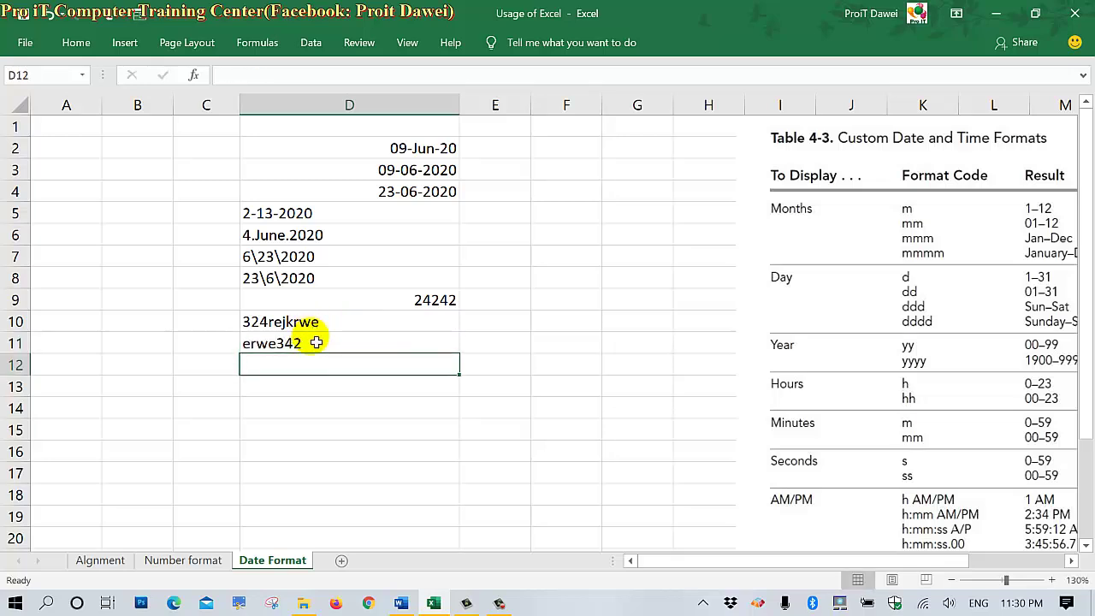
type("543535")
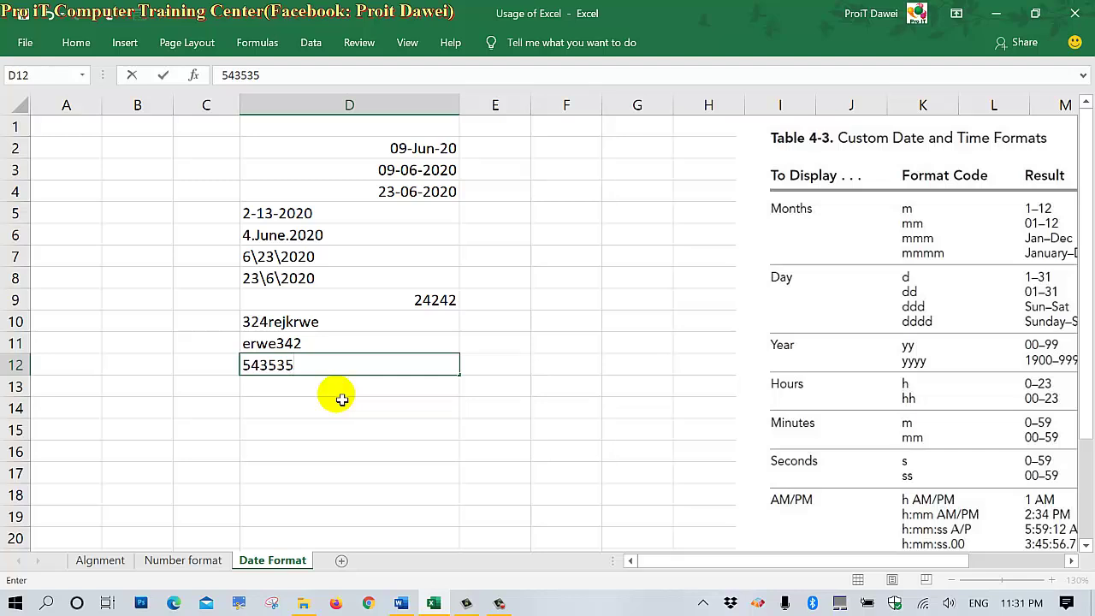
key("Return")
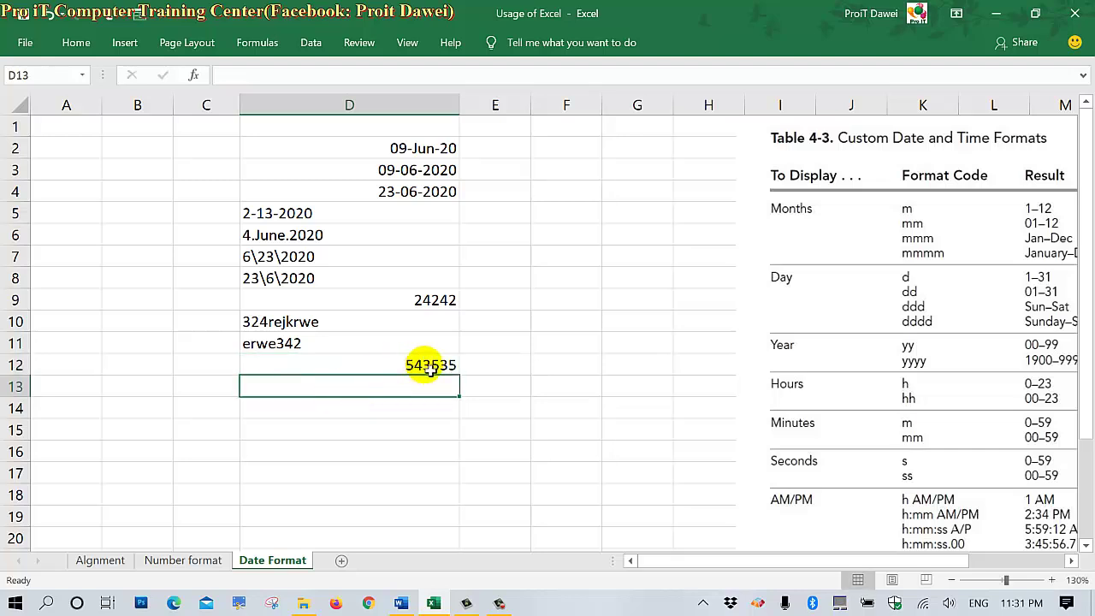
left_click(426, 366)
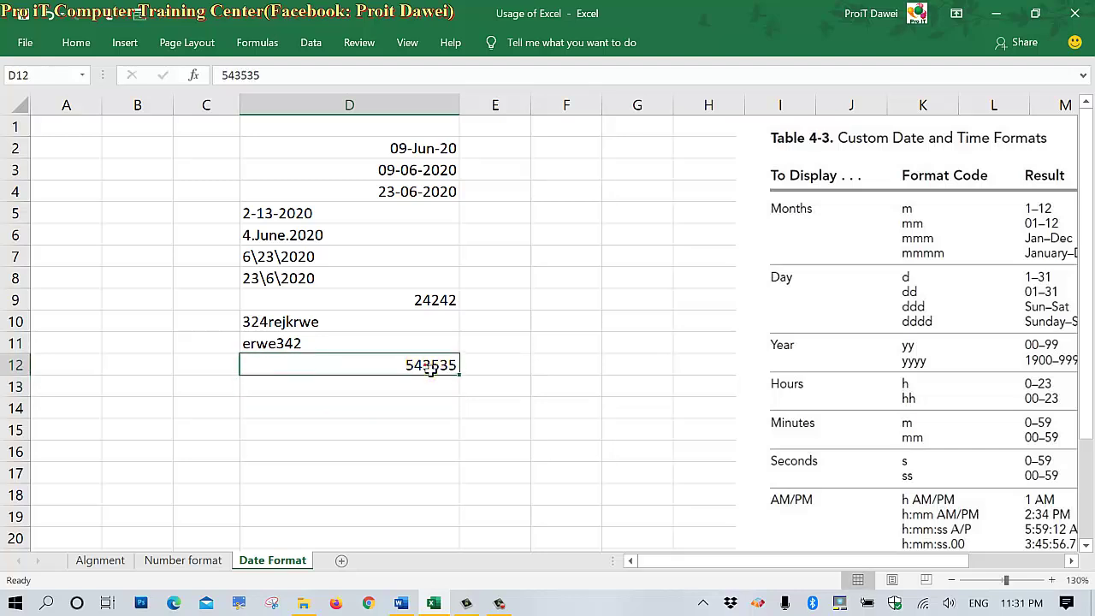
left_click(409, 300)
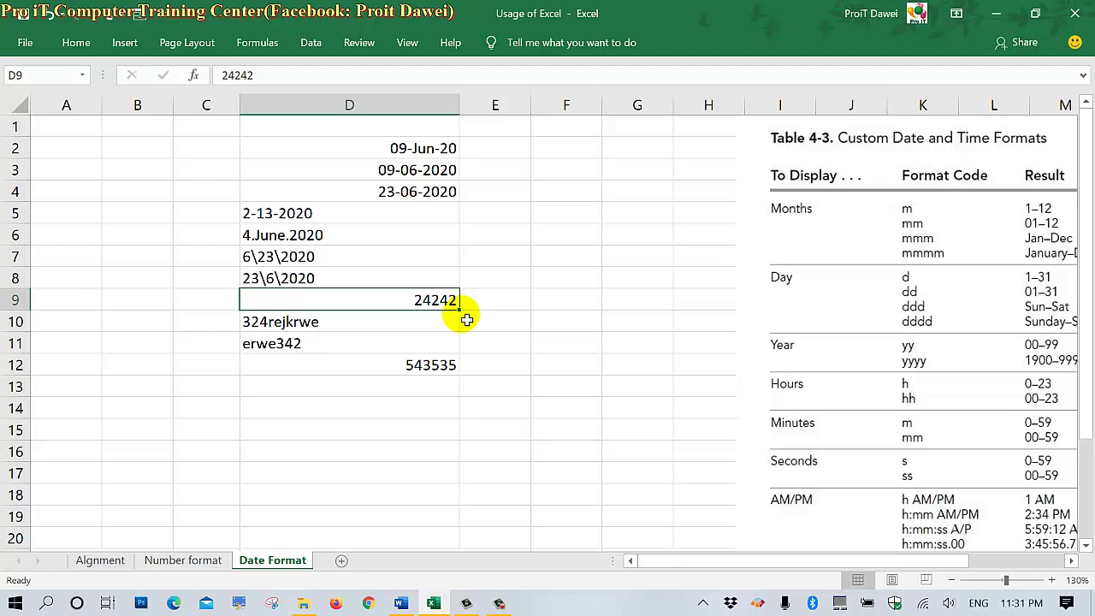
Review the D10:D12 entries, then enter =D4-D5 in C6, which gives #VALUE!
left_click(306, 321)
left_click(295, 363)
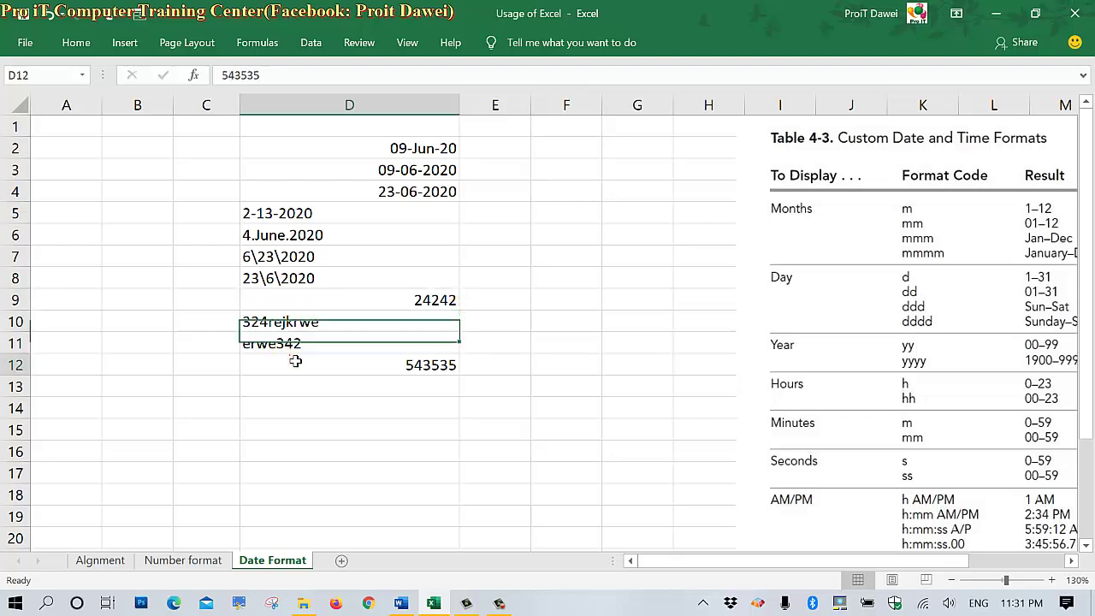
left_click(274, 342)
left_click(286, 319)
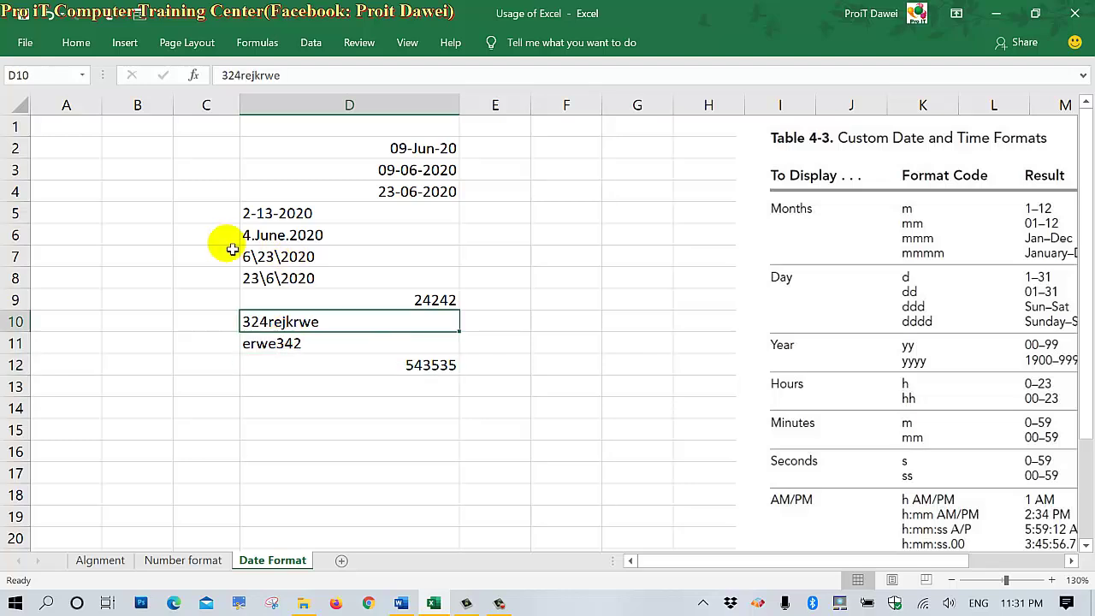
left_click(206, 257)
left_click(201, 234)
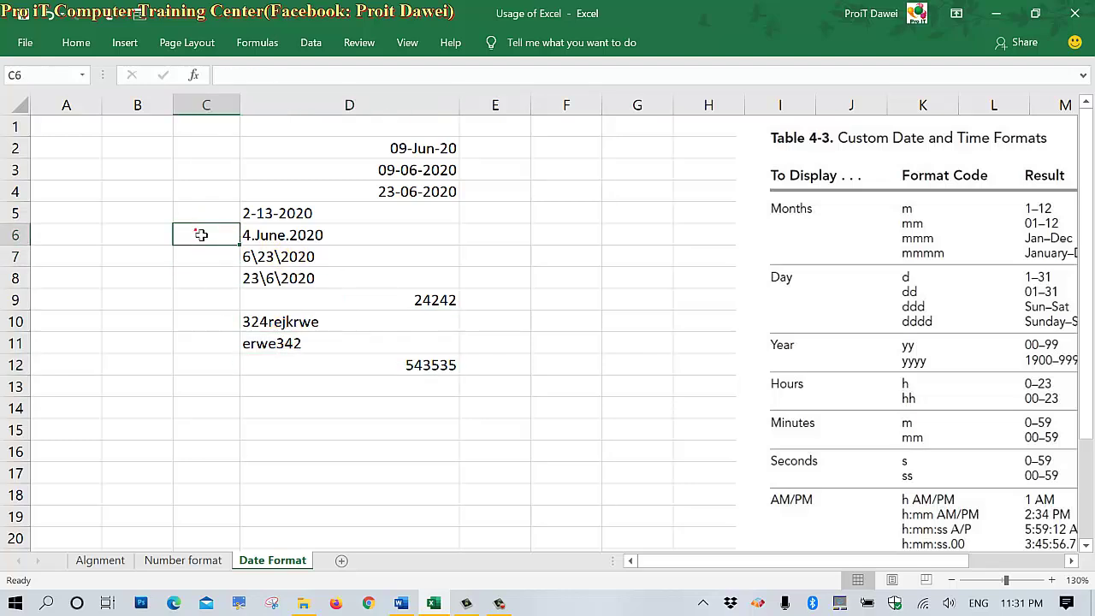
type("=")
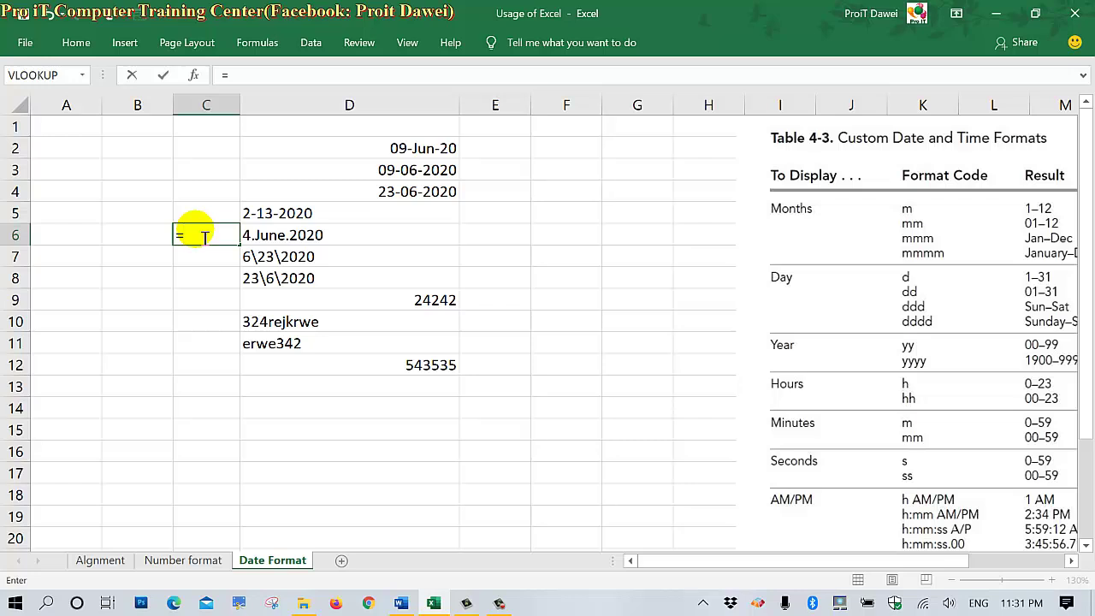
left_click(402, 194)
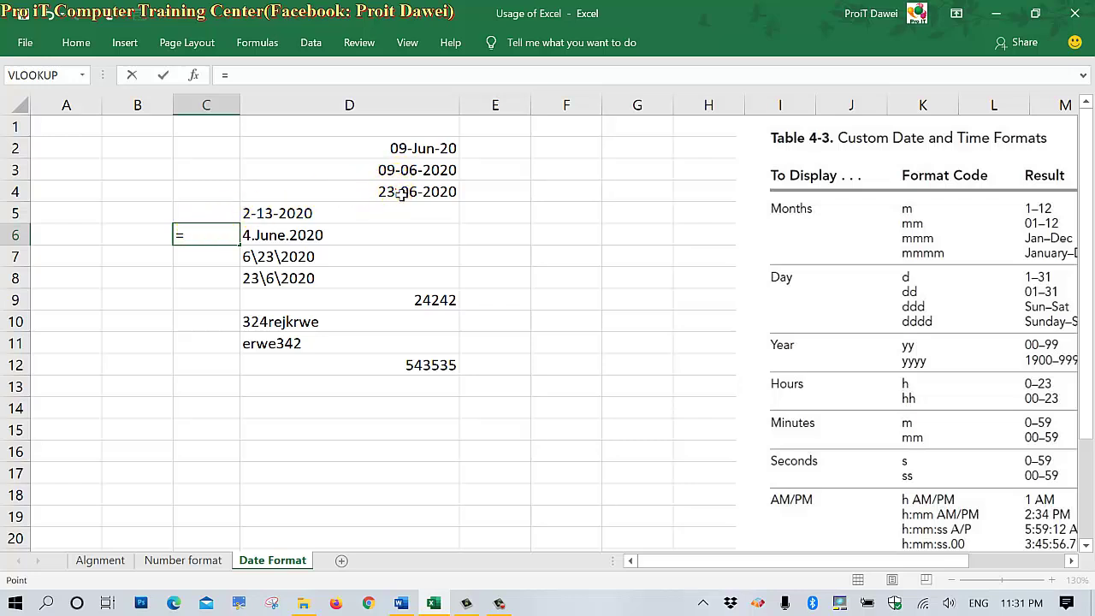
type("D4-")
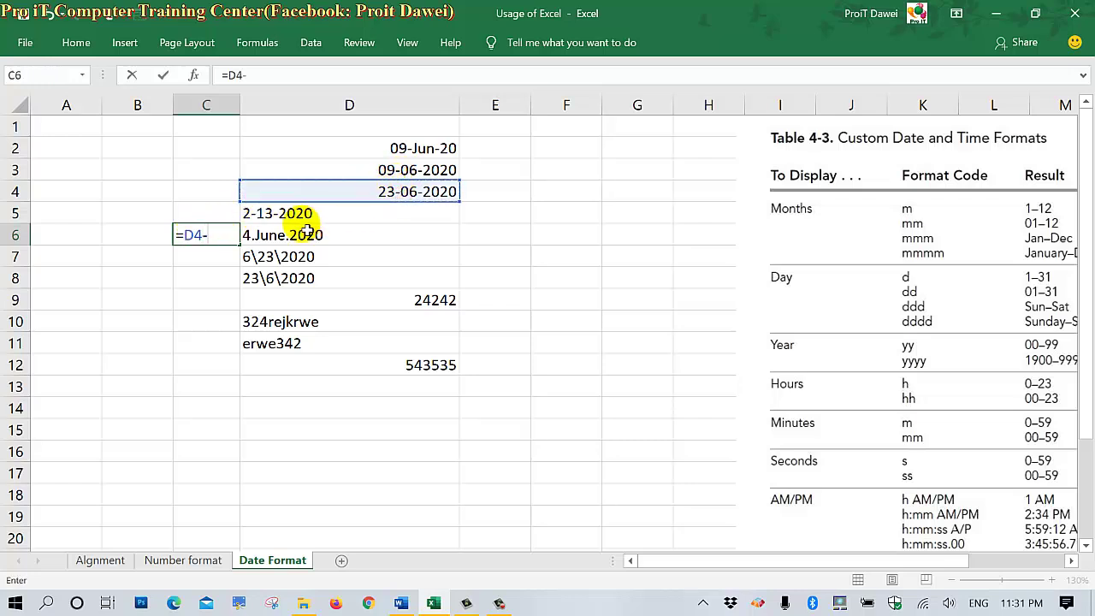
left_click(288, 214)
key("Return")
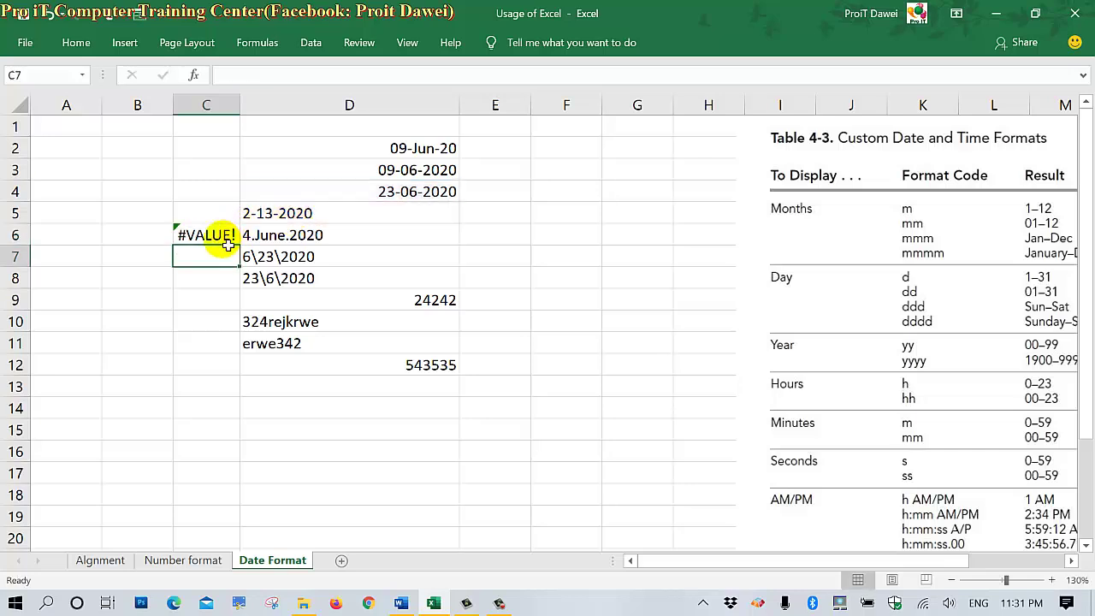
left_click(227, 244)
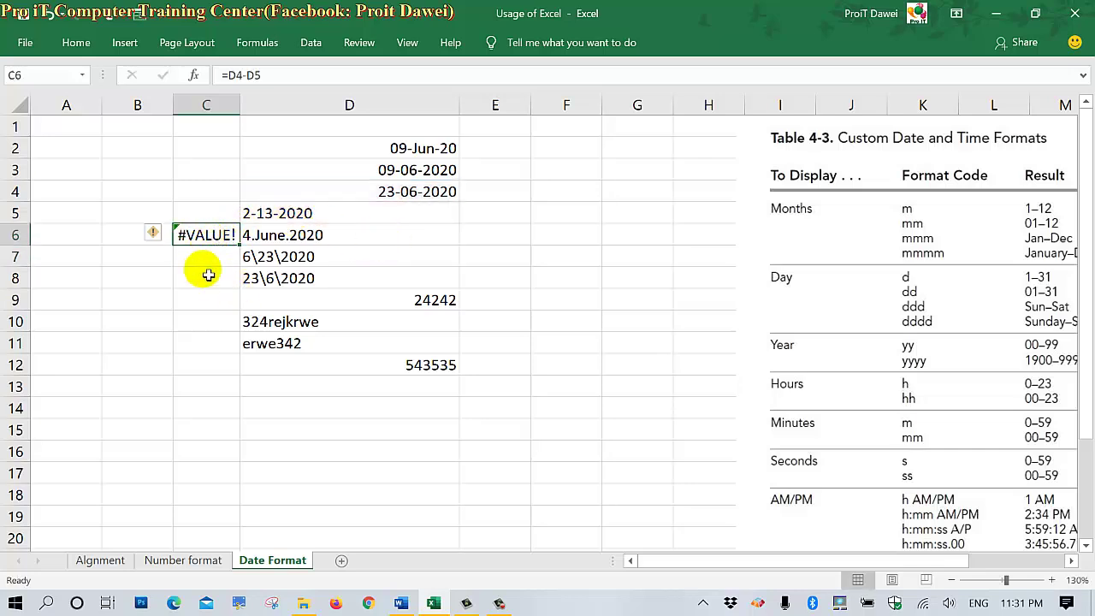
Enter =D3-D2 in C8, which returns 0
left_click(207, 274)
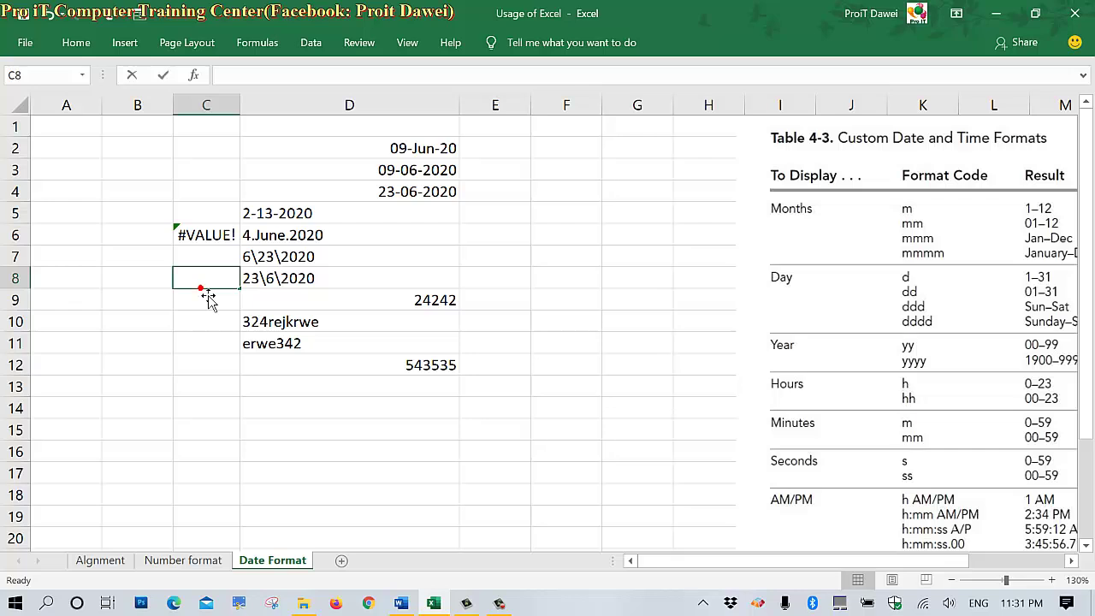
type("=")
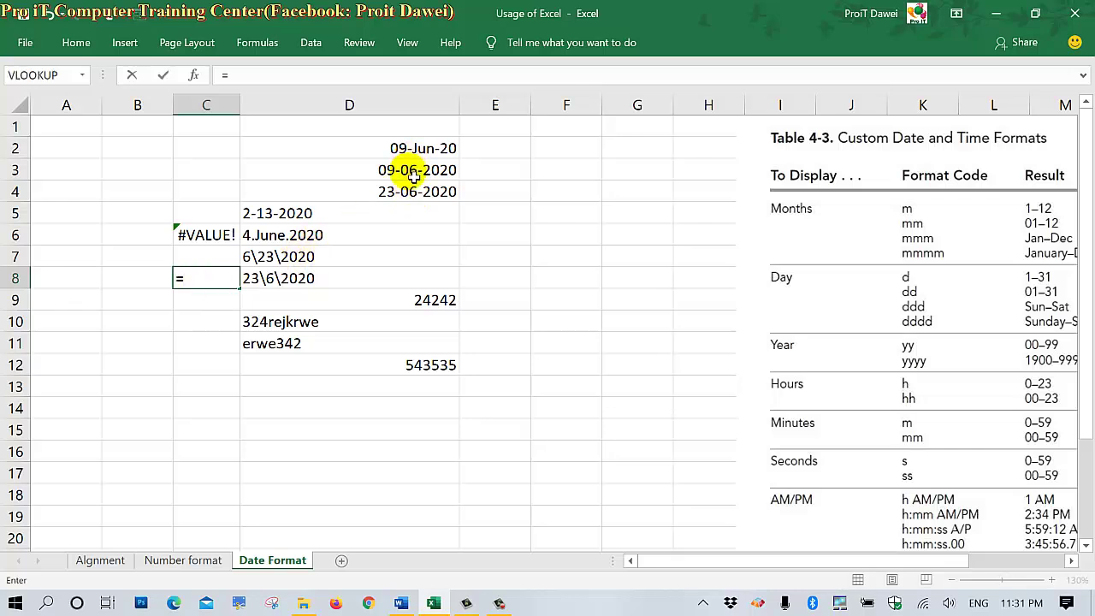
left_click(413, 174)
type("-")
left_click(425, 191)
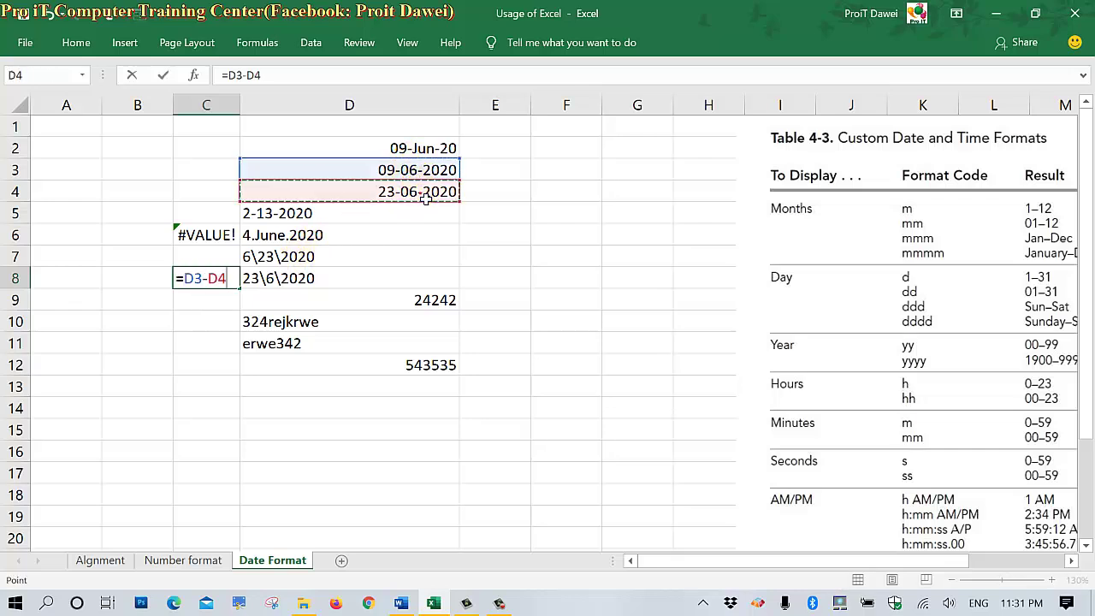
left_click(411, 152)
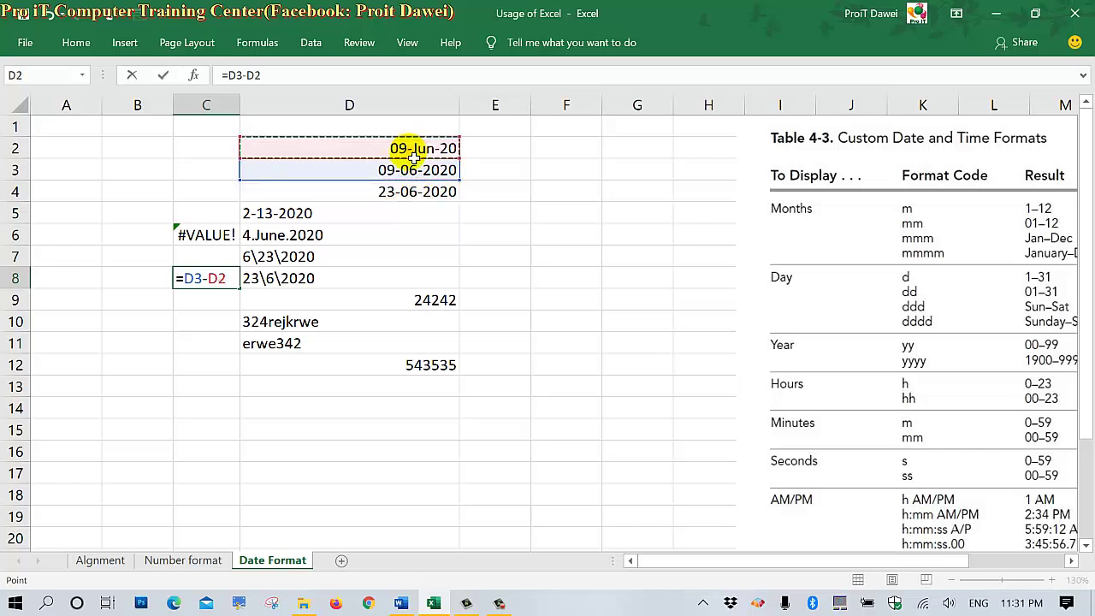
key("Return")
left_click(233, 278)
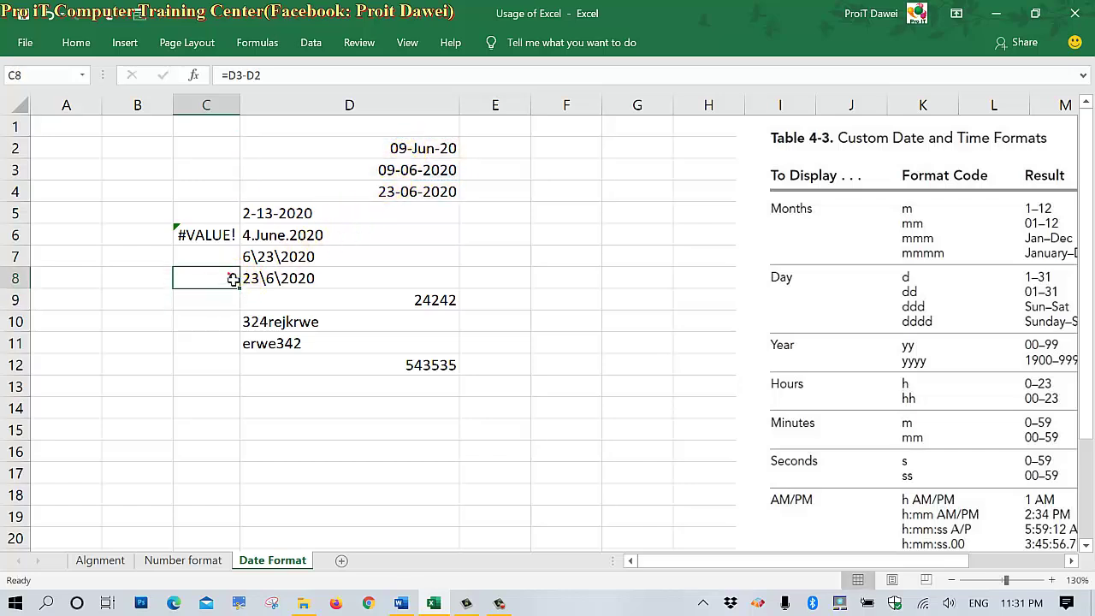
Enter =D4-D3 in C9, which returns 14 days
type("=")
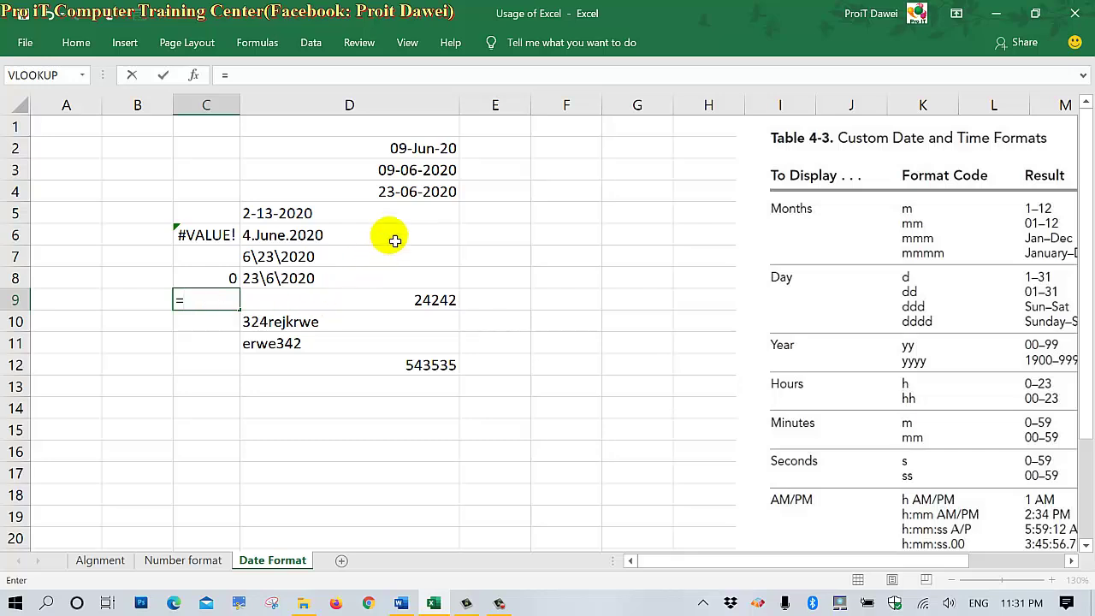
left_click(419, 200)
type("-")
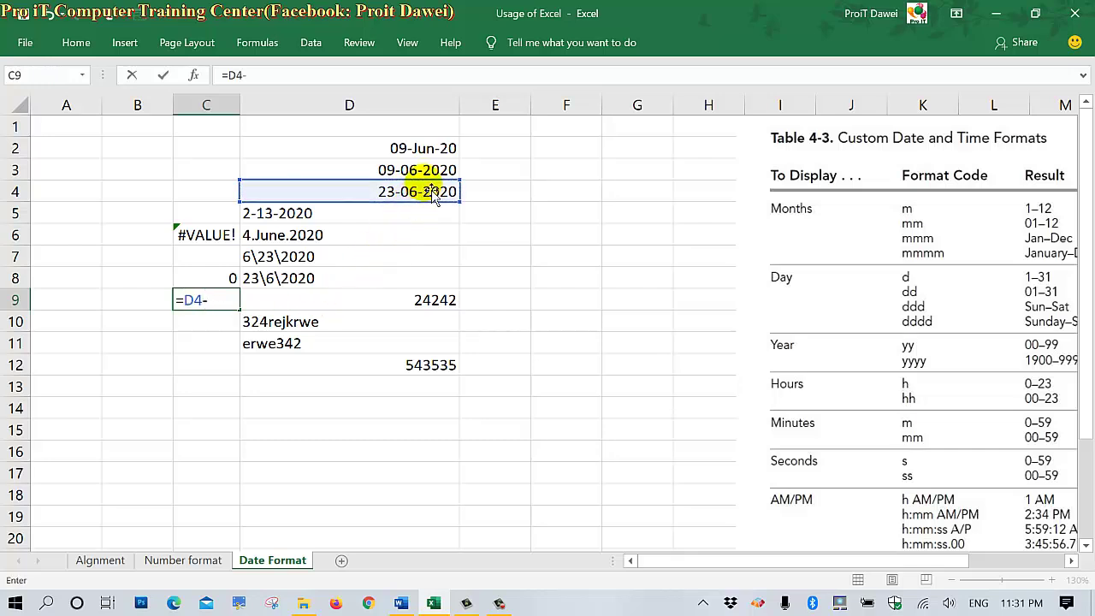
left_click(429, 171)
key("Return")
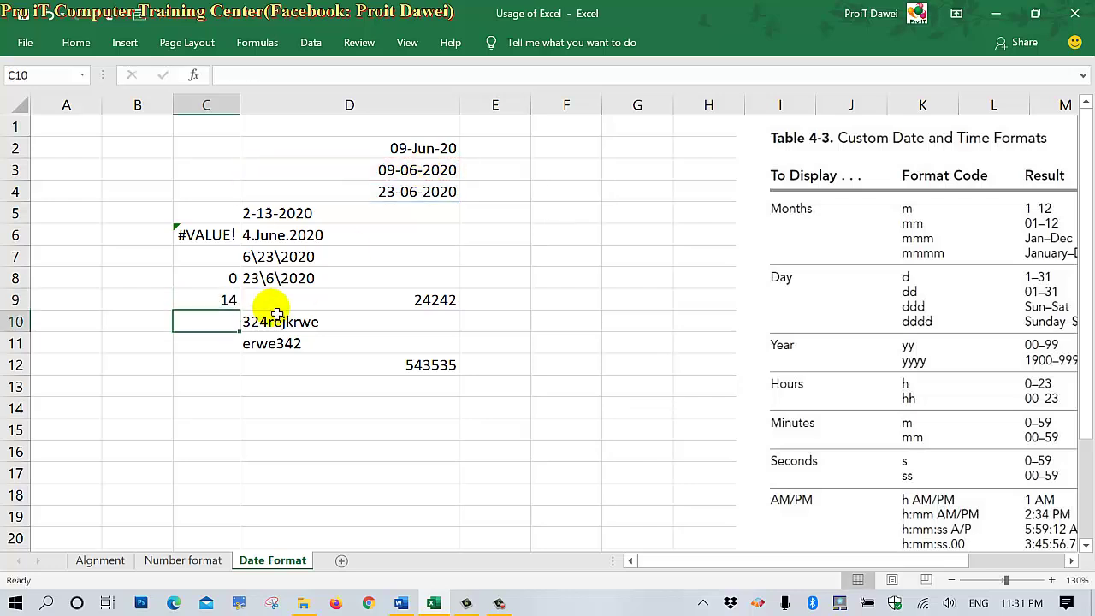
left_click(233, 299)
left_click(379, 190)
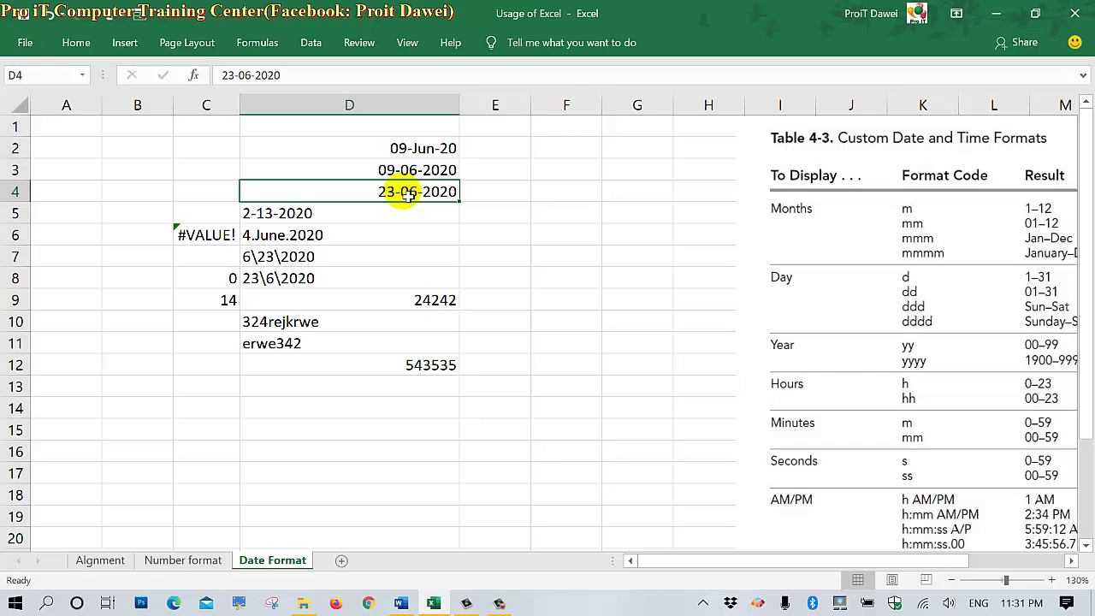
Apply the Number format to the date in D4 through Format Cells
right_click(409, 194)
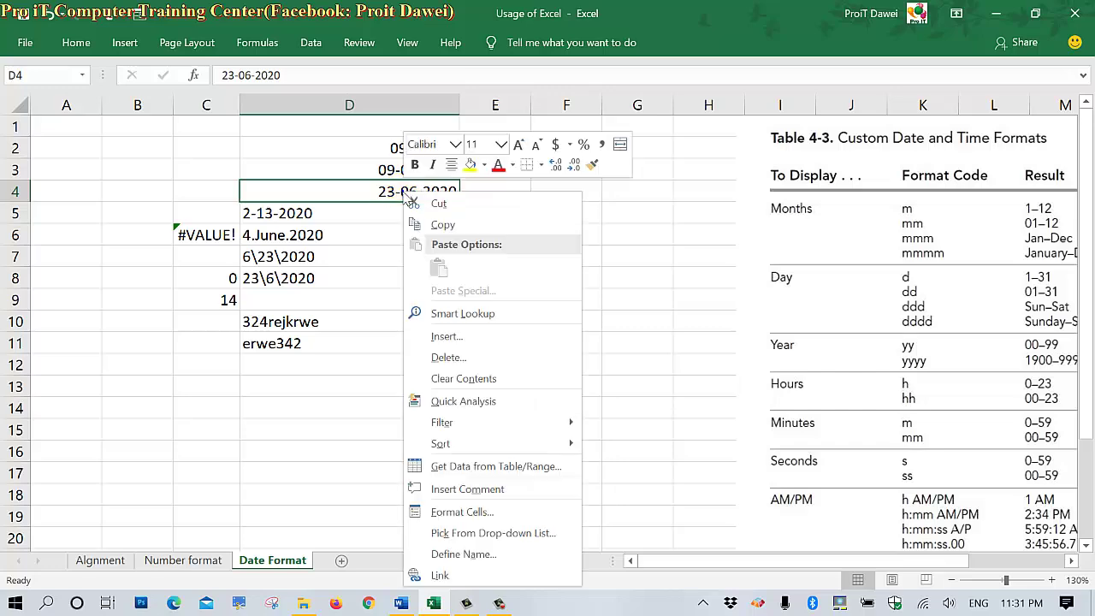
left_click(462, 511)
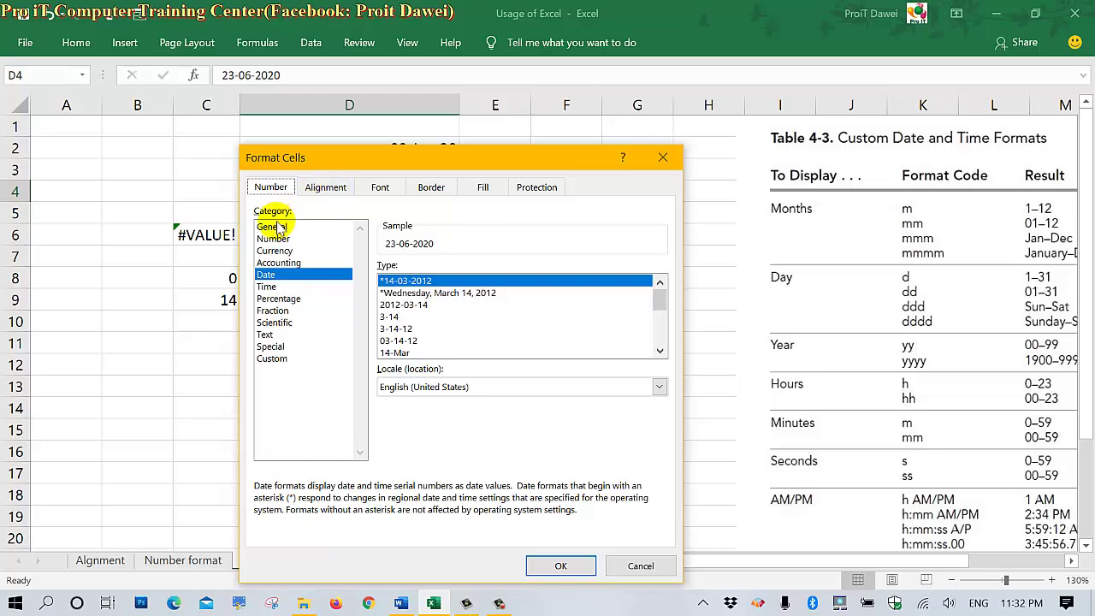
left_click(272, 238)
key("Return")
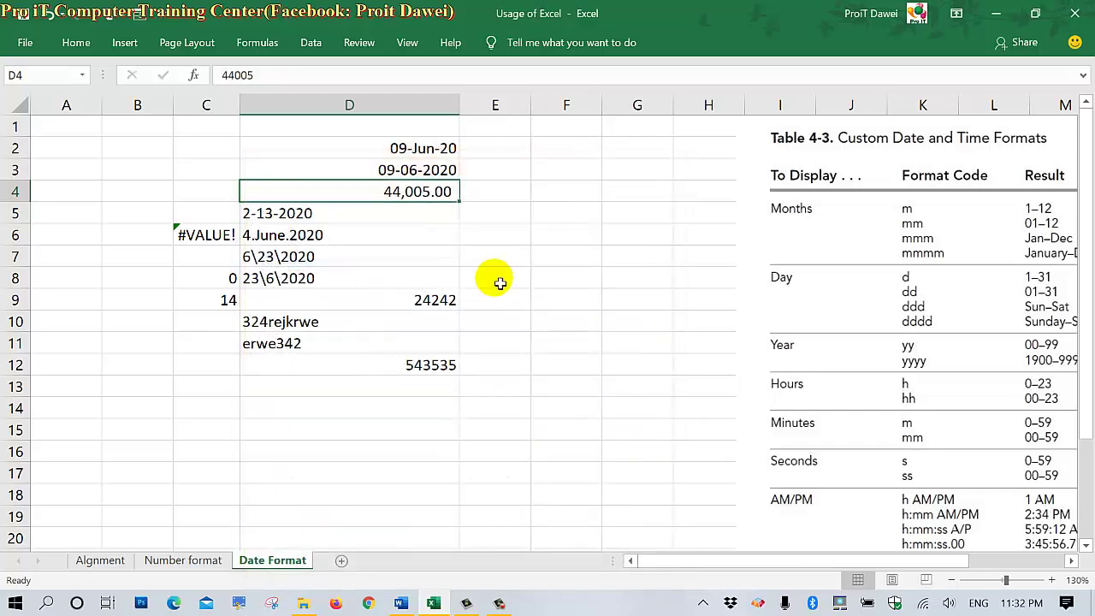
Decrease D4's decimals with the pinned Home ribbon until it shows 44,005
double_click(85, 49)
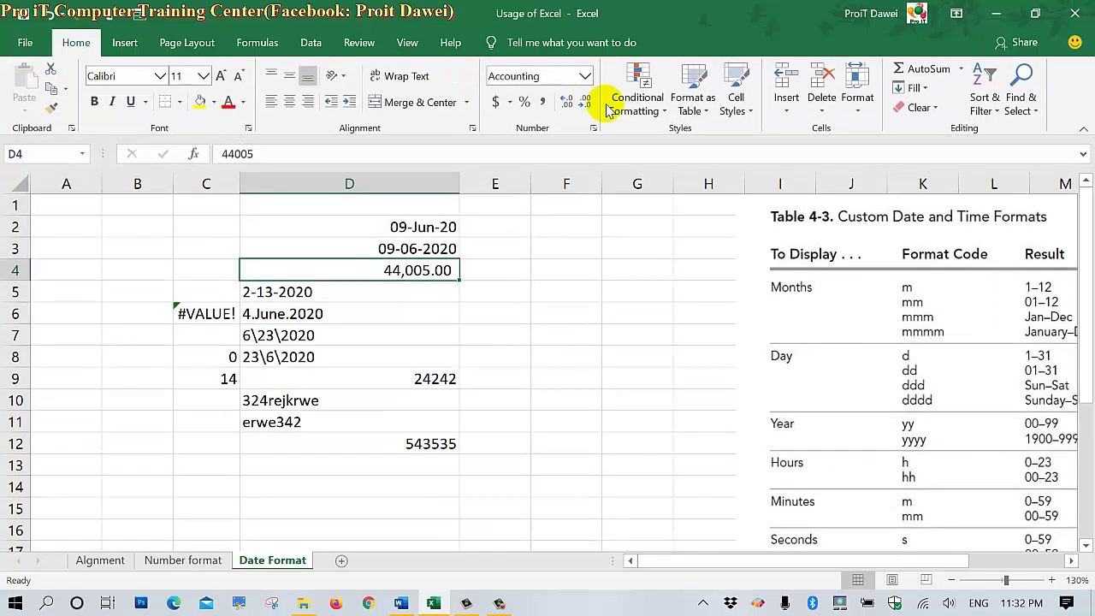
double_click(585, 104)
left_click(564, 296)
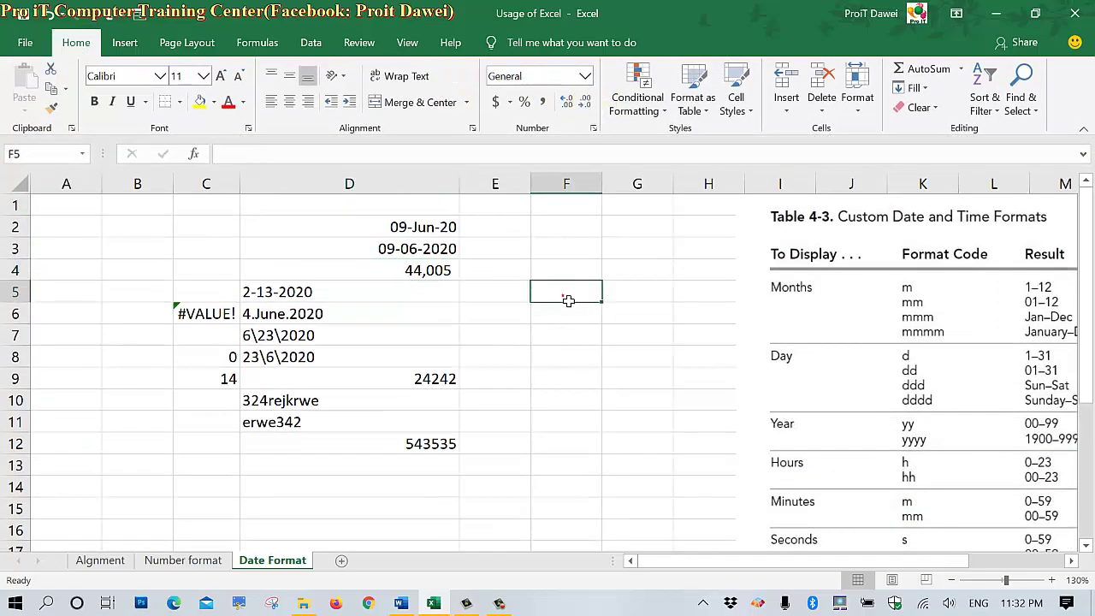
left_click(419, 276)
left_click(544, 102)
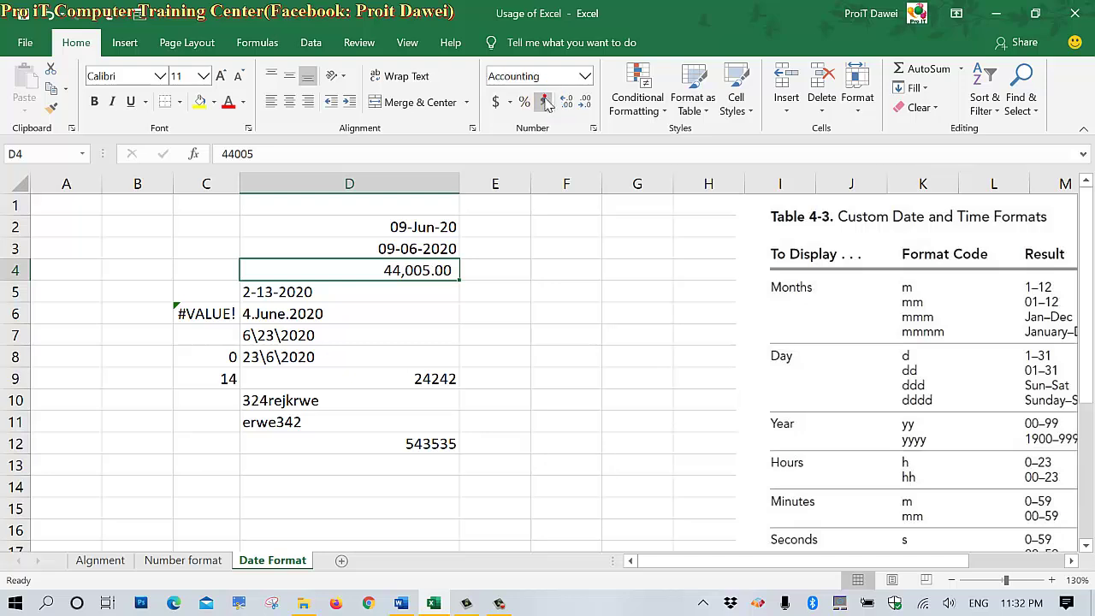
left_click(583, 103)
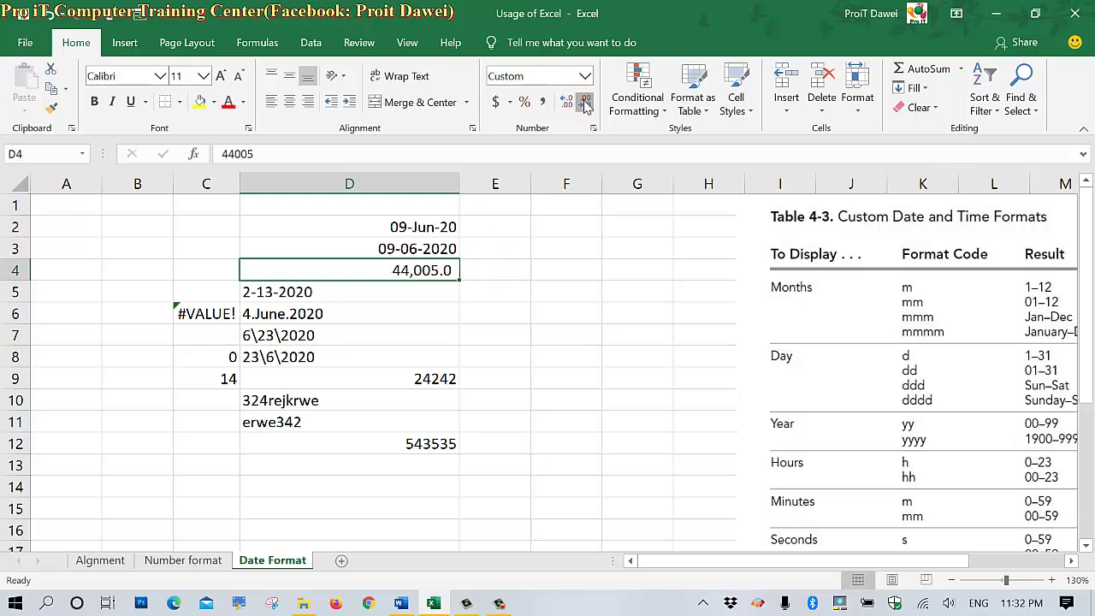
left_click(527, 335)
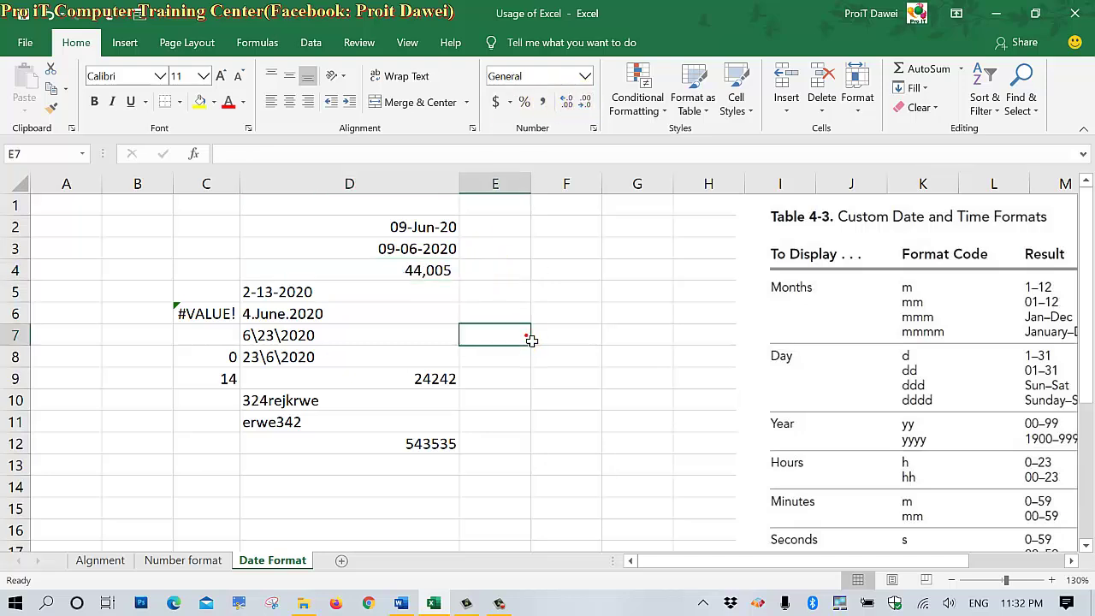
scroll(528, 334, "down", 2)
scroll(528, 335, "up", 2)
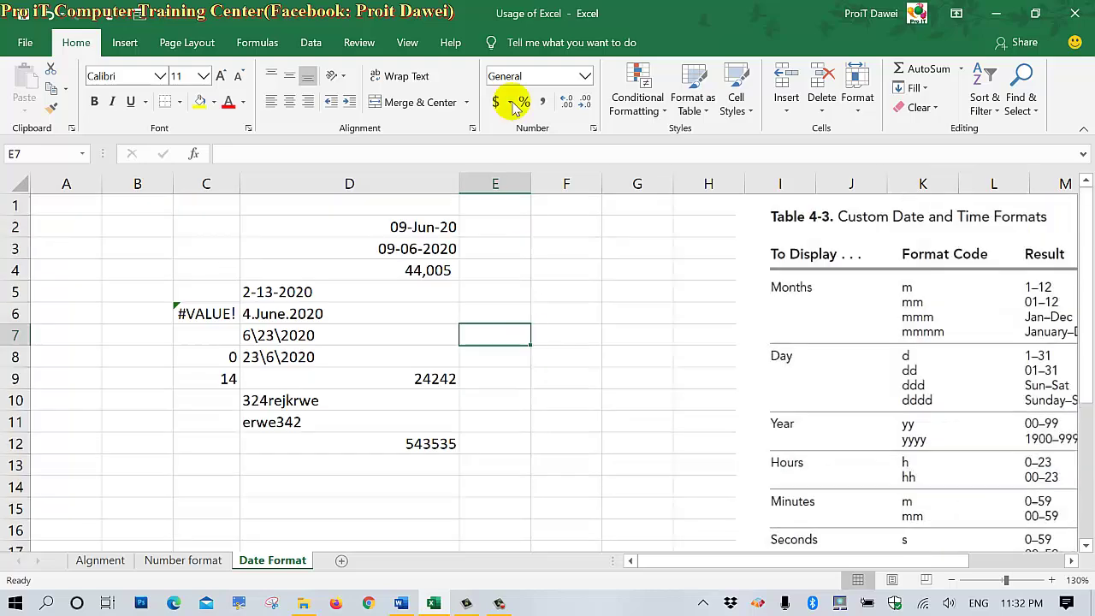
double_click(79, 43)
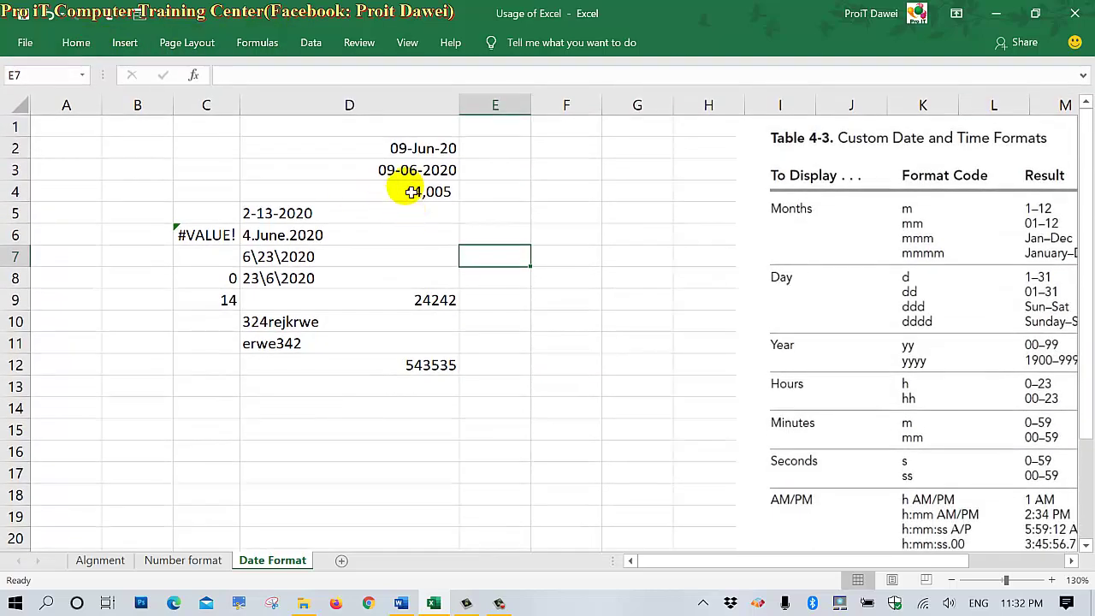
left_click(409, 175)
Format D3 as a Number with 0 decimal places, revealing serial 43991
right_click(409, 175)
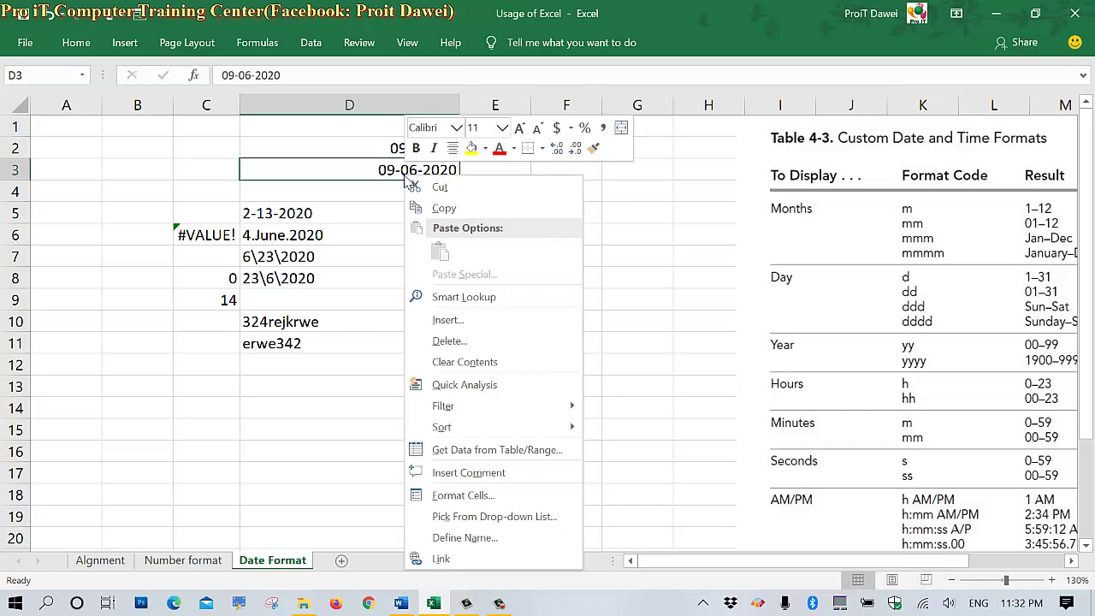
key("Escape")
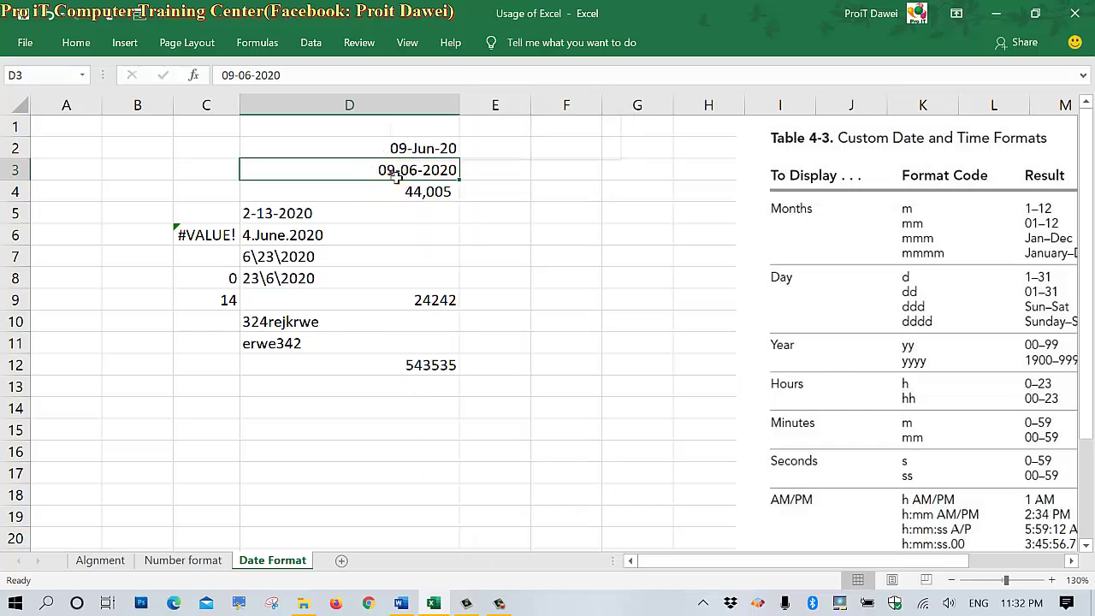
right_click(396, 175)
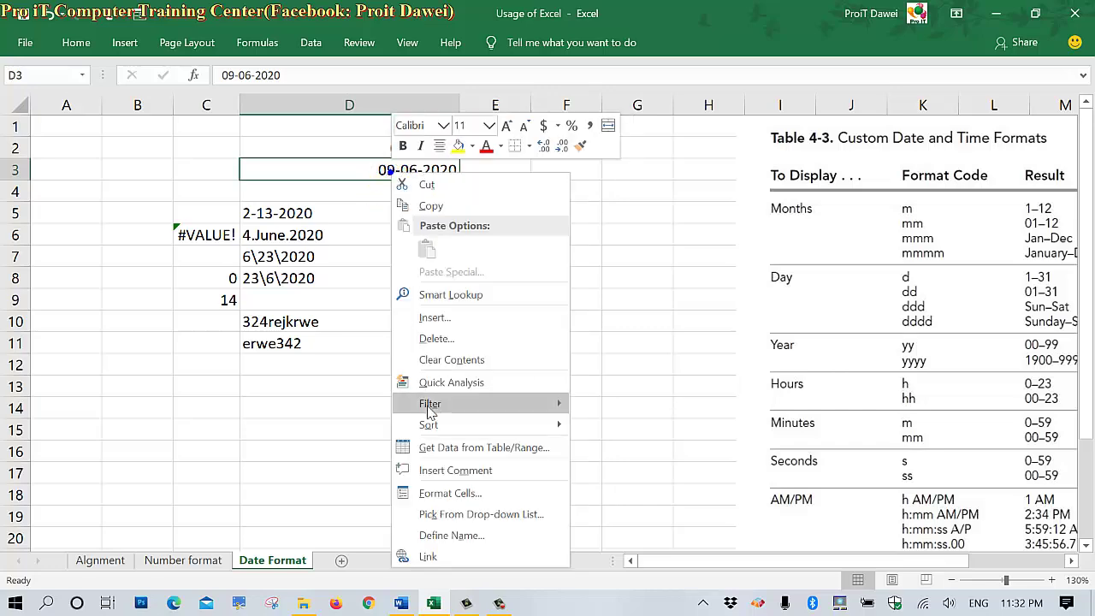
left_click(453, 496)
left_click(263, 239)
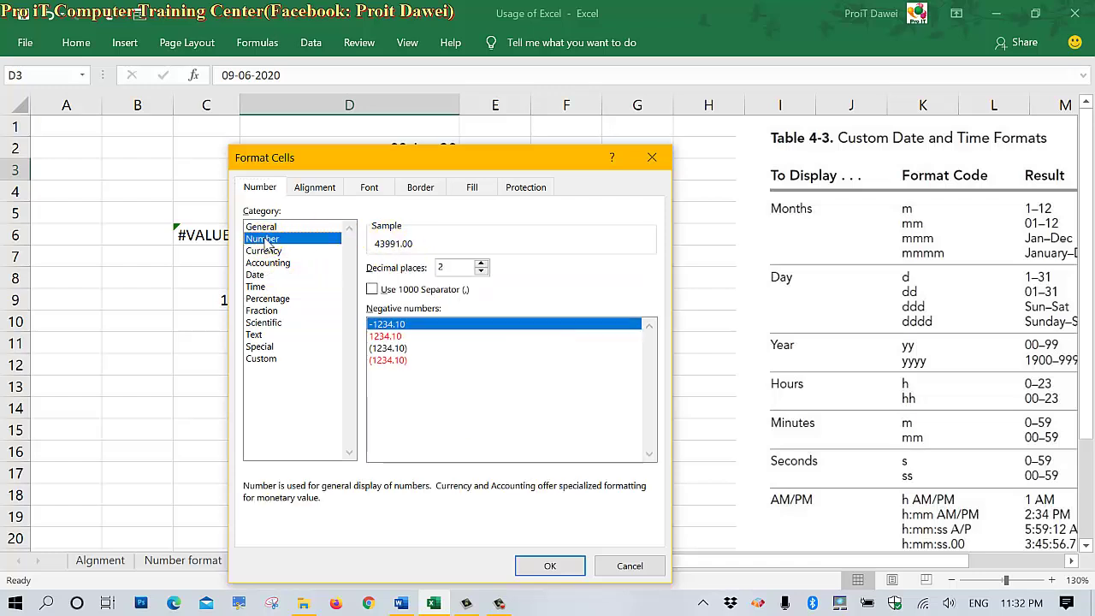
left_click(481, 271)
left_click(481, 272)
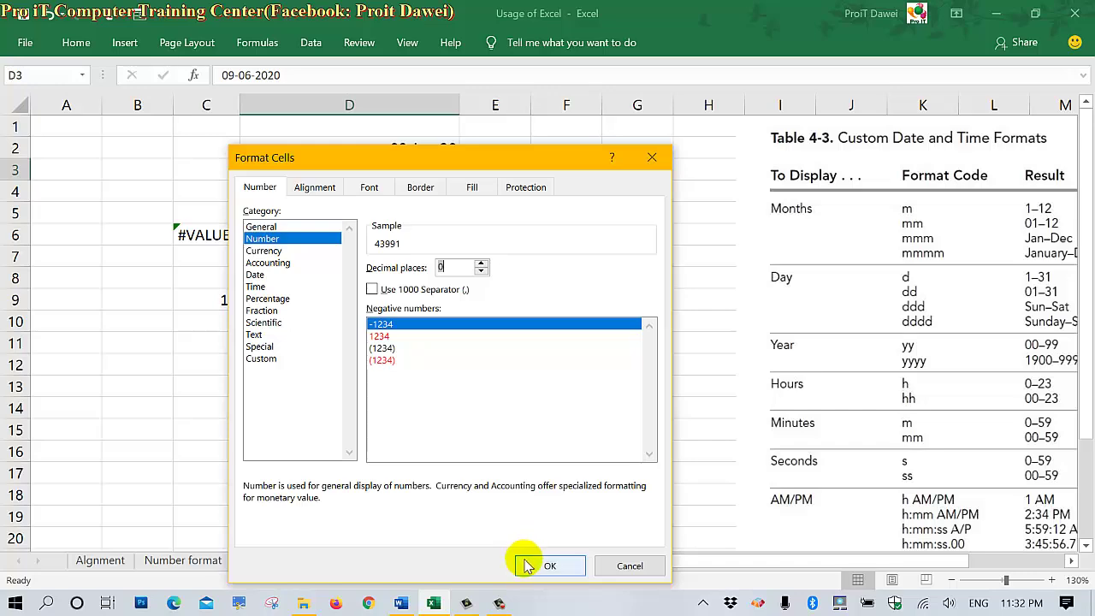
left_click(550, 563)
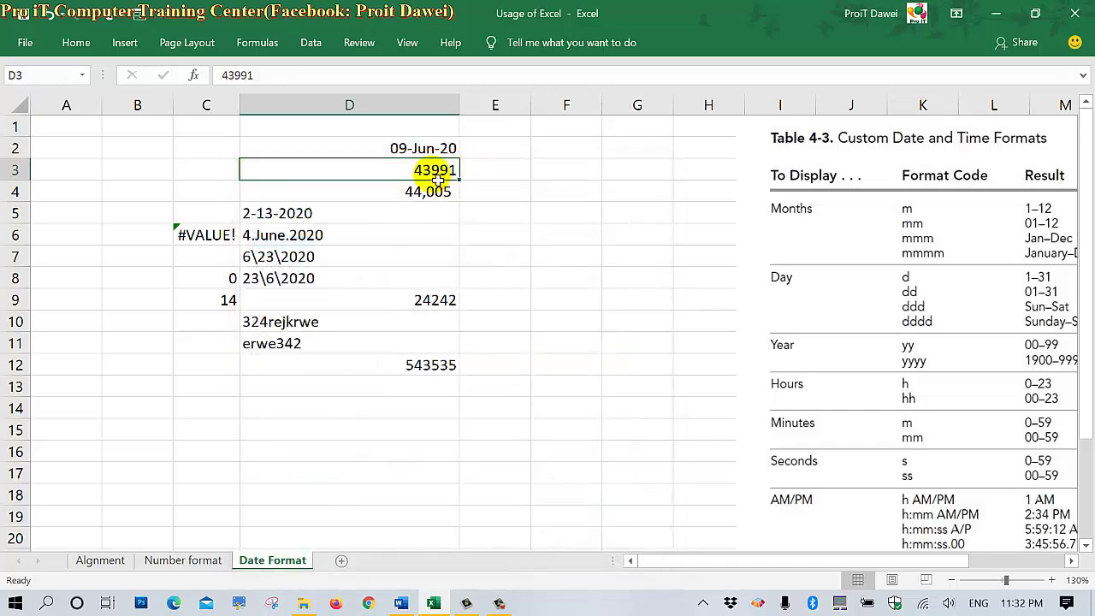
Apply the 14-Mar-2012 date format to D3 so it reads 9-Jun-2020
right_click(434, 174)
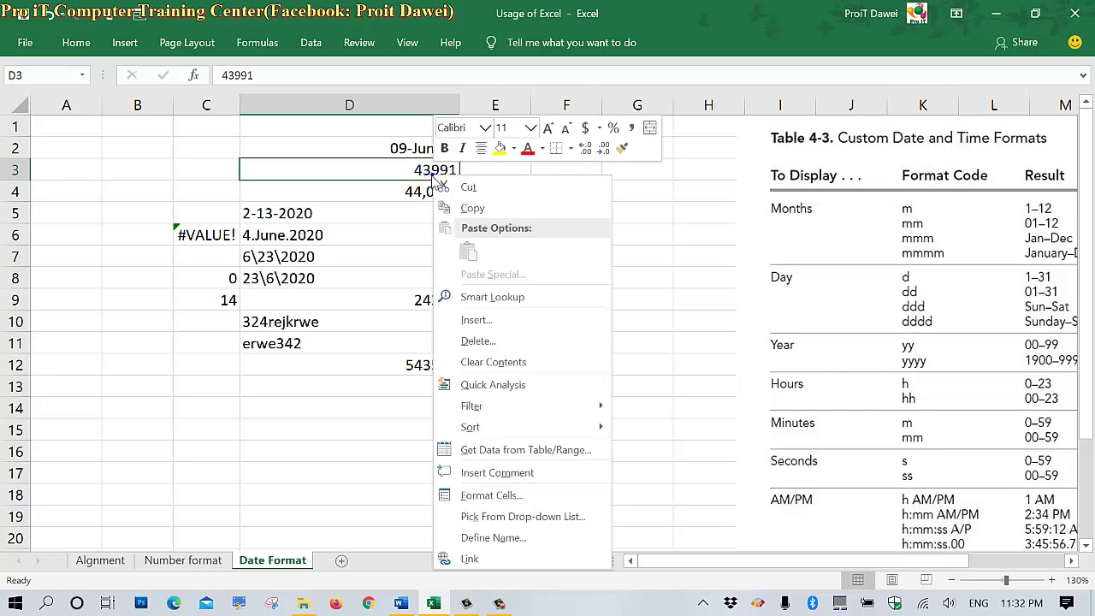
left_click(496, 498)
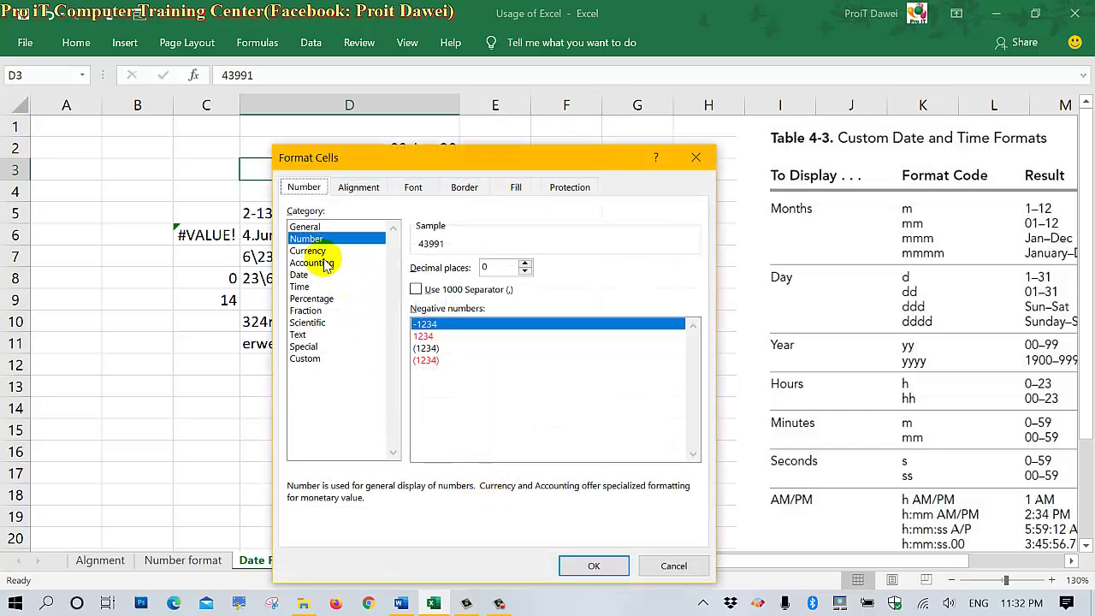
left_click(308, 277)
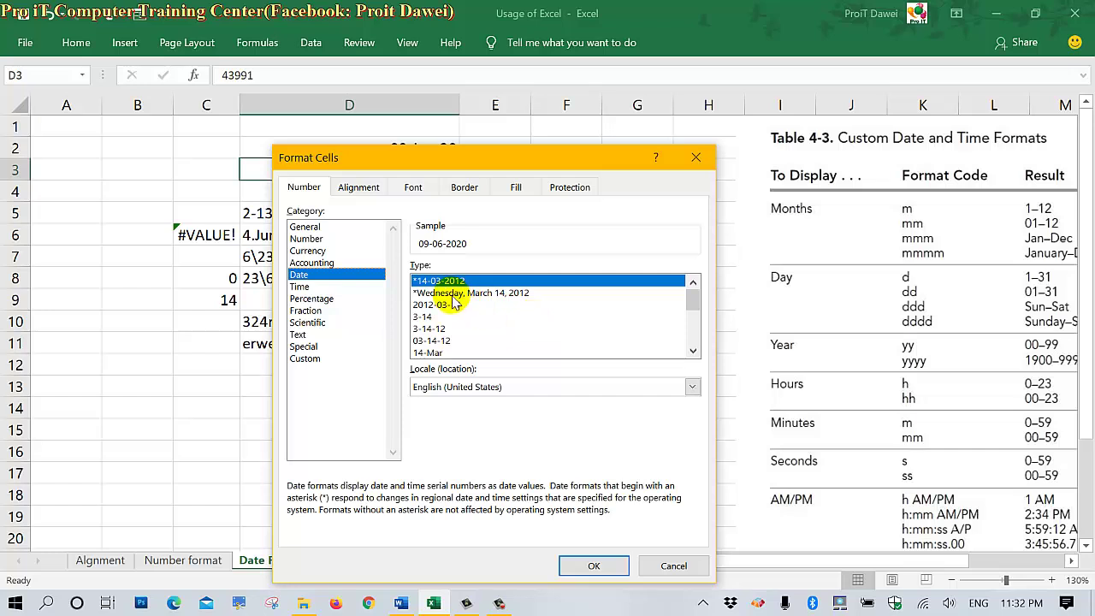
left_click_drag(689, 300, 691, 339)
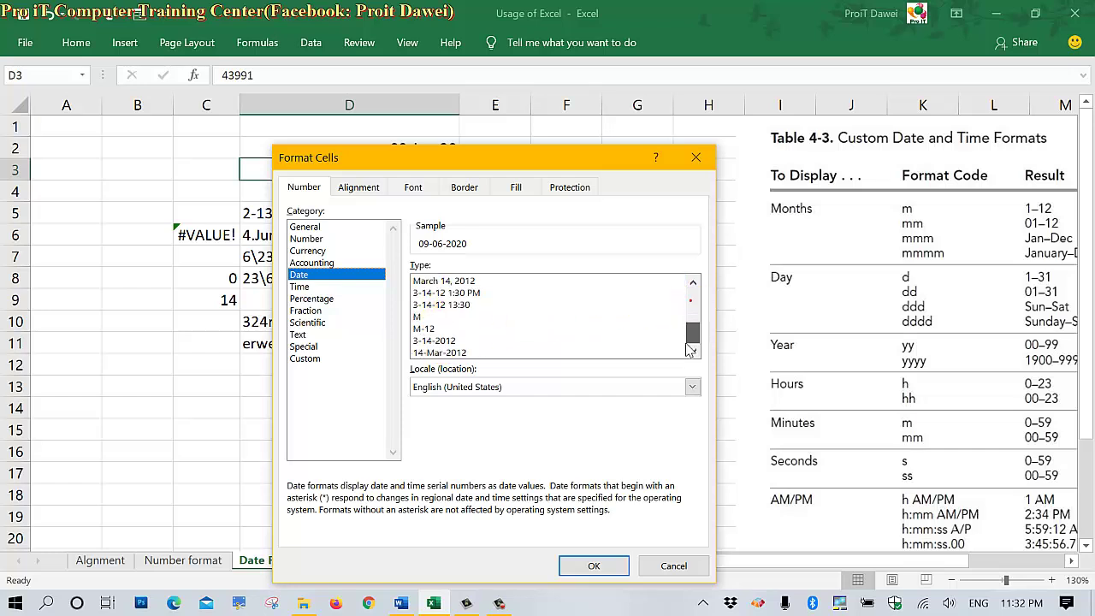
left_click(453, 351)
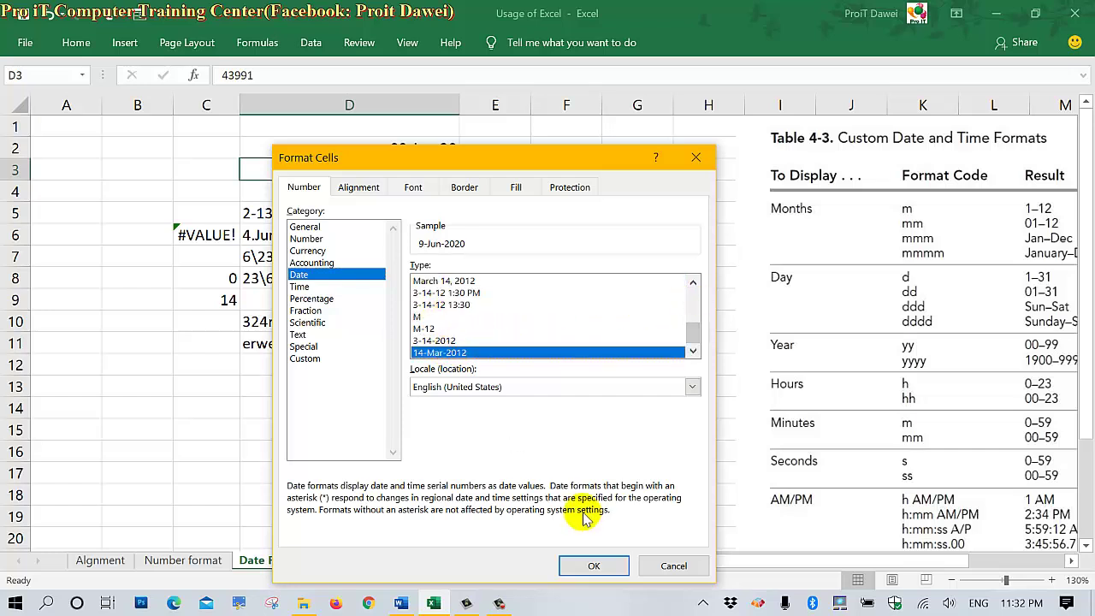
left_click(605, 573)
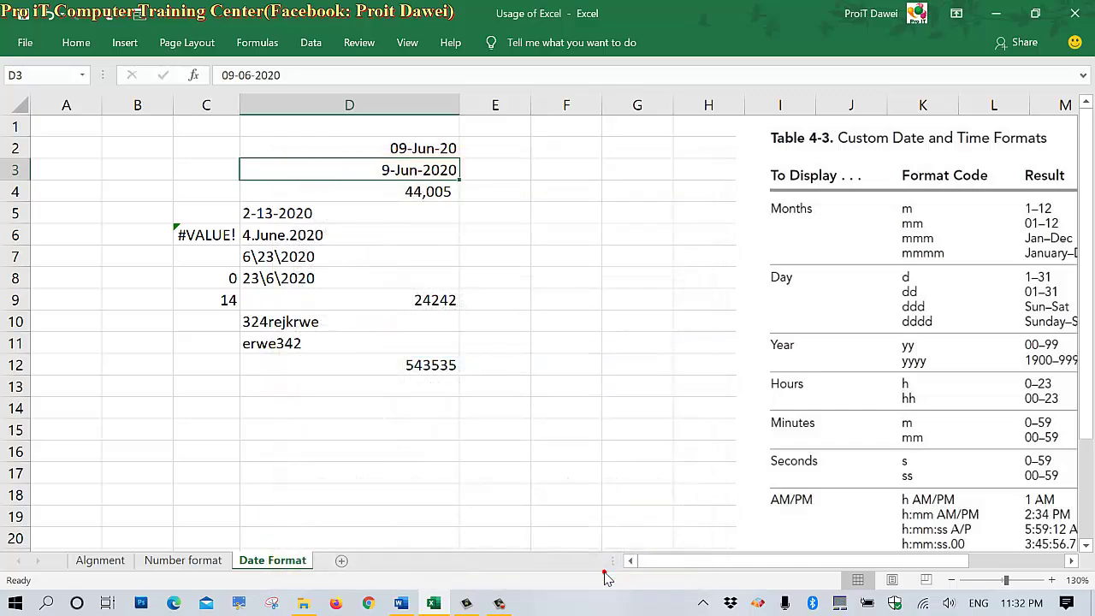
left_click(579, 451)
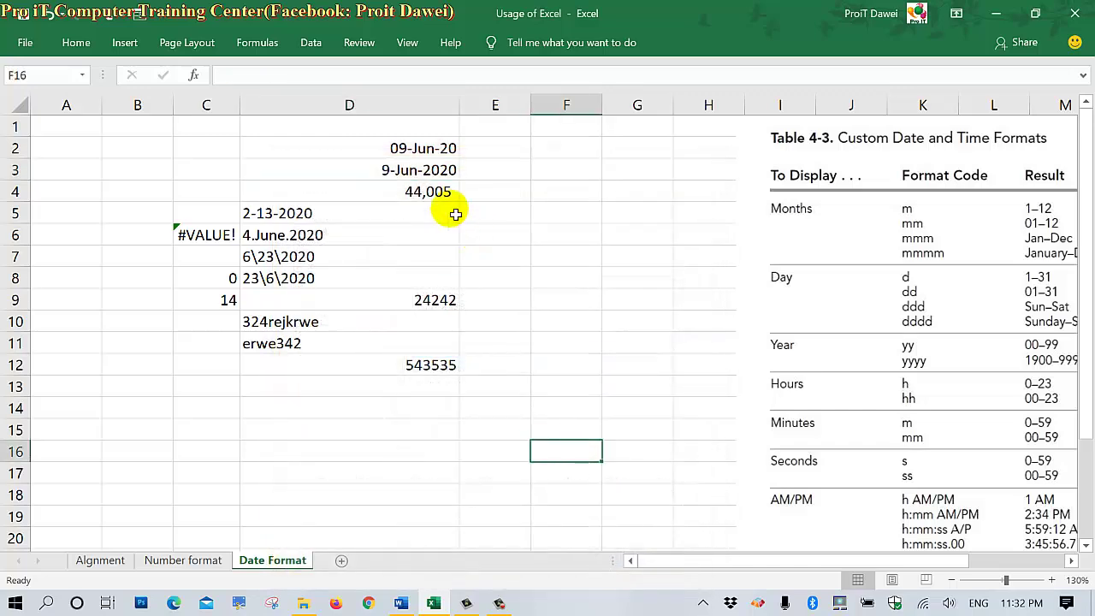
left_click(428, 171)
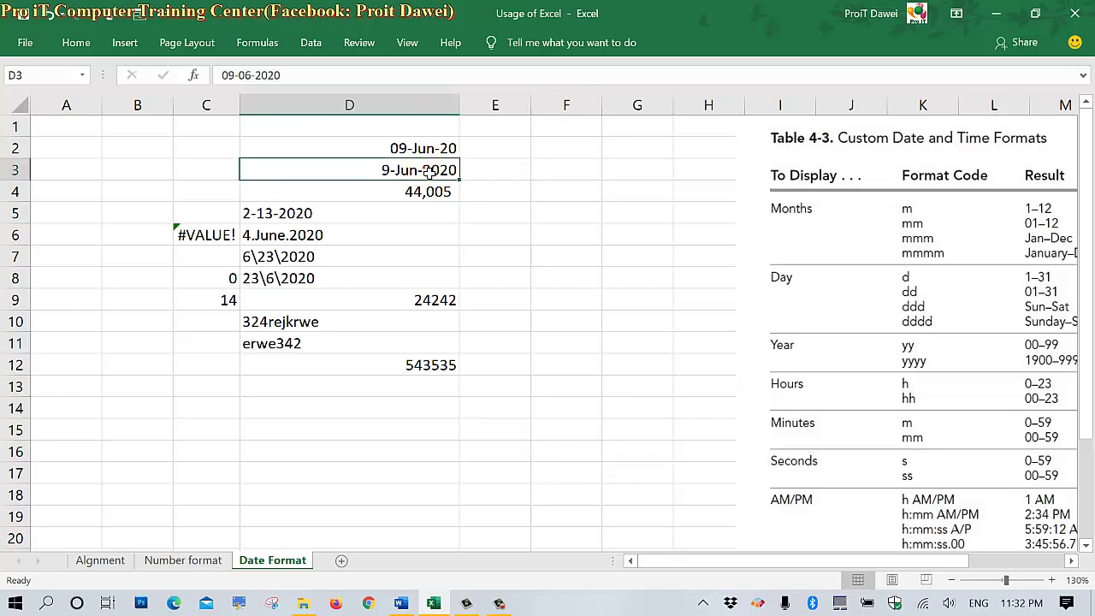
left_click(287, 238)
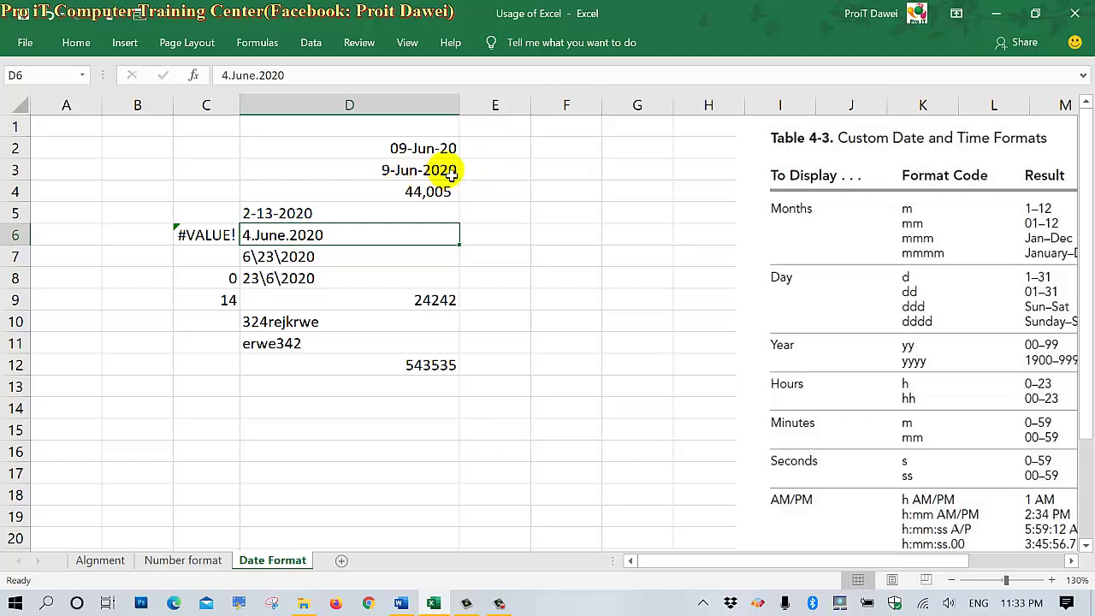
left_click(293, 208)
left_click(407, 178)
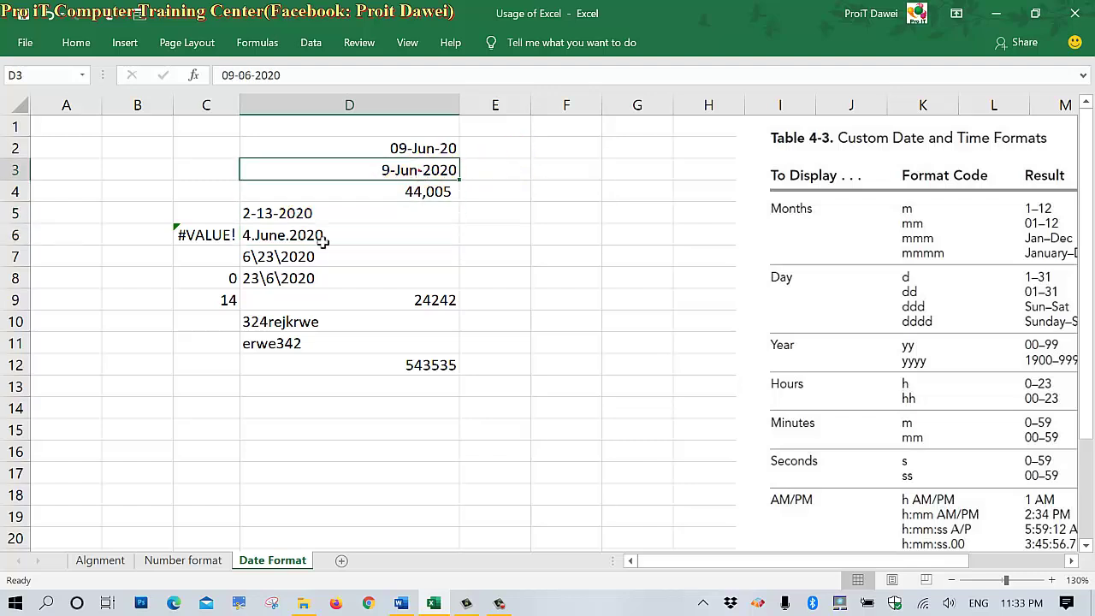
left_click(282, 259)
left_click(440, 175)
Widen column E and enter 09-06-2020 in E2
left_click(556, 124)
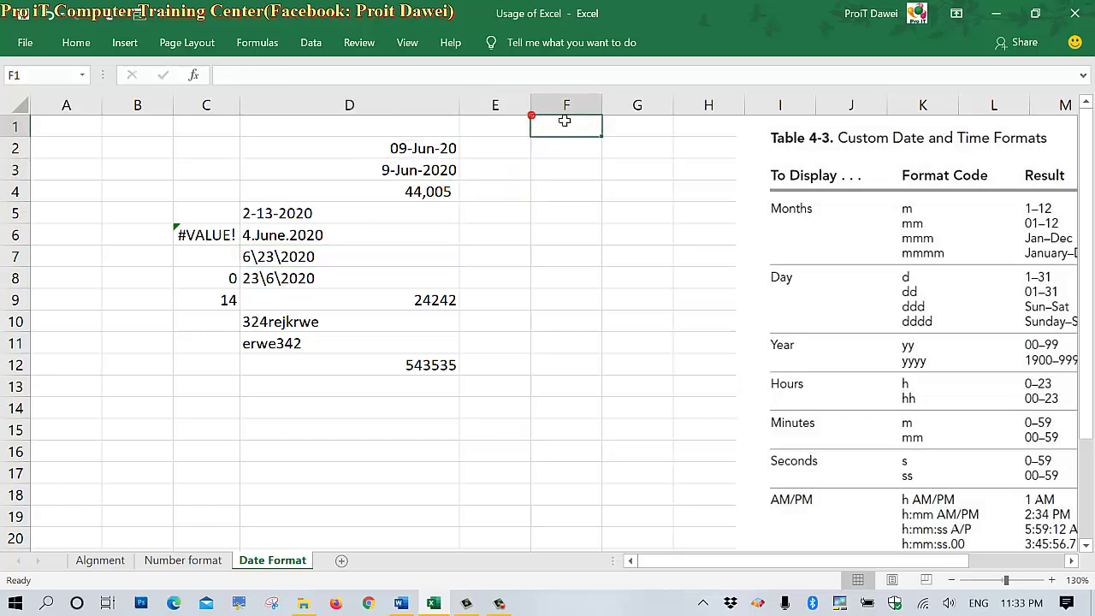
left_click_drag(530, 104, 591, 104)
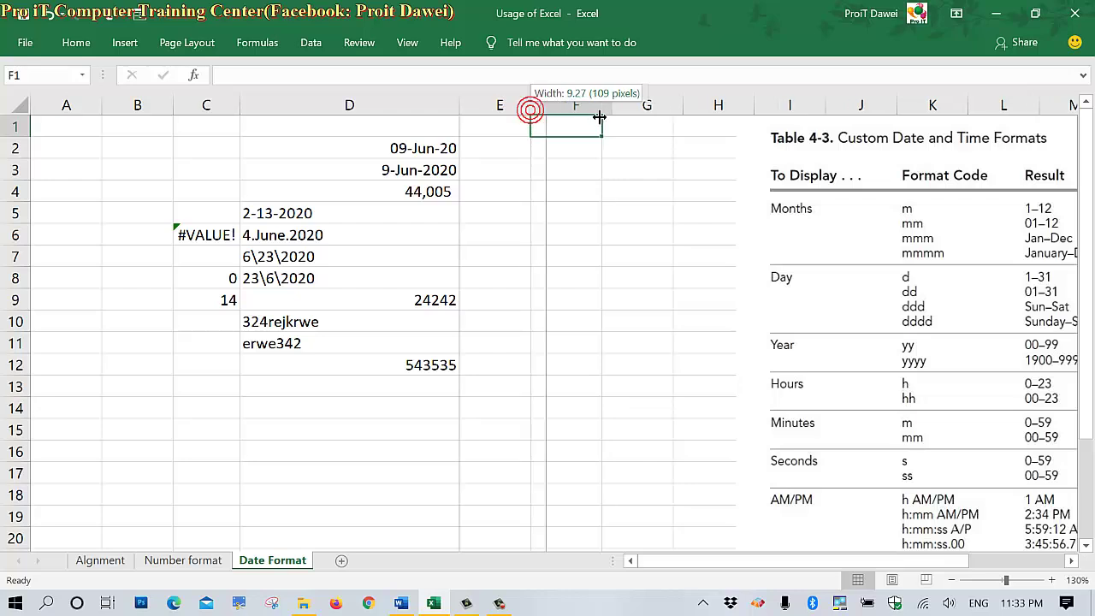
left_click(521, 169)
left_click(514, 154)
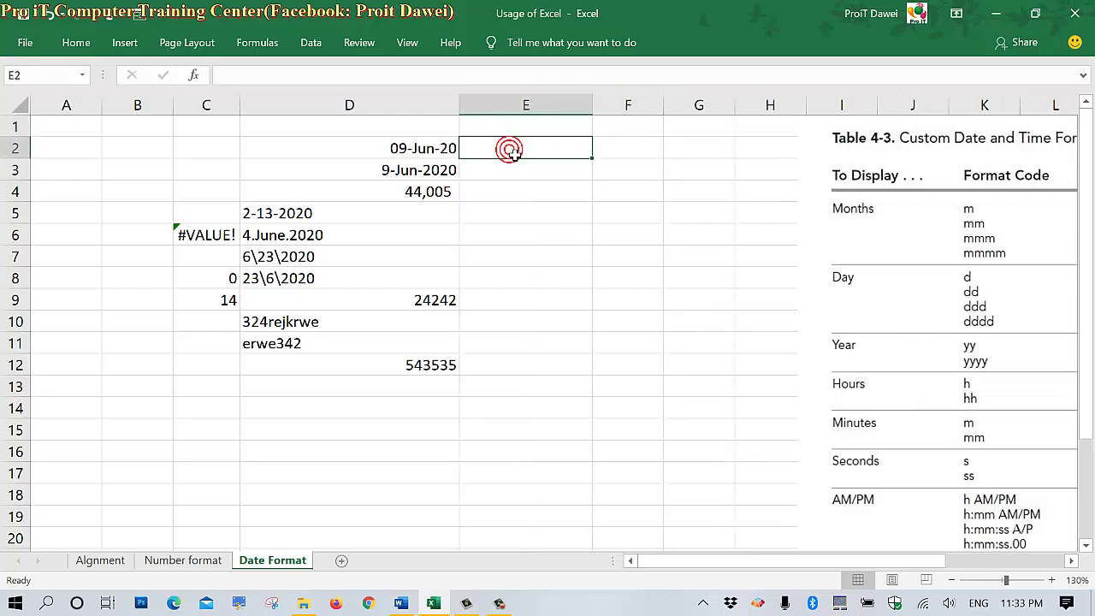
type("09-06-2020")
left_click(530, 184)
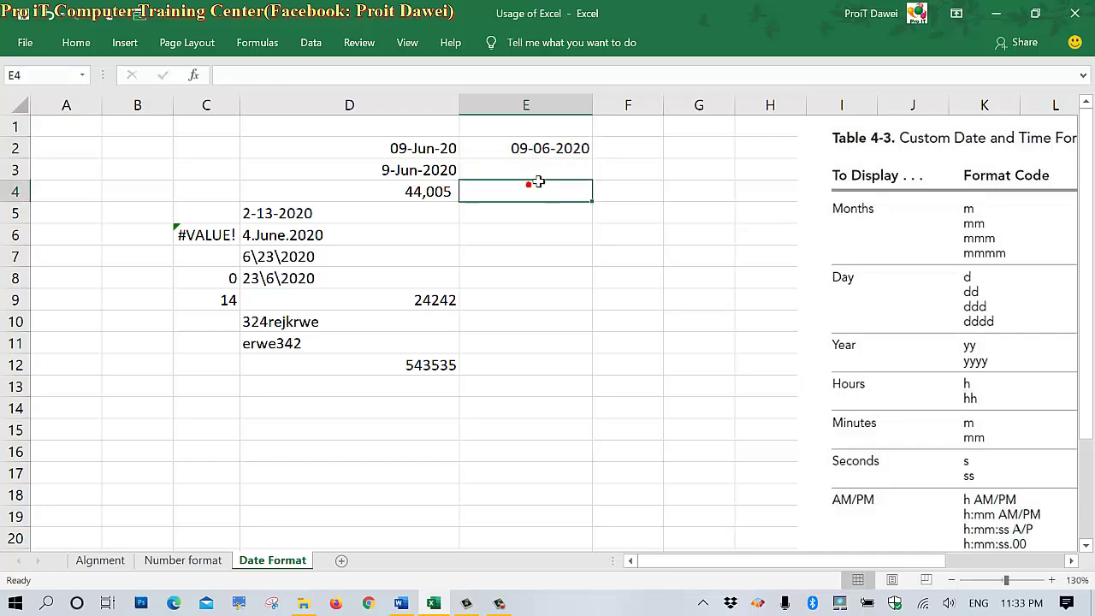
left_click(552, 156)
Give E2 the long weekday date format and widen column E to show Tuesday, June 9, 2020
right_click(552, 156)
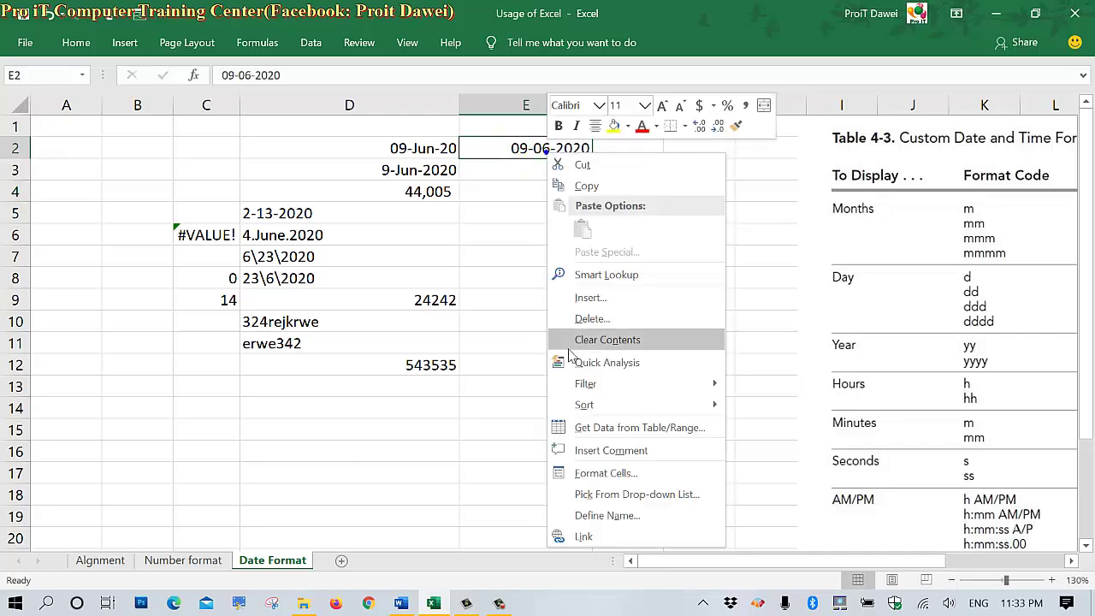
left_click(599, 471)
left_click_drag(581, 162, 239, 118)
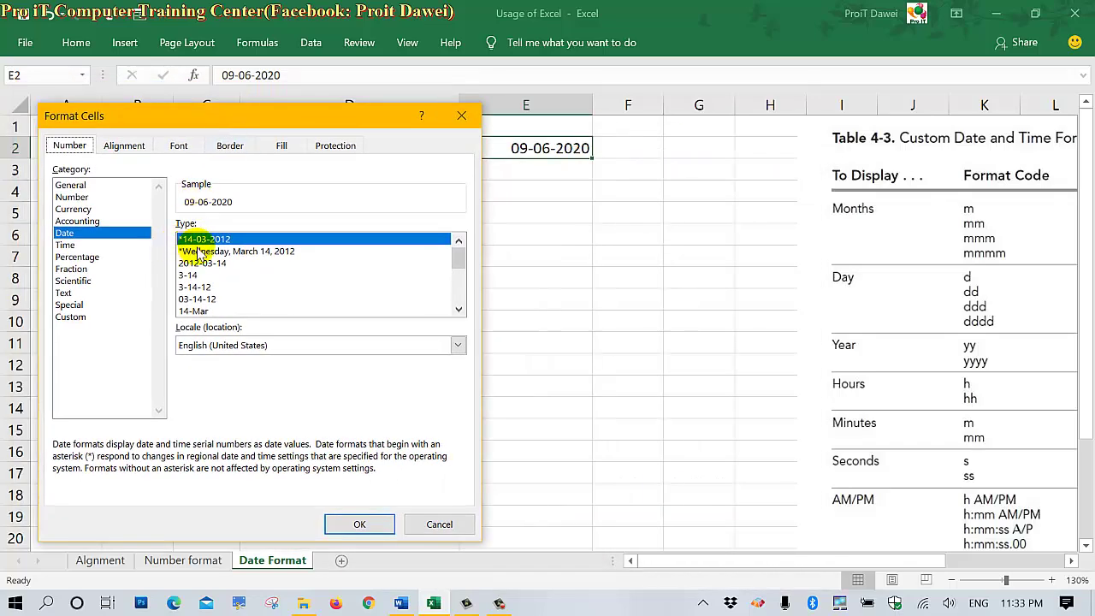
left_click(188, 250)
left_click(360, 518)
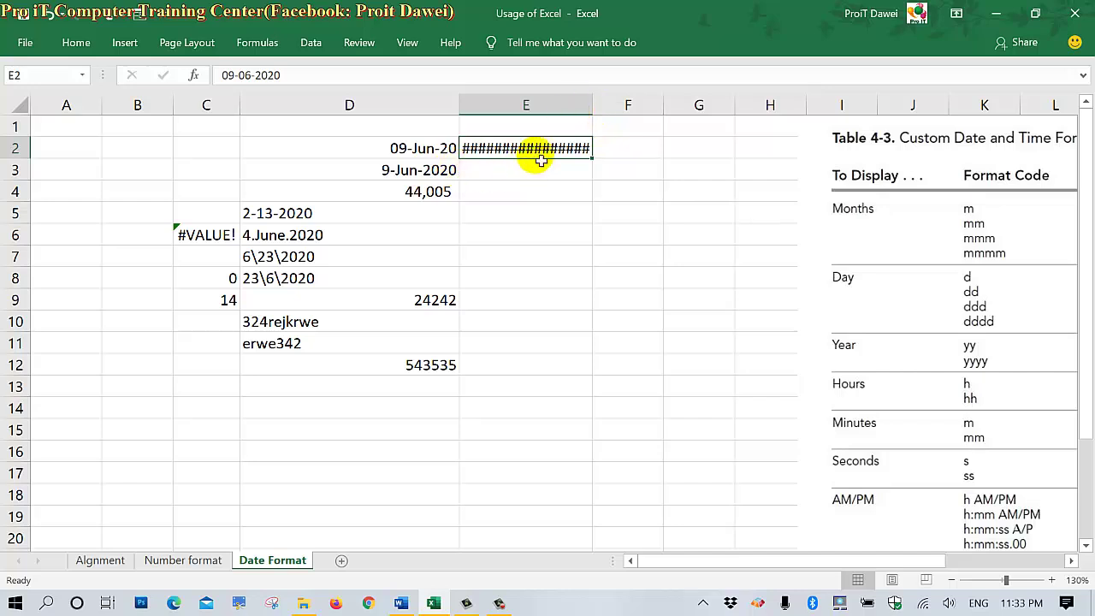
left_click_drag(593, 110, 693, 113)
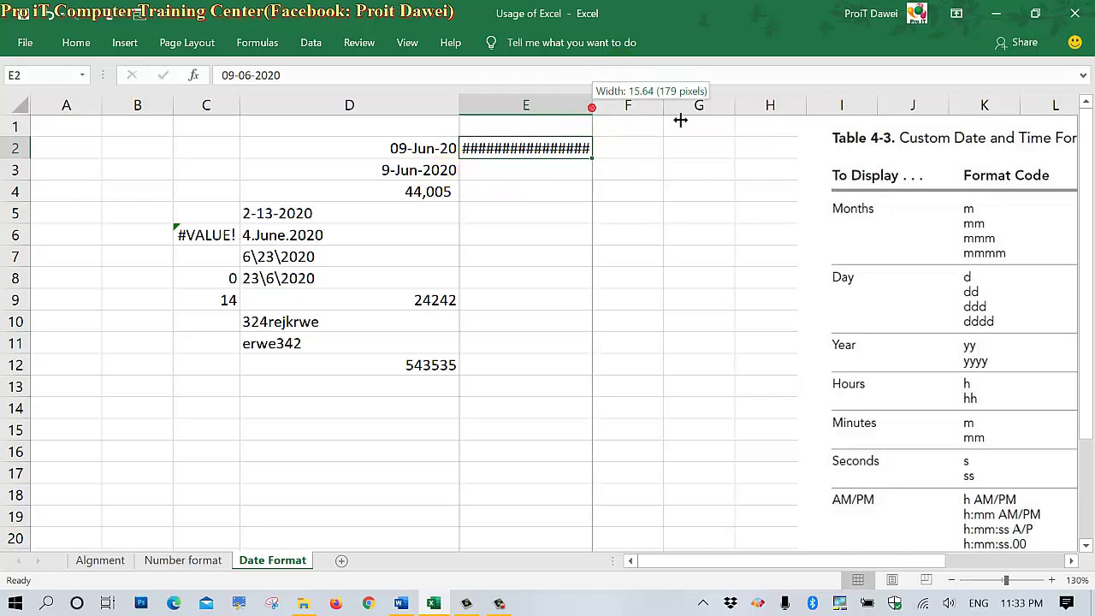
Reopen Format Cells for the date in E2
left_click(577, 169)
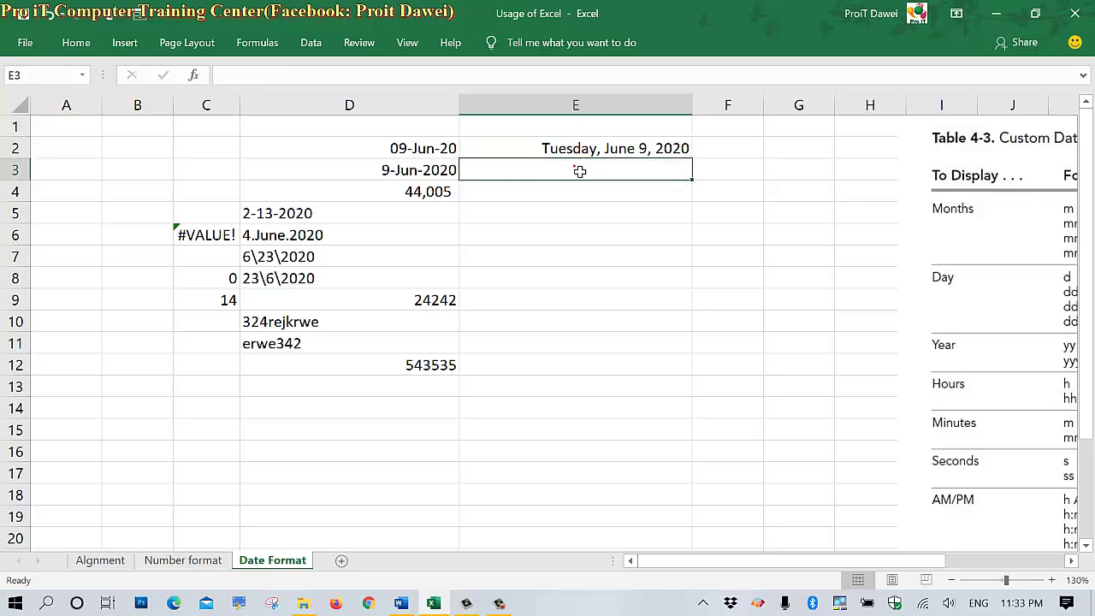
left_click(599, 146)
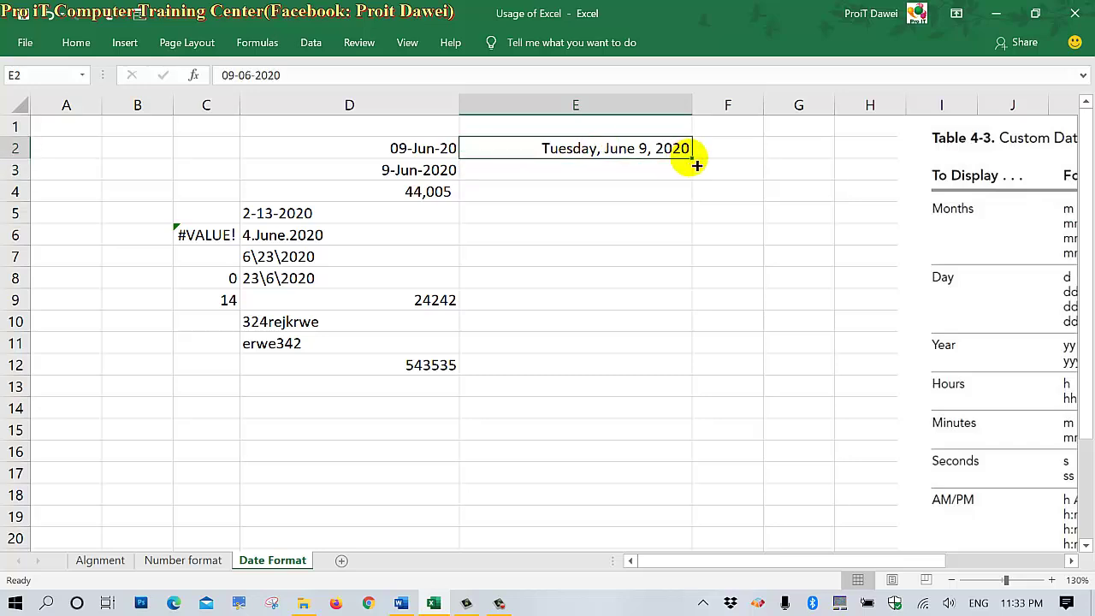
left_click(623, 175)
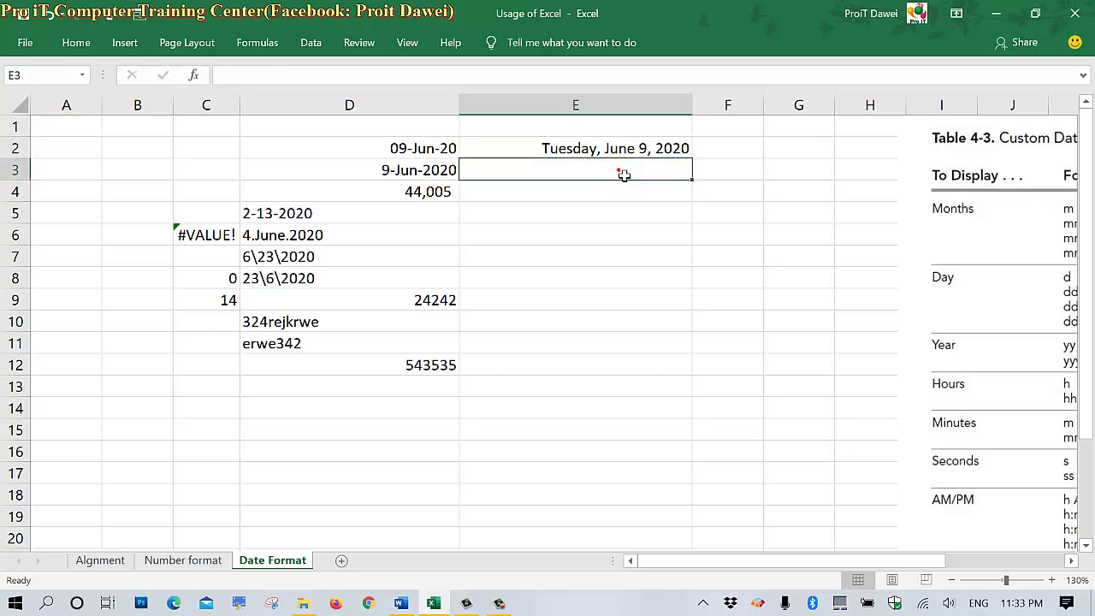
left_click(648, 144)
right_click(647, 142)
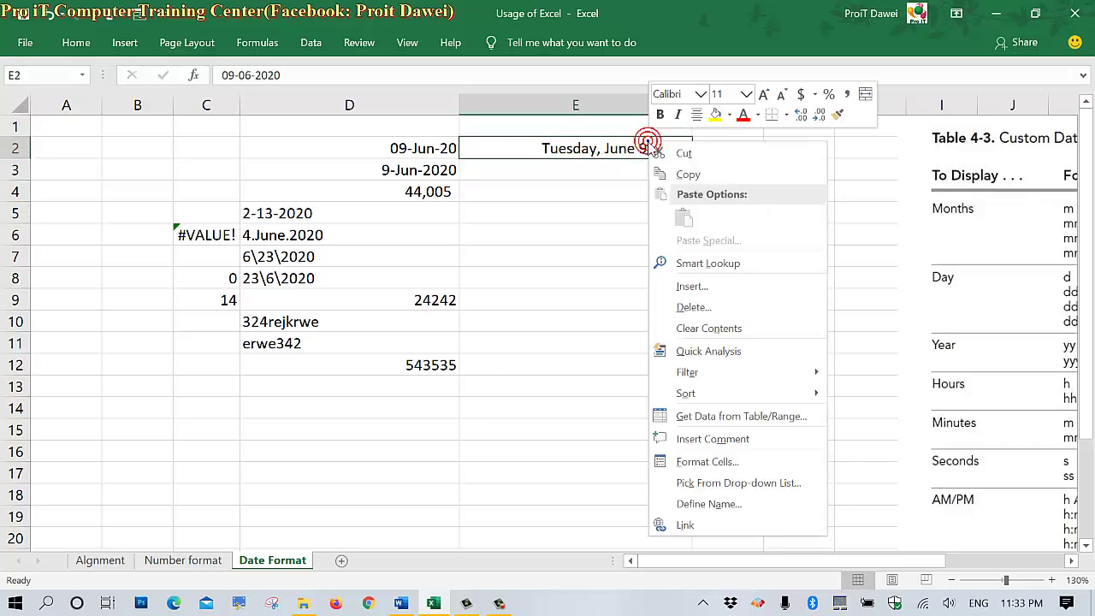
left_click(688, 461)
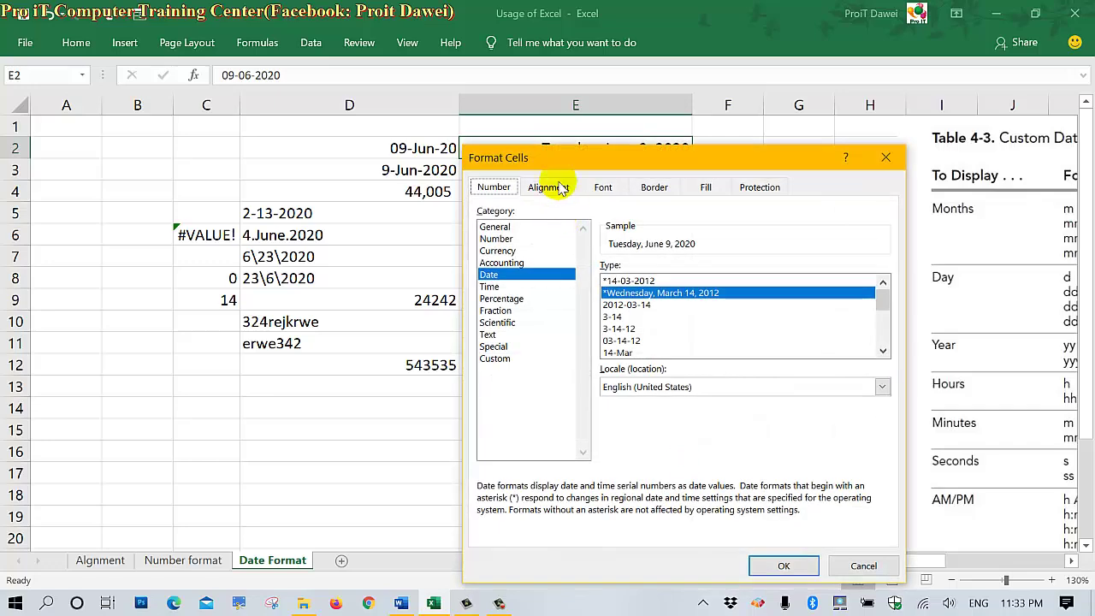
Apply the 2012-03-14 built-in date style to E2
left_click_drag(554, 164, 121, 85)
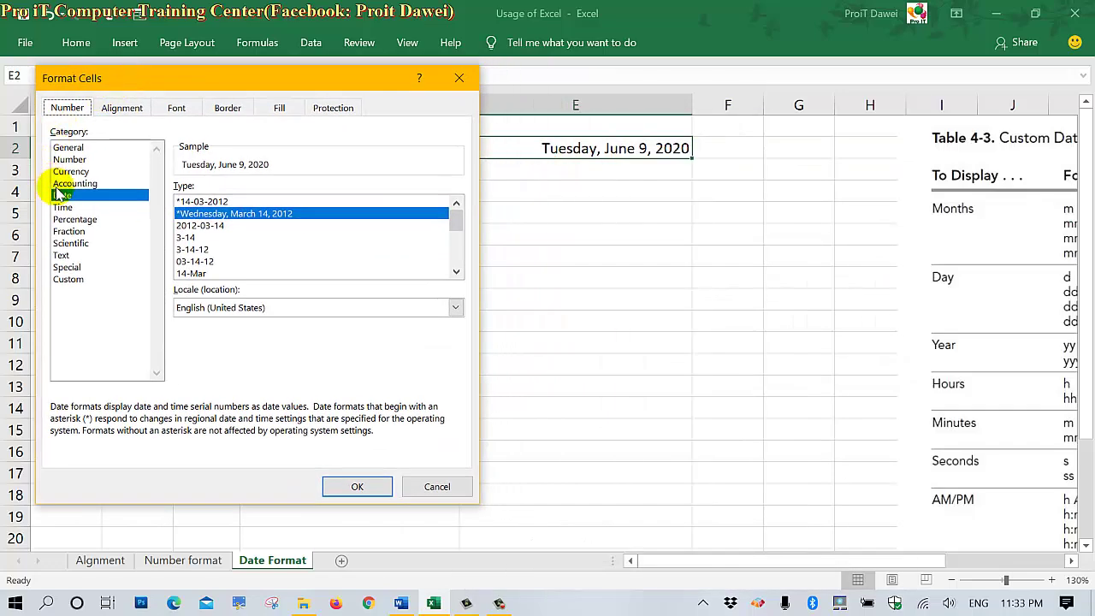
left_click(180, 226)
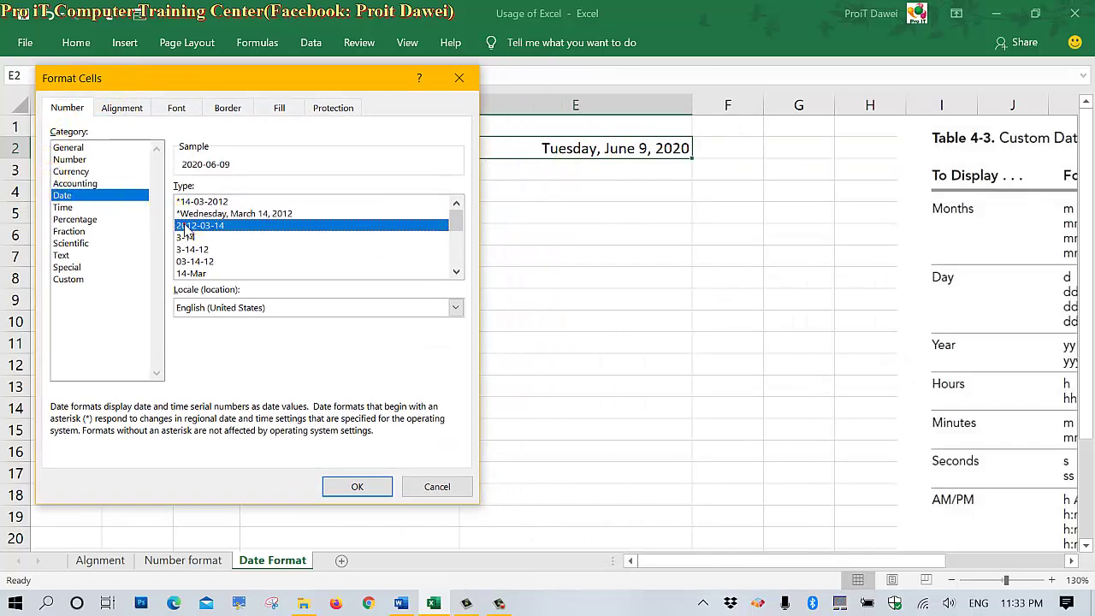
left_click(362, 486)
Apply the 14-Mar date style so E2 shows 9-Jun
right_click(639, 167)
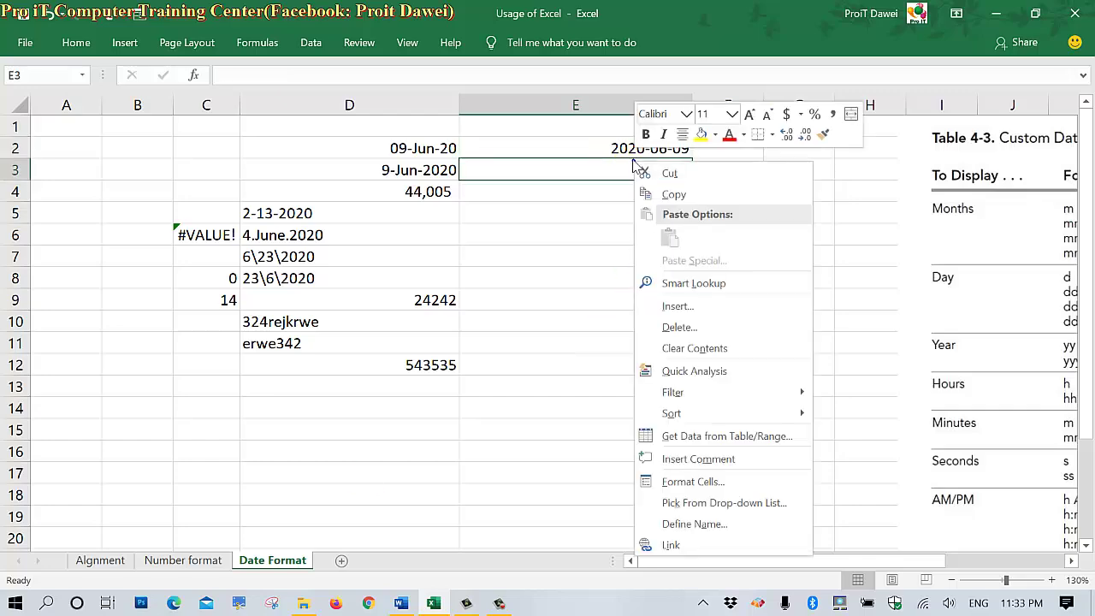
left_click(610, 147)
right_click(618, 147)
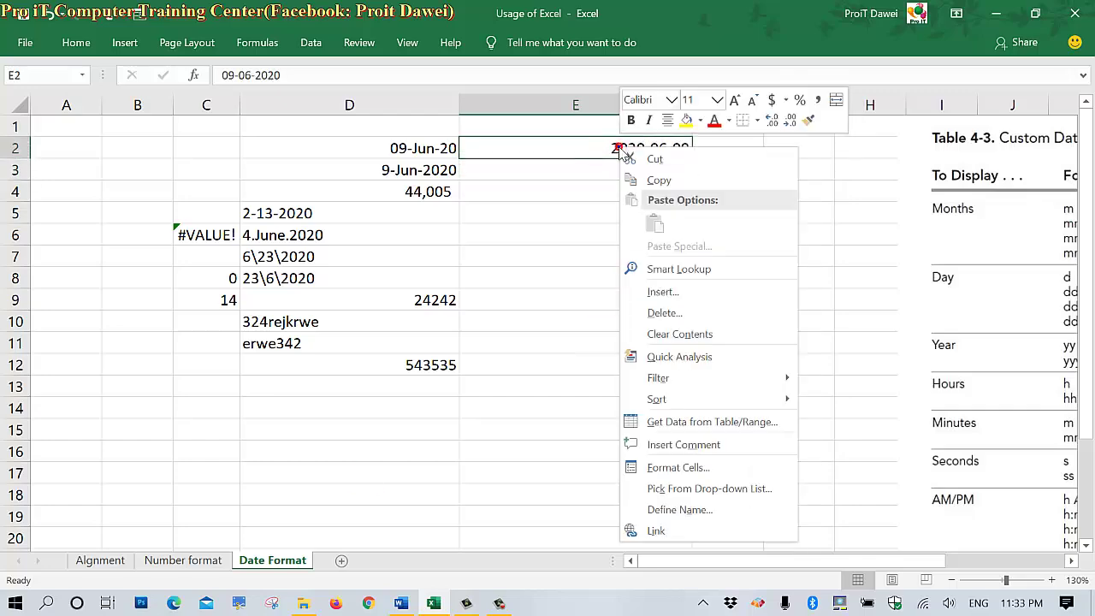
left_click(658, 467)
left_click_drag(540, 157, 148, 92)
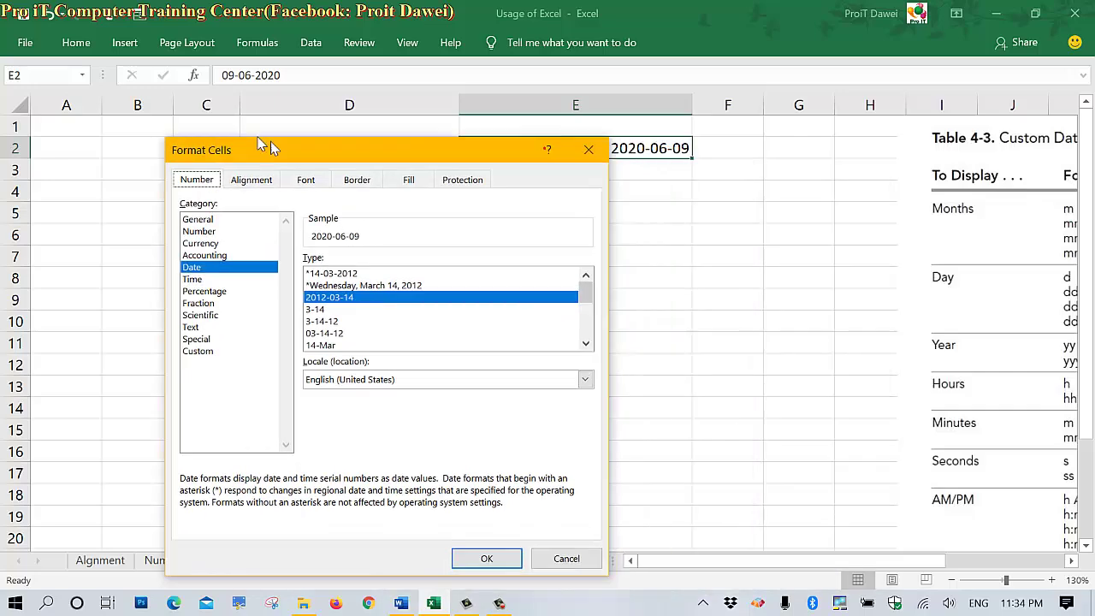
left_click(205, 288)
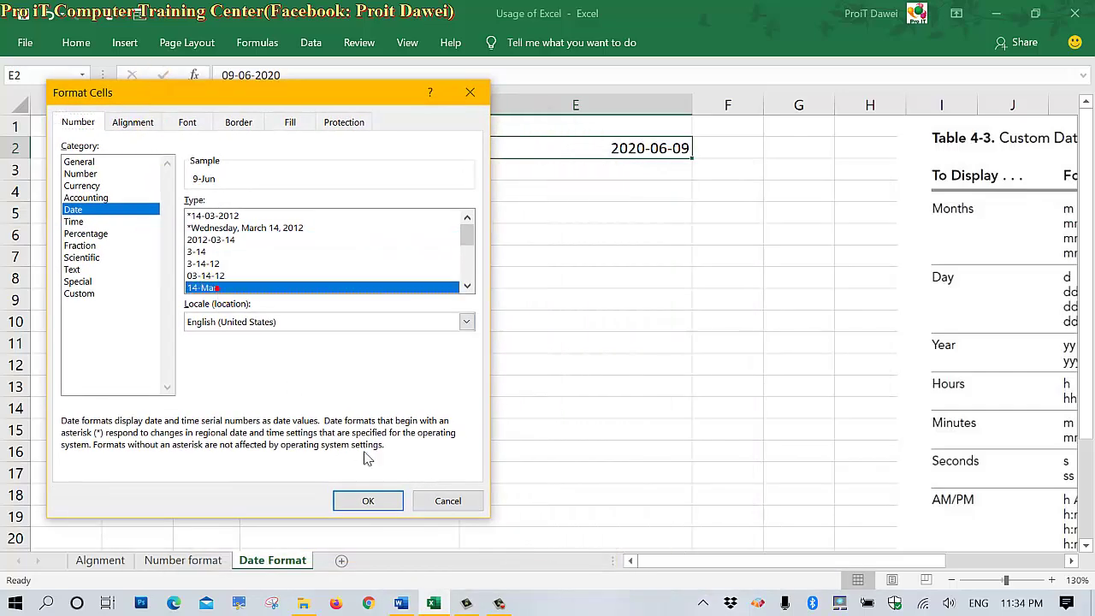
left_click(373, 501)
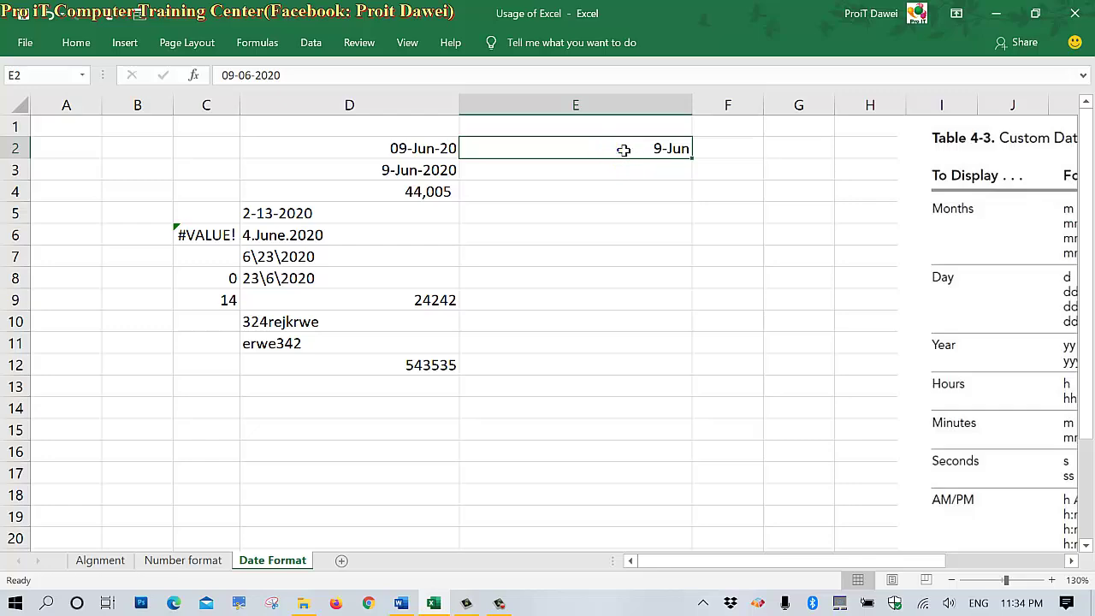
Apply the single-letter month date style so E2 shows only J
right_click(622, 149)
left_click(667, 459)
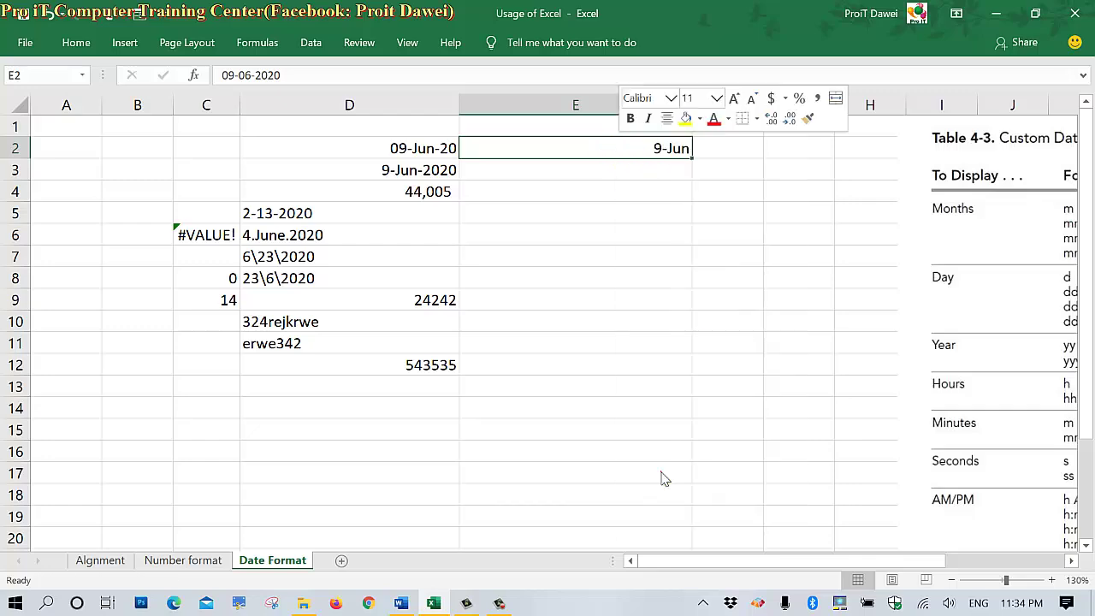
left_click_drag(605, 162, 212, 72)
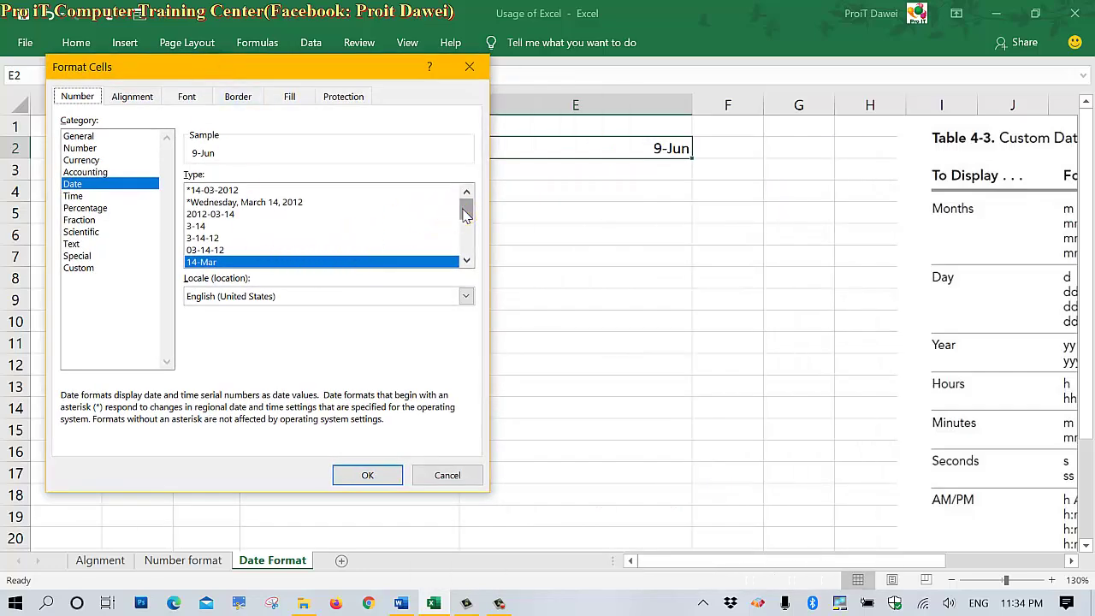
left_click_drag(461, 216, 469, 243)
left_click(193, 225)
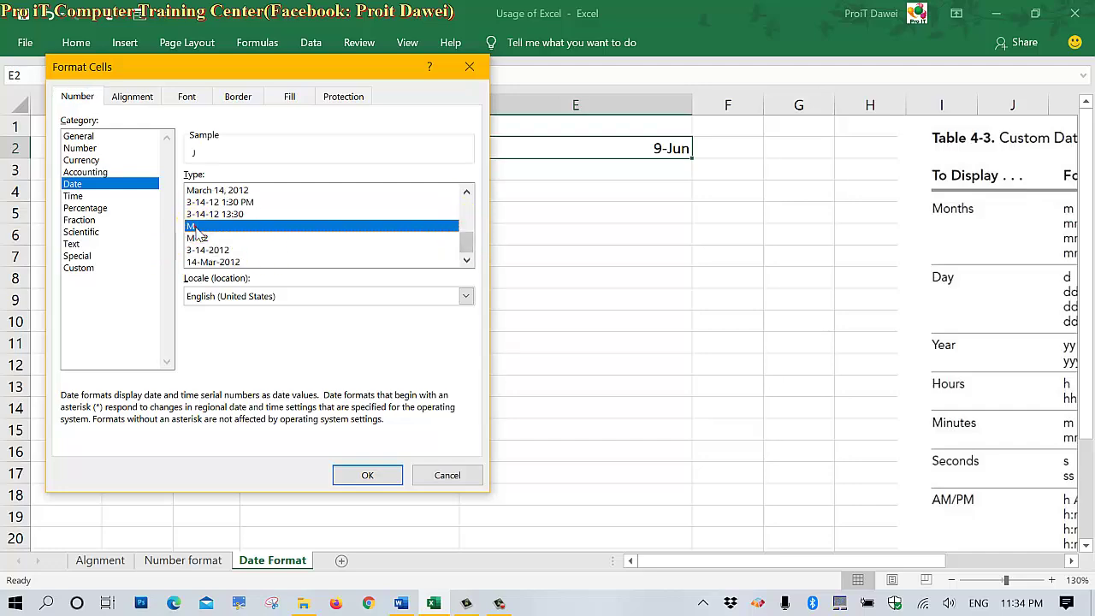
left_click(343, 473)
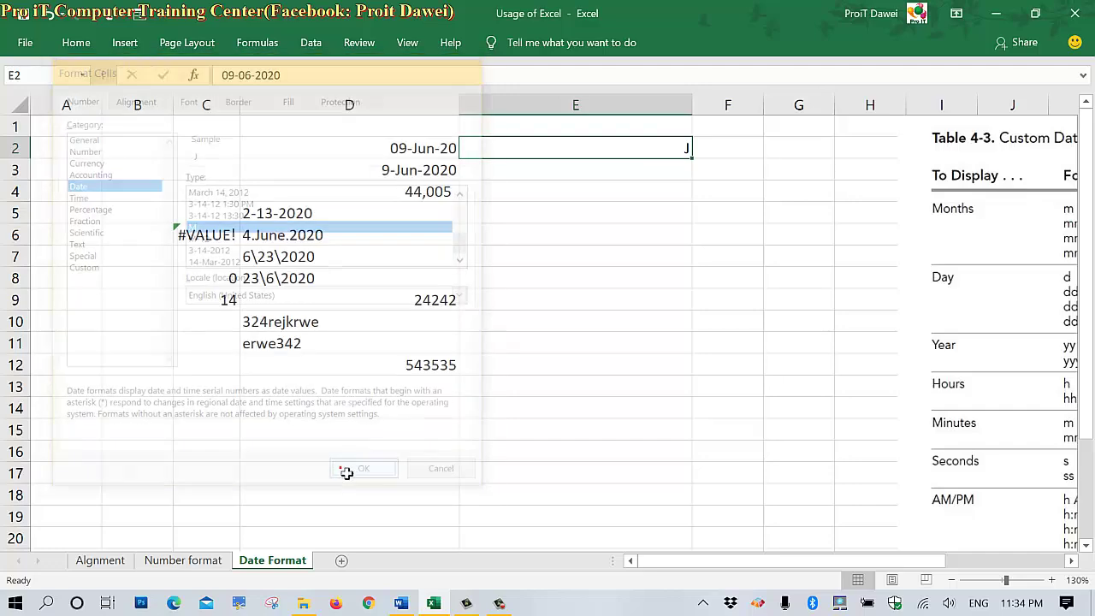
Check in the formula bar that E2 stores 09-06-2020
right_click(661, 152)
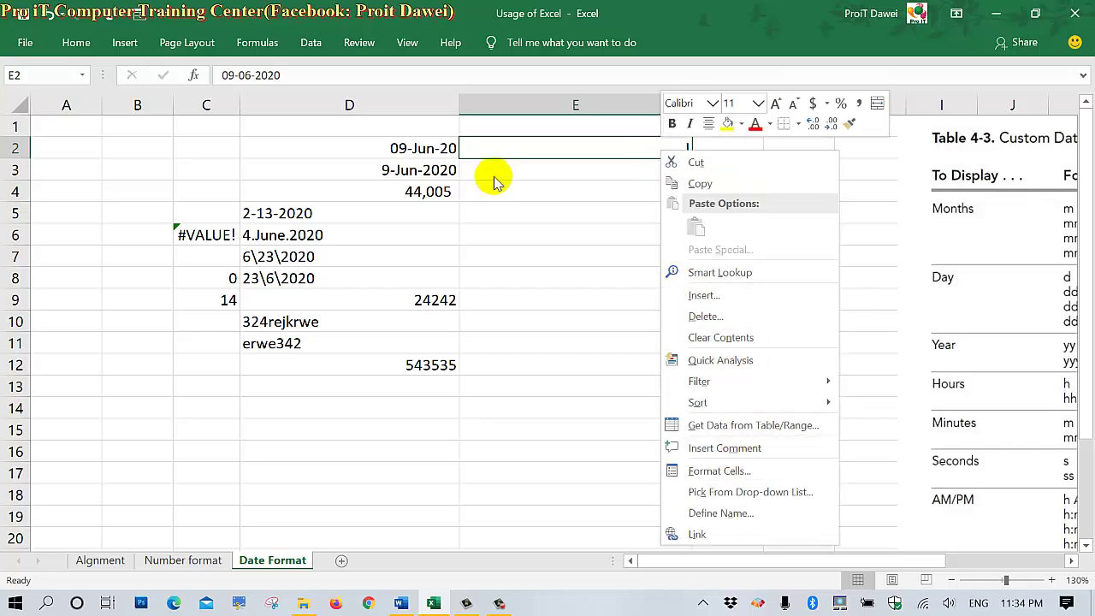
left_click(626, 152)
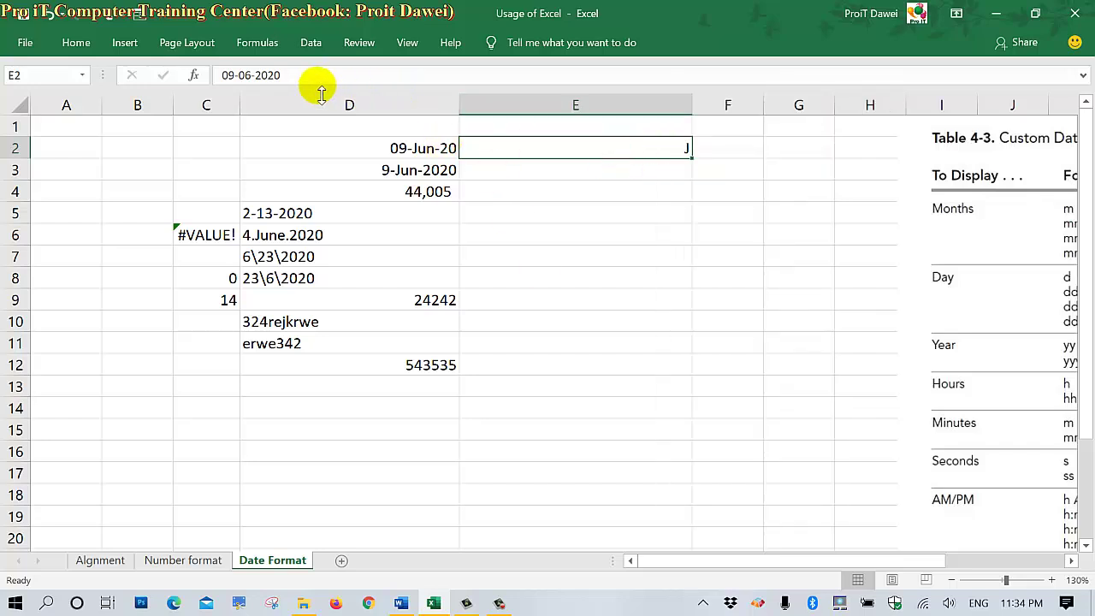
left_click(221, 76)
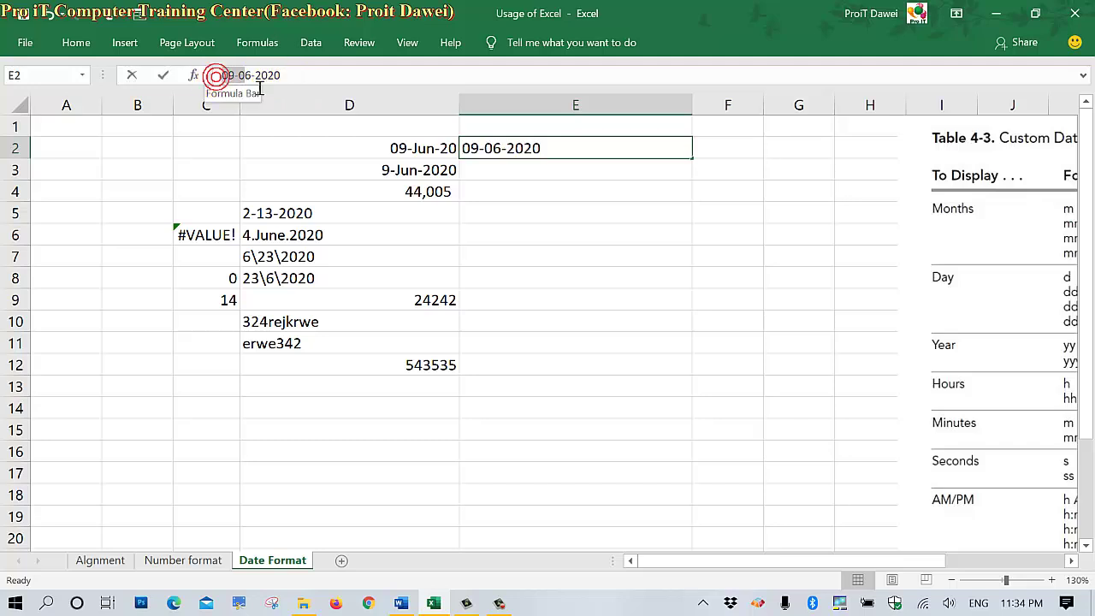
left_click(615, 197)
left_click(663, 150)
Apply the M-12 date style so E2 shows J-20
right_click(659, 147)
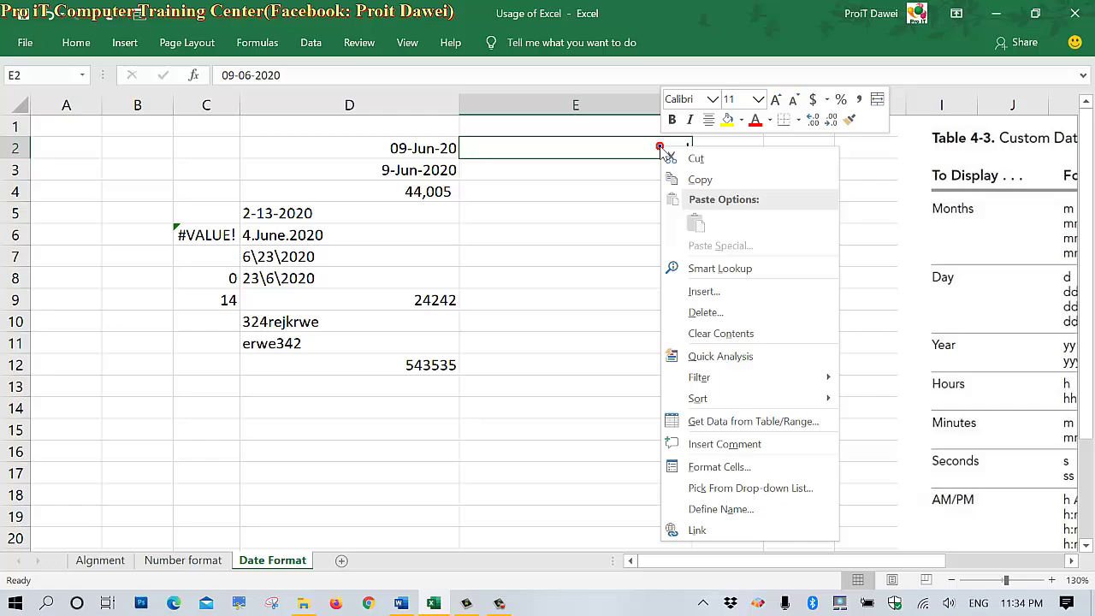
left_click(697, 466)
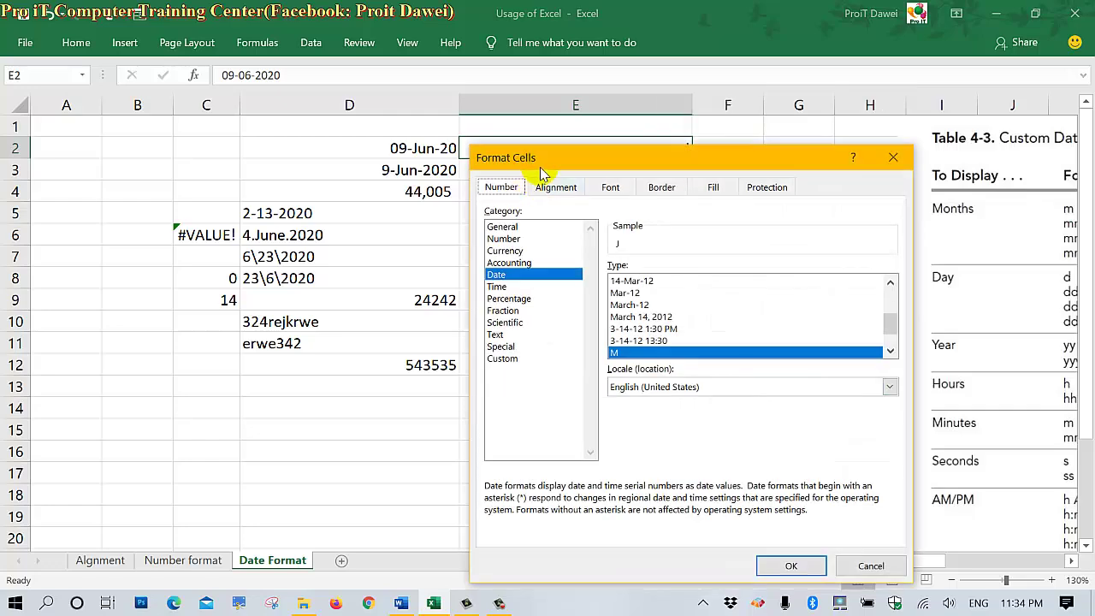
left_click_drag(551, 152, 262, 111)
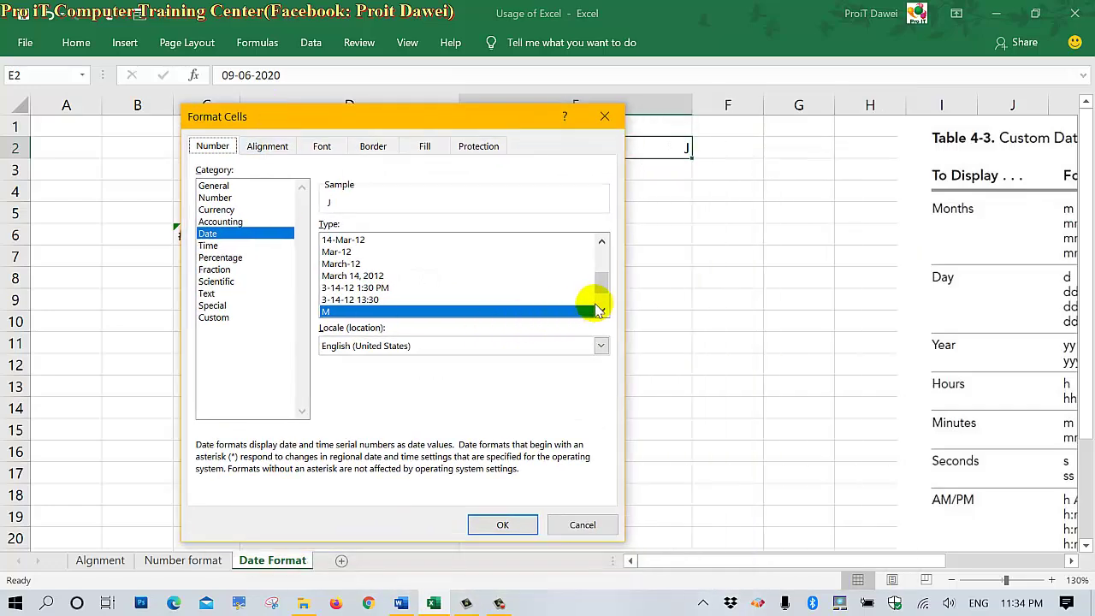
scroll(601, 282, "down", 1)
scroll(602, 286, "down", 1)
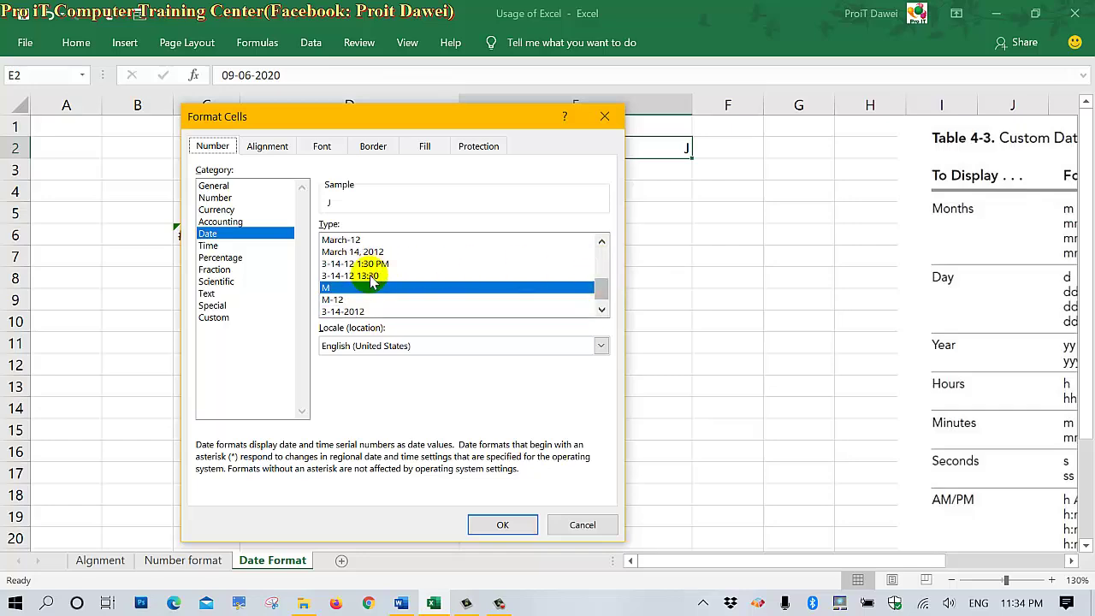
left_click(346, 301)
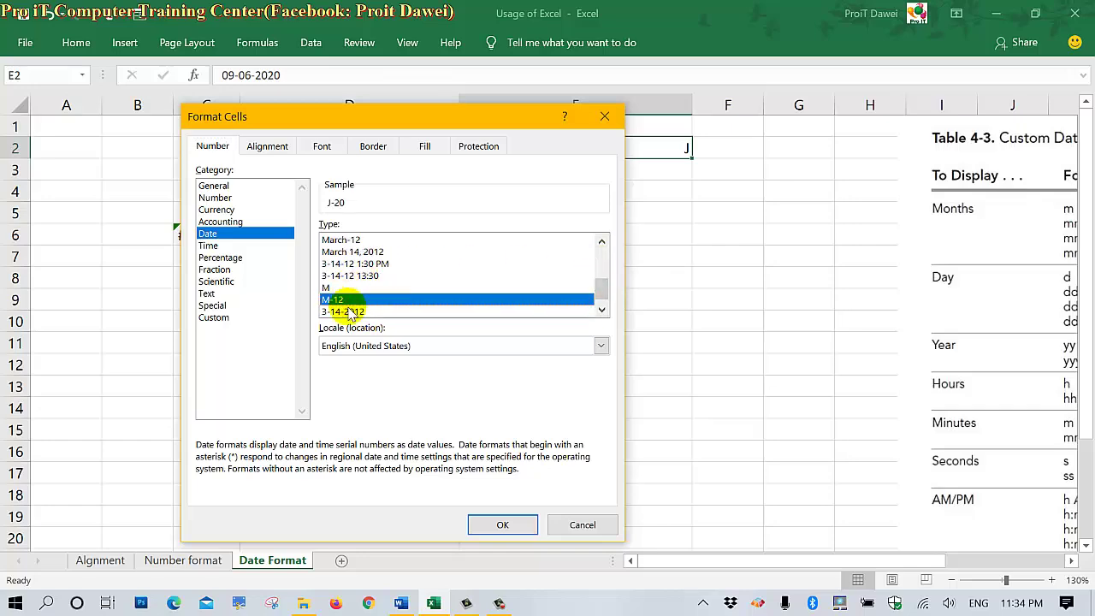
left_click(504, 522)
Apply the '3-14-12 1:30 PM' date-time type so E2 shows 6-9-20 12:00 AM
right_click(660, 147)
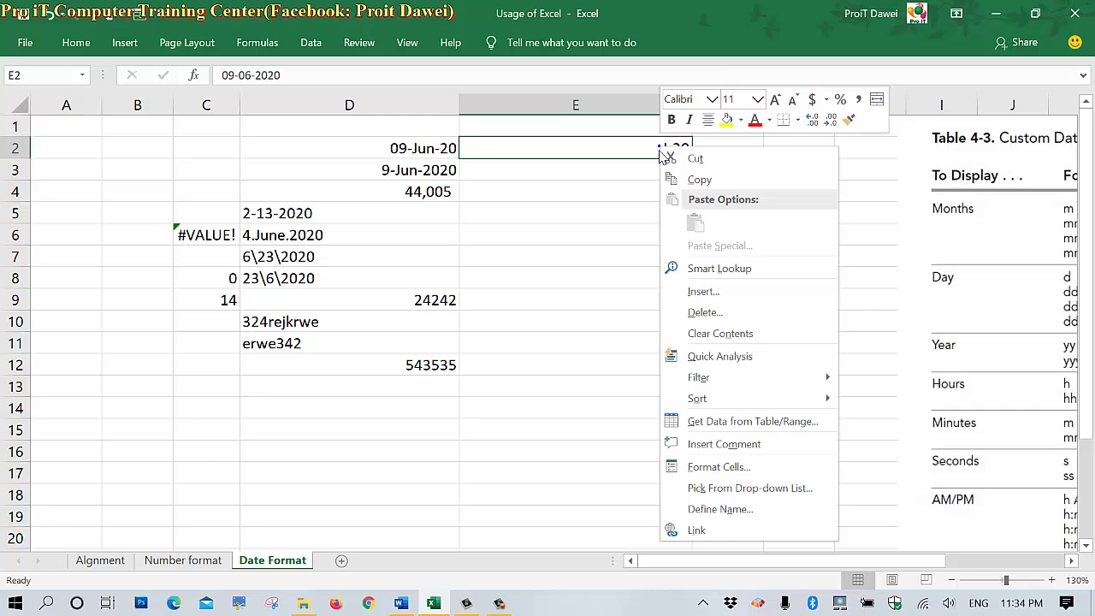
left_click(707, 470)
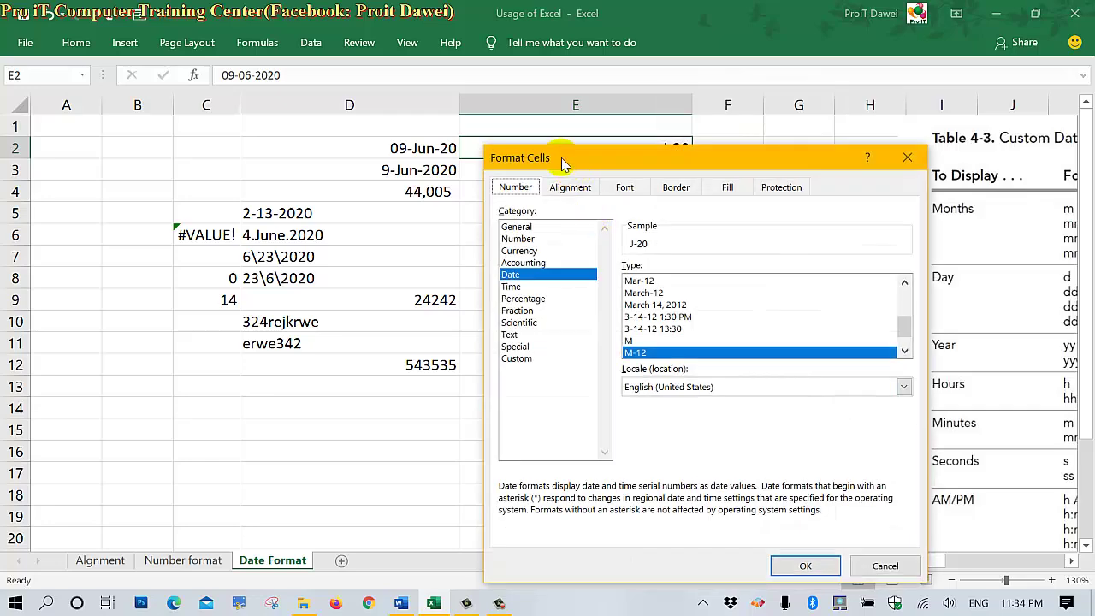
mouse_move(561, 157)
left_mouse_down()
mouse_move(73, 29)
mouse_move(85, 55)
left_mouse_up()
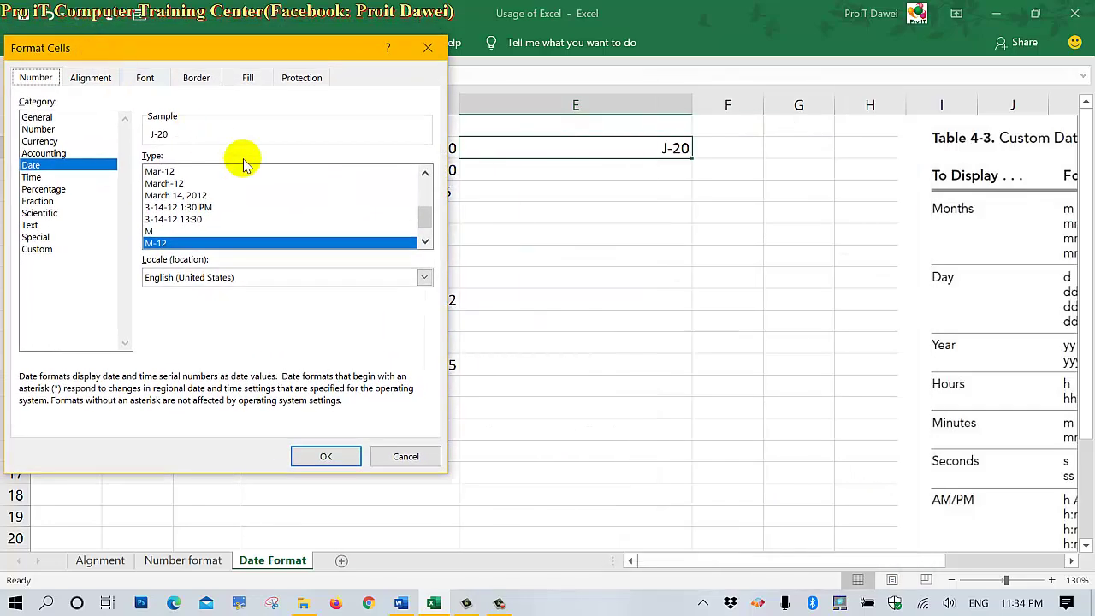
left_click_drag(424, 215, 425, 220)
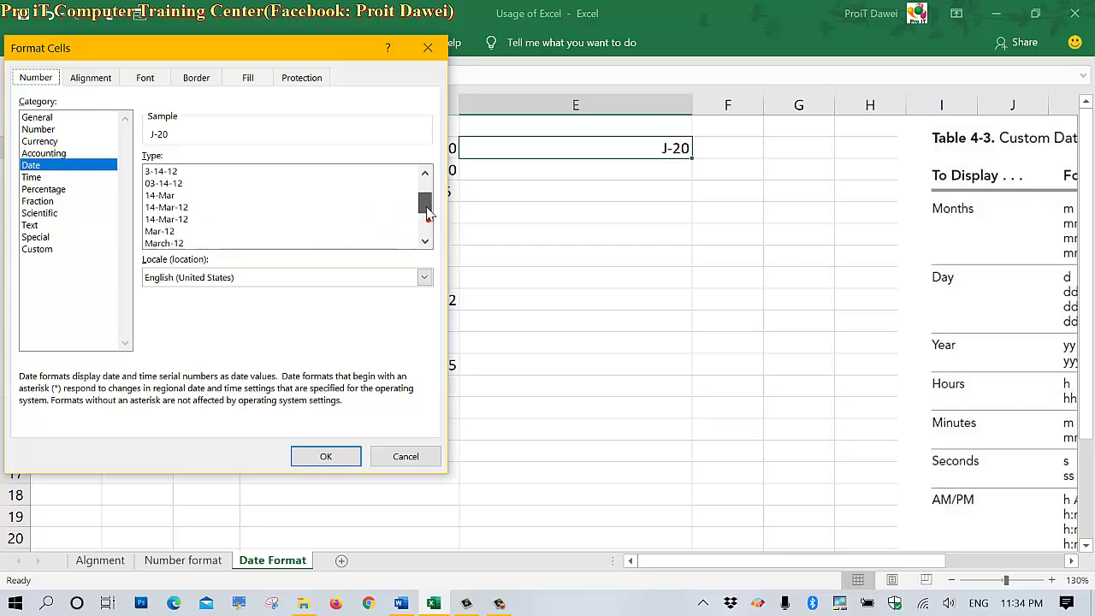
left_click(186, 220)
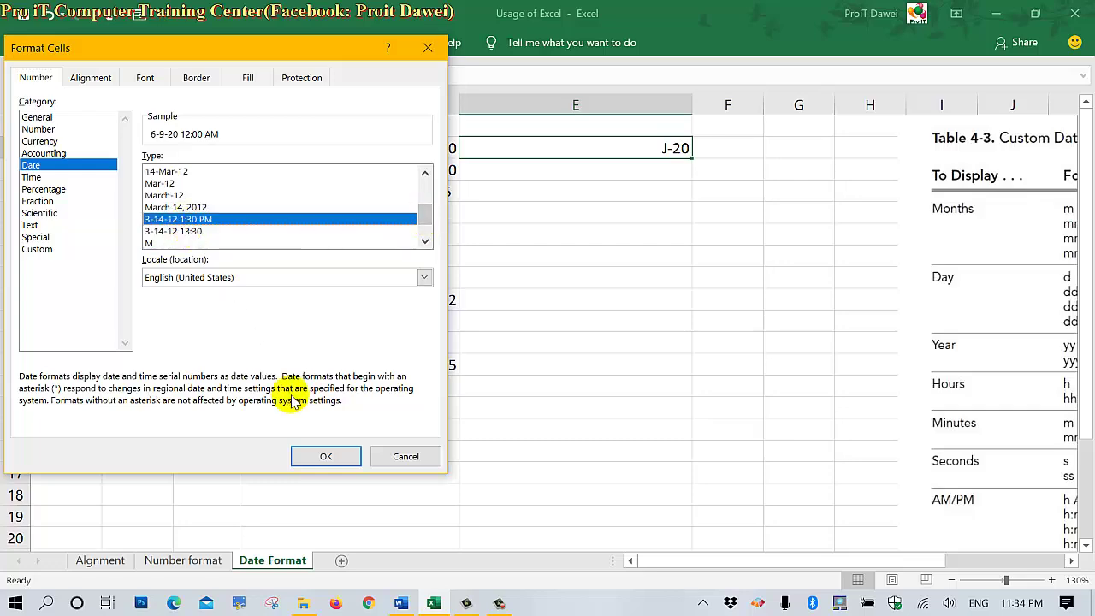
left_click(323, 454)
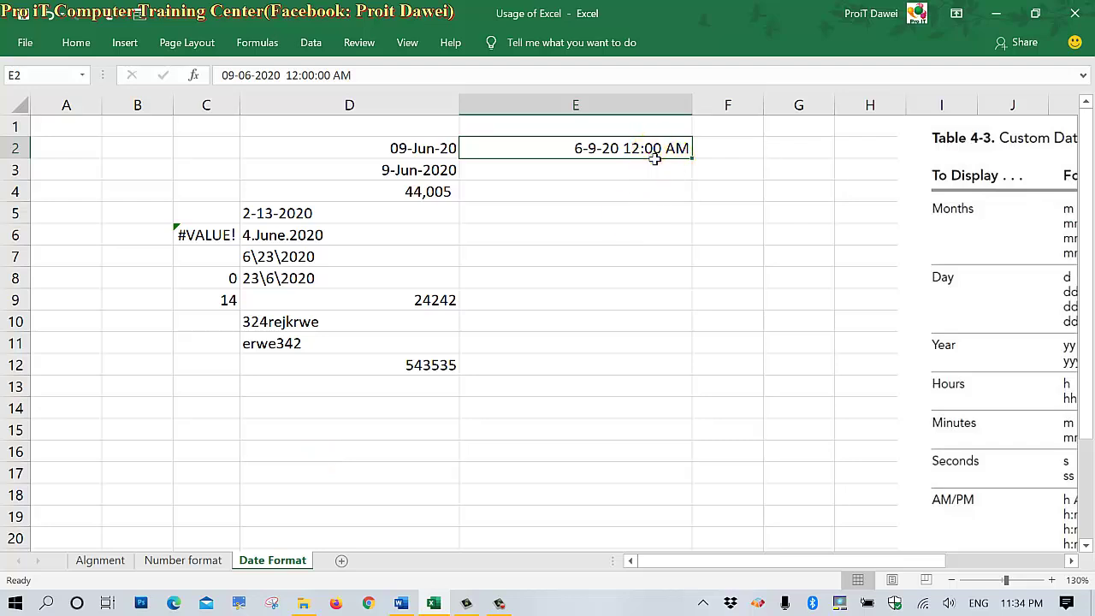
Change E2's time from AM to PM in the formula bar
left_click(351, 75)
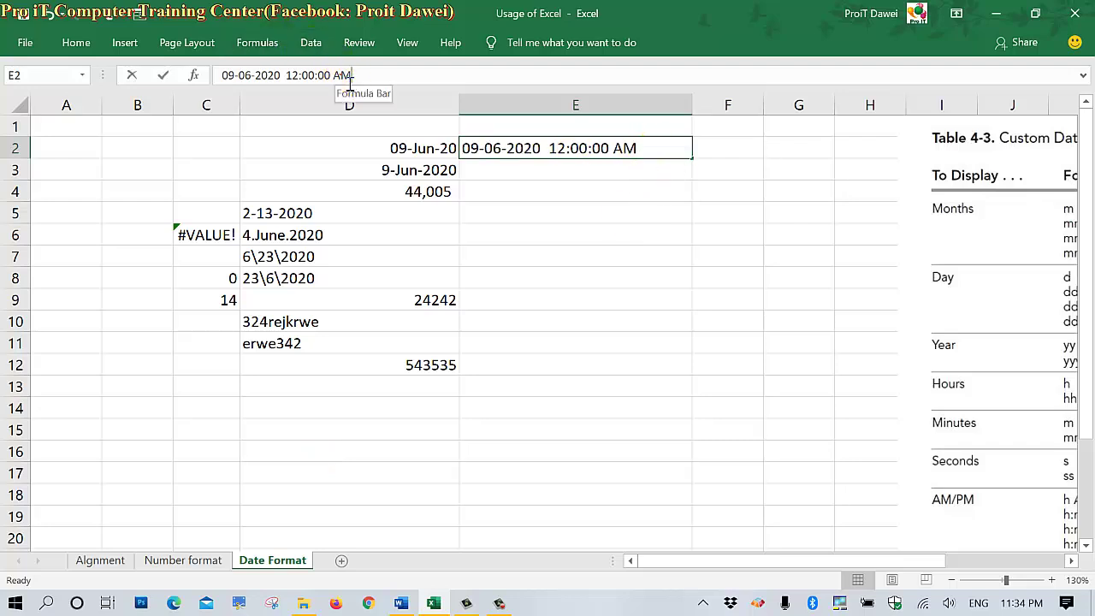
double_click(343, 76)
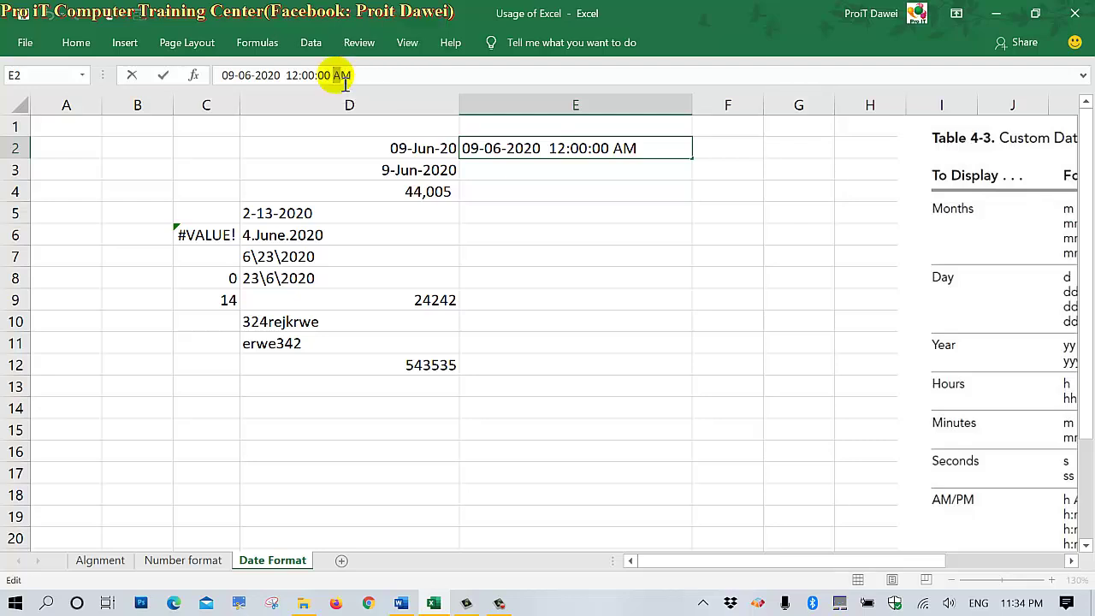
type("P")
key("Return")
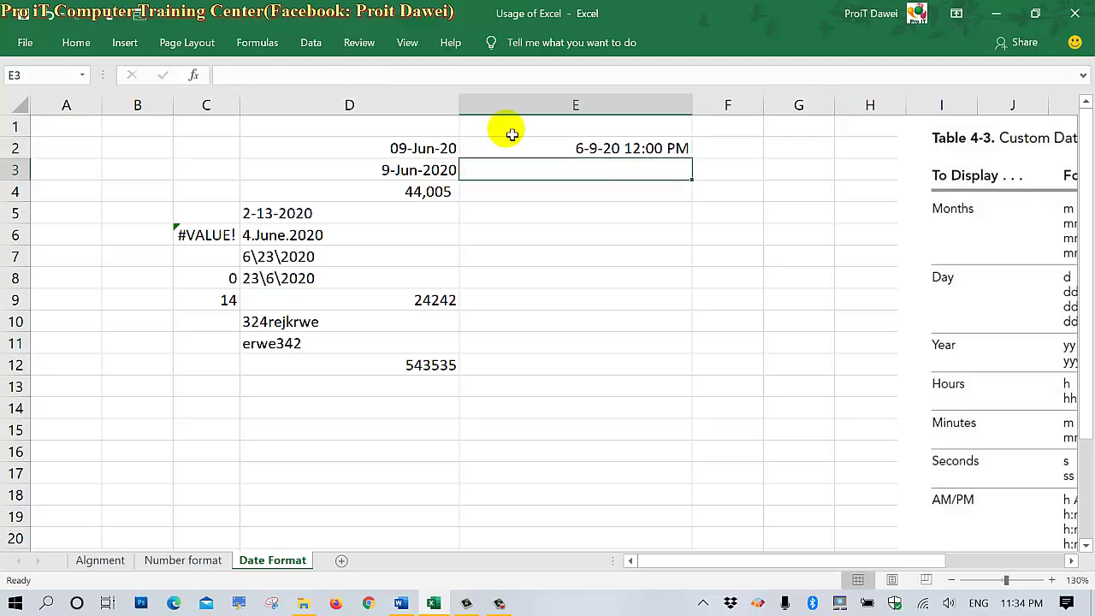
left_click(571, 152)
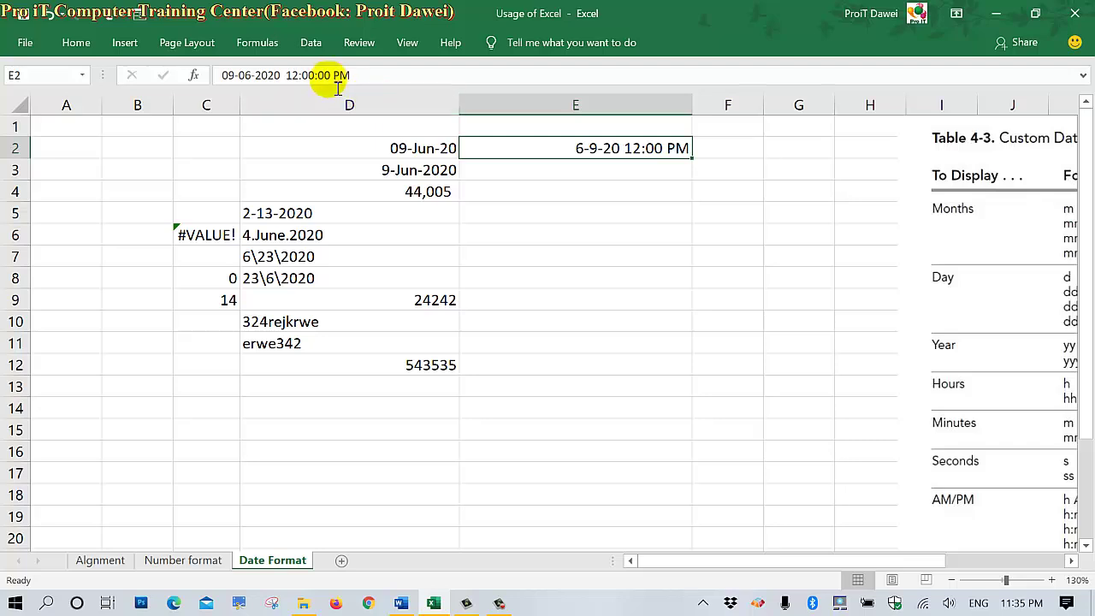
Remove the PM suffix and edit the hour digit of E2's time
left_click(304, 77)
left_click(304, 82)
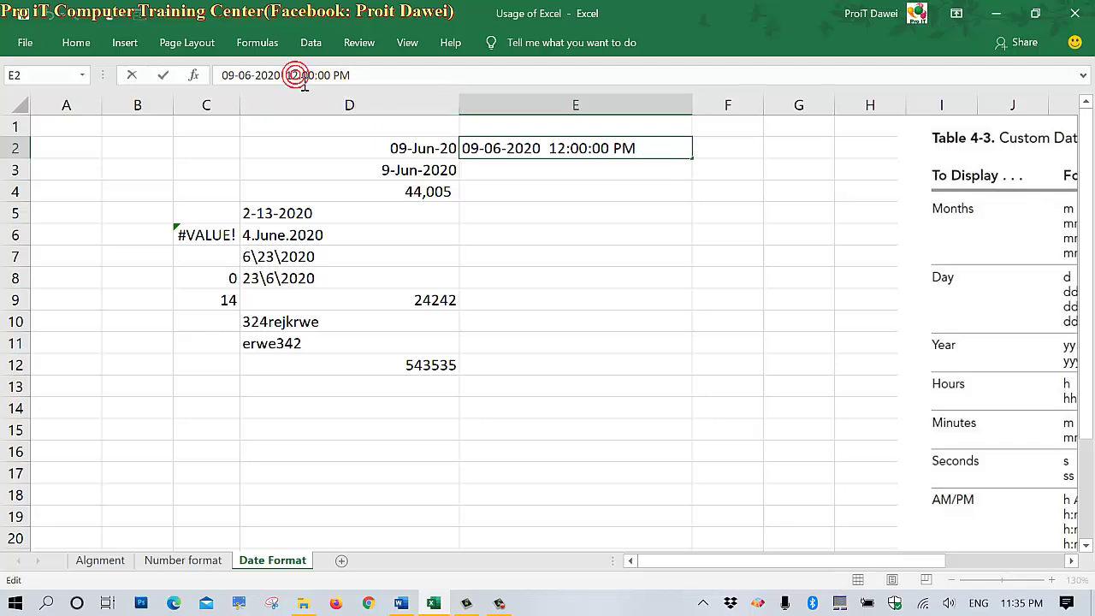
left_click(361, 77)
key("BackSpace")
key("BackSpace")
key("BackSpace")
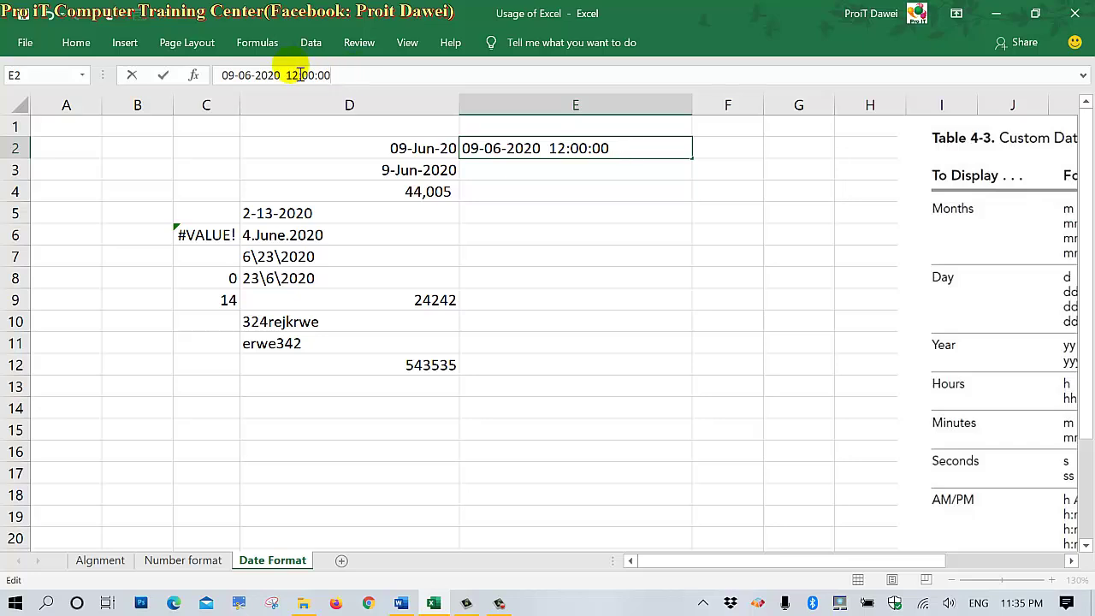
left_click(297, 76)
key("BackSpace")
type("3")
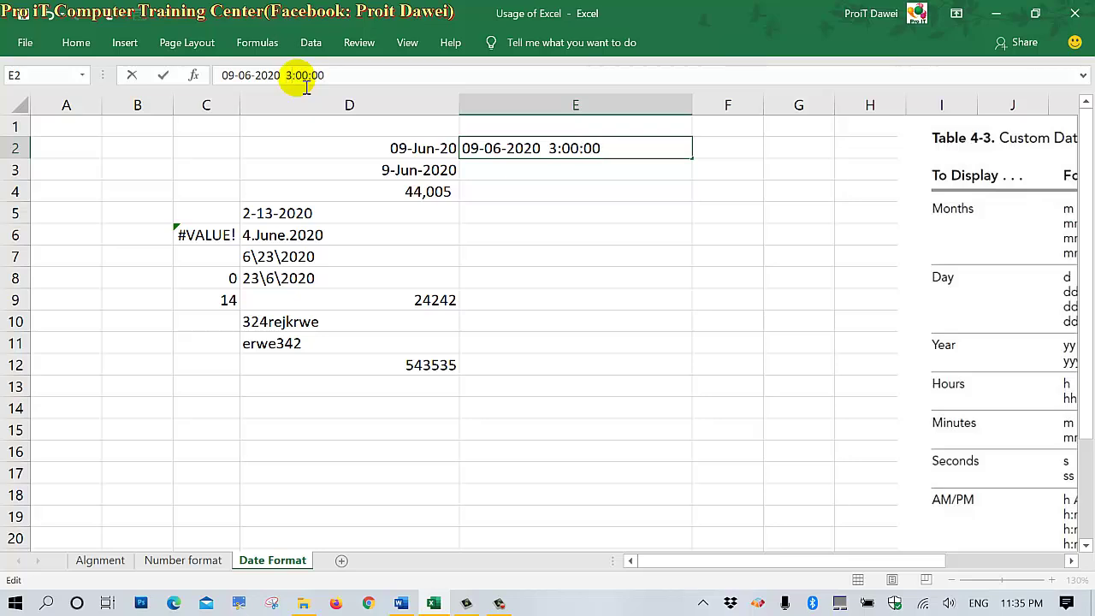
key("Return")
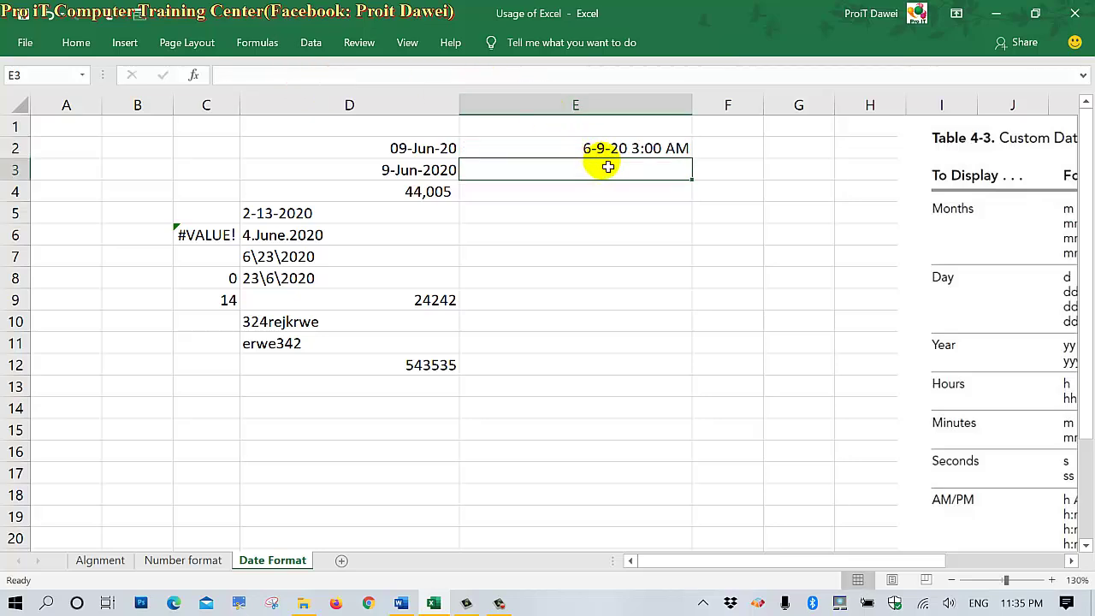
left_click(606, 153)
Enter a 24-hour hour value for E2's time, giving 6-9-20 4:40 PM
left_click(366, 77)
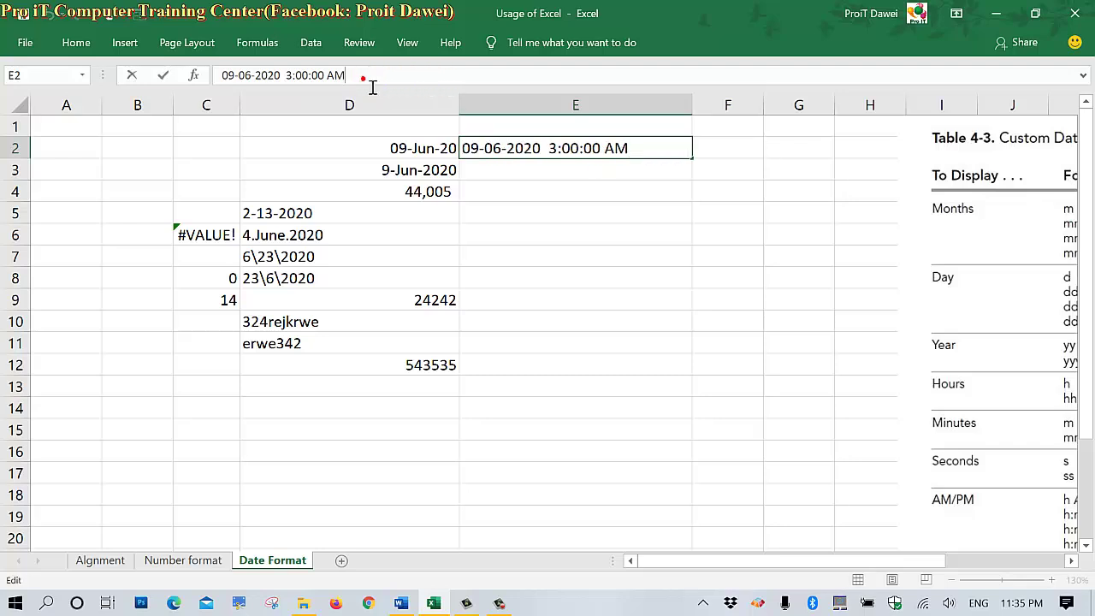
key("BackSpace")
key("BackSpace")
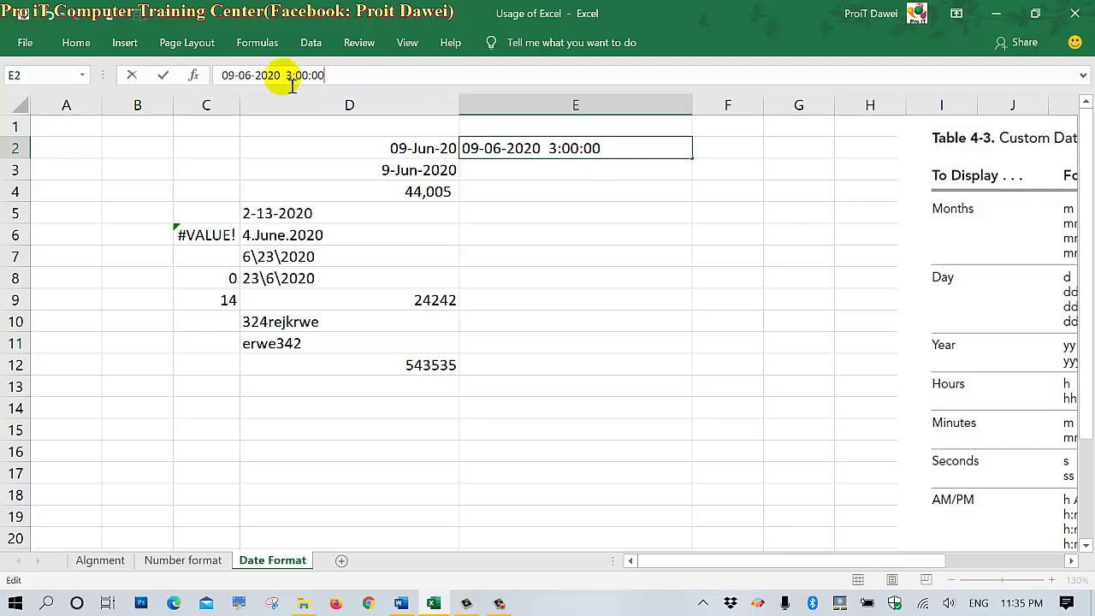
left_click(296, 83)
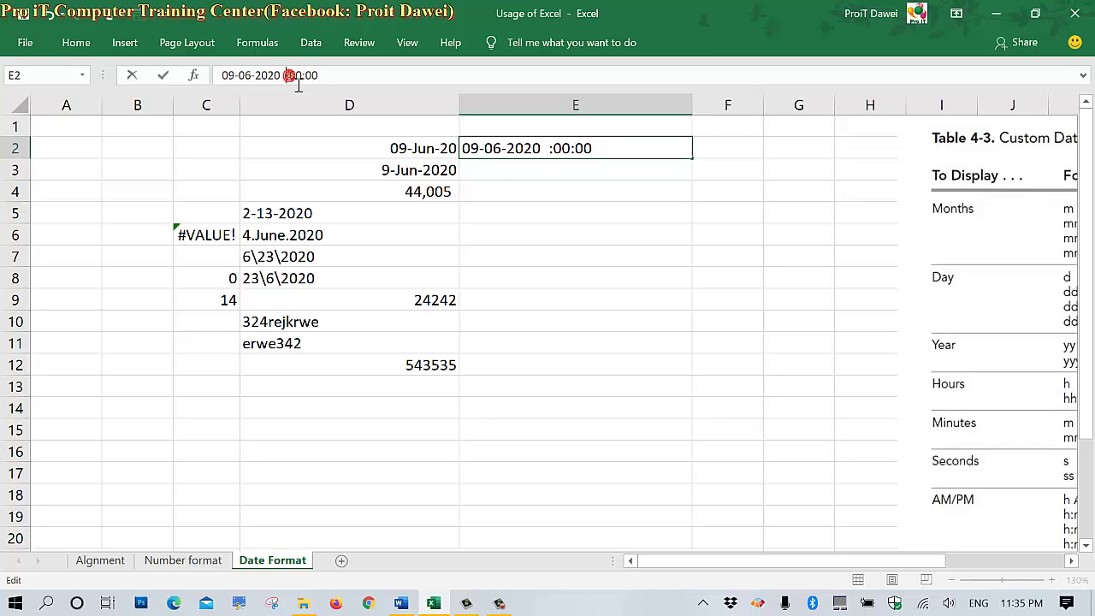
left_click(297, 83)
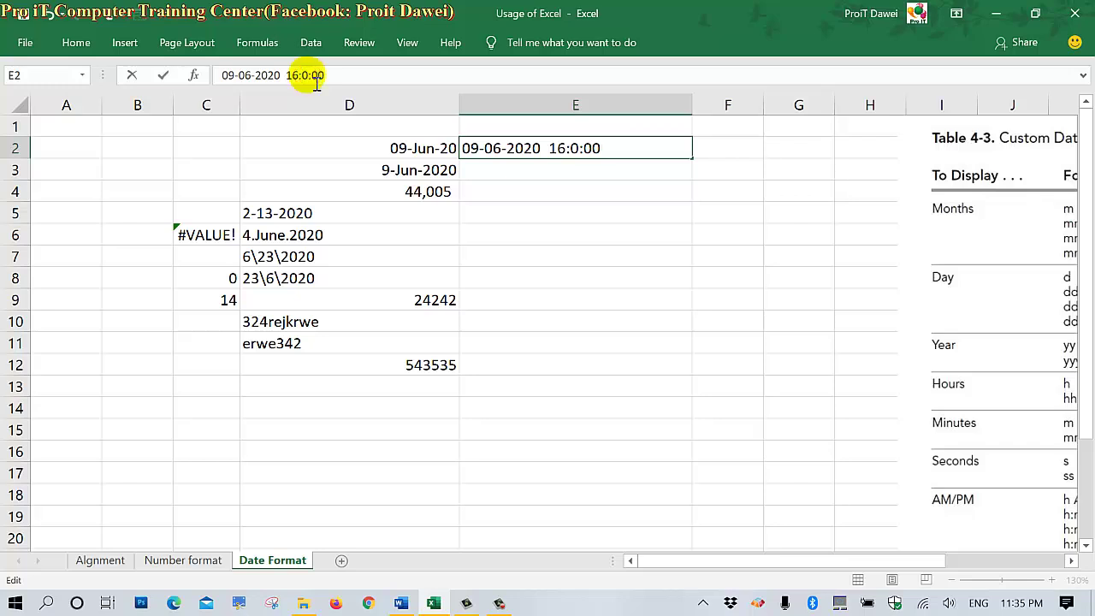
key("Return")
Commit E2's 4:40 time without the PM suffix
left_click(567, 148)
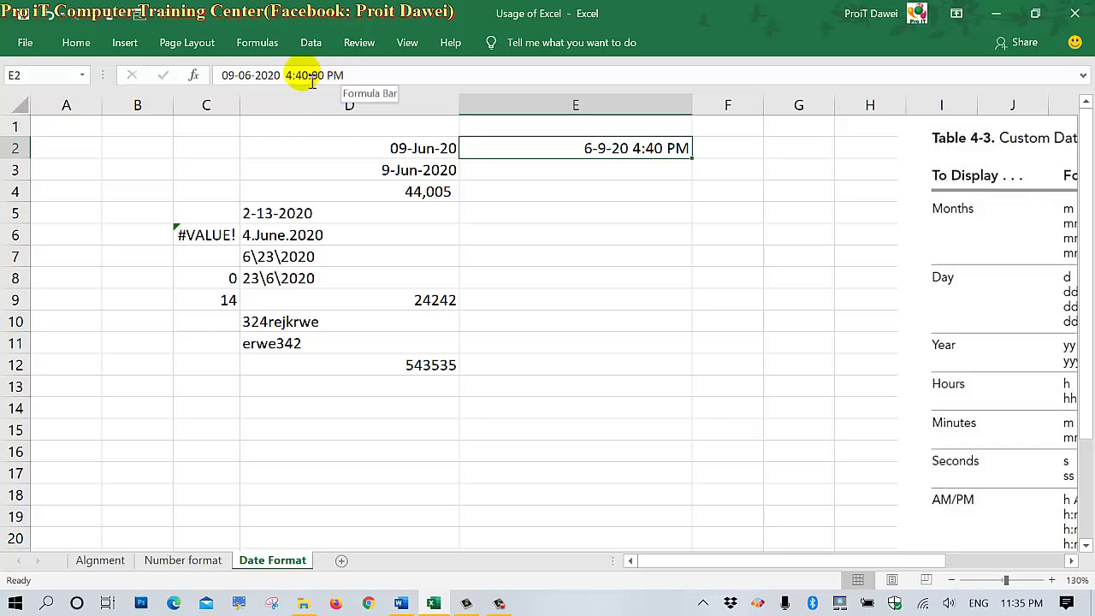
left_click(356, 77)
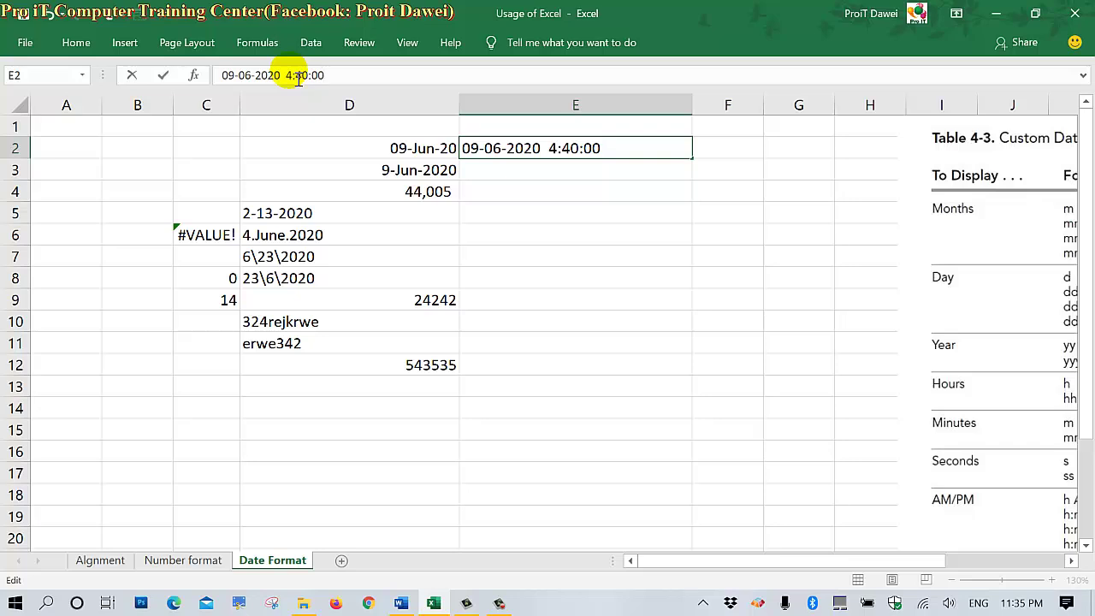
left_click_drag(286, 77, 291, 77)
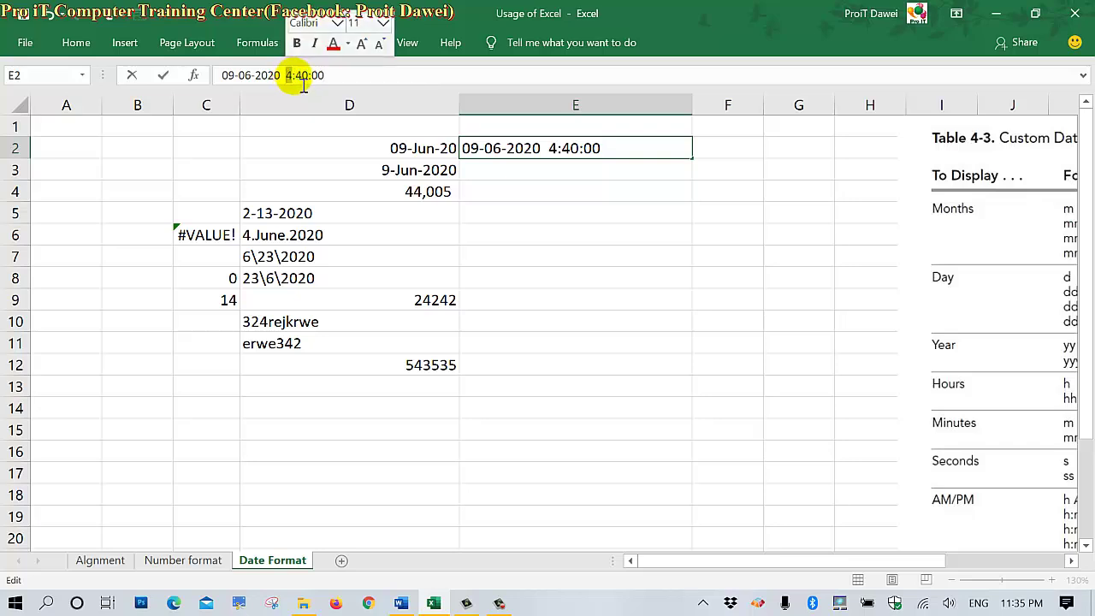
left_click(340, 74)
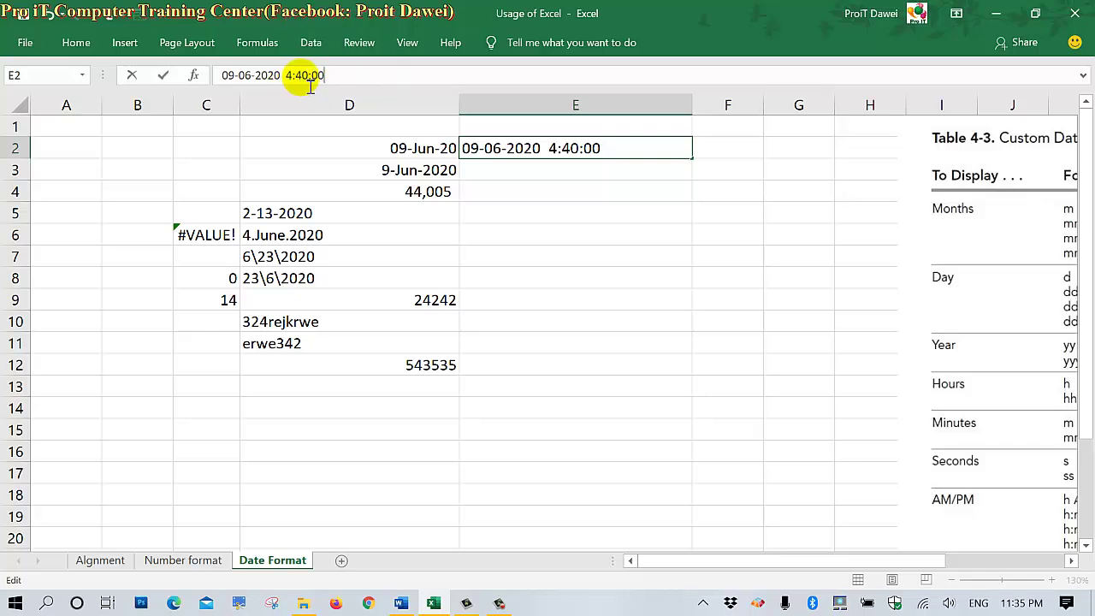
key("Return")
Change E2's hour to 13, making the time 13:40
left_click(551, 147)
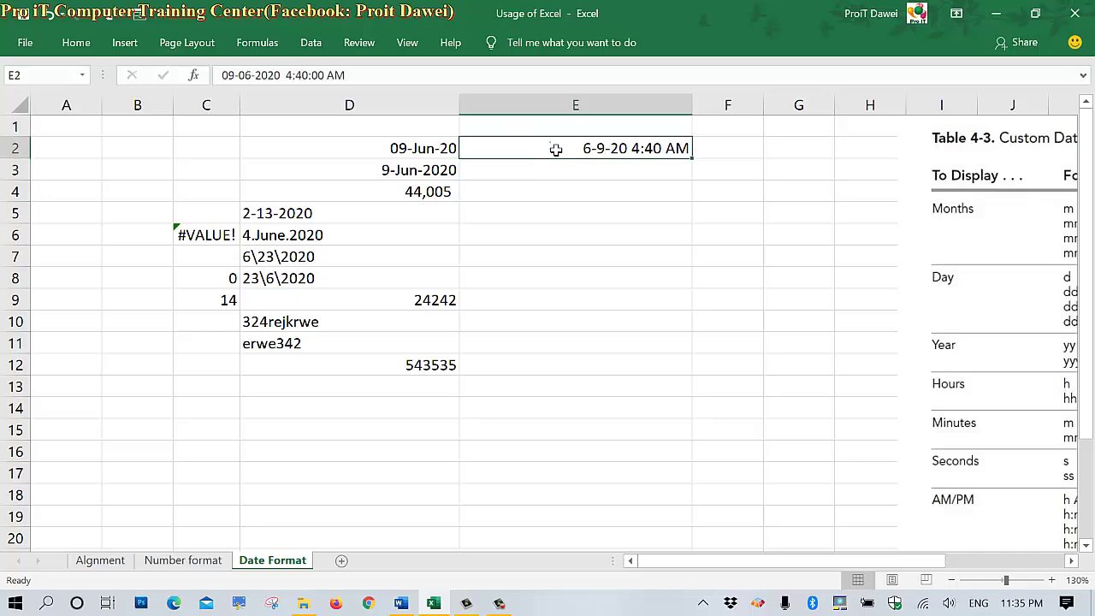
left_click(356, 78)
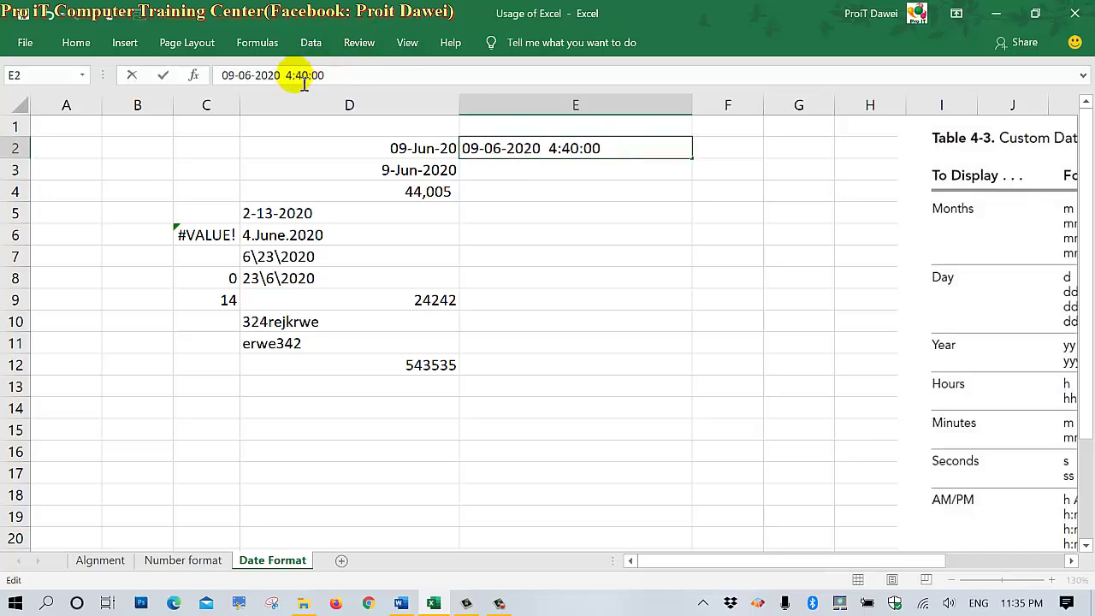
key("BackSpace")
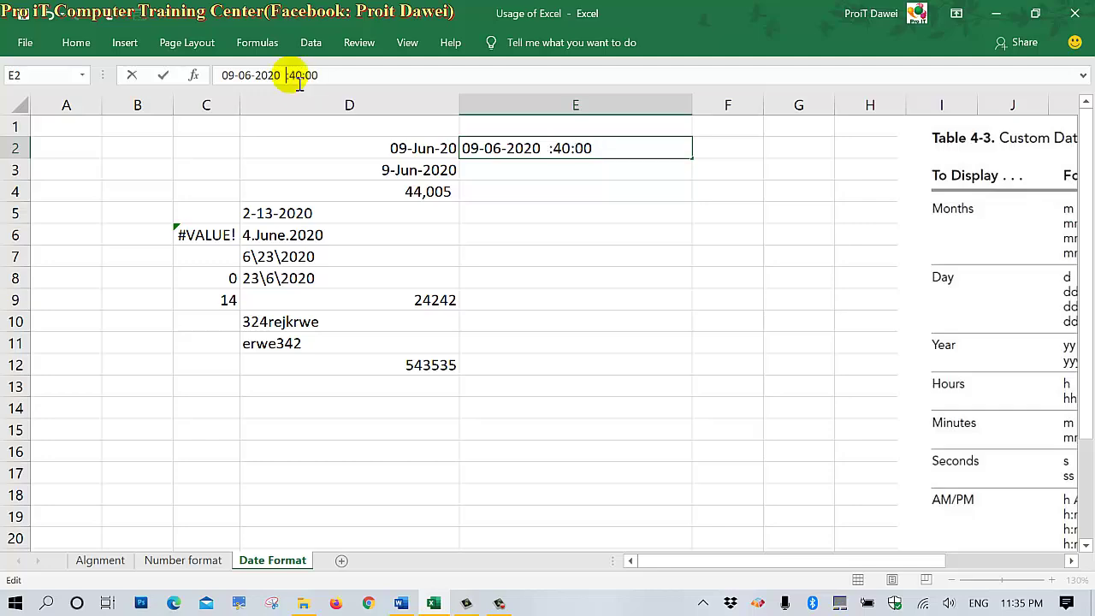
left_click(286, 75)
type("1")
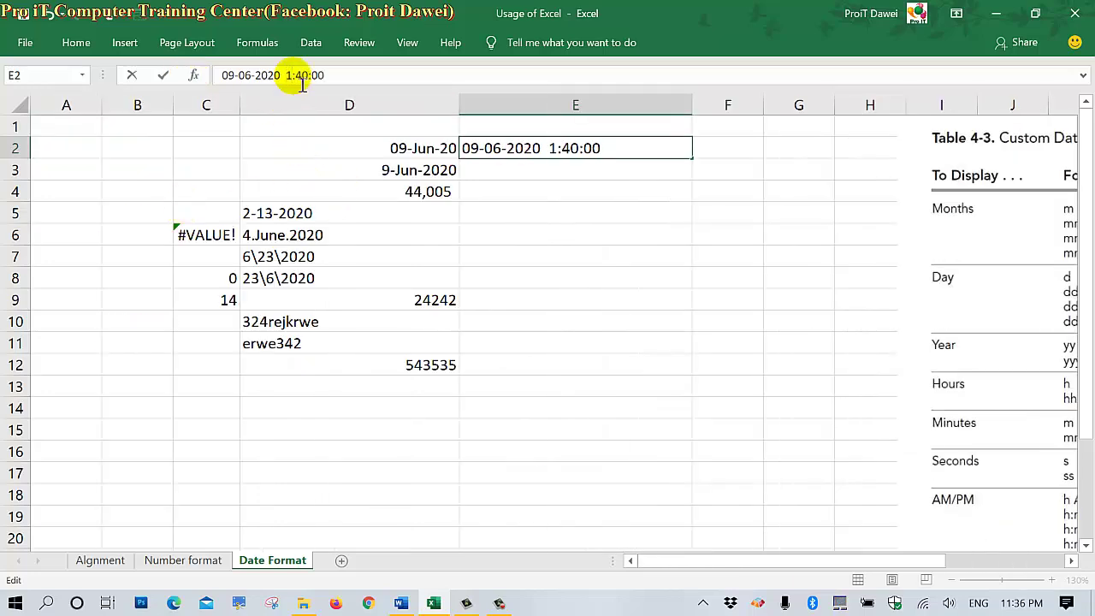
type("3")
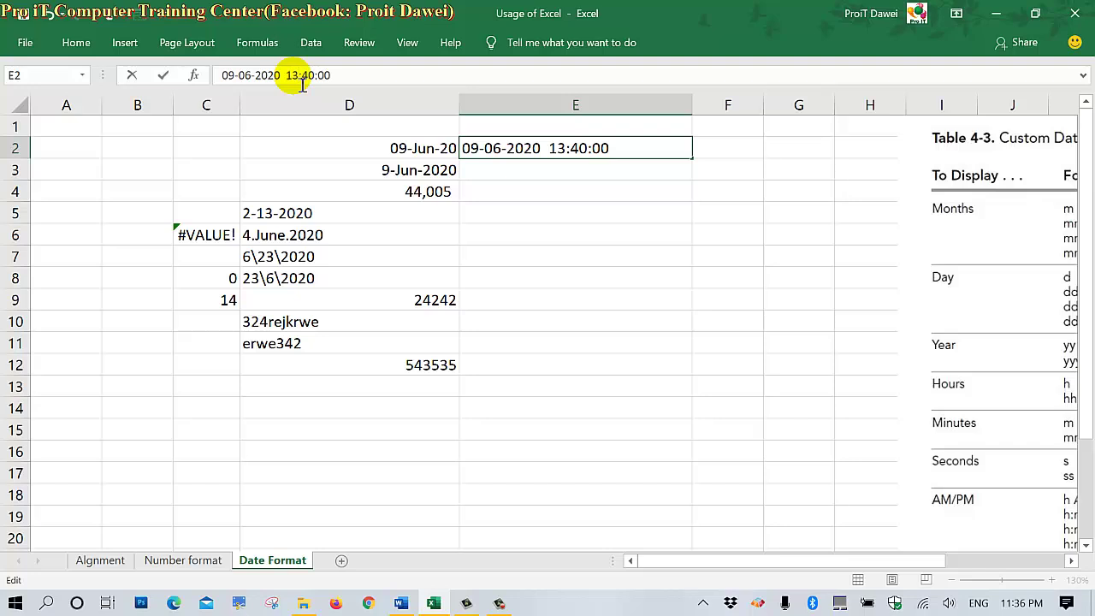
key("Return")
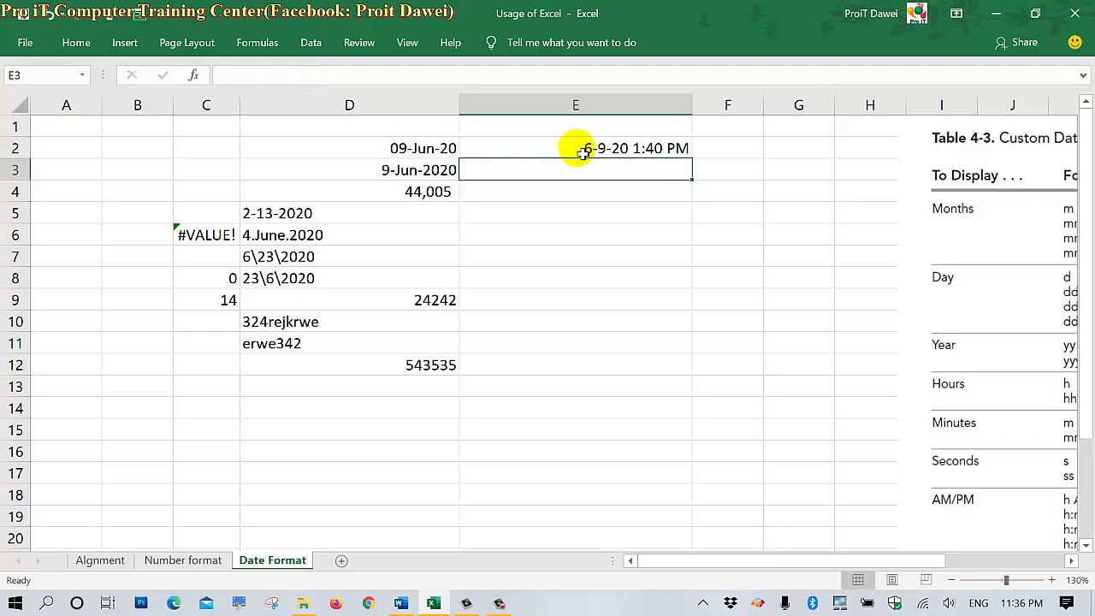
Change E2's hour to 23, making the time 23:40
left_click(557, 147)
left_click(295, 77)
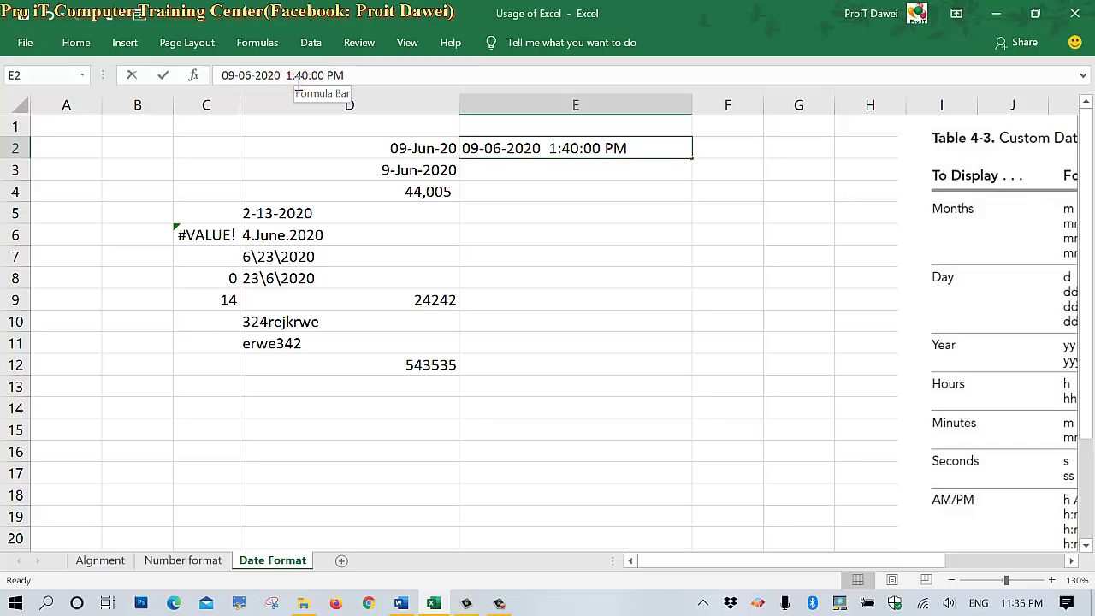
left_click(298, 78)
key("BackSpace")
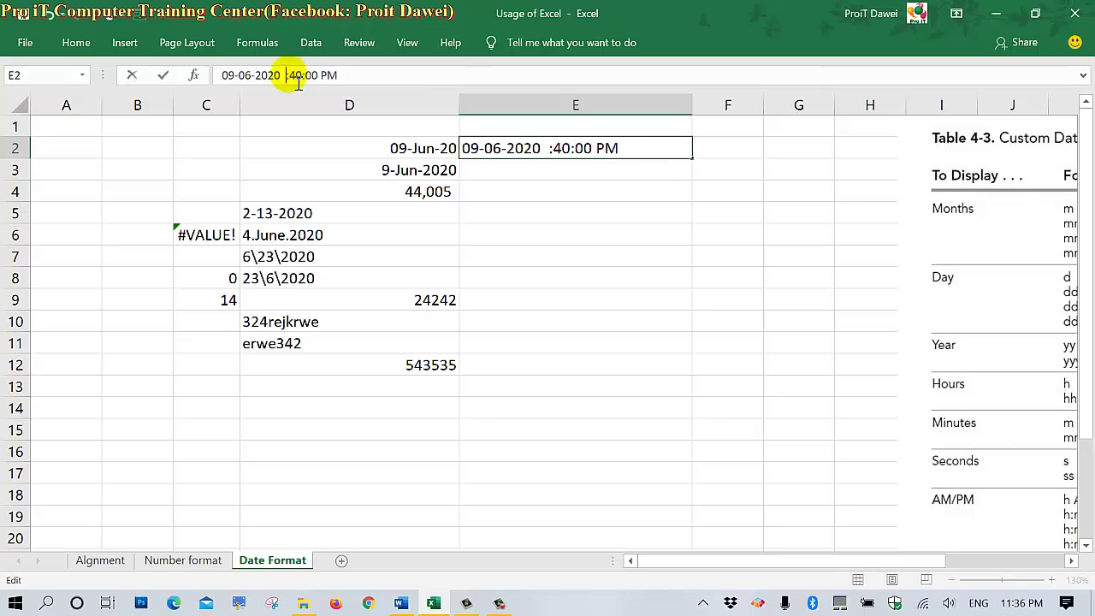
type("23")
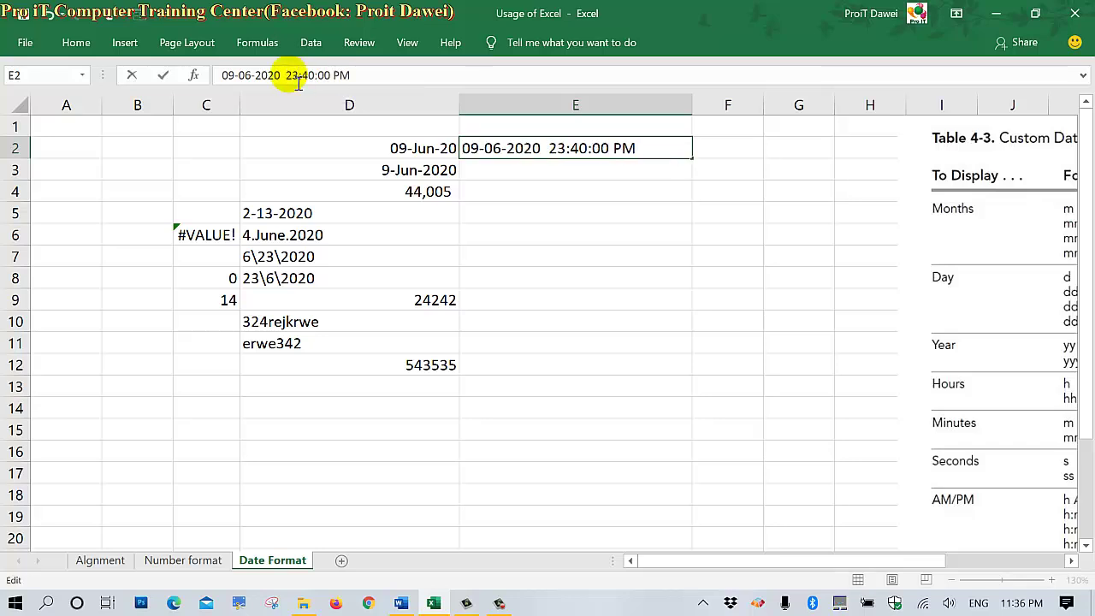
key("Return")
Widen column E to fit the full date and time, then reselect E2
left_click(569, 153)
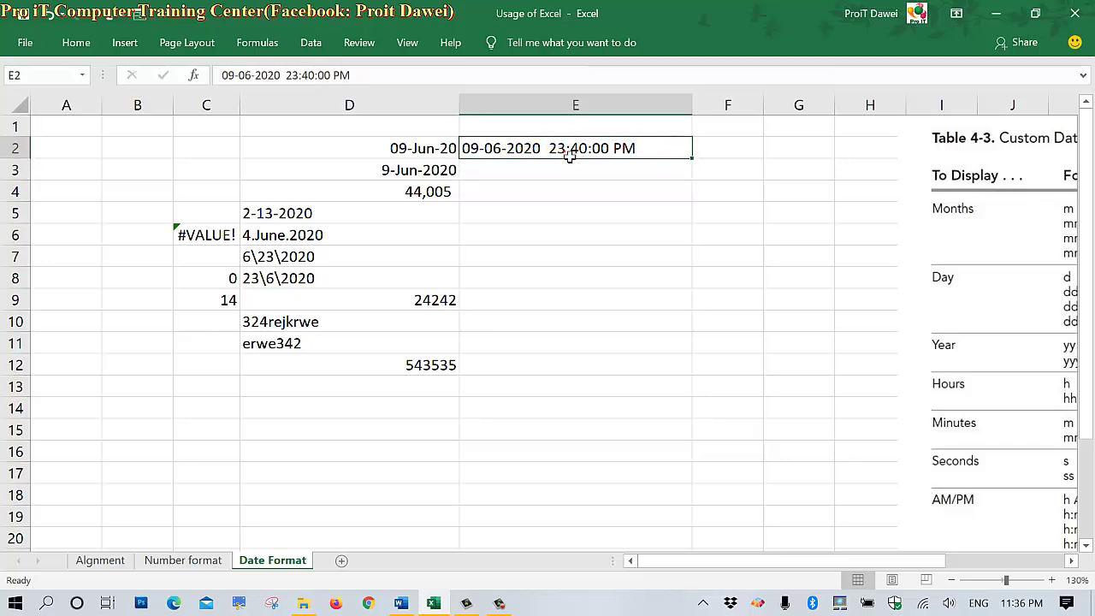
left_click(614, 159)
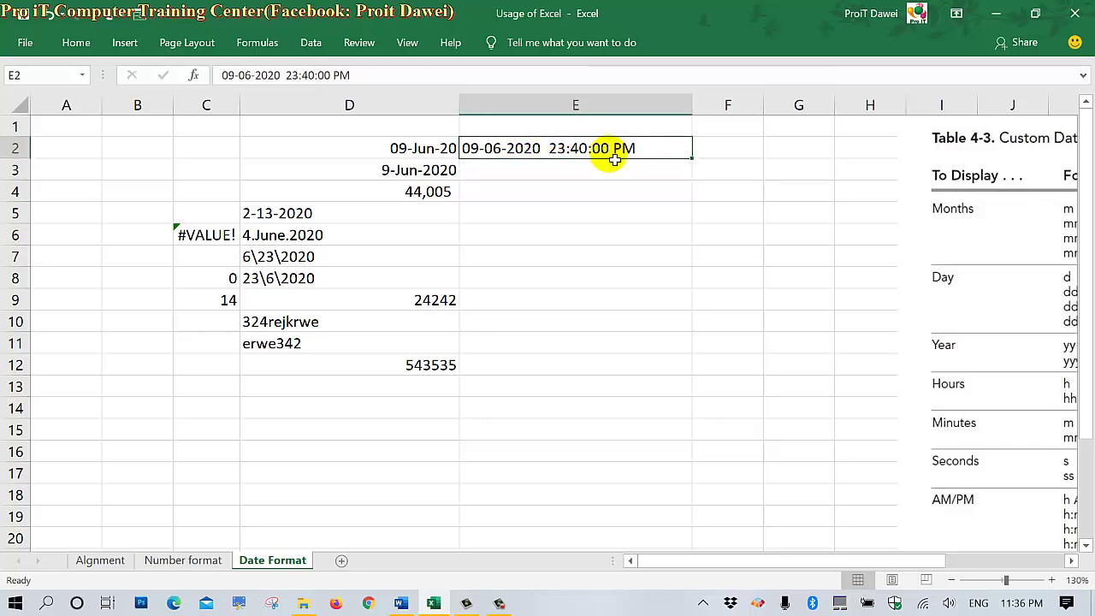
left_click_drag(694, 107, 891, 134)
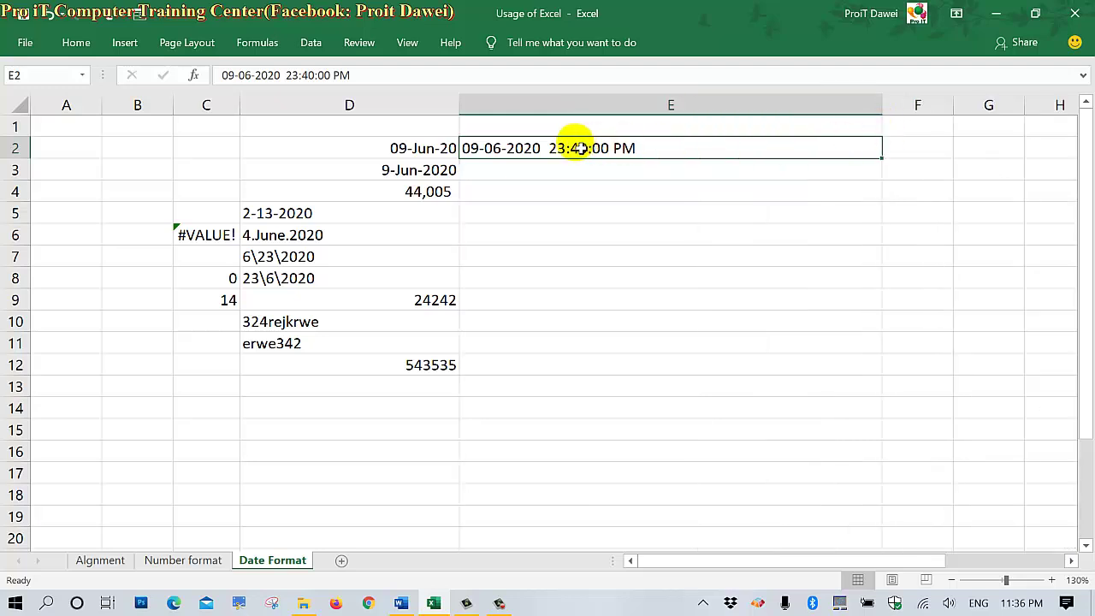
left_click(581, 188)
left_click(560, 149)
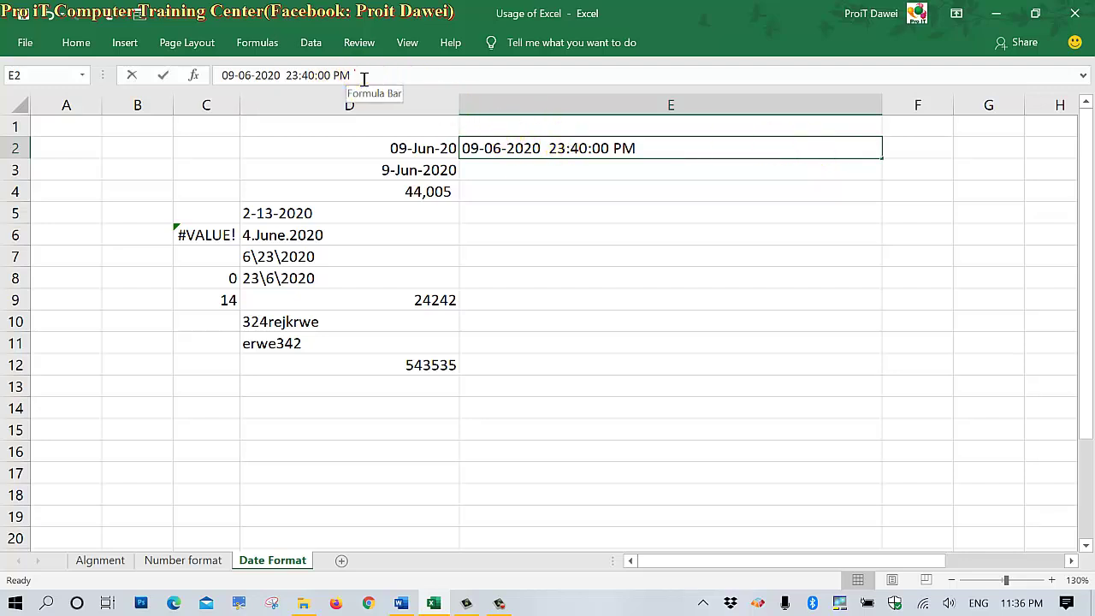
Delete the trailing PM from E2's date-time entry
left_click(364, 76)
key("BackSpace")
key("BackSpace")
key("BackSpace")
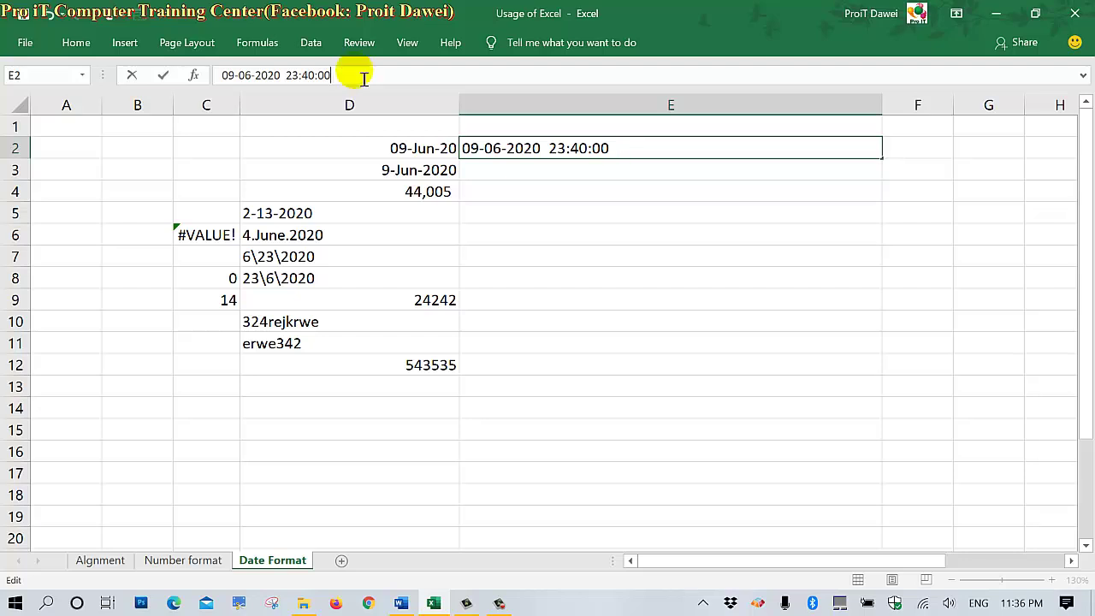
key("Return")
left_click(694, 146)
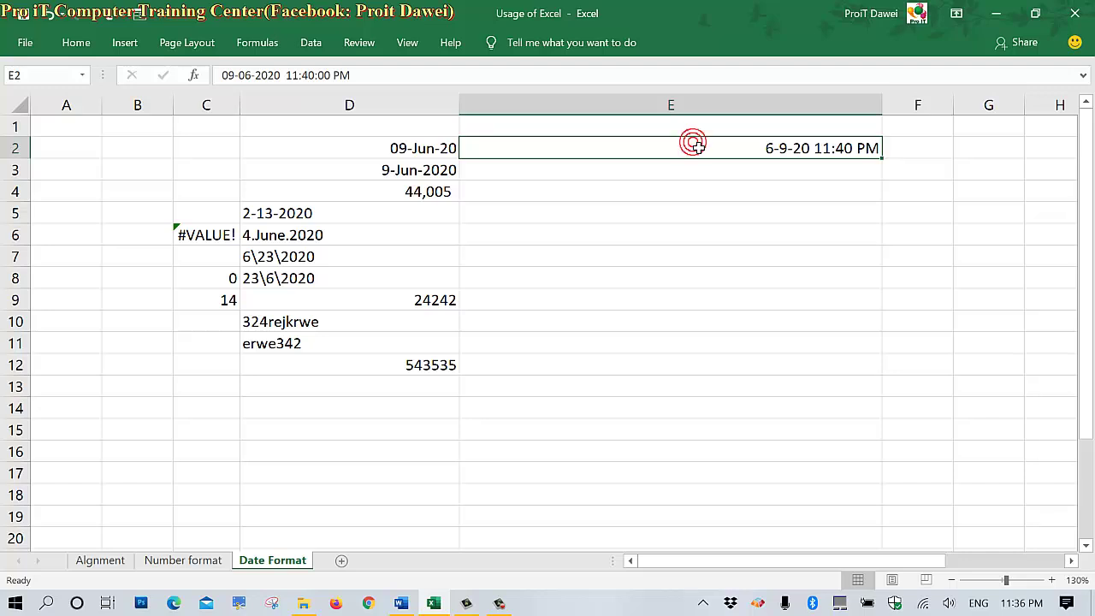
Re-enter E2's time as 23:40:00 without PM
left_click(419, 75)
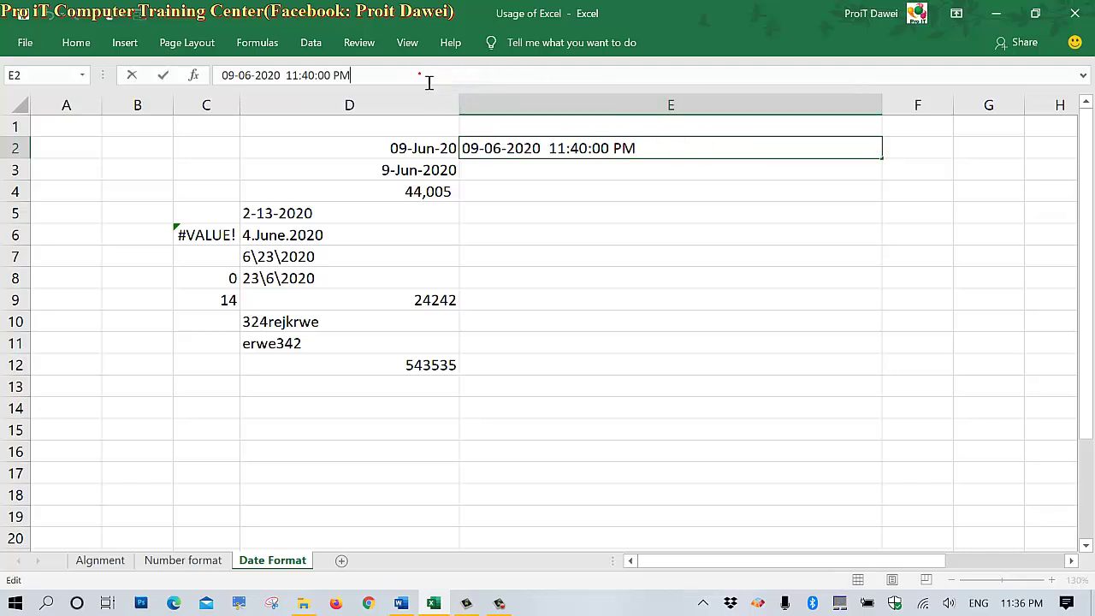
key("BackSpace")
key("BackSpace")
key("BackSpace")
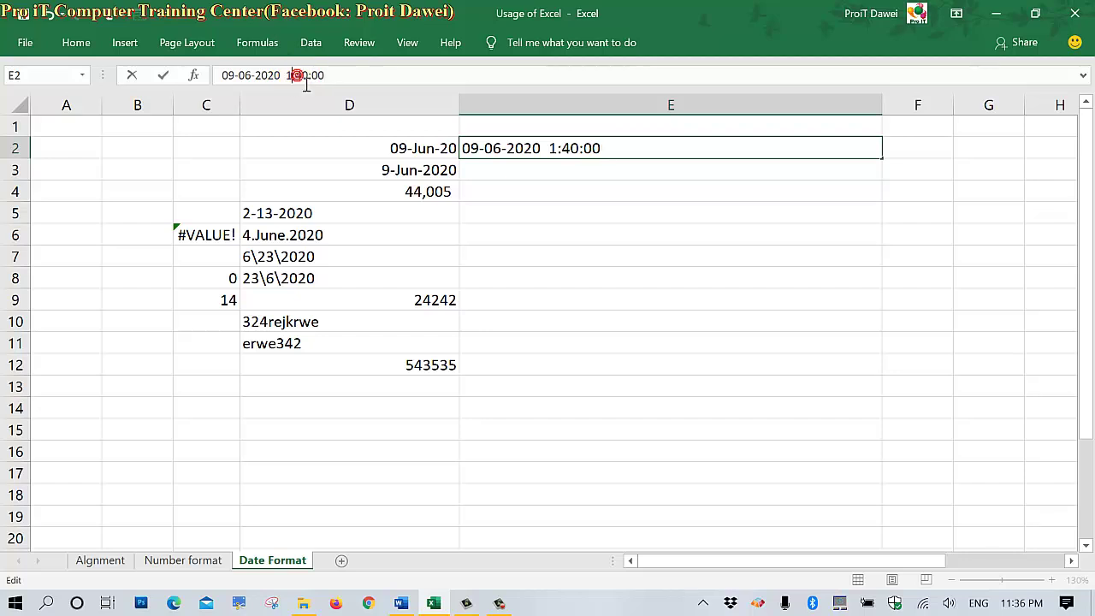
type("3")
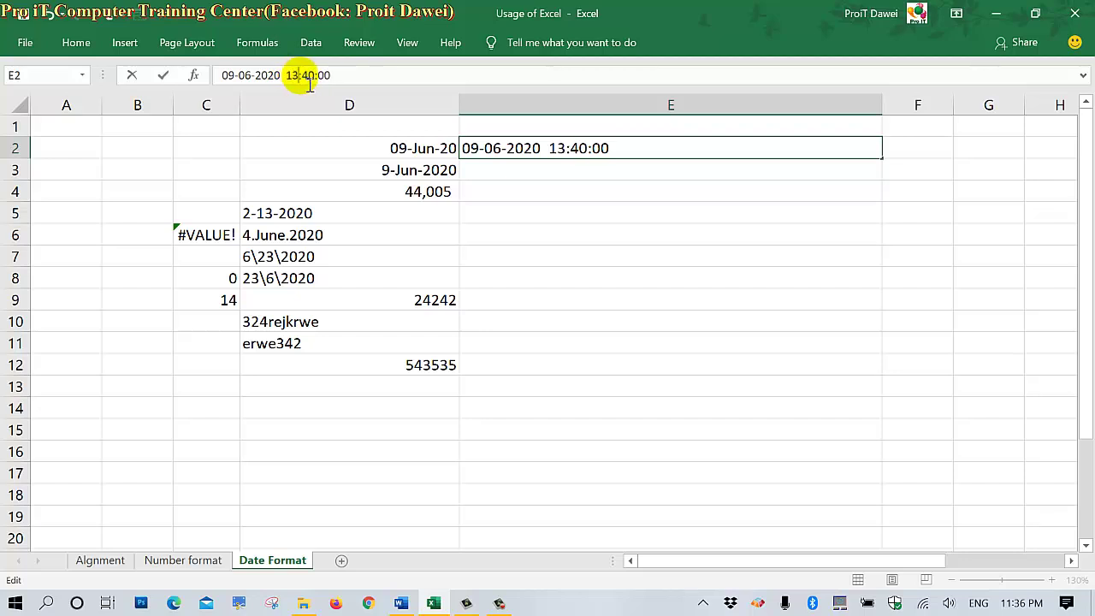
key("BackSpace")
key("BackSpace")
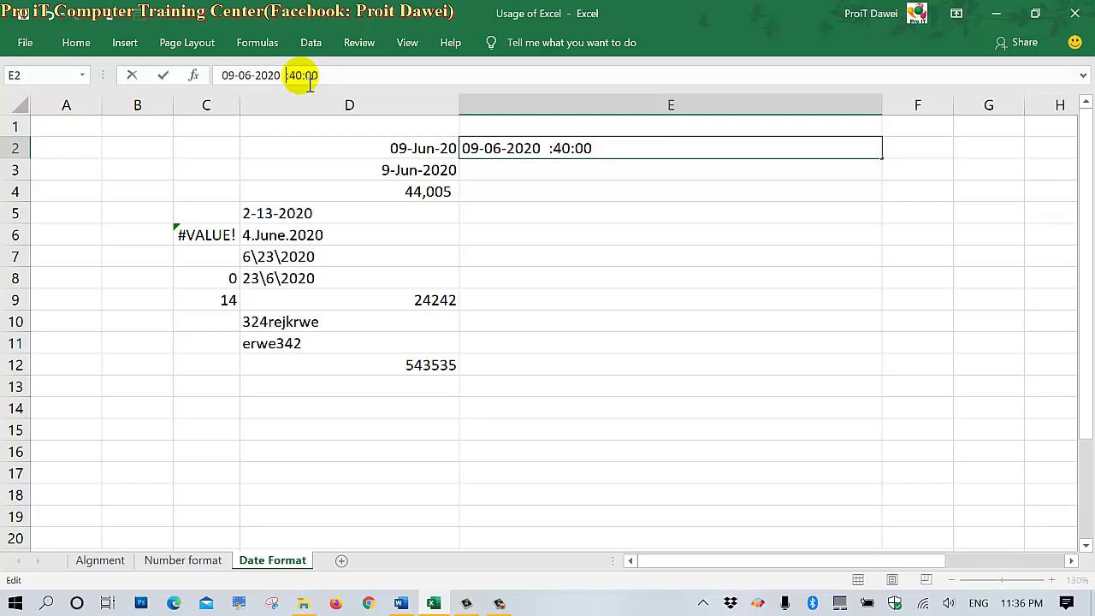
type("23")
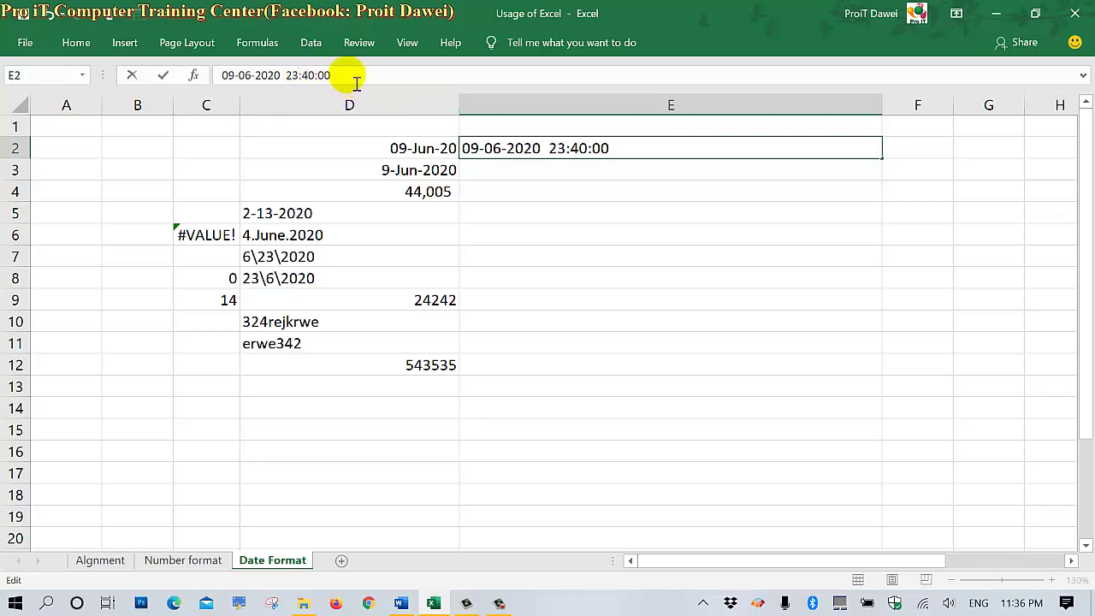
key("Return")
left_click(671, 153)
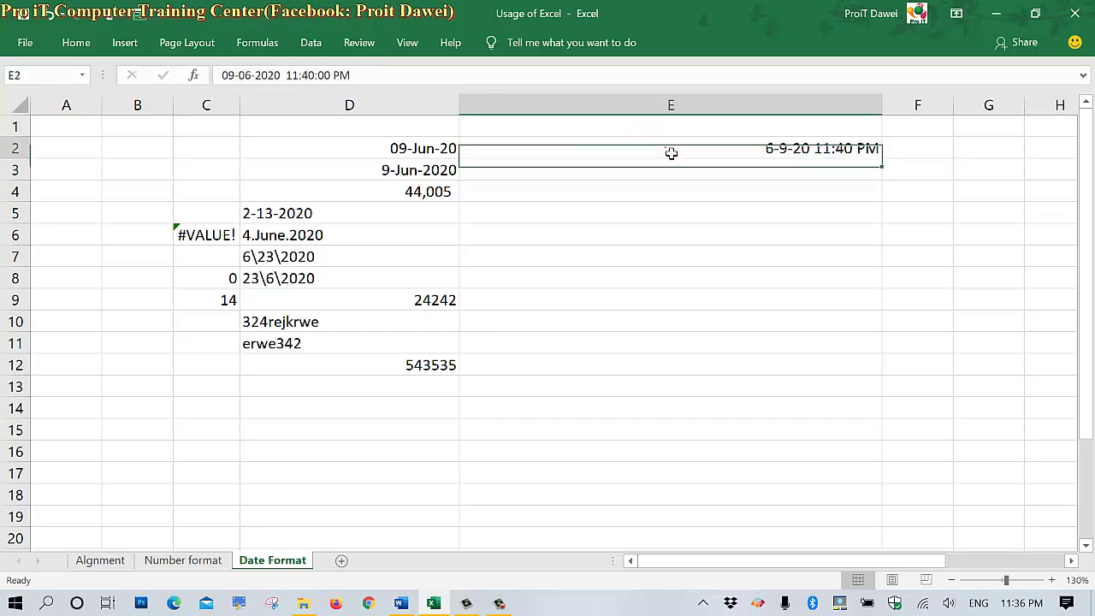
Inspect E2's entry unchanged, select E2 through E4, then return to E2
left_click(351, 79)
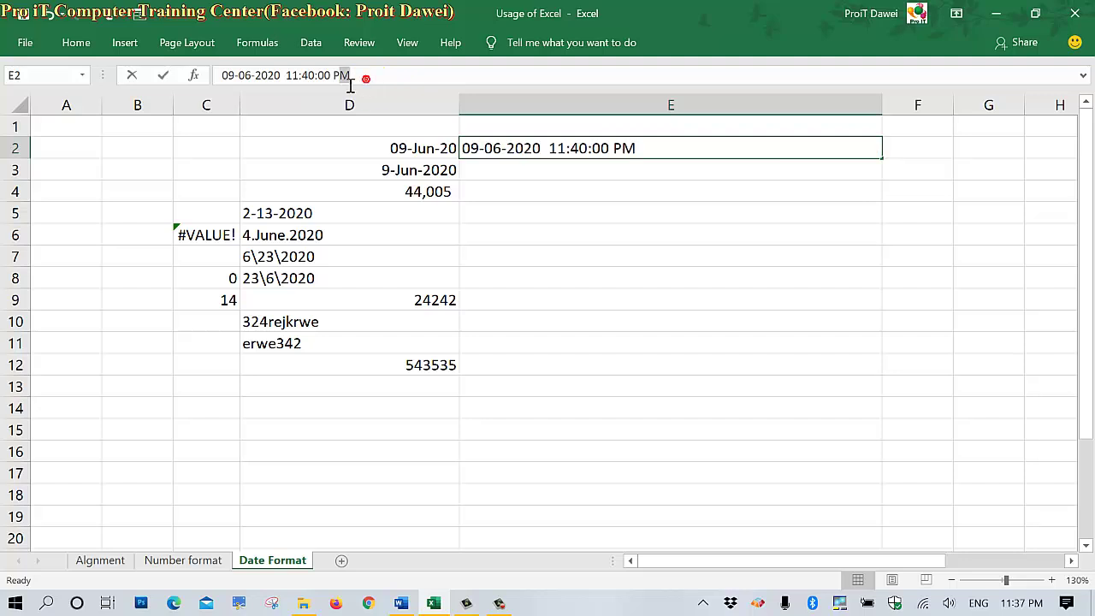
double_click(342, 75)
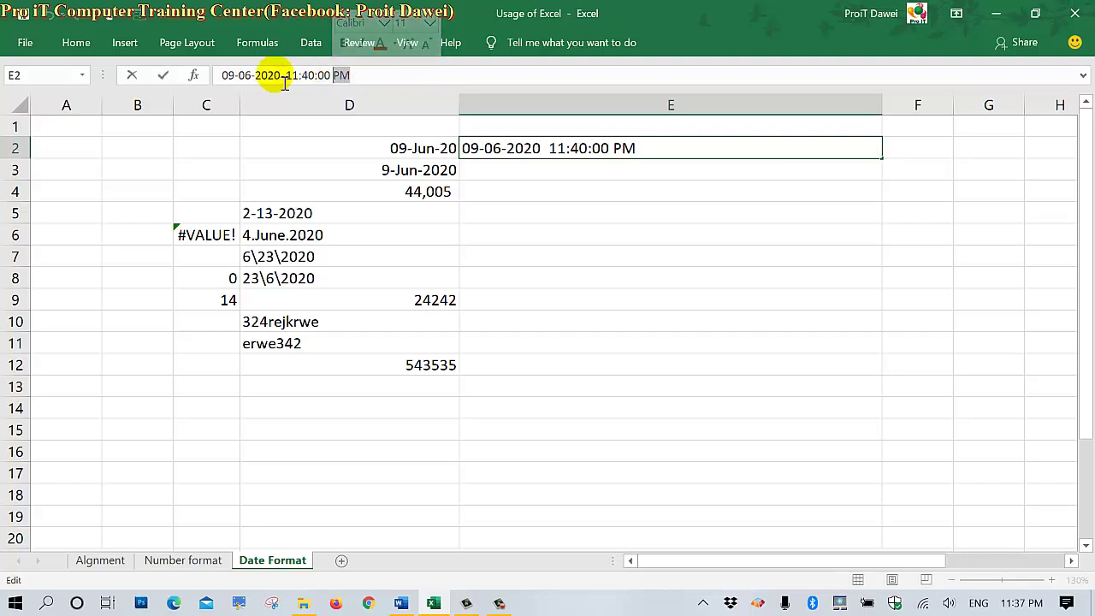
left_click(504, 158)
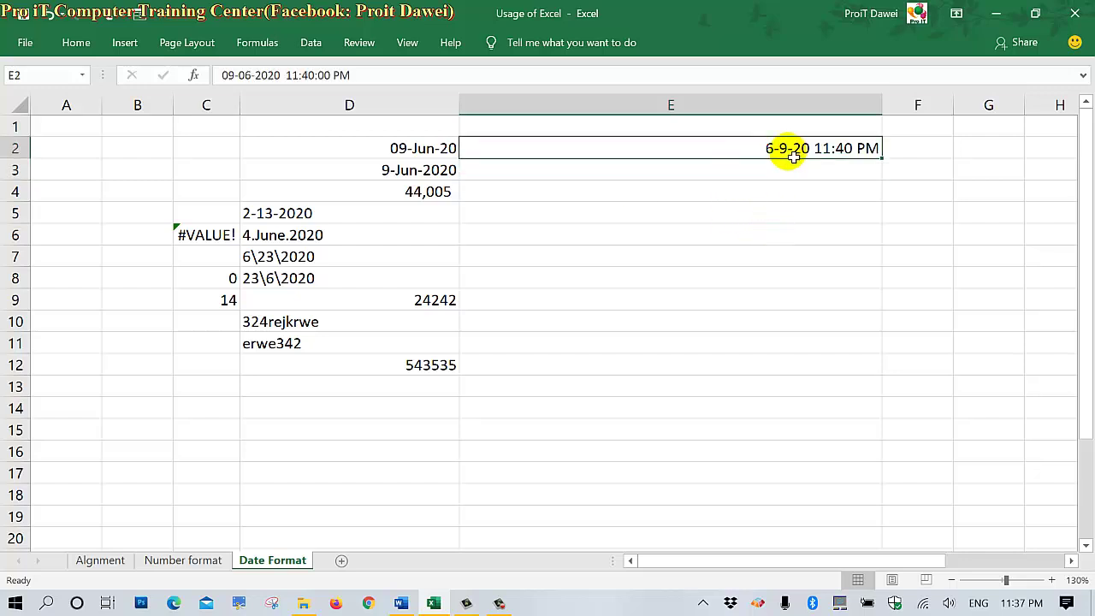
left_click(508, 176)
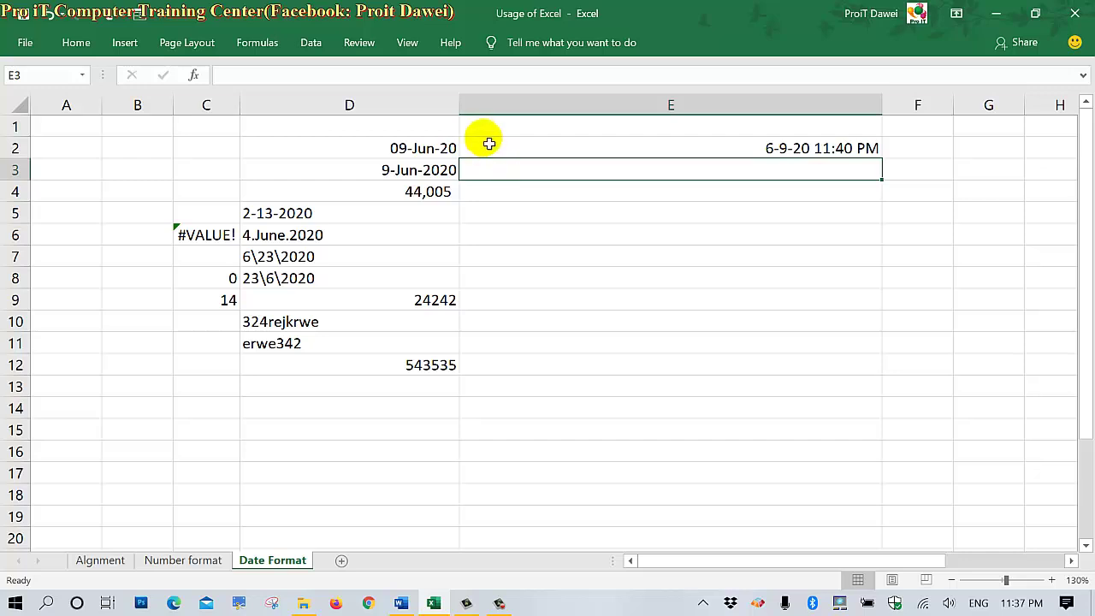
left_click_drag(489, 144, 489, 188)
left_click(813, 148)
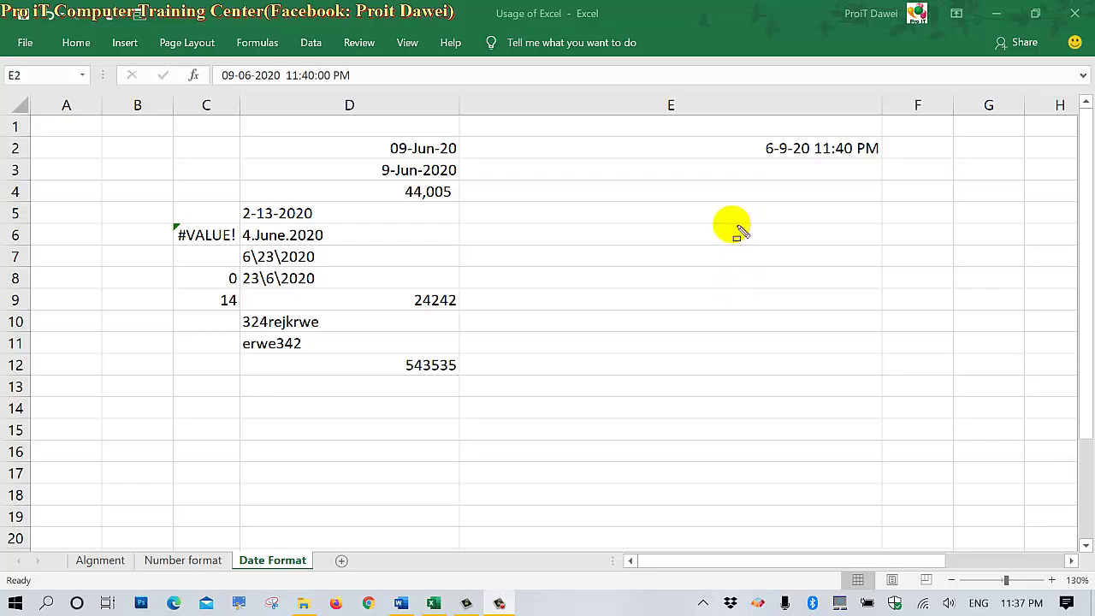
left_click_drag(750, 116, 869, 341)
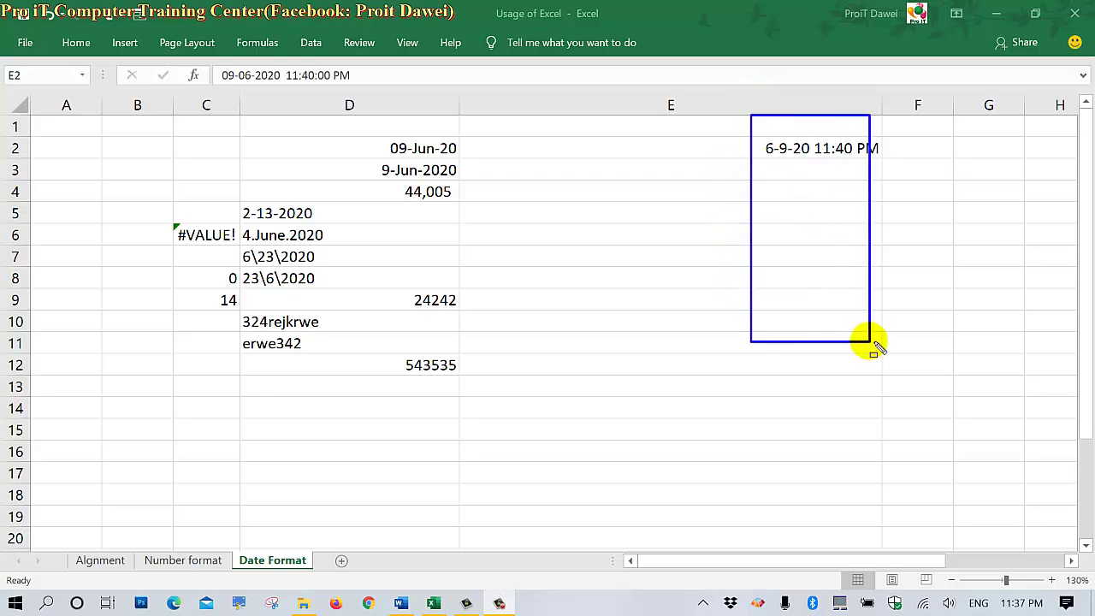
left_click_drag(471, 113, 584, 346)
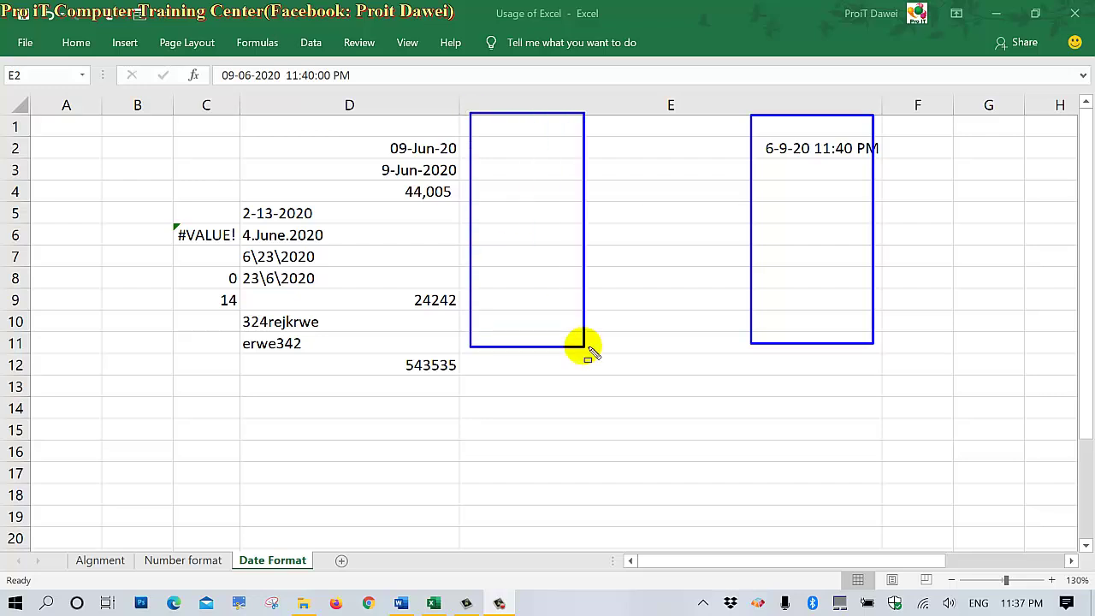
mouse_move(243, 141)
left_mouse_down()
mouse_move(291, 389)
mouse_move(318, 411)
left_mouse_up()
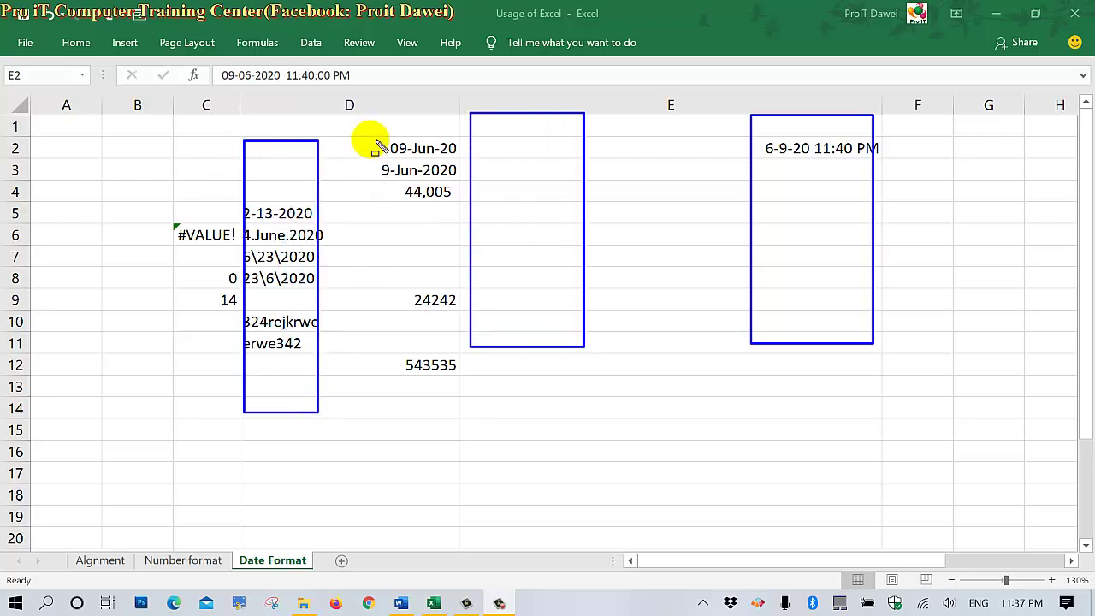
left_click_drag(370, 140, 464, 403)
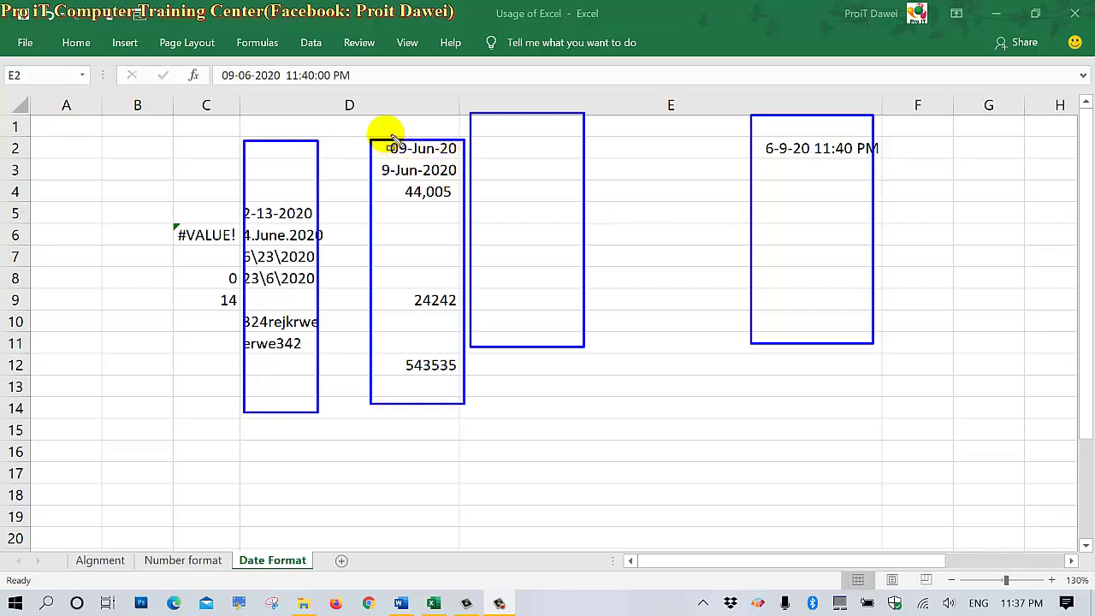
left_click_drag(238, 92, 469, 548)
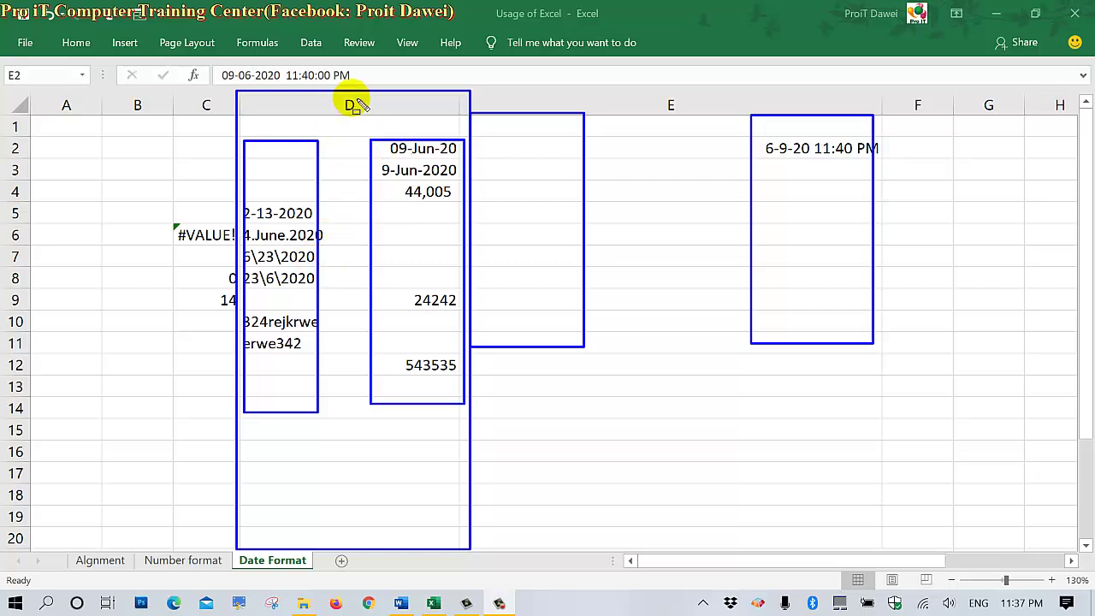
left_click_drag(346, 100, 355, 552)
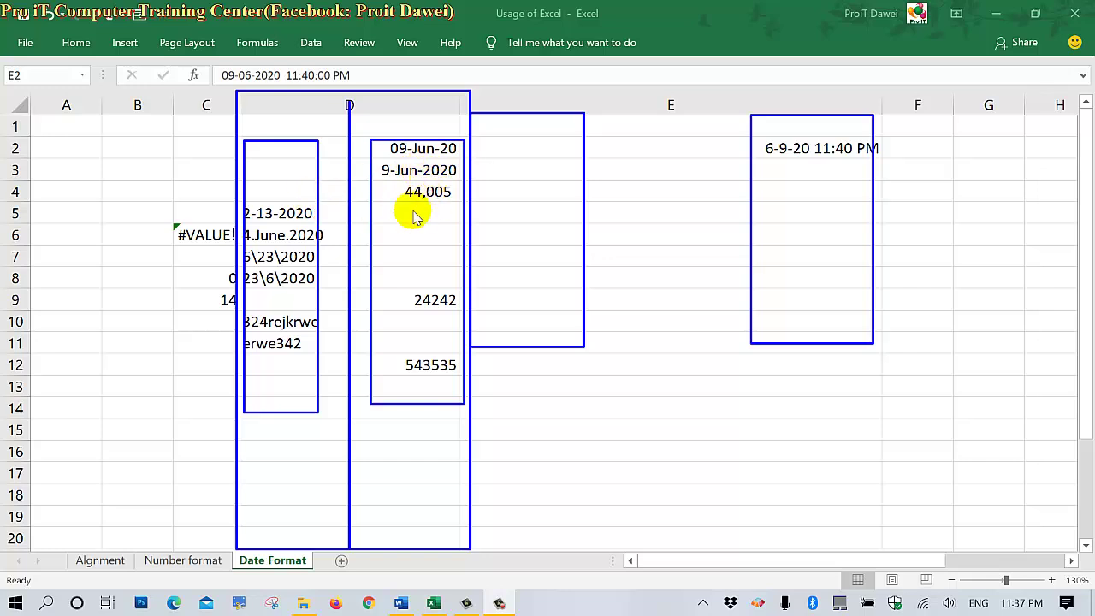
key("Escape")
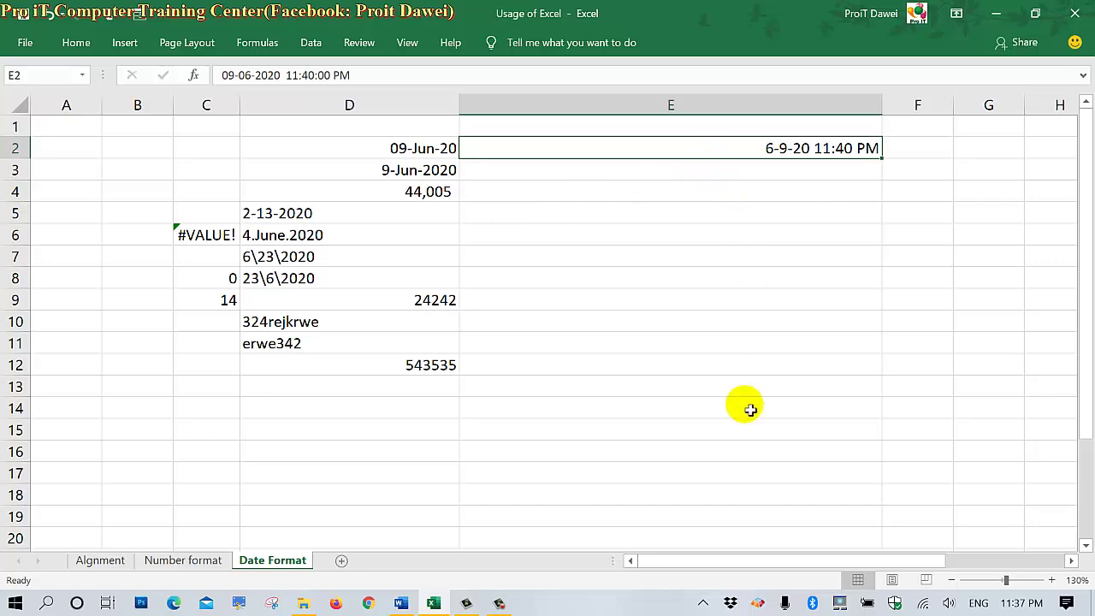
Drag the Table 4-3 format codes picture next to column E, then select E2
mouse_move(759, 561)
left_mouse_down()
mouse_move(830, 554)
mouse_move(850, 532)
left_mouse_up()
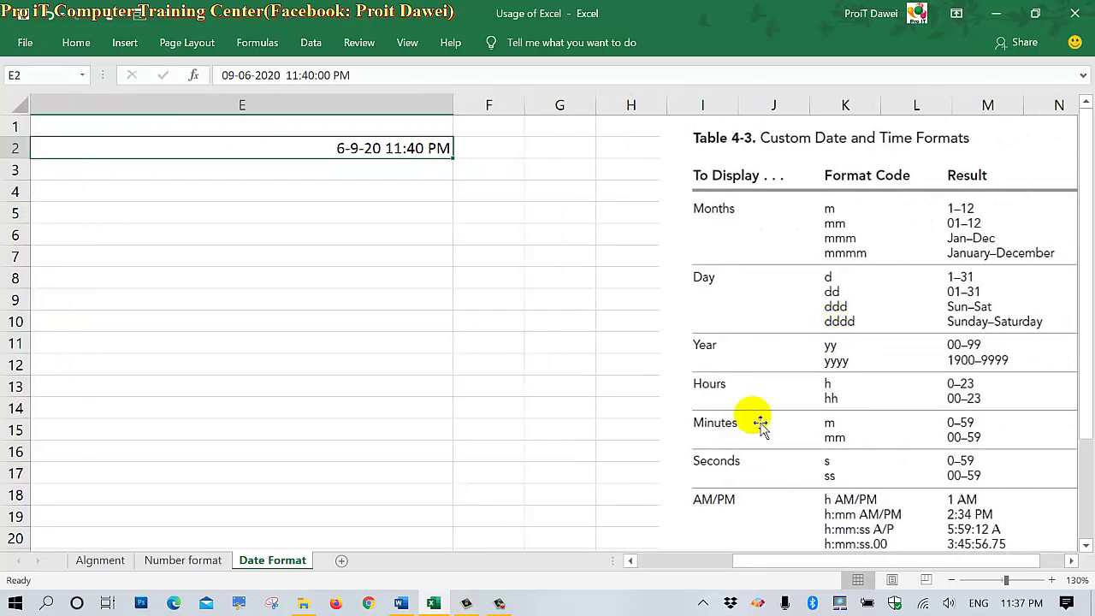
left_click_drag(774, 563, 776, 560)
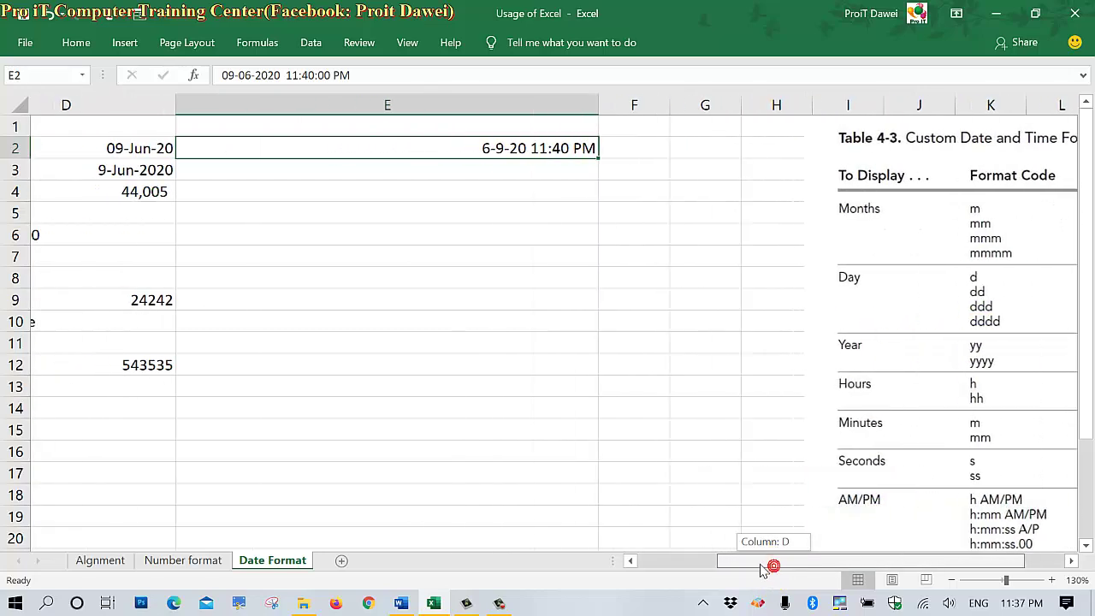
left_click(818, 364)
left_click_drag(826, 286, 642, 285)
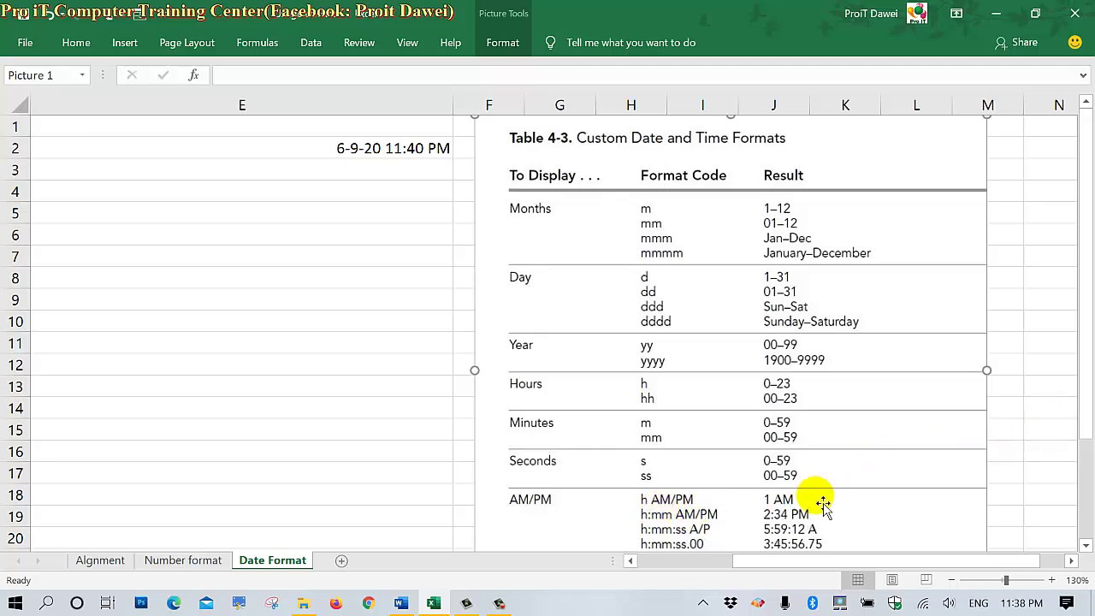
left_click(293, 154)
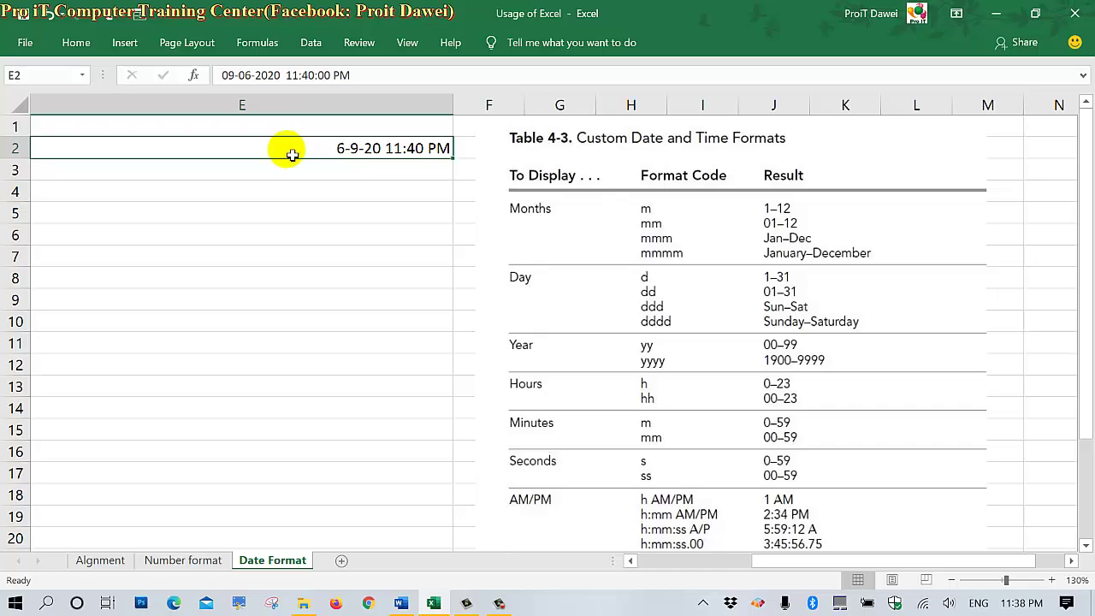
Set E2's Custom format code to d-m-yy so it displays 9-6-20
right_click(311, 152)
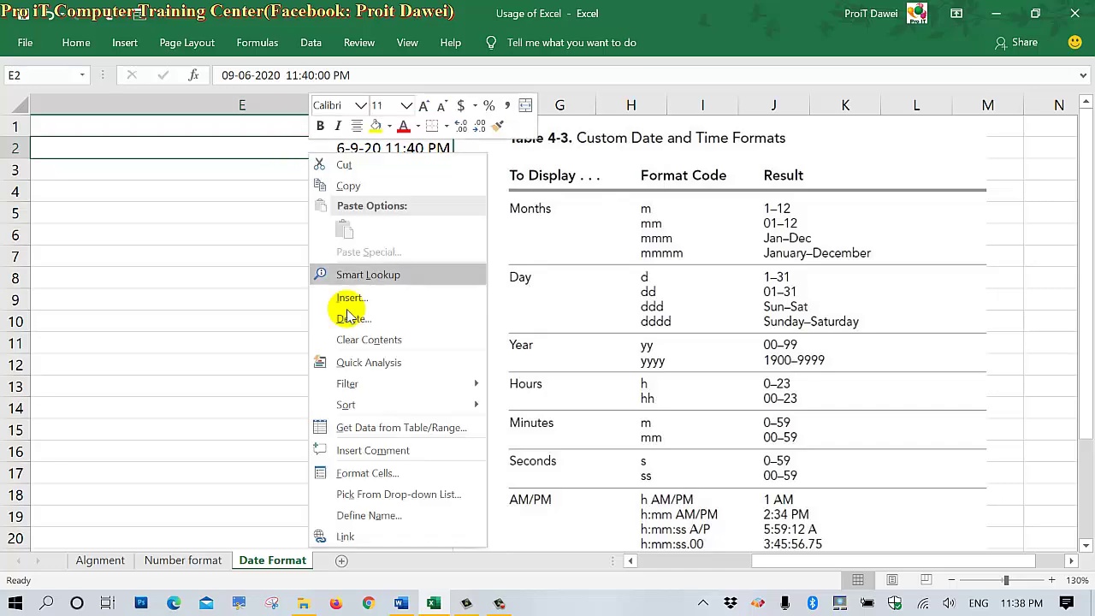
left_click(364, 473)
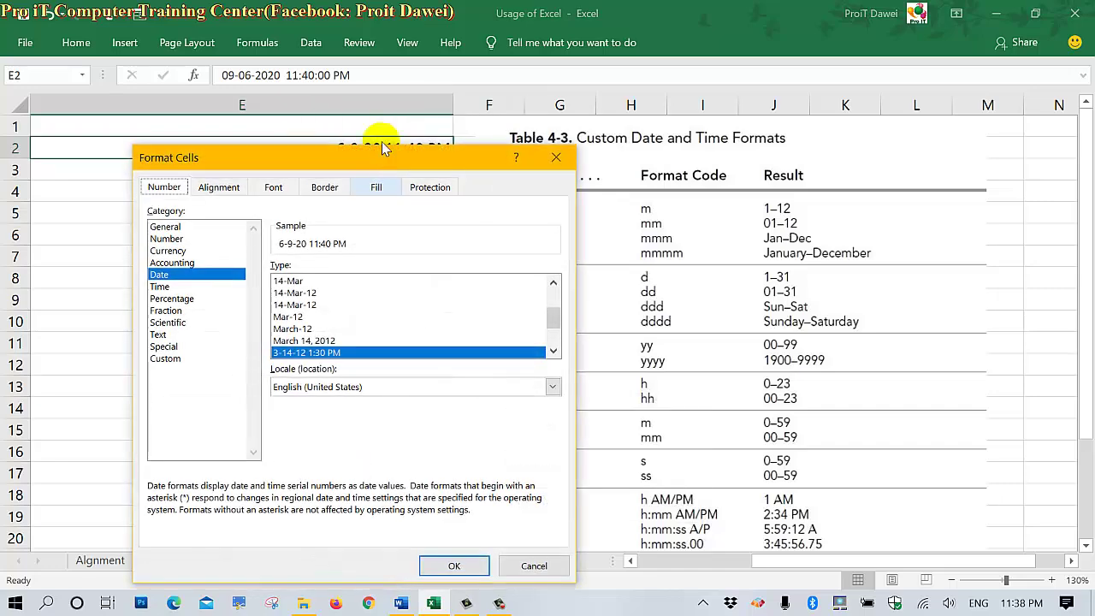
left_click_drag(370, 166, 287, 183)
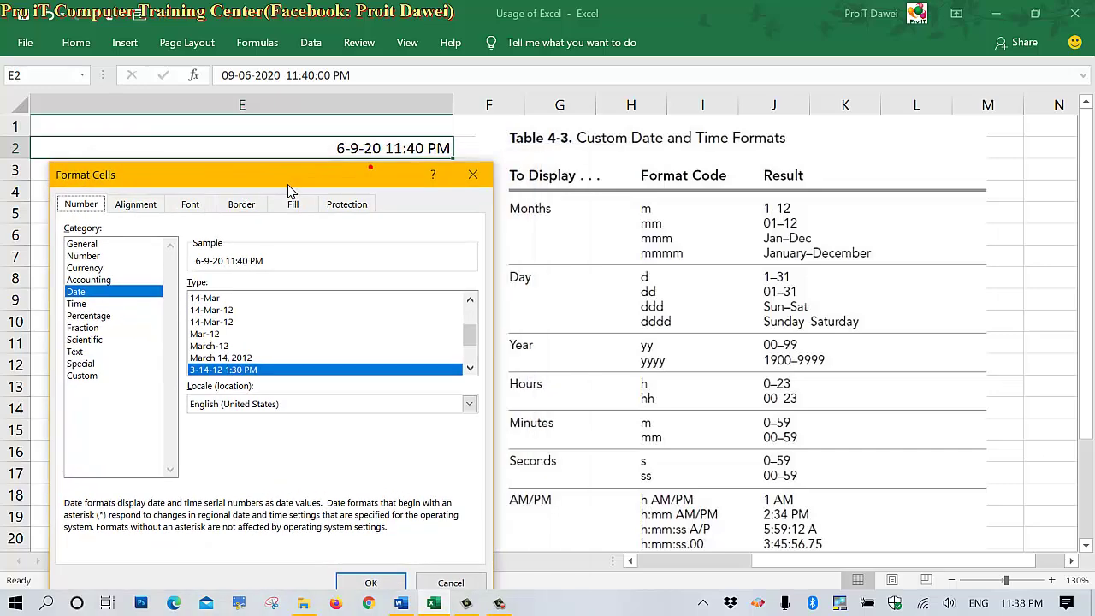
left_click(89, 380)
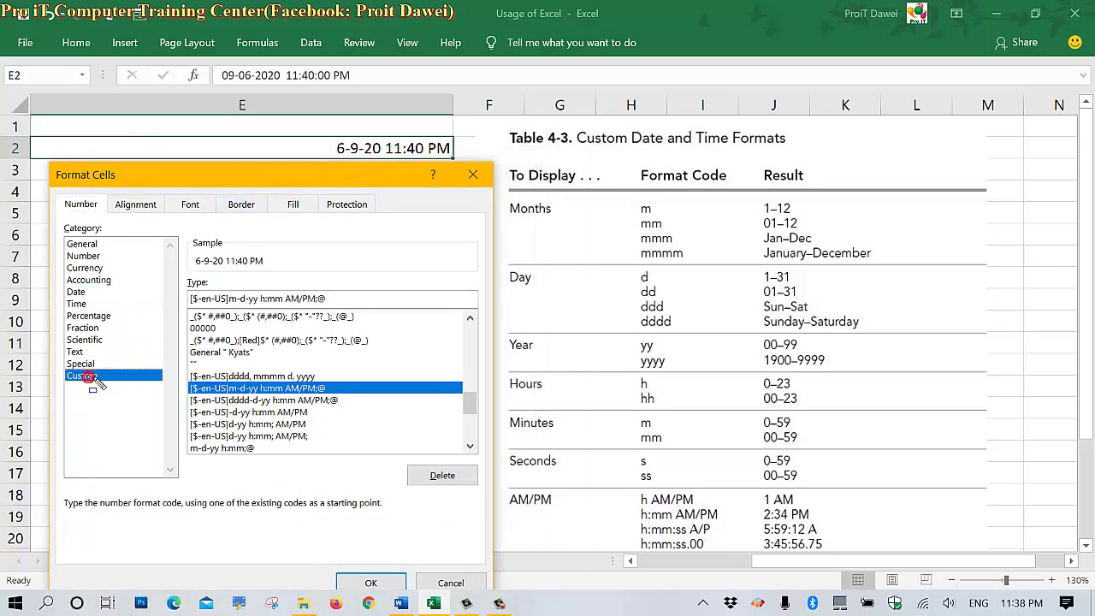
left_click_drag(64, 369, 146, 398)
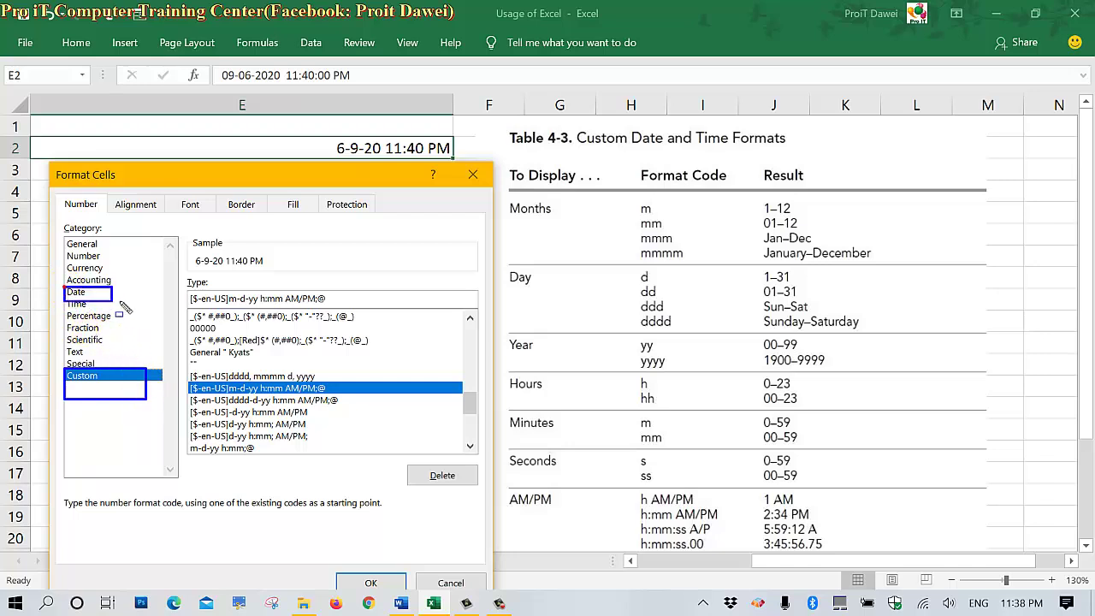
key("Escape")
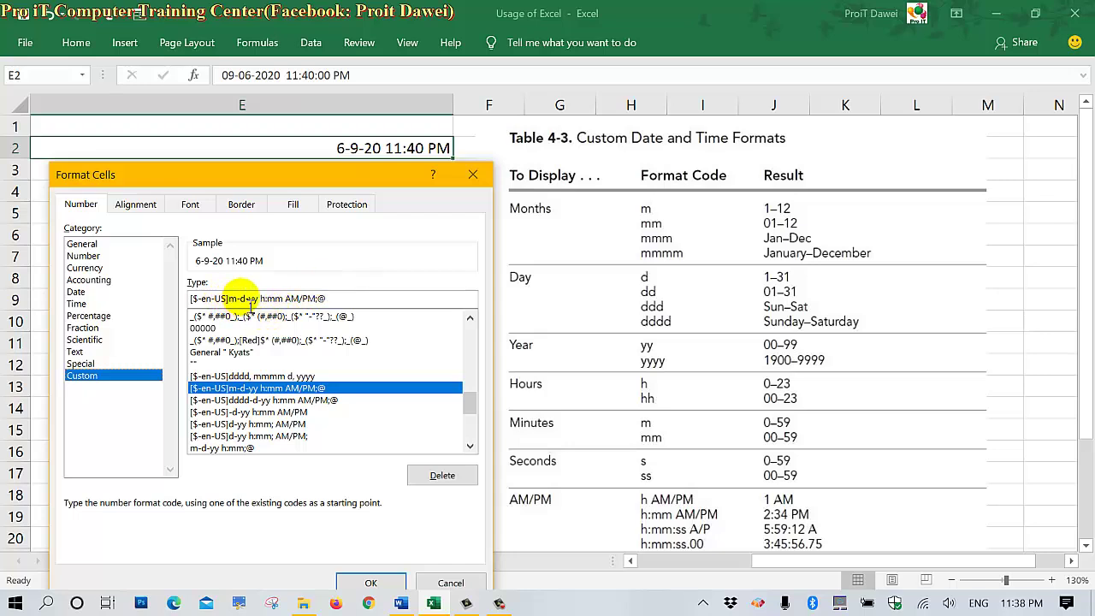
left_click(335, 299)
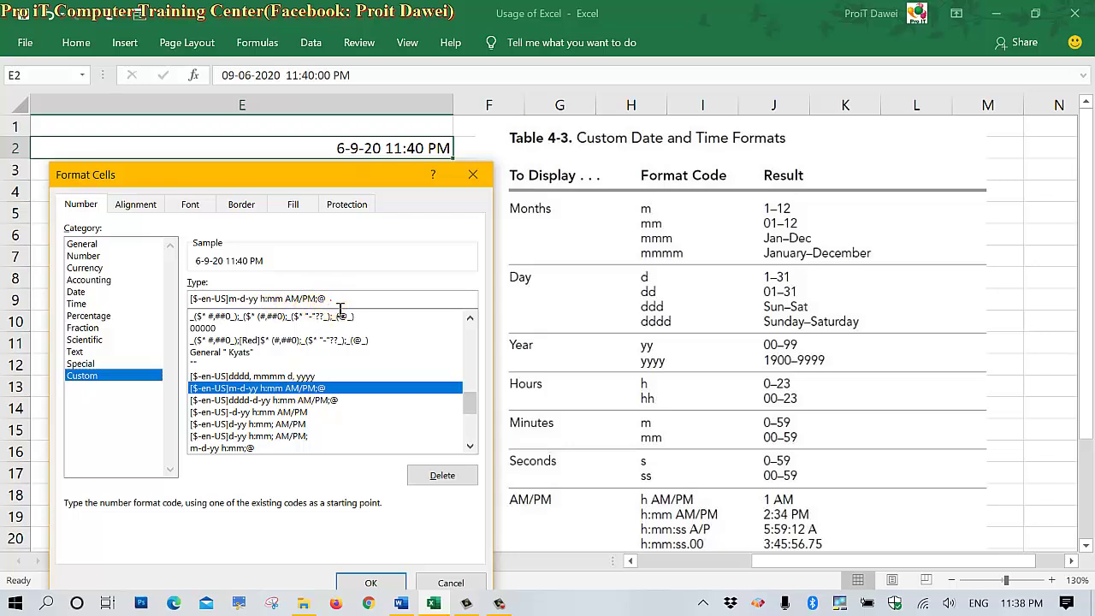
left_click_drag(330, 299, 16, 305)
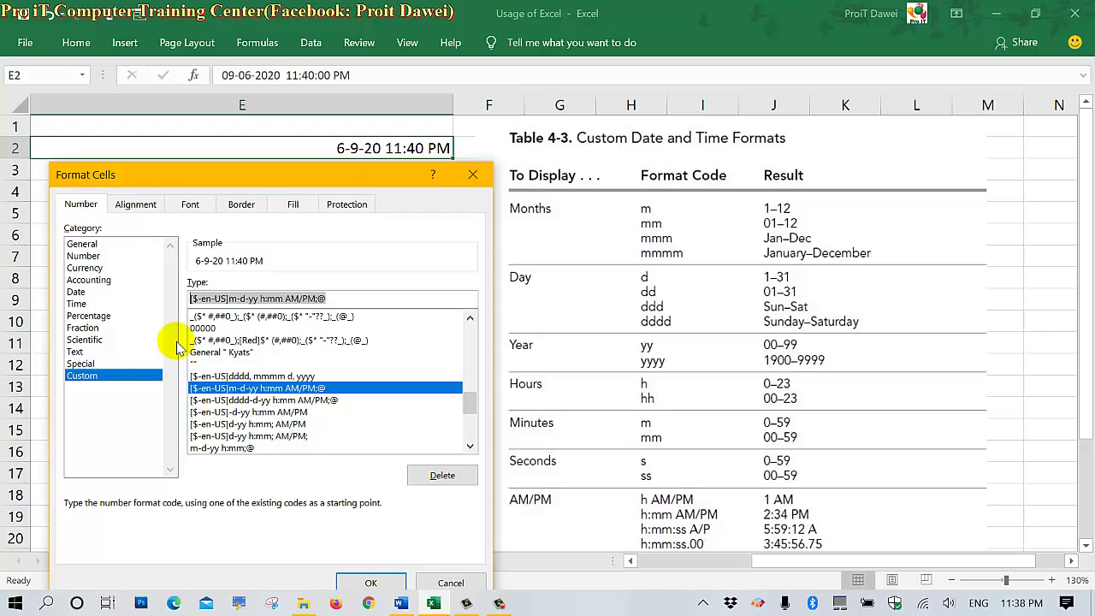
type("d-m-yy")
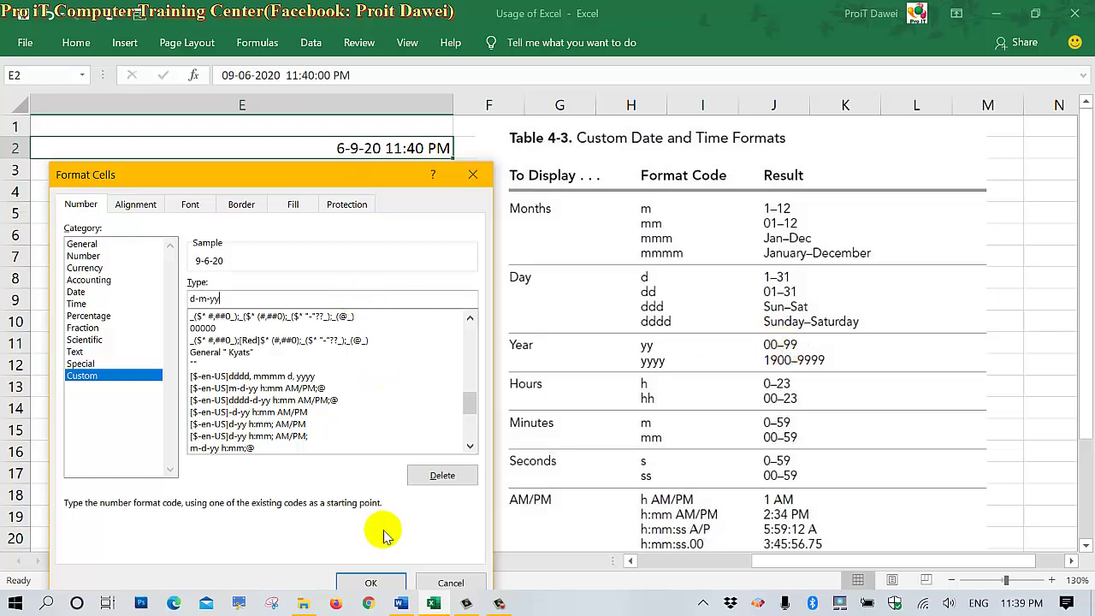
left_click(370, 584)
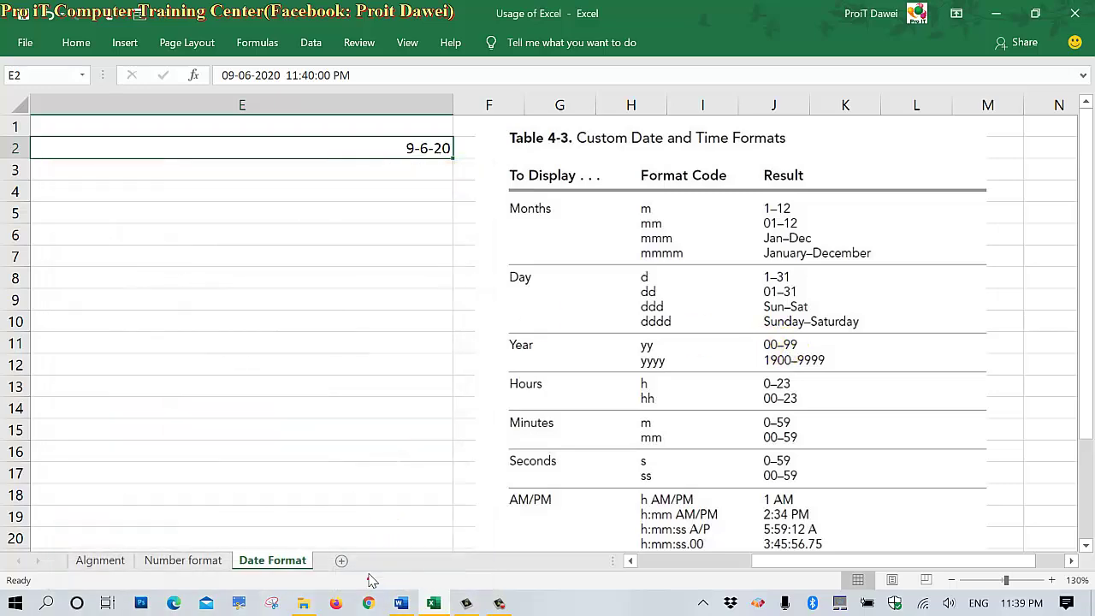
Change E2's custom code to dd-mm-yyyy for a two-digit day and four-digit year
right_click(435, 159)
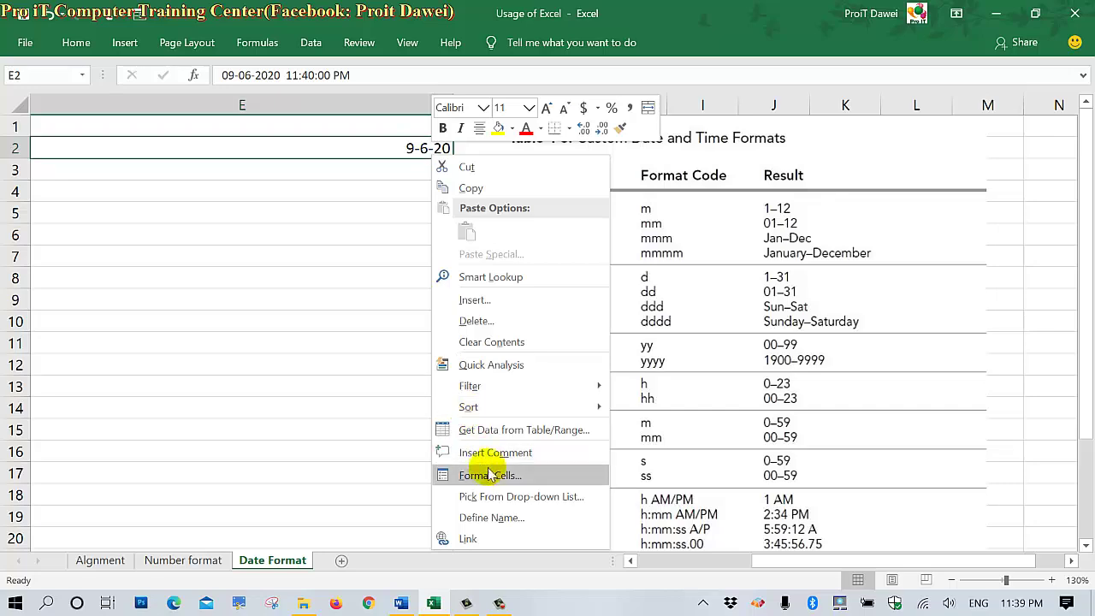
left_click(495, 477)
left_click_drag(342, 170, 109, 187)
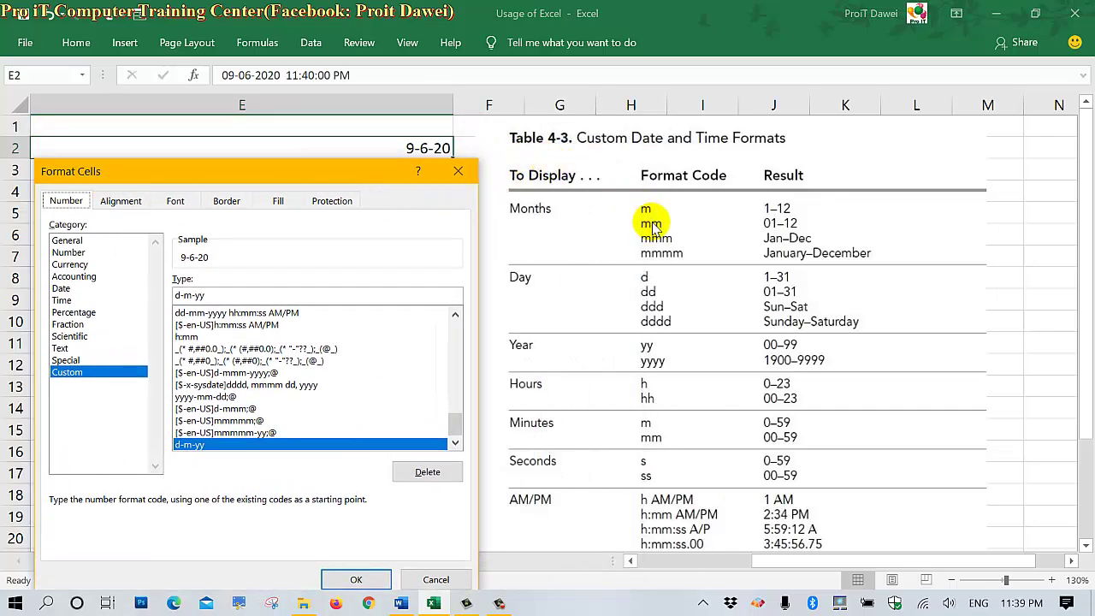
left_click(188, 298)
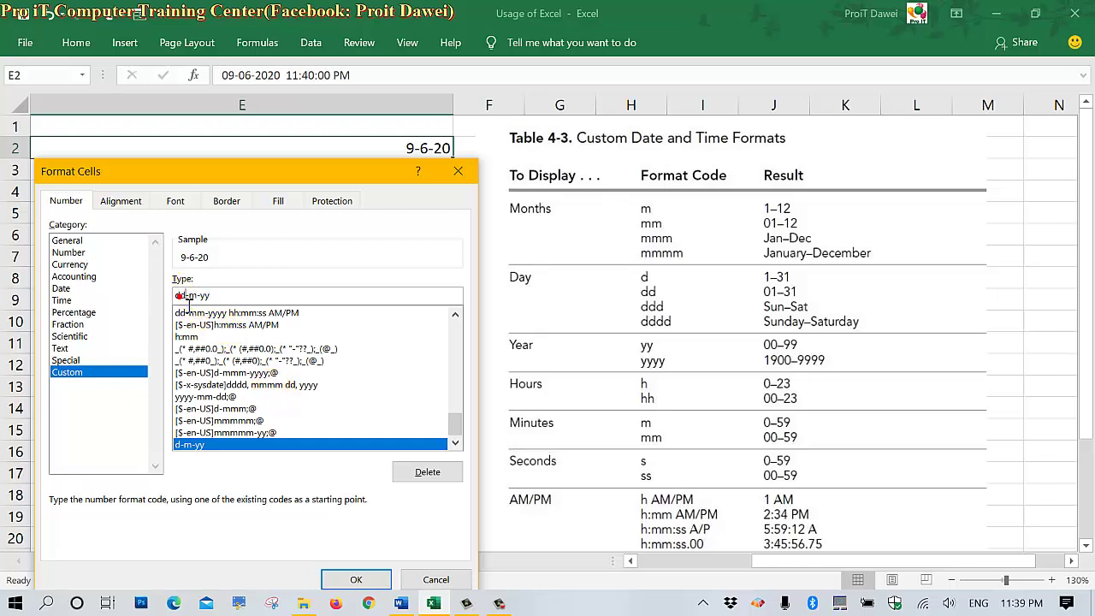
type("d")
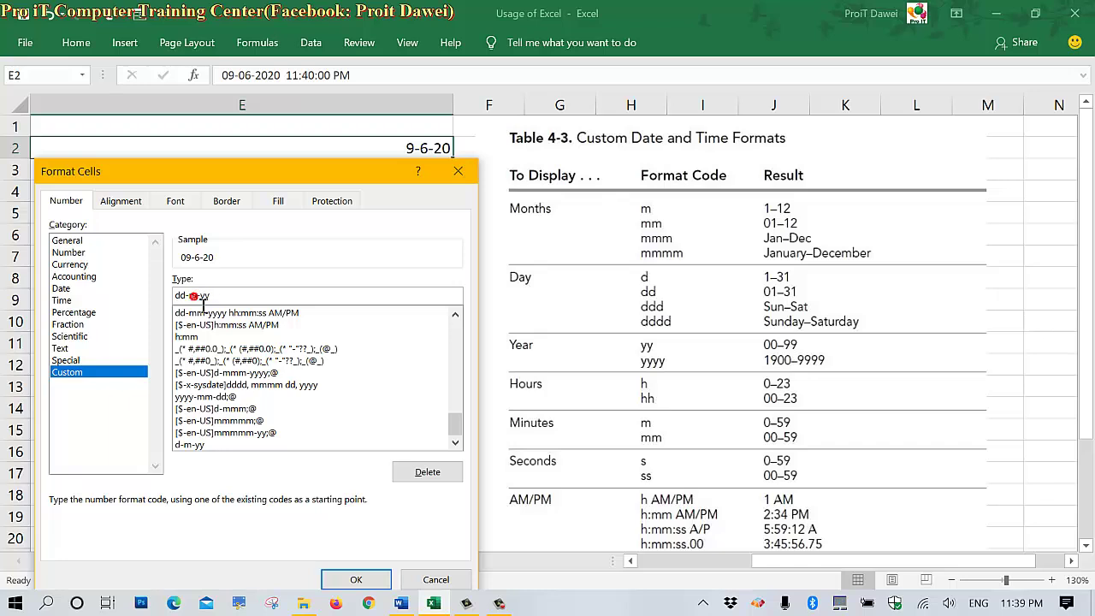
left_click(221, 296)
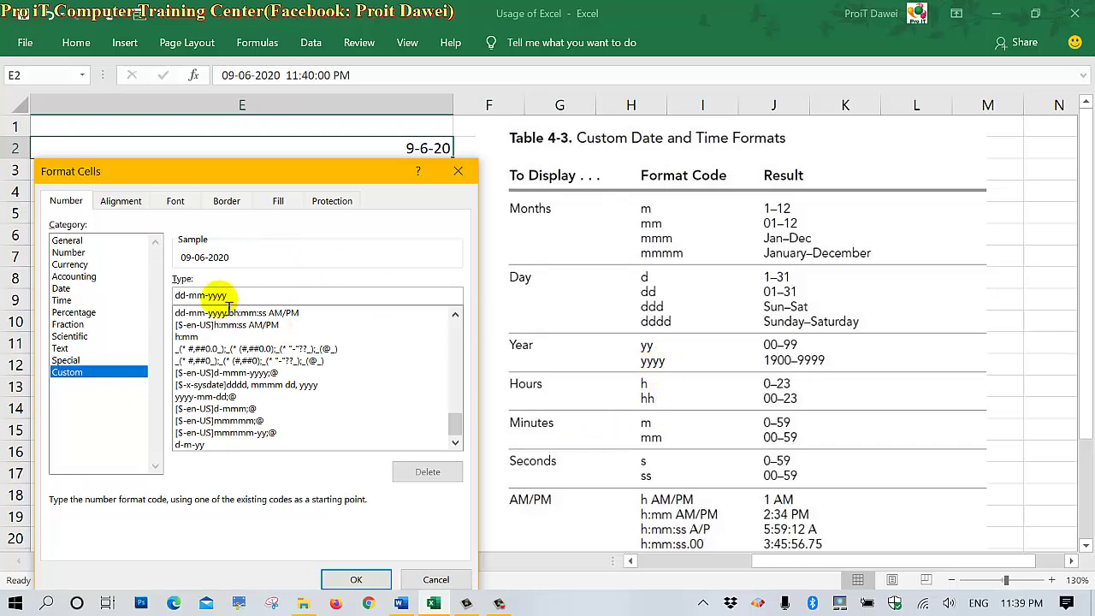
left_click(351, 579)
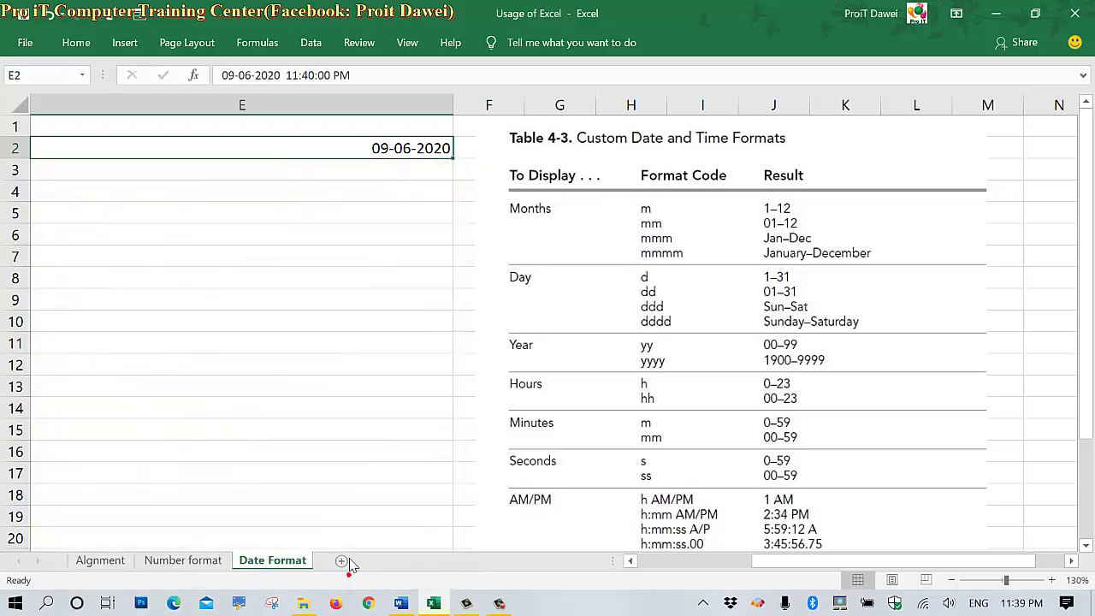
Change the custom code to dd-mmm-yyyy so E2 reads 09-Jun-2020
right_click(390, 149)
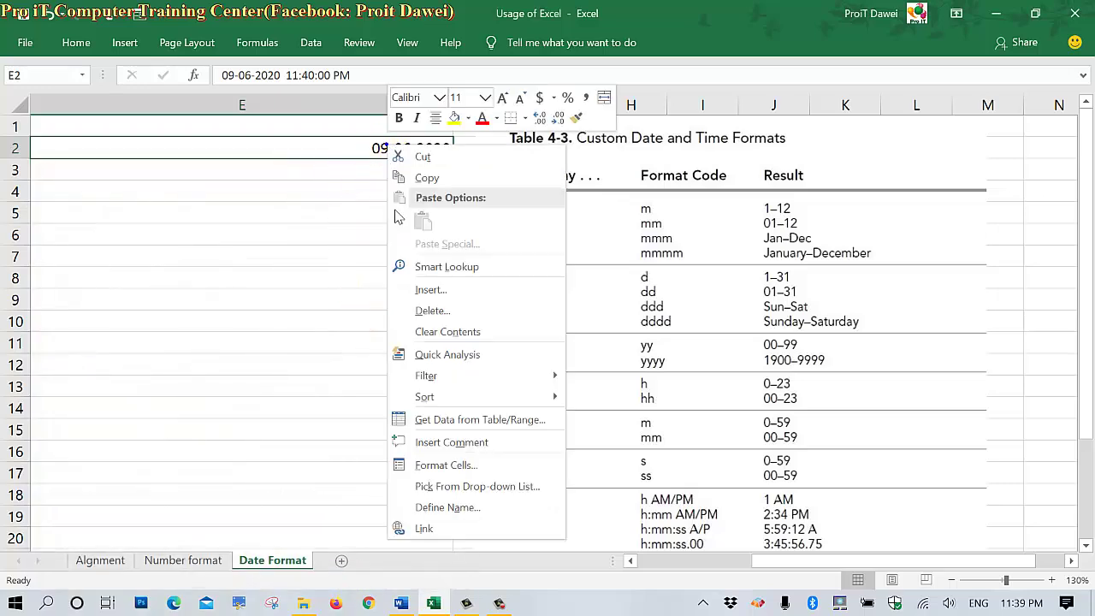
left_click(445, 465)
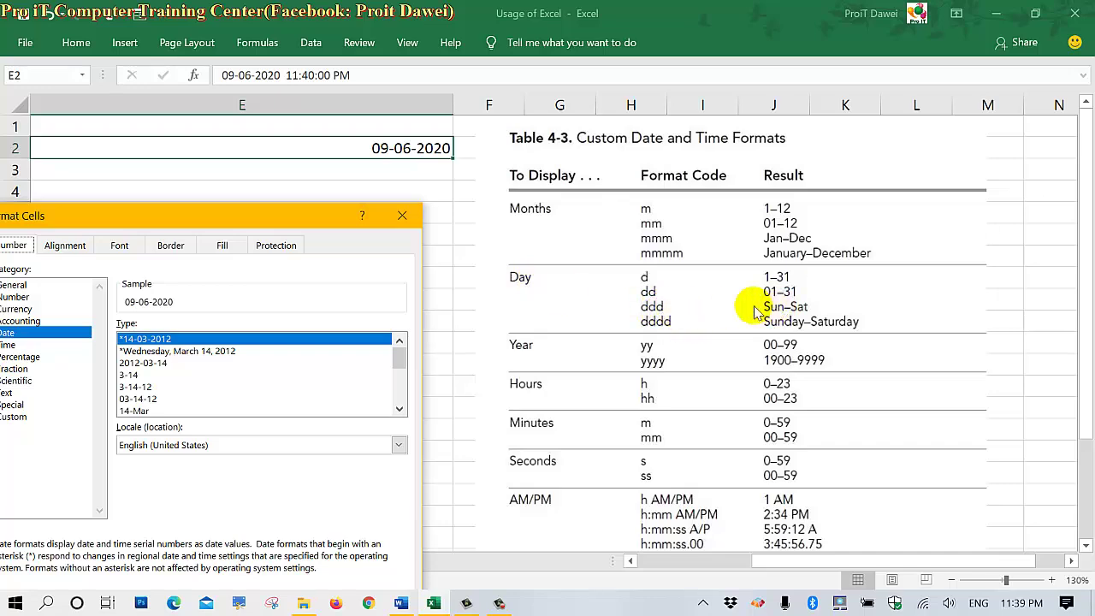
left_click_drag(236, 218, 335, 174)
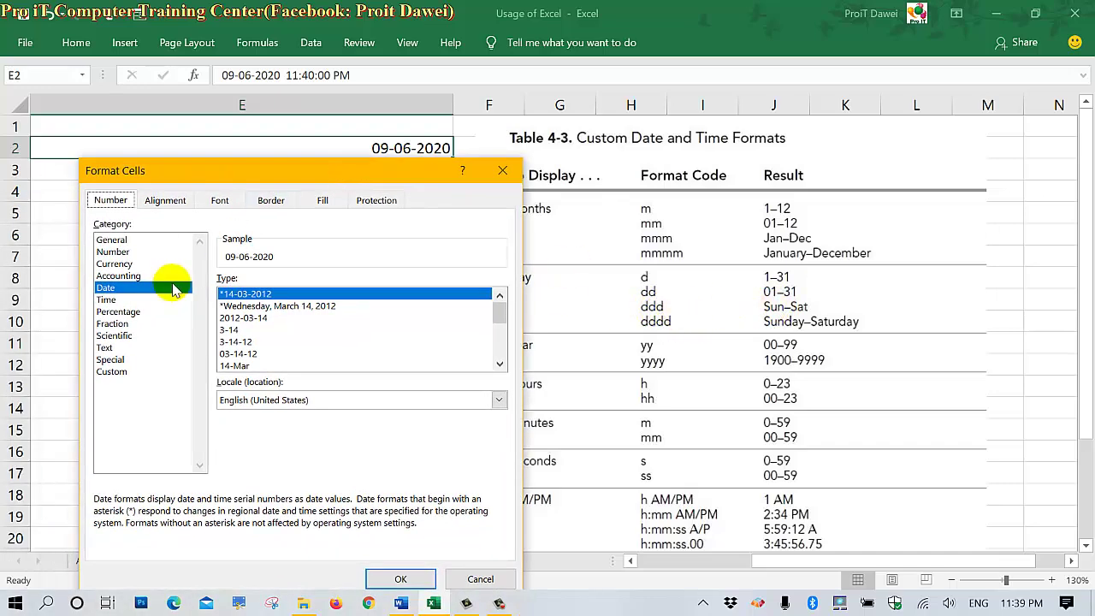
left_click(125, 373)
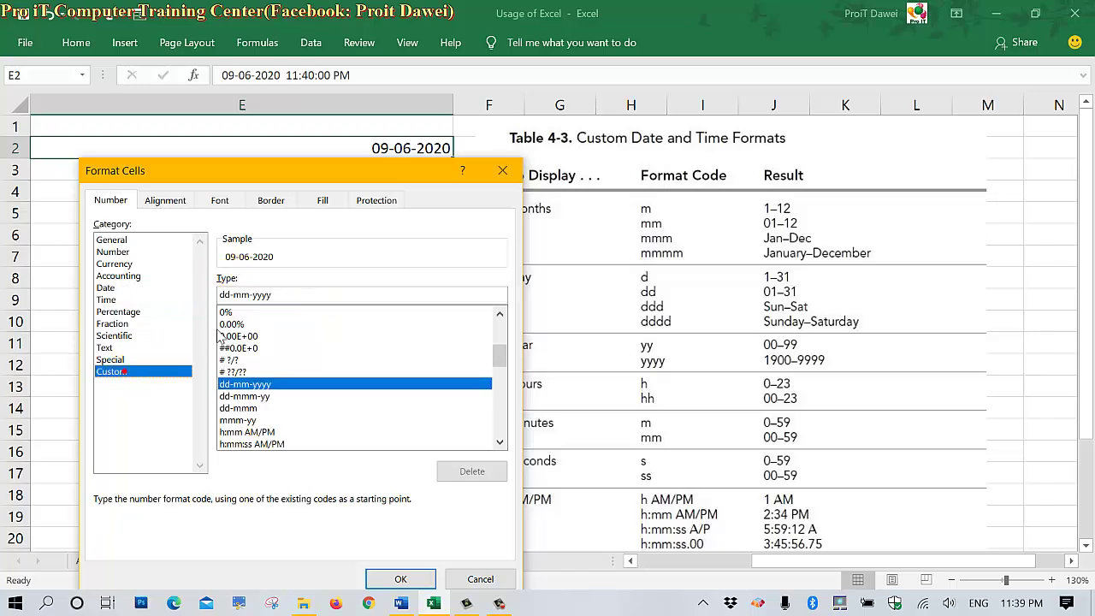
left_click(273, 295)
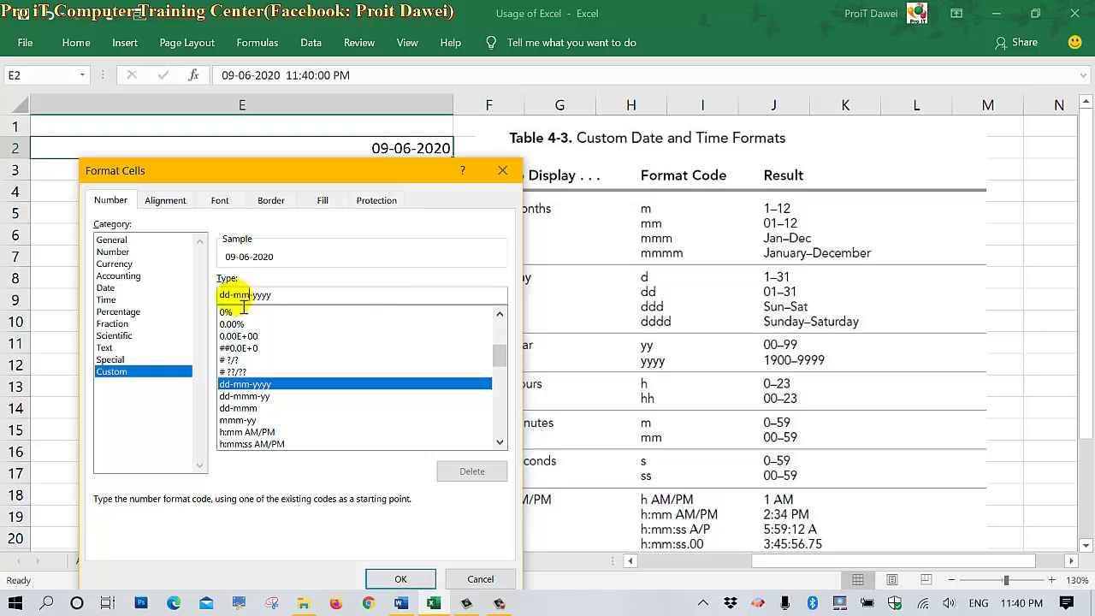
double_click(253, 296)
left_click(253, 309)
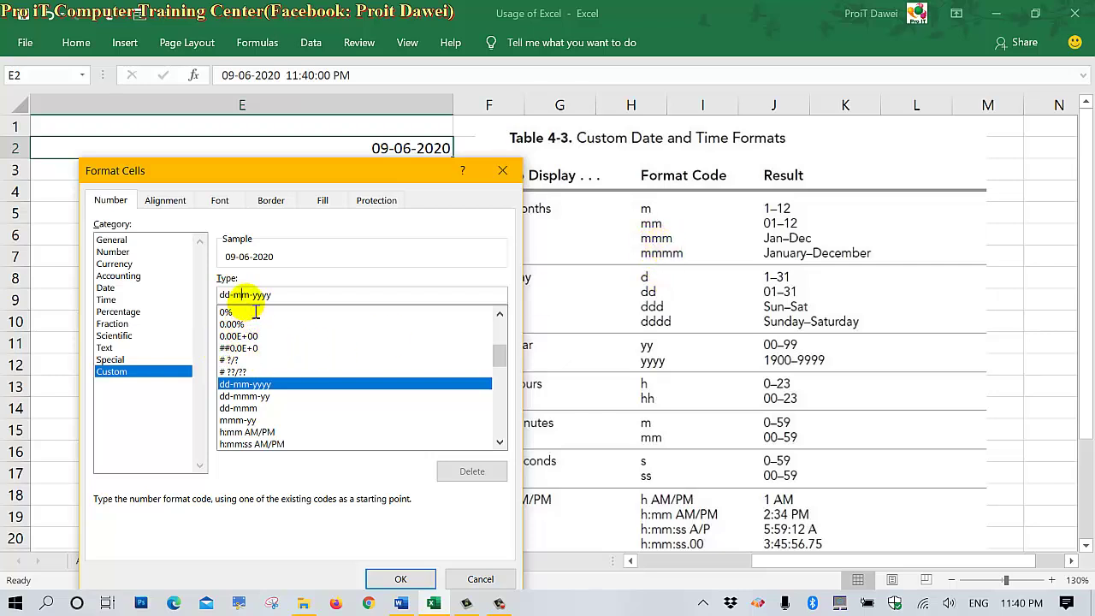
type("m")
left_click(400, 581)
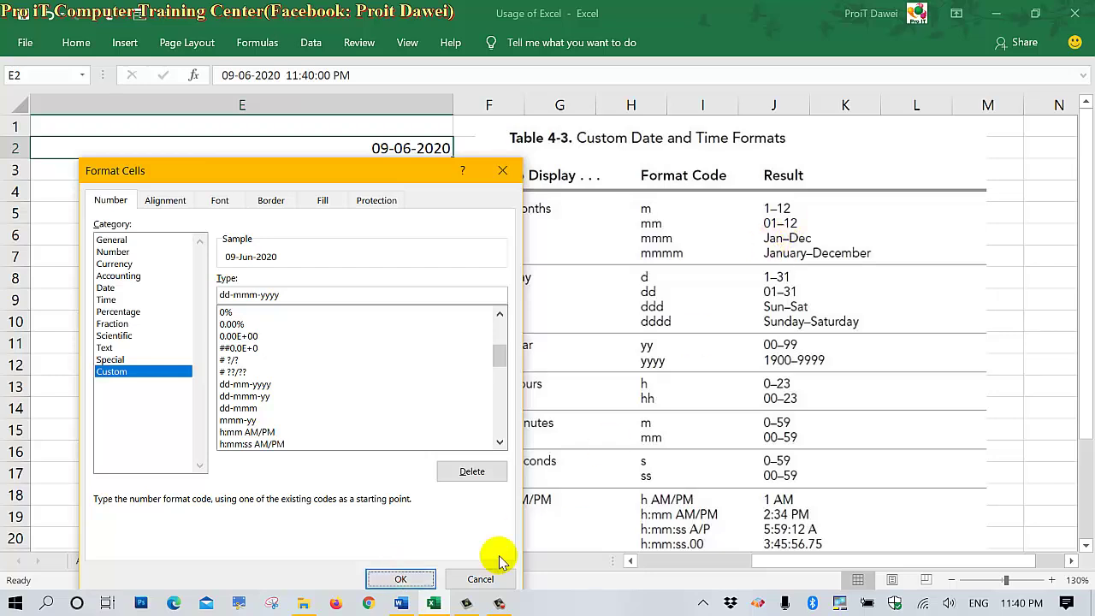
left_click(424, 580)
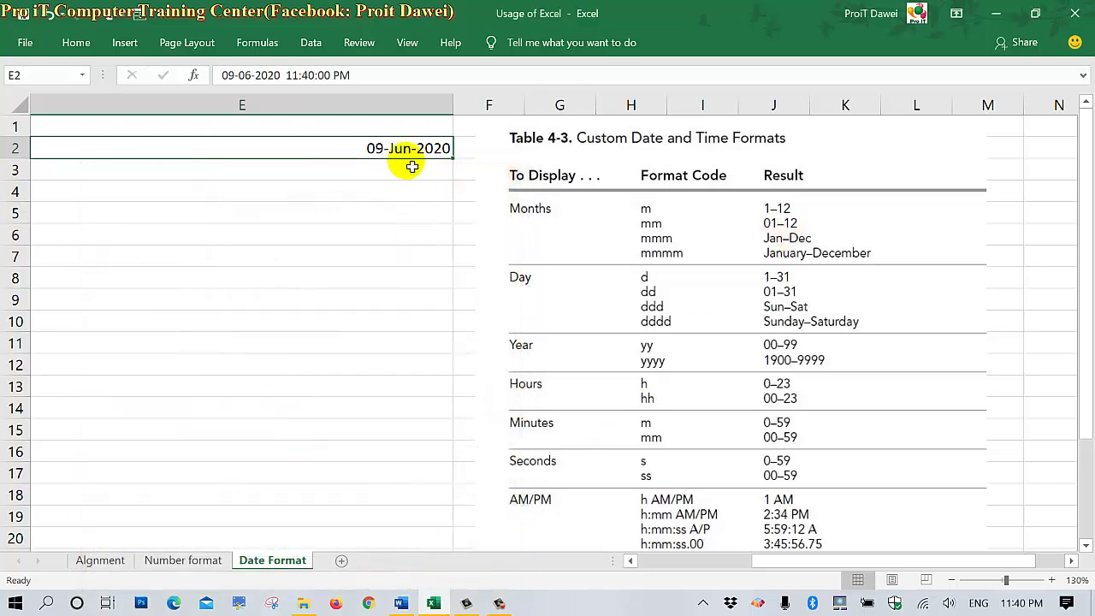
Edit E2's custom code from dd-mmm-yyyy to dd/mmm/yyyy, showing 09/Jun/2020
right_click(407, 153)
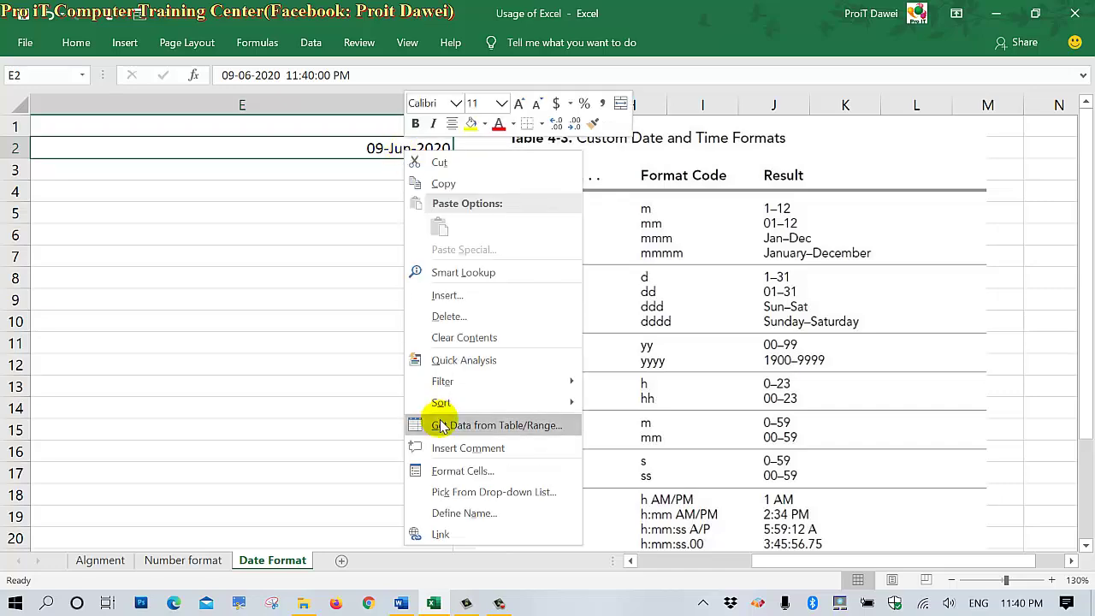
left_click(415, 469)
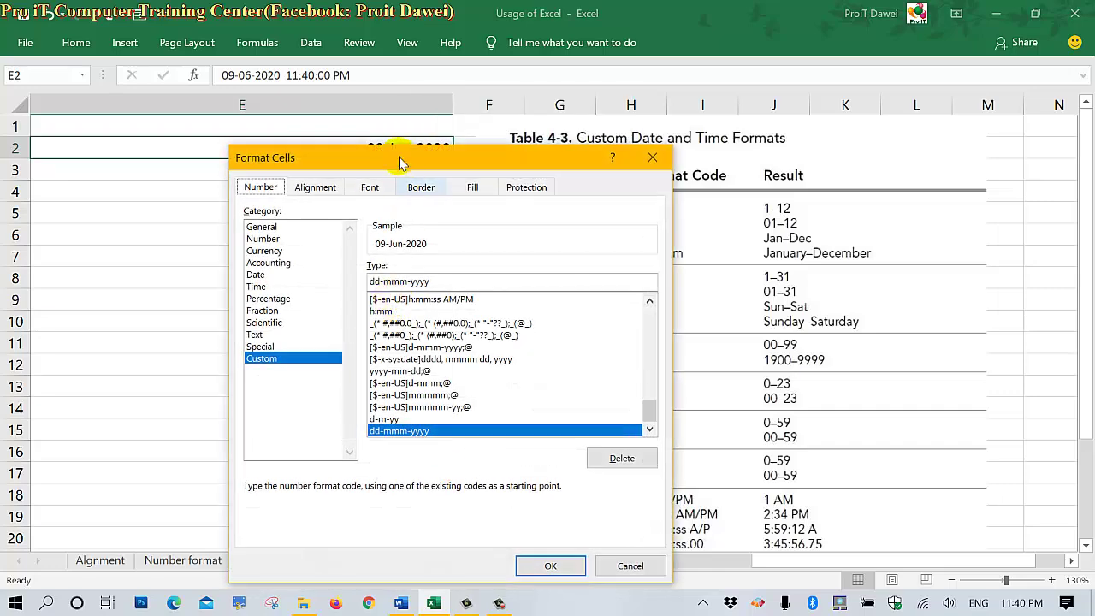
left_click_drag(398, 156, 232, 184)
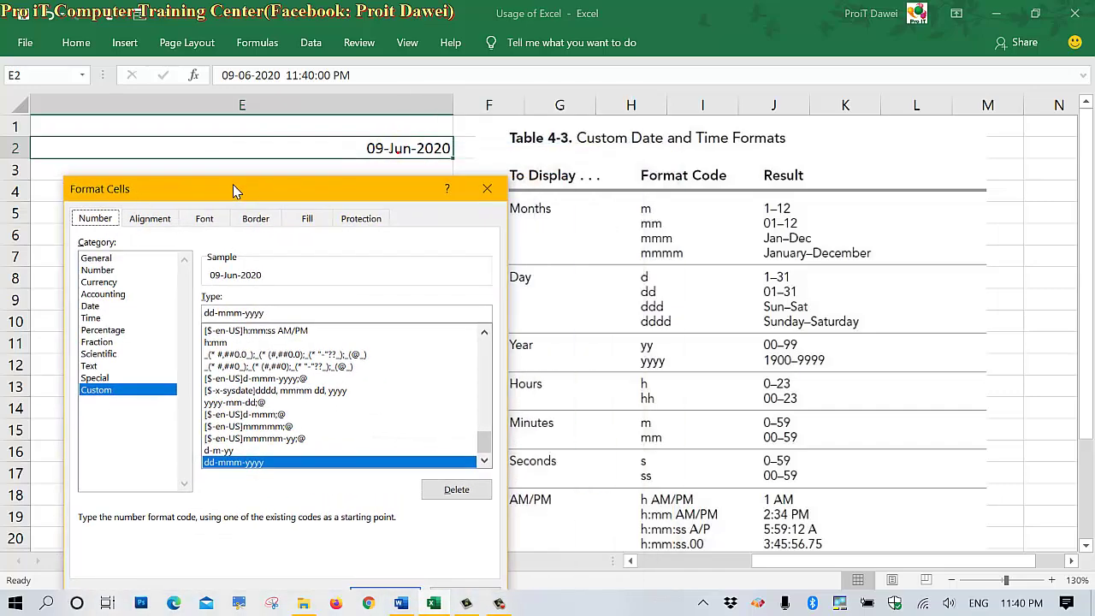
left_click(227, 313)
key("BackSpace")
type("/")
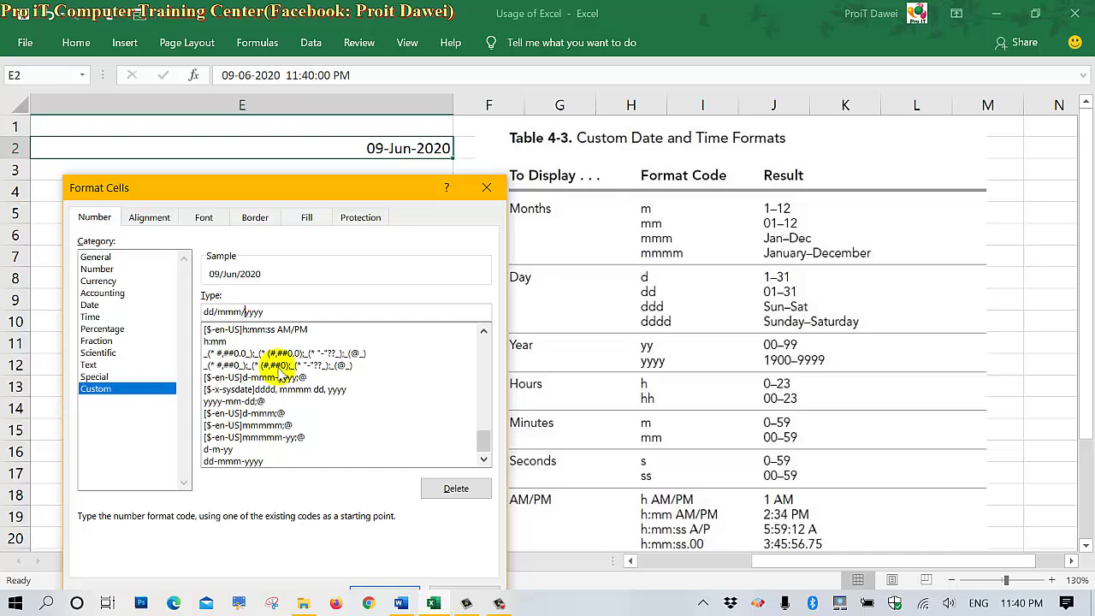
left_click_drag(371, 198, 359, 162)
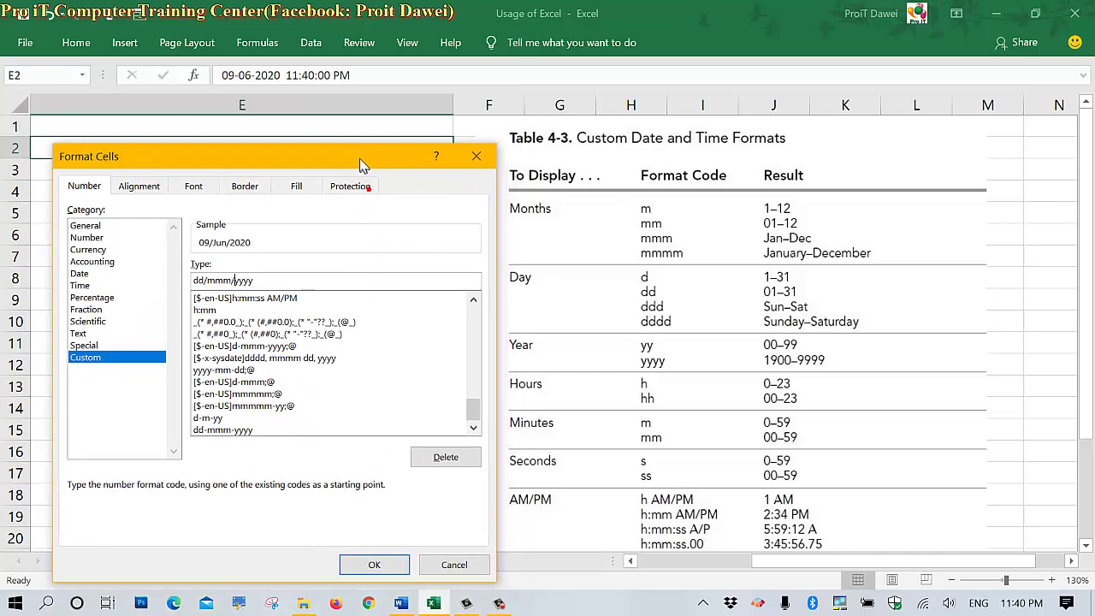
left_click(356, 560)
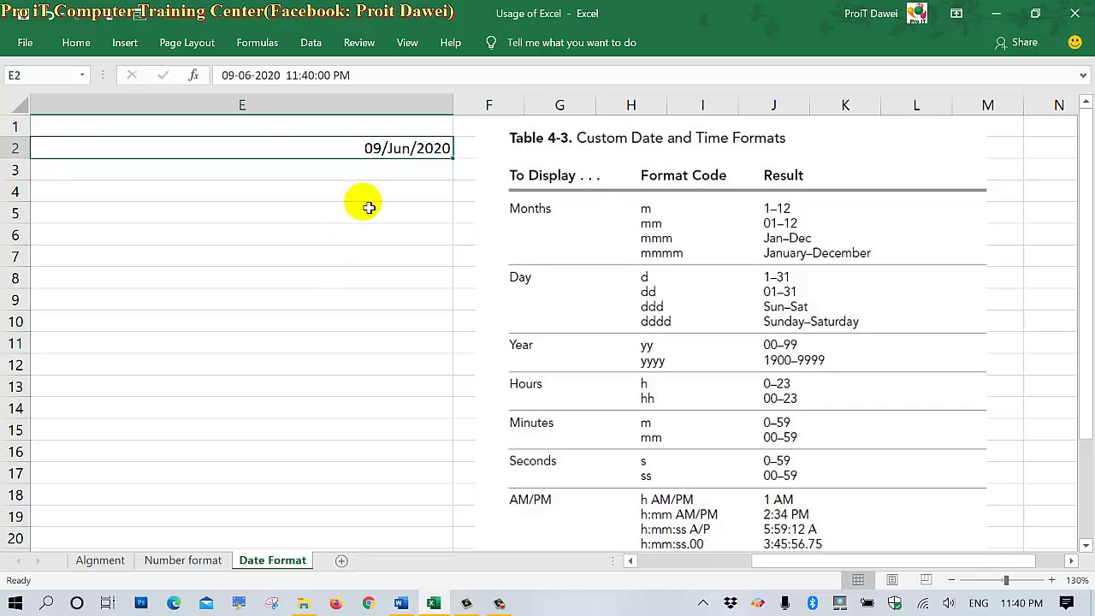
Open Format Cells for E2 and move the dialog clear of the table
right_click(393, 154)
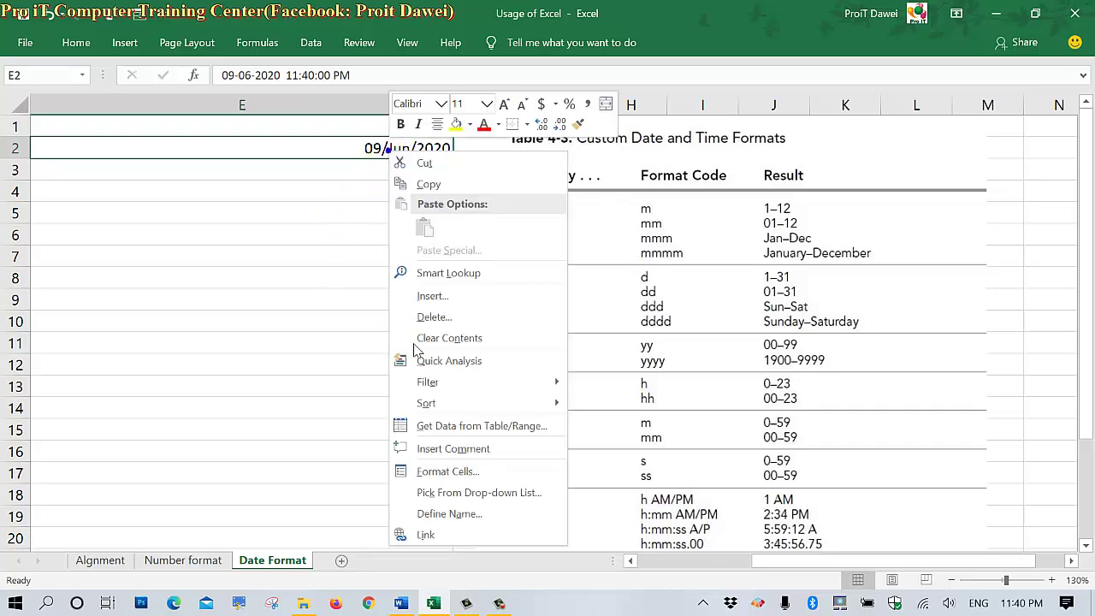
left_click(446, 469)
left_click_drag(381, 161, 587, 199)
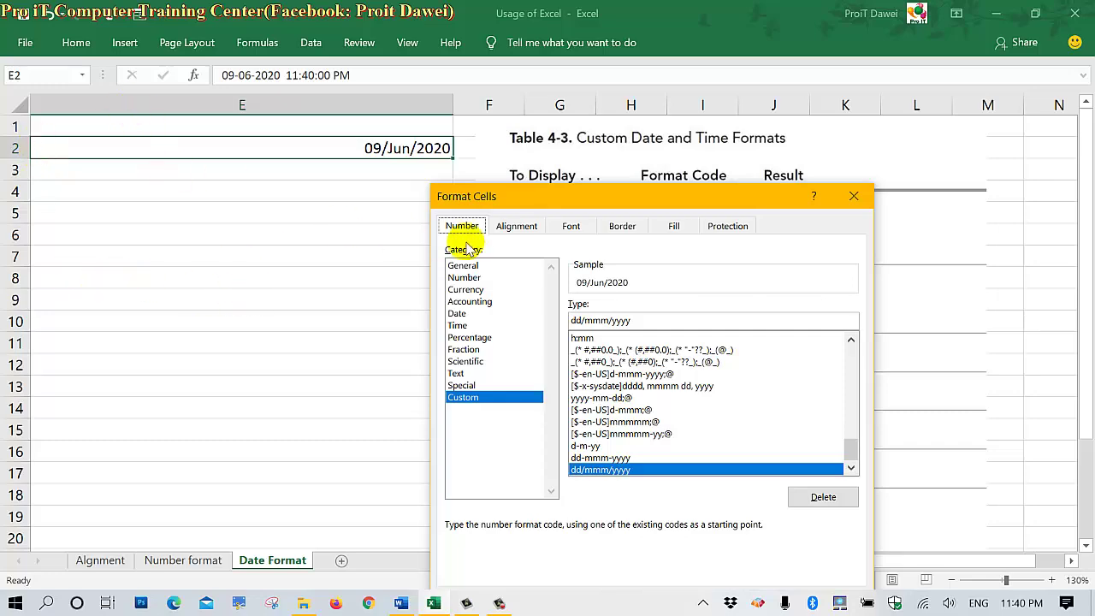
mouse_move(598, 197)
left_mouse_down()
mouse_move(263, 218)
mouse_move(323, 220)
left_mouse_up()
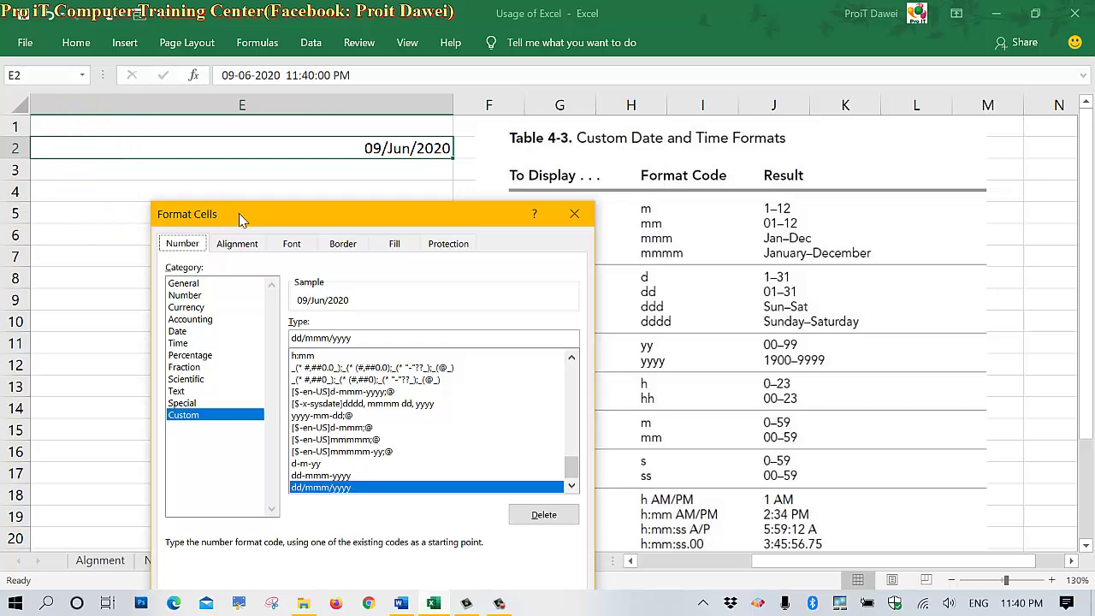
left_click_drag(238, 213, 156, 180)
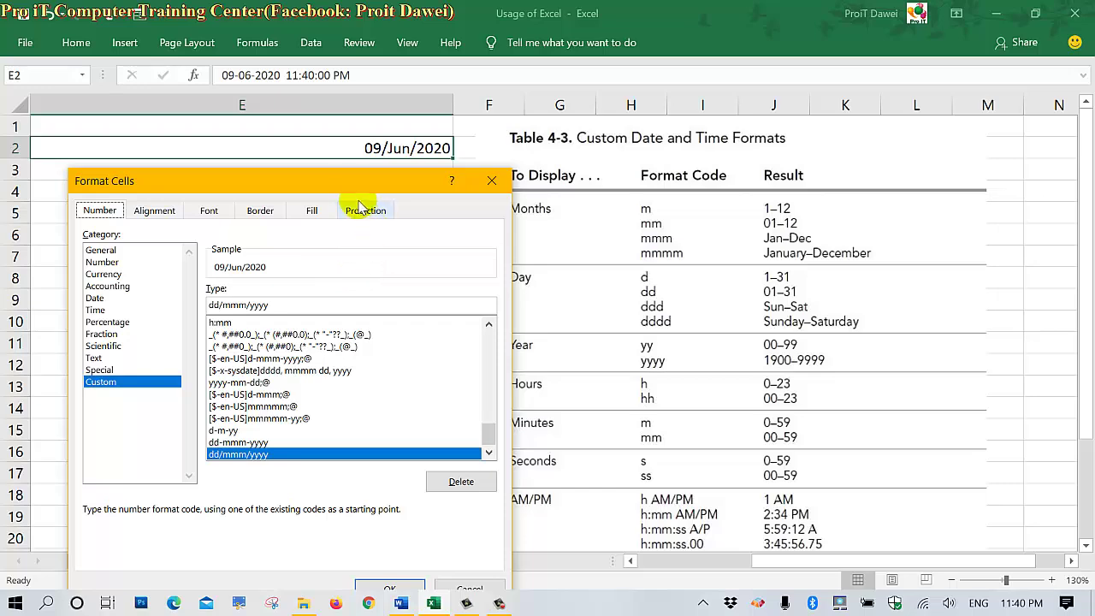
left_click_drag(348, 181, 332, 183)
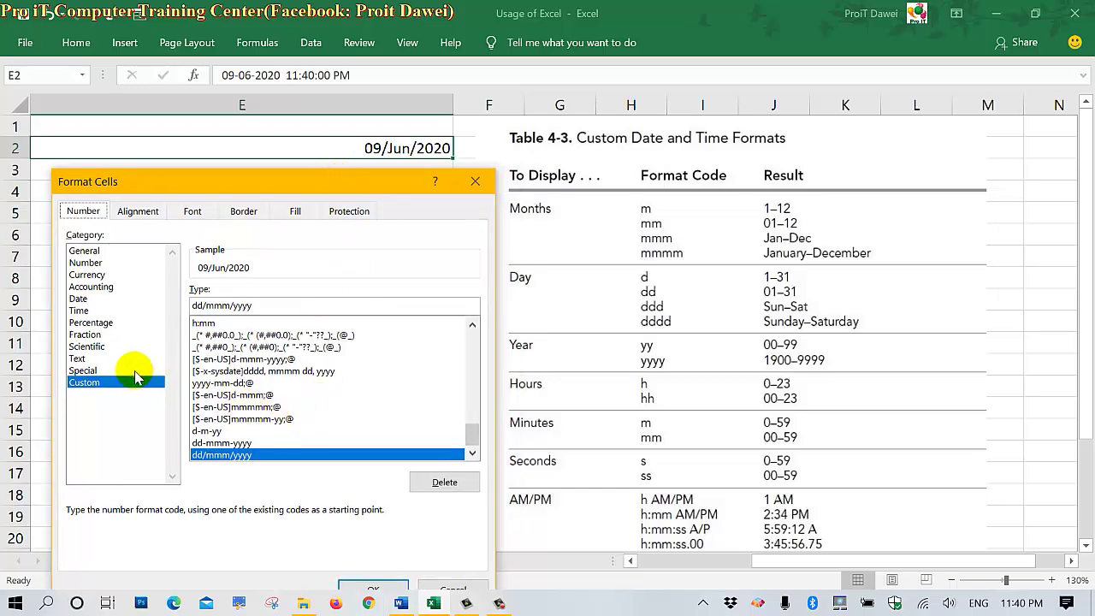
Edit the custom date code, then try the dd/mmm/yyyy and dd-mmm-yyyy presets
left_click(233, 305)
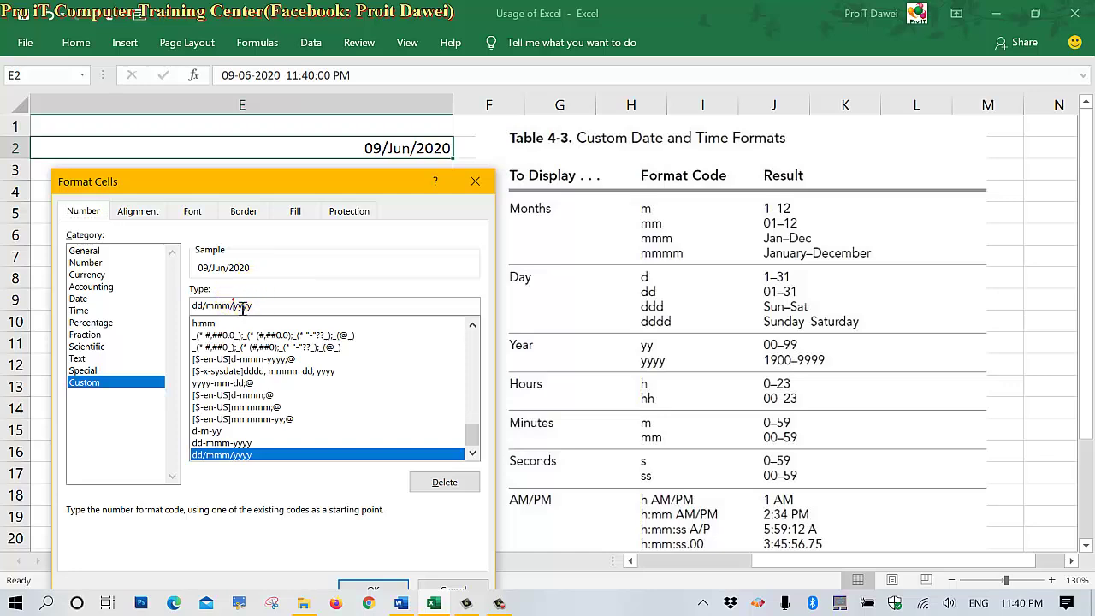
key("BackSpace")
type("-")
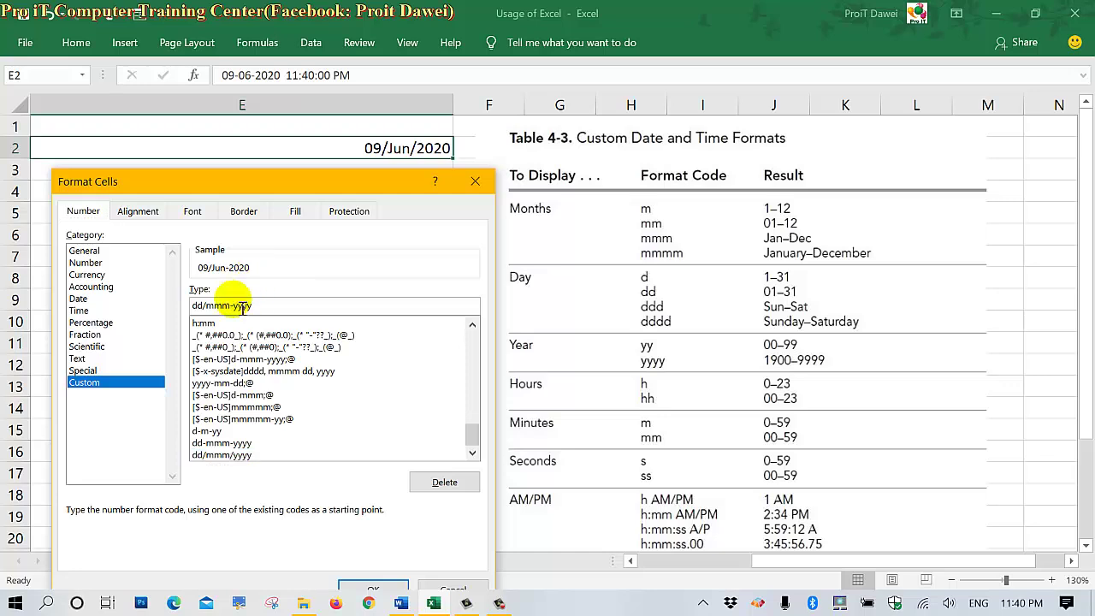
left_click(206, 306)
type("-")
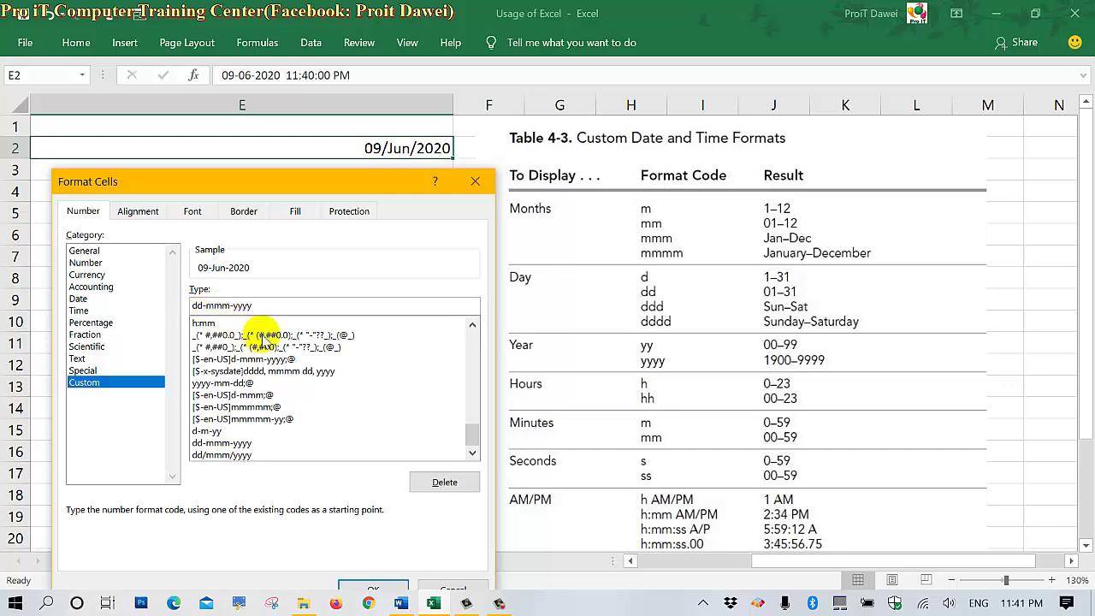
left_click(264, 335)
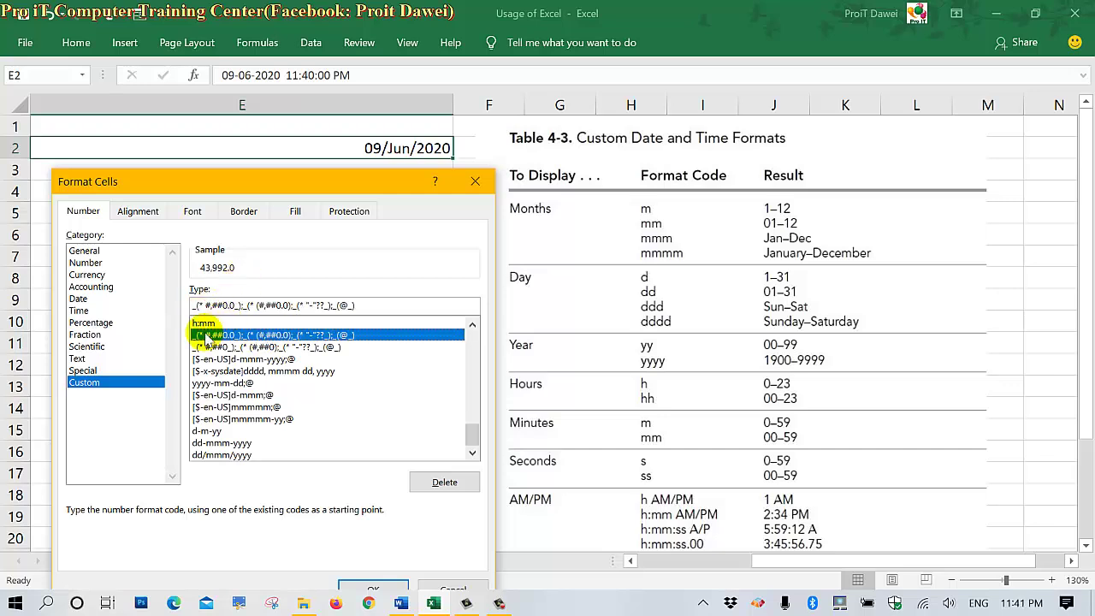
left_click(256, 455)
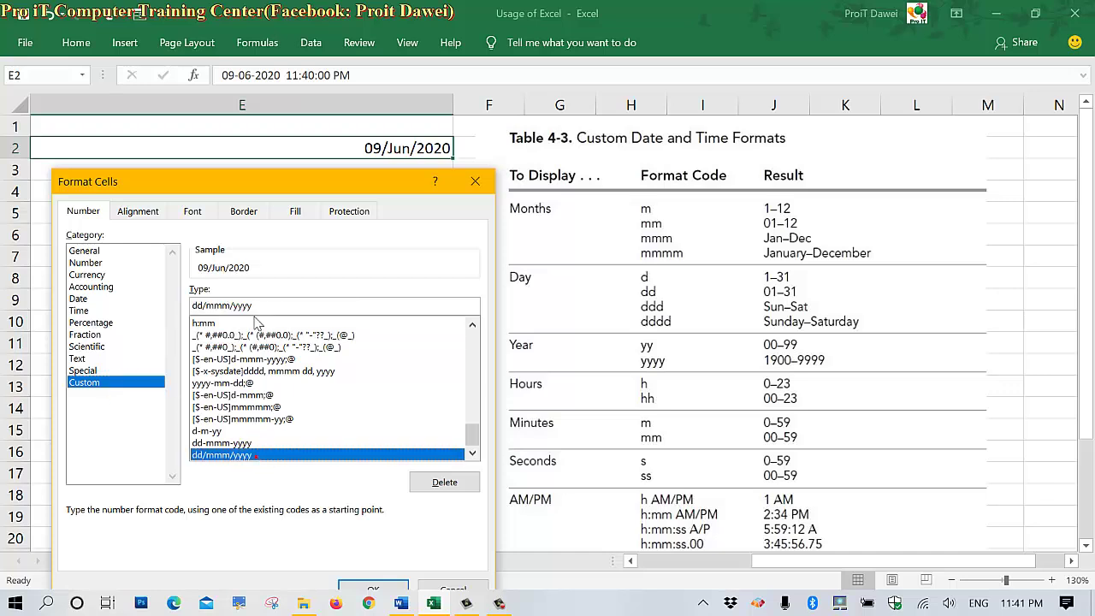
left_click(230, 443)
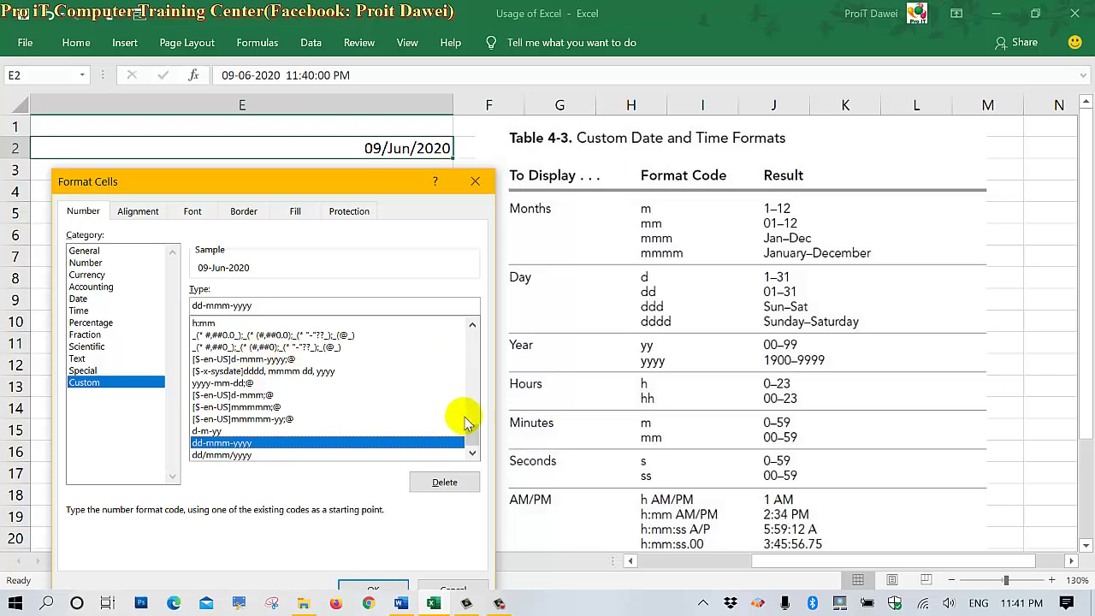
Add an extra m to make the code dd-mmmm-yyyy and apply it to E2
left_click(471, 453)
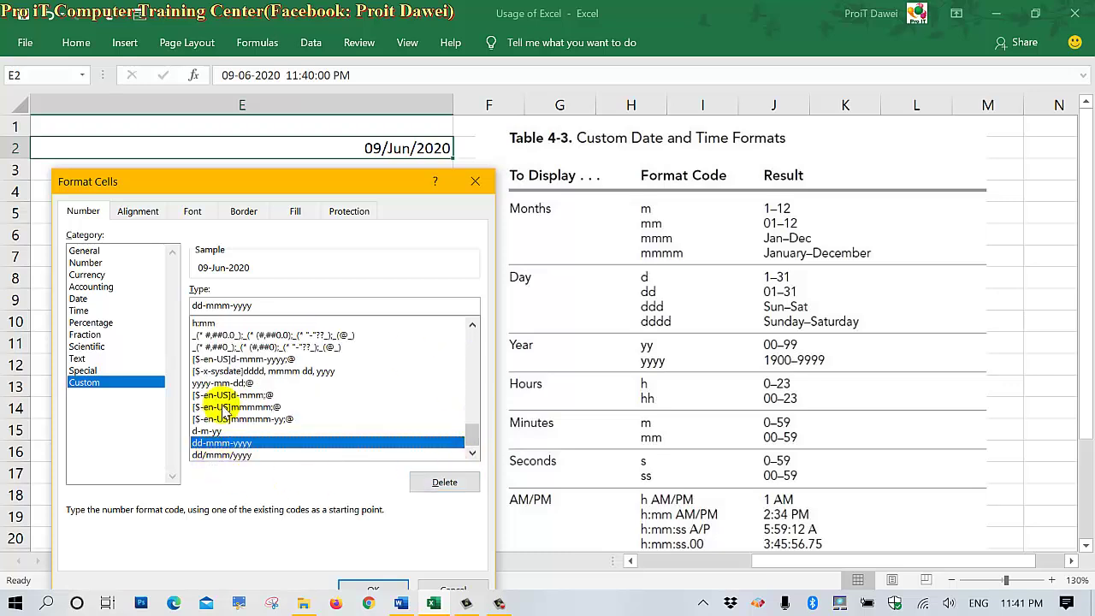
left_click(255, 306)
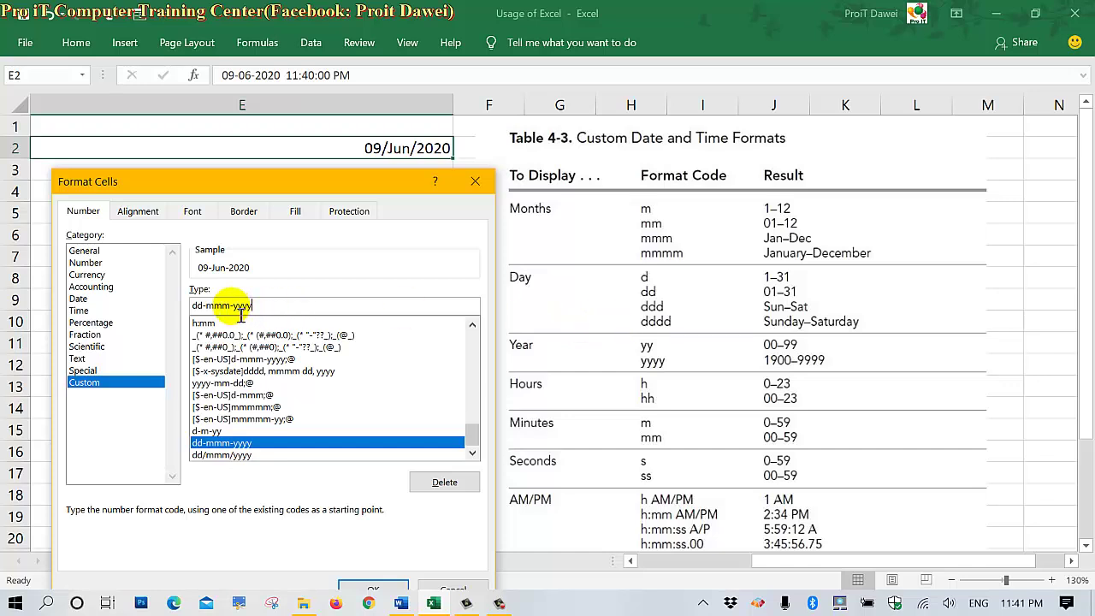
type("m")
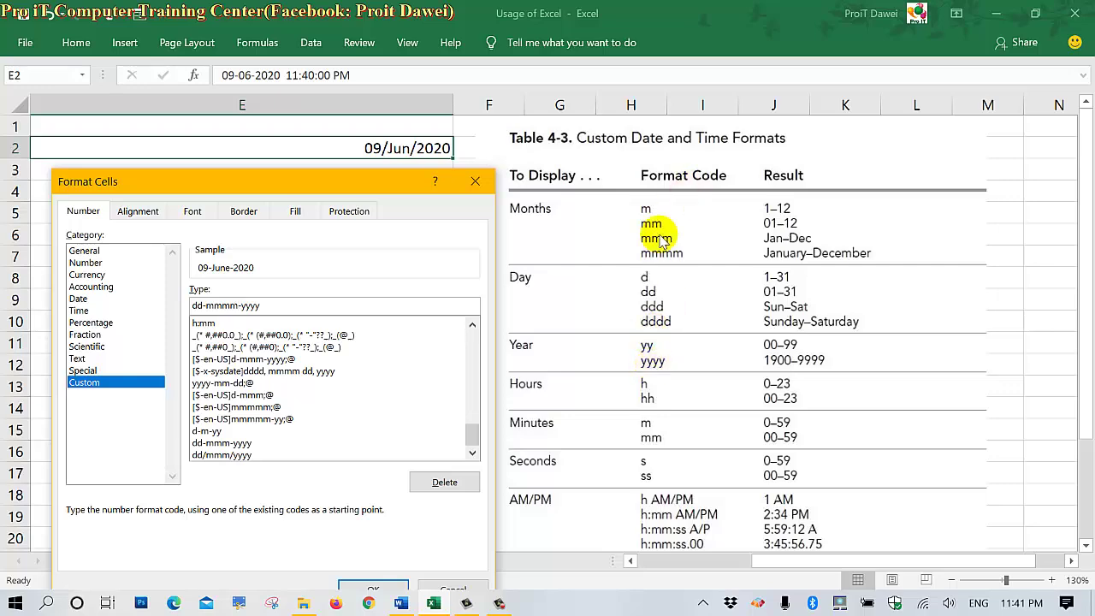
left_click_drag(389, 185, 379, 175)
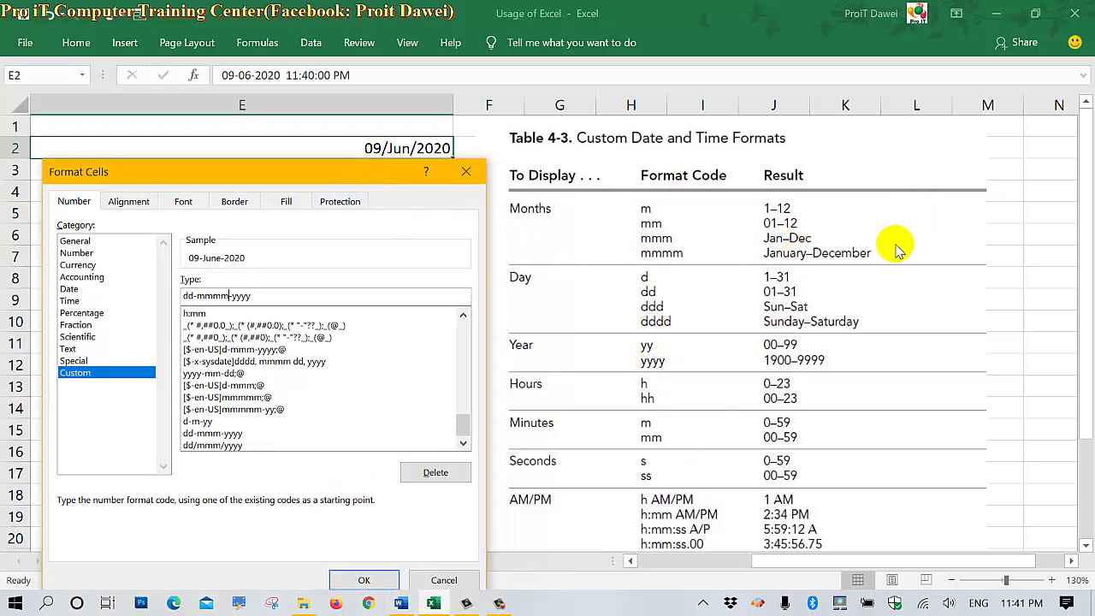
left_click(359, 581)
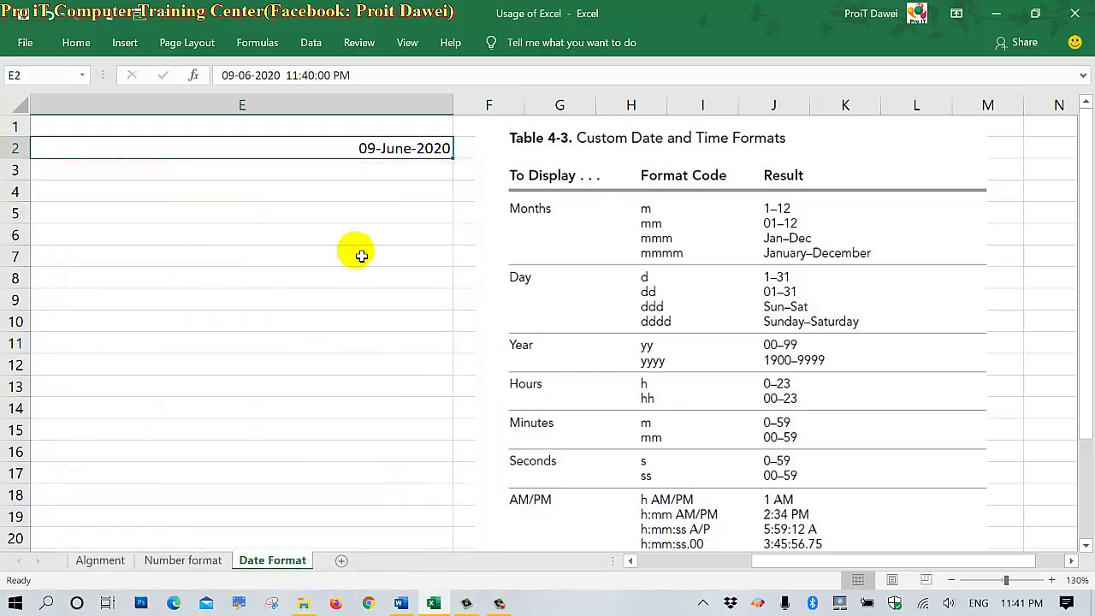
Change E2's custom code to dddd dd-mmmm-yyyy so it shows Tuesday 09-June-2020
right_click(374, 153)
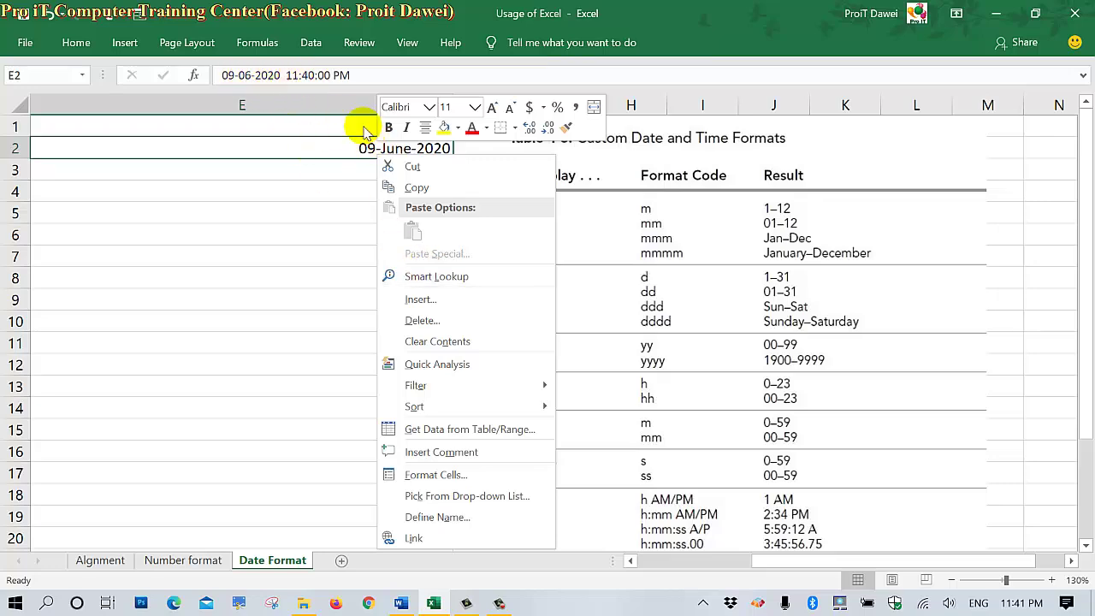
left_click(440, 474)
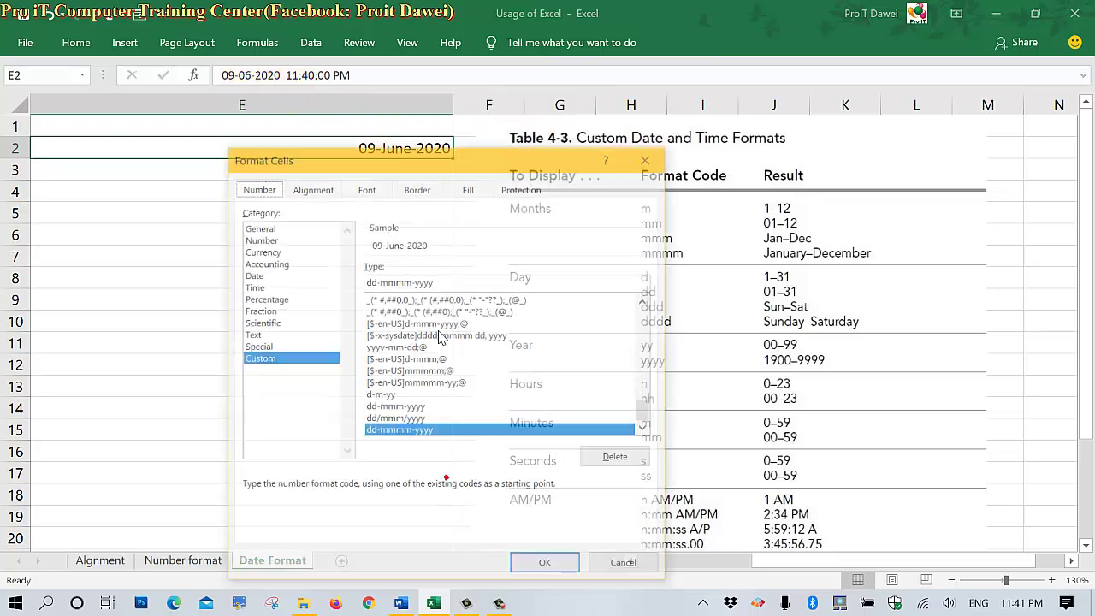
left_click_drag(422, 163, 208, 208)
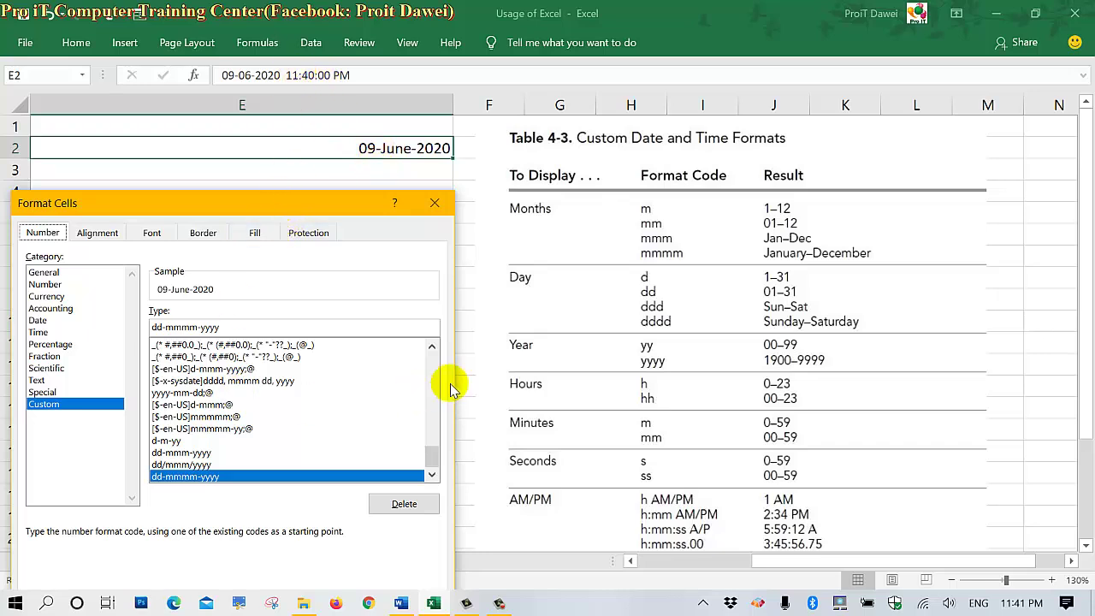
left_click(160, 334)
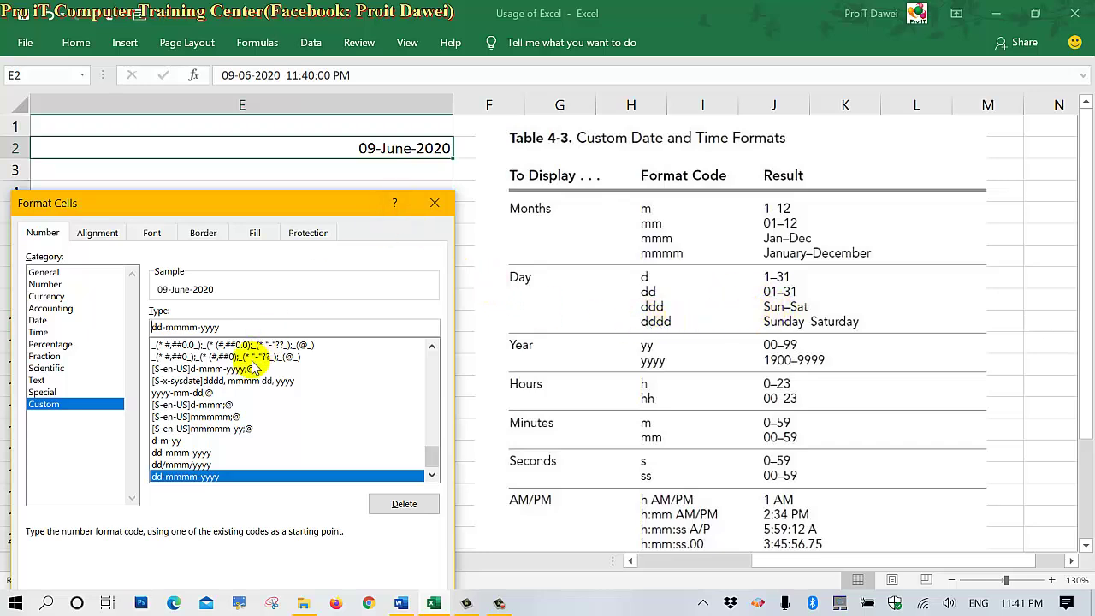
type("dddd")
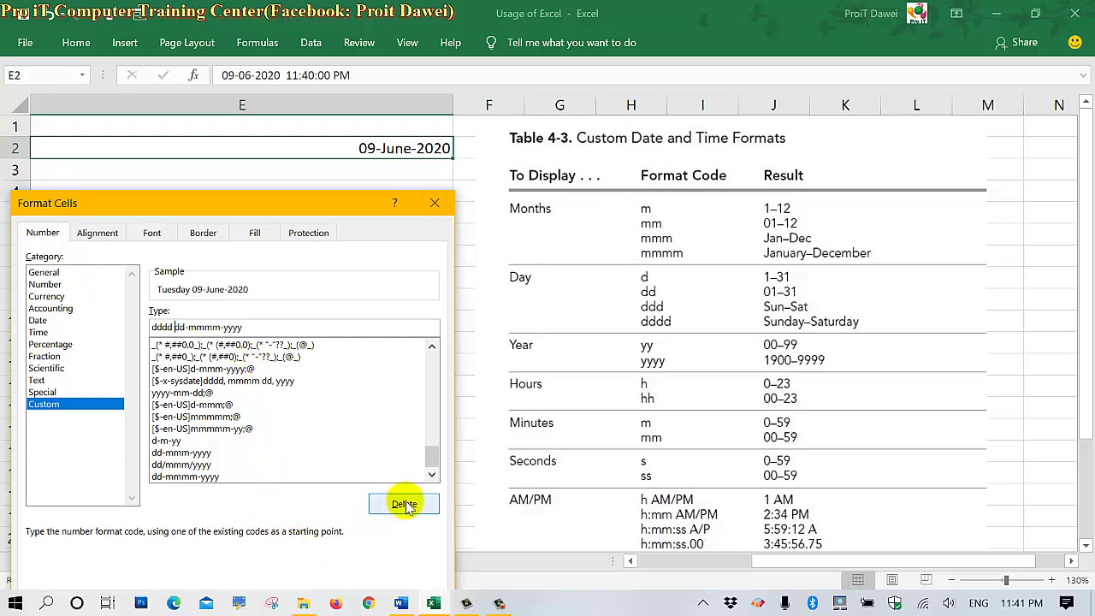
left_click_drag(300, 212, 319, 159)
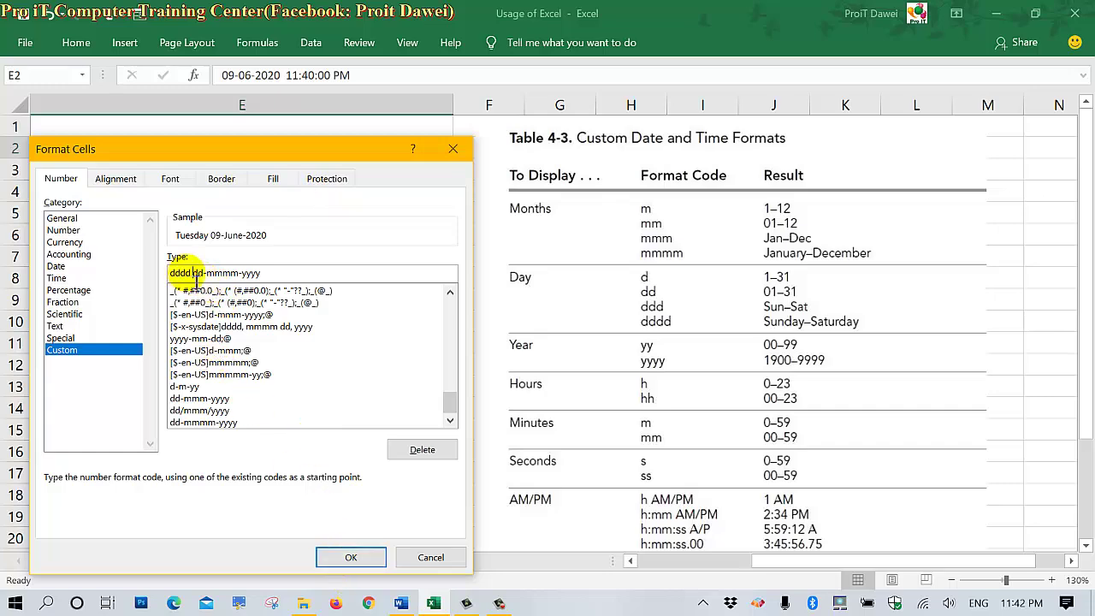
left_click(351, 557)
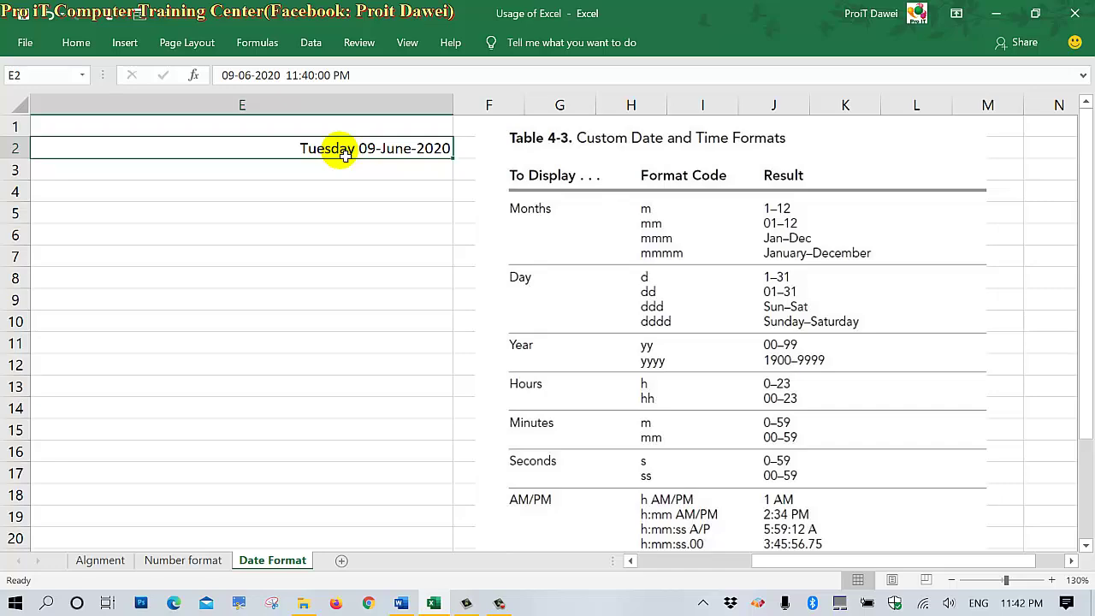
Extend E2's custom code to dddd dd-mmmm-yyyy h, showing the hour 23
right_click(342, 152)
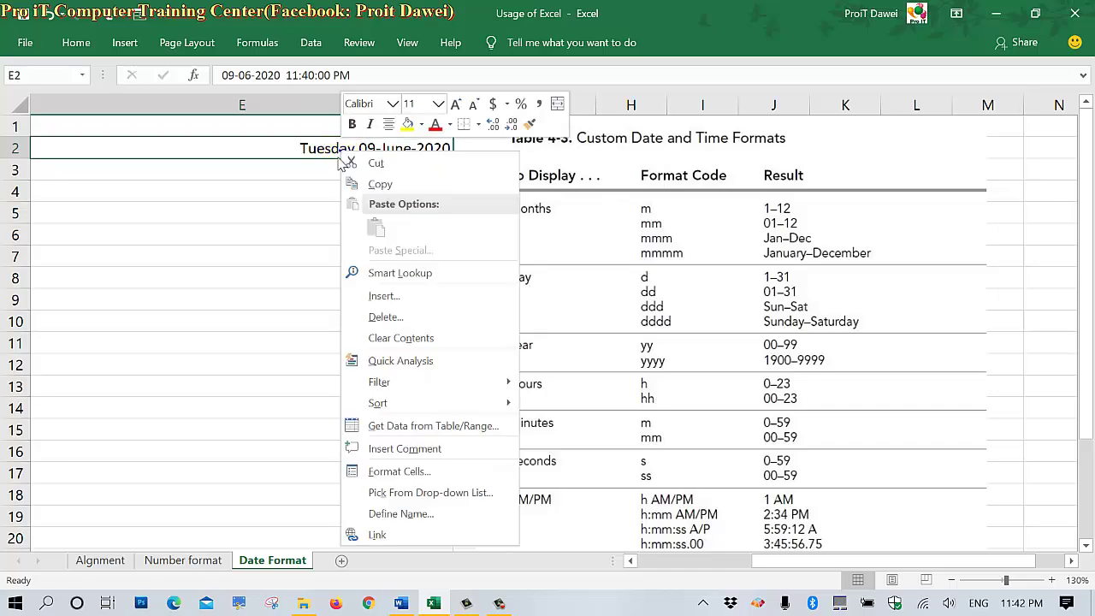
left_click(388, 472)
left_click_drag(295, 150, 149, 186)
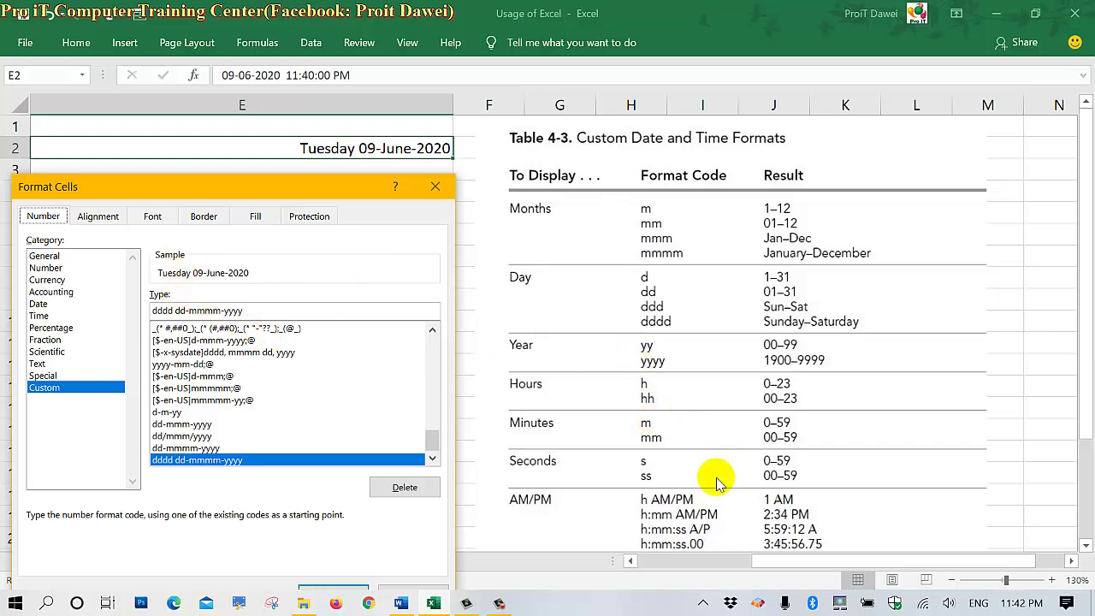
left_click(275, 313)
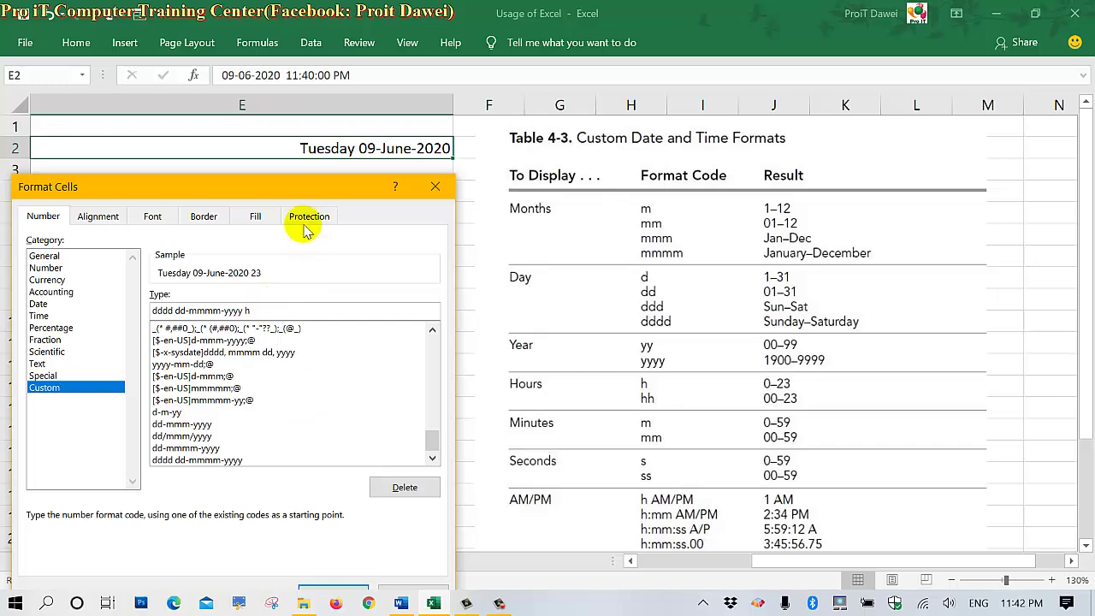
left_click_drag(282, 188, 277, 171)
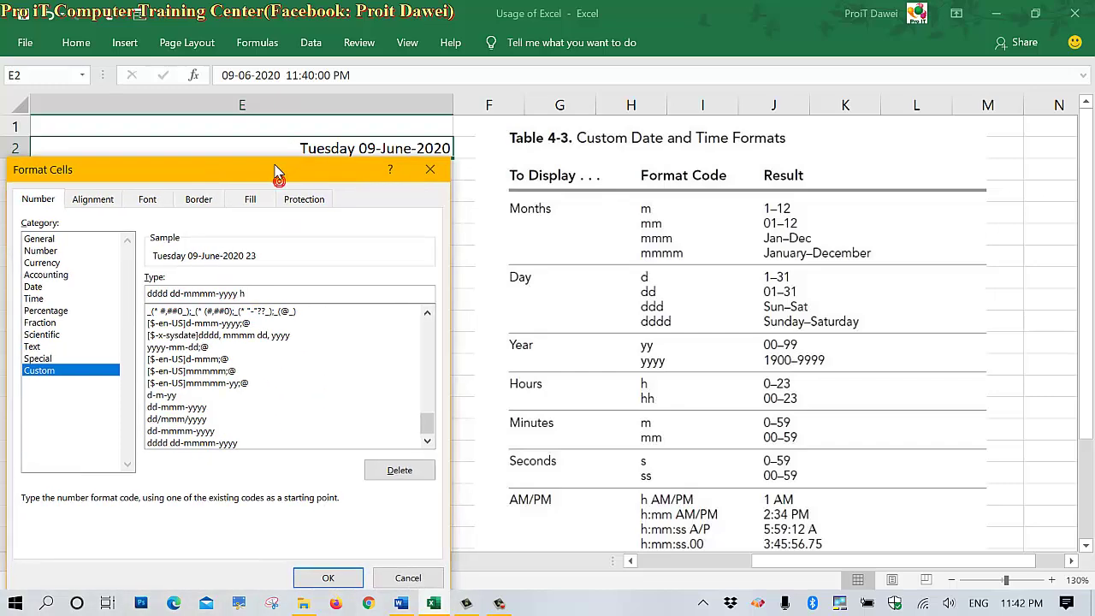
left_click(325, 577)
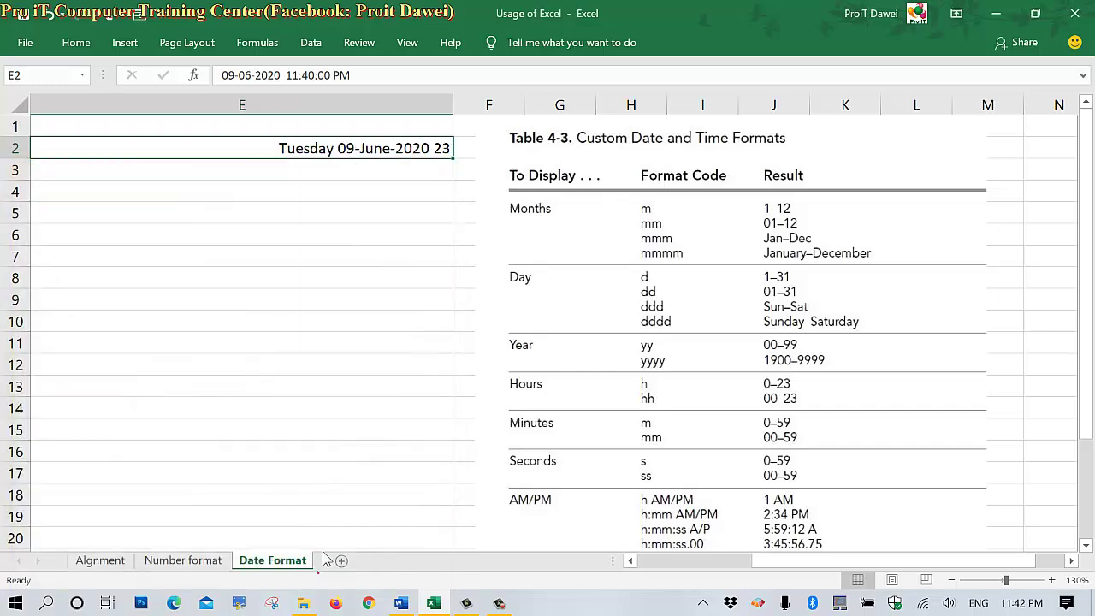
Add a colon after h in E2's custom code, previewing Tuesday 09-June-2020 23:
right_click(446, 157)
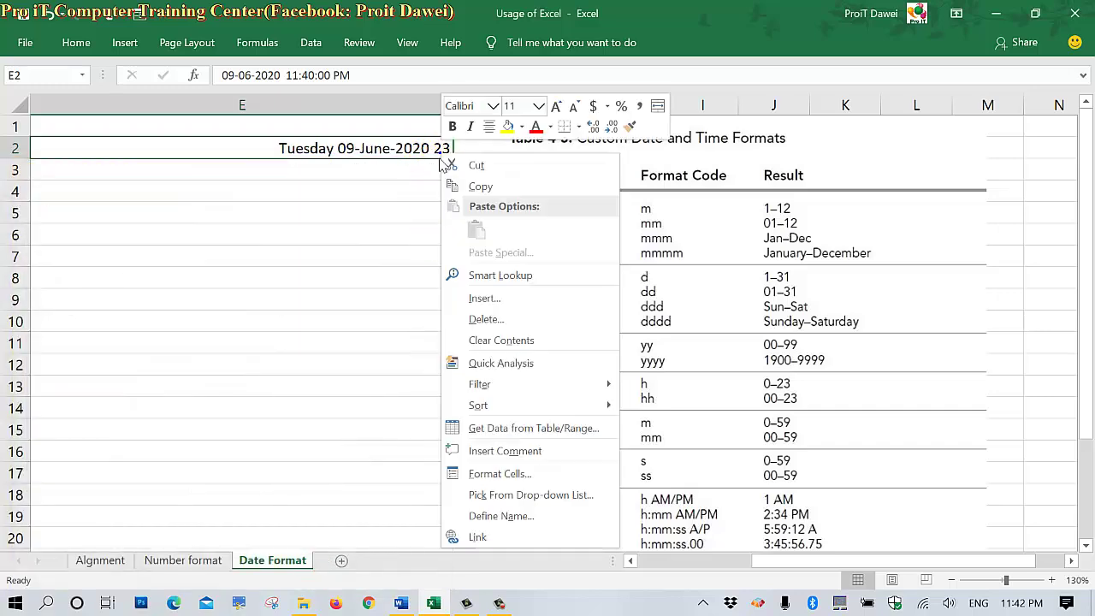
left_click(461, 472)
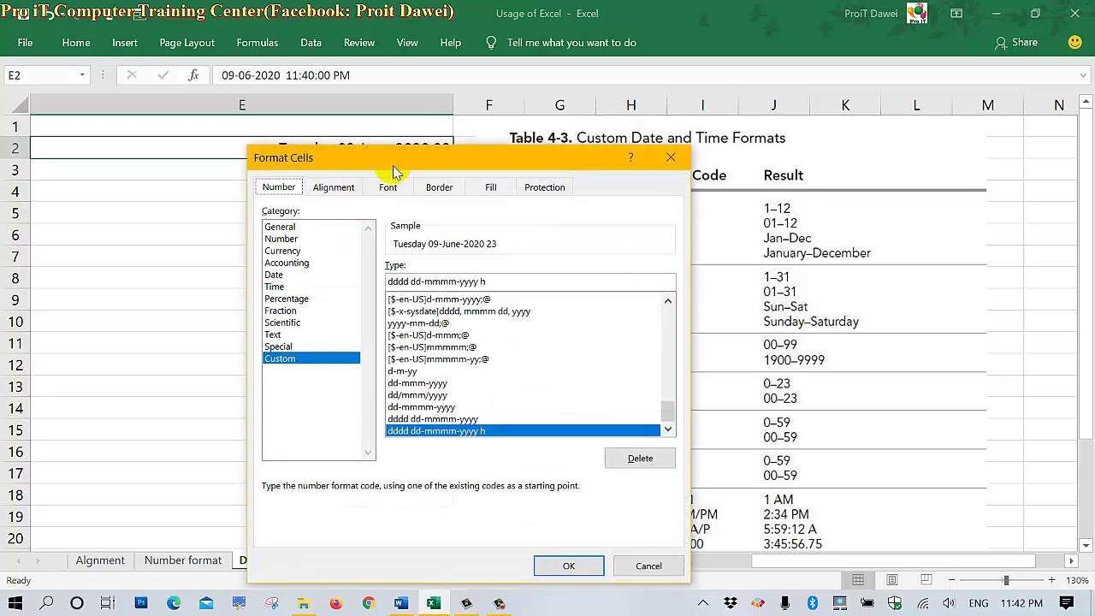
left_click_drag(392, 162, 194, 131)
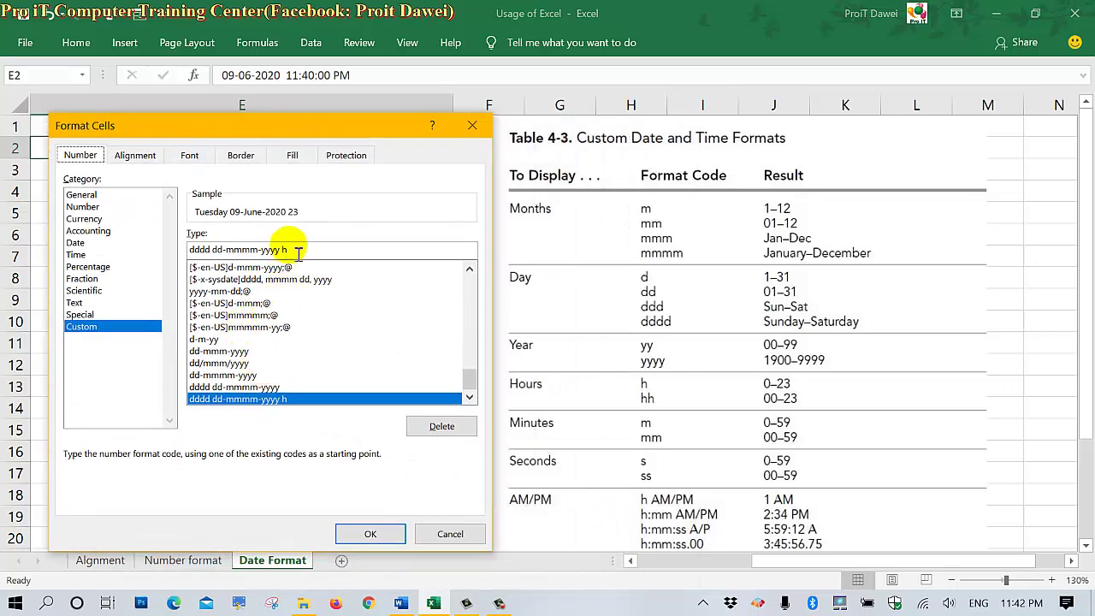
left_click(293, 249)
type(":mm:ss")
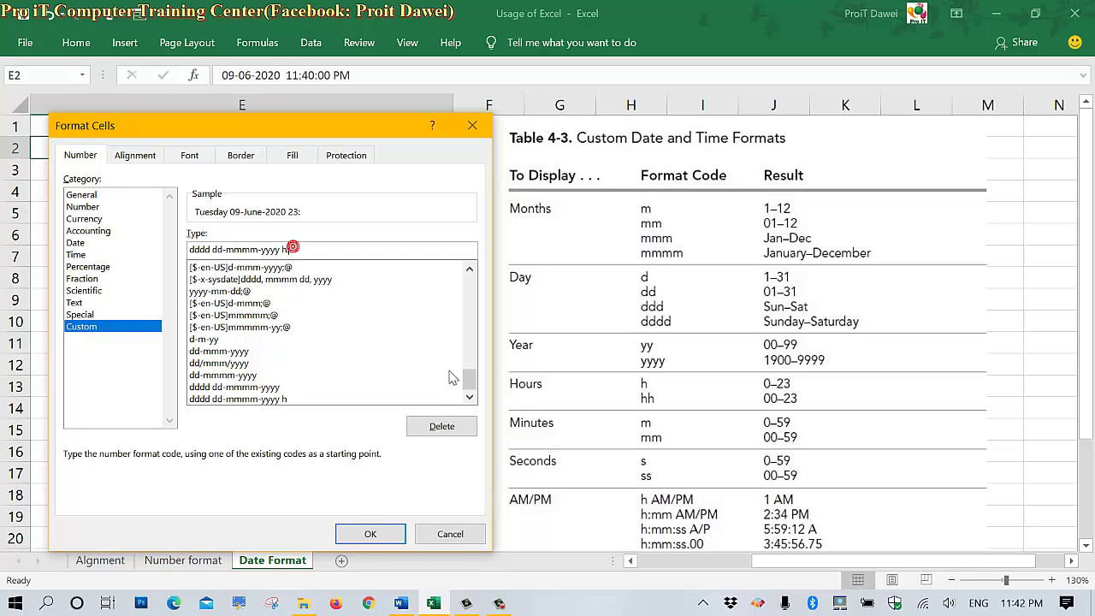
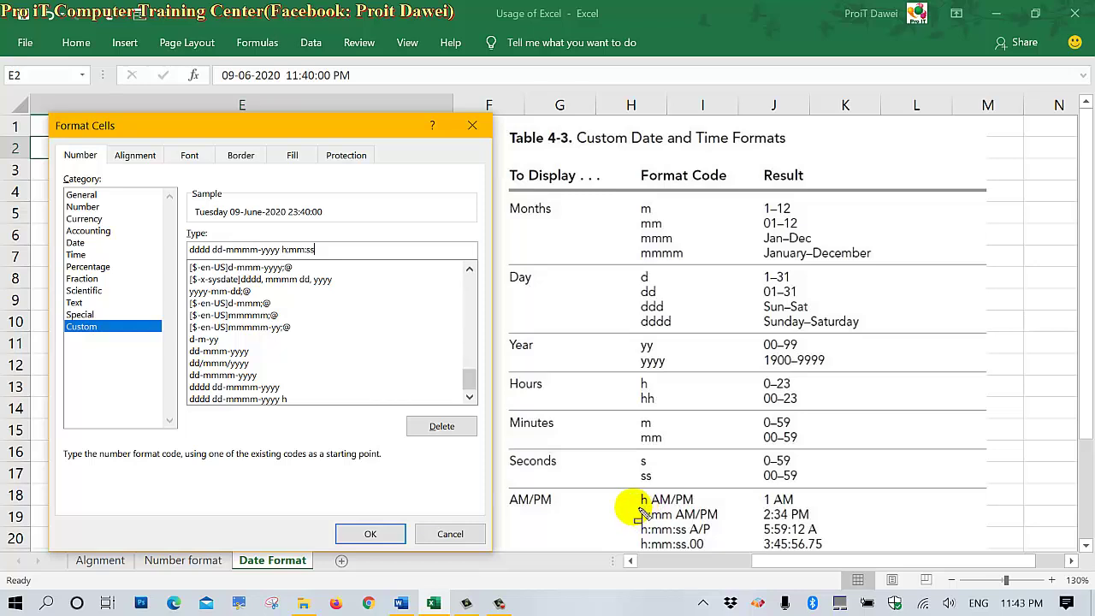
Highlight the h:mm:ss code in the reference table, then apply dddd dd-mmmm-yyyy h:mm:ss to E2
left_click_drag(634, 531, 689, 532)
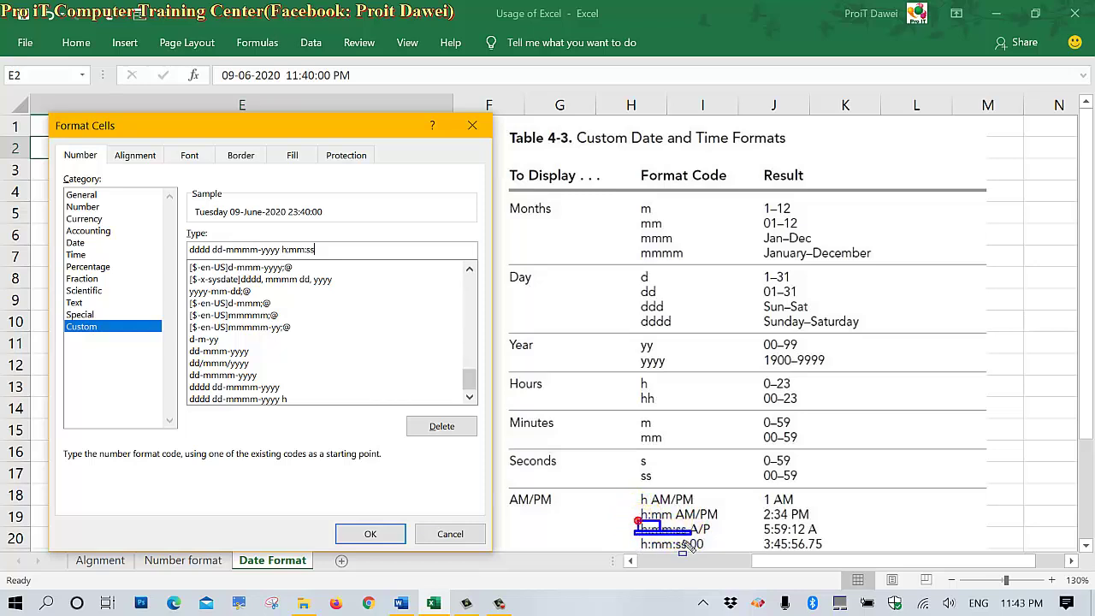
left_click_drag(686, 544, 689, 537)
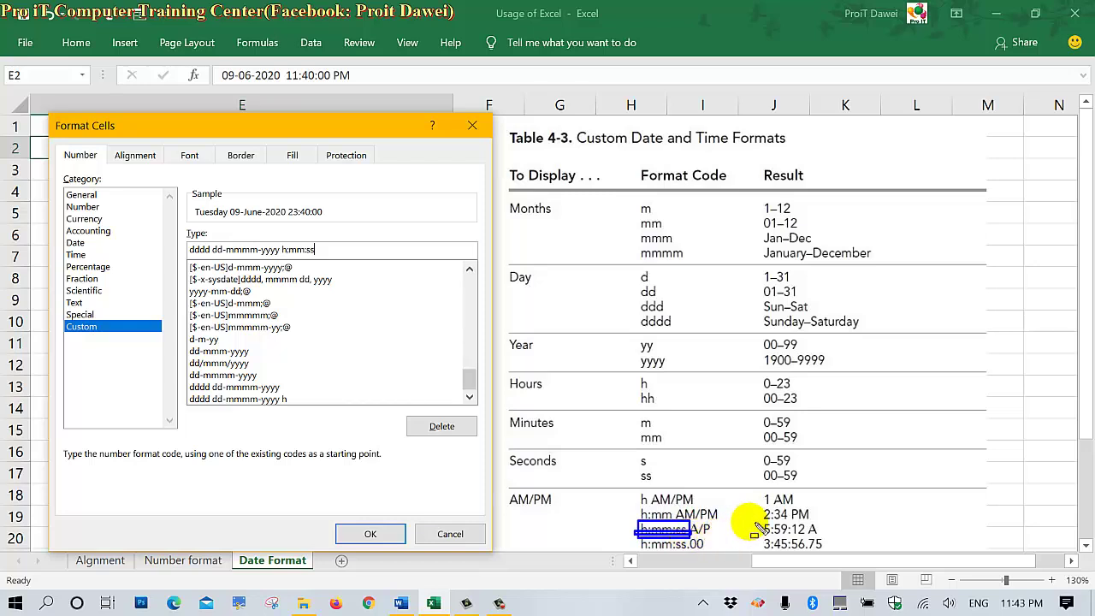
left_click_drag(754, 523, 811, 539)
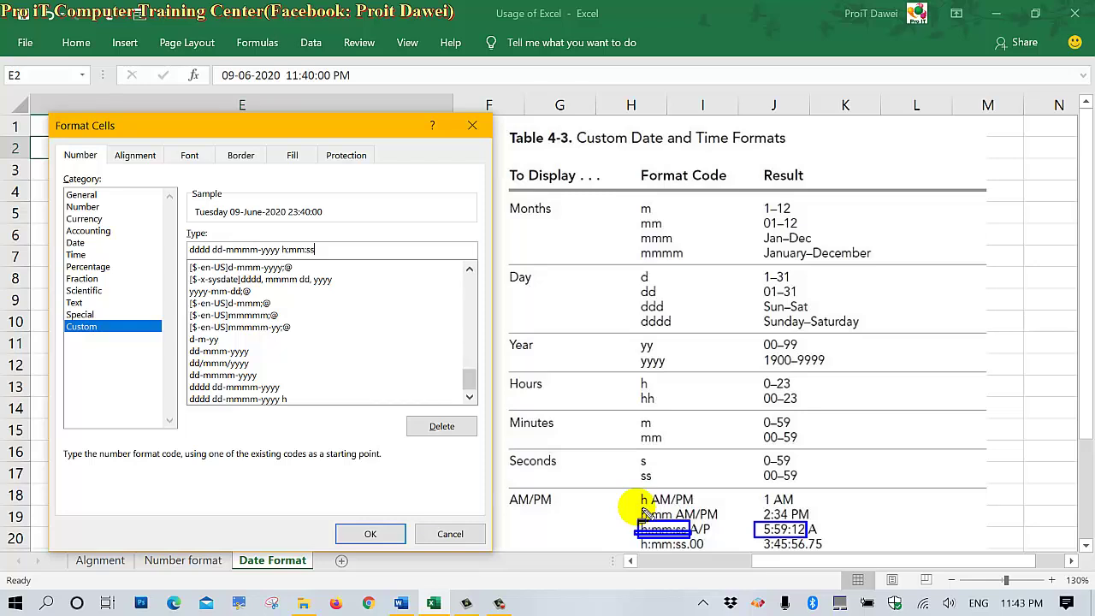
key("Escape")
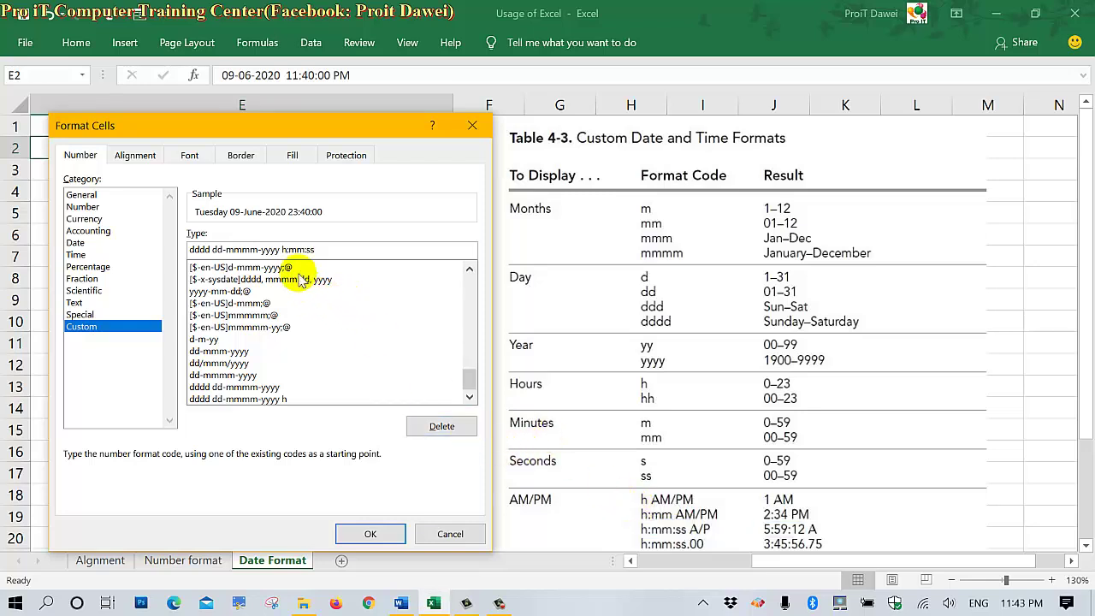
left_click_drag(282, 249, 313, 249)
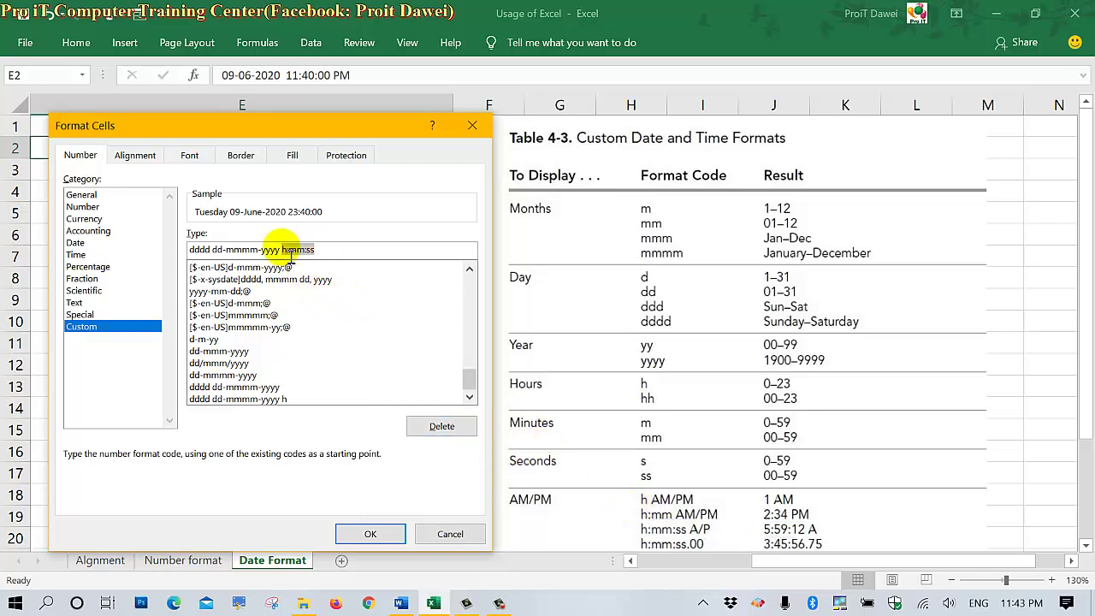
left_click(355, 534)
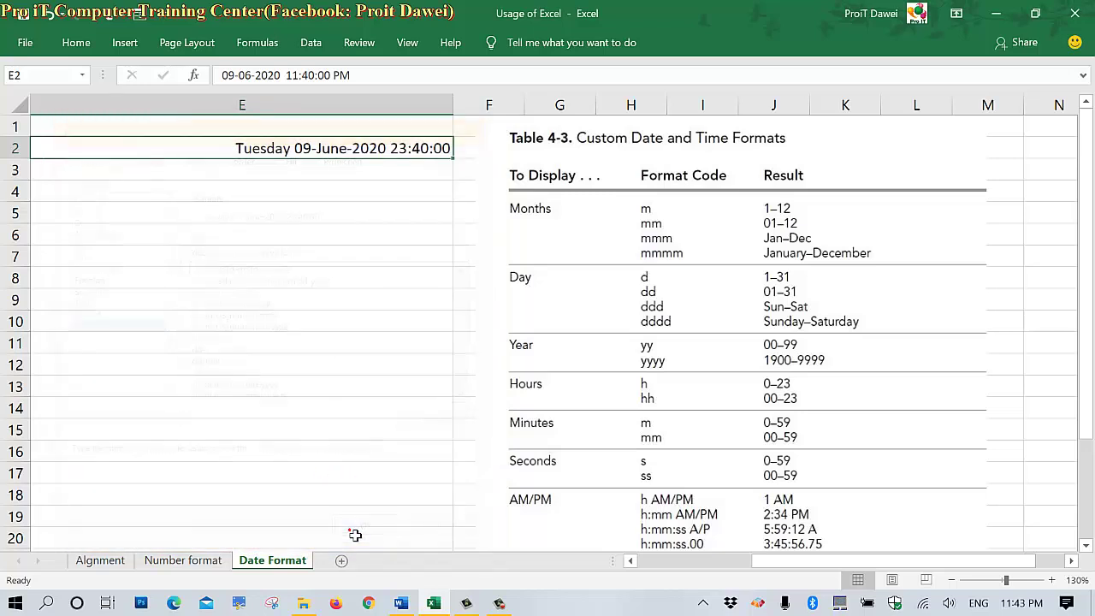
Append AM/PM to E2's custom format code so it shows 11:40:00 PM
right_click(425, 158)
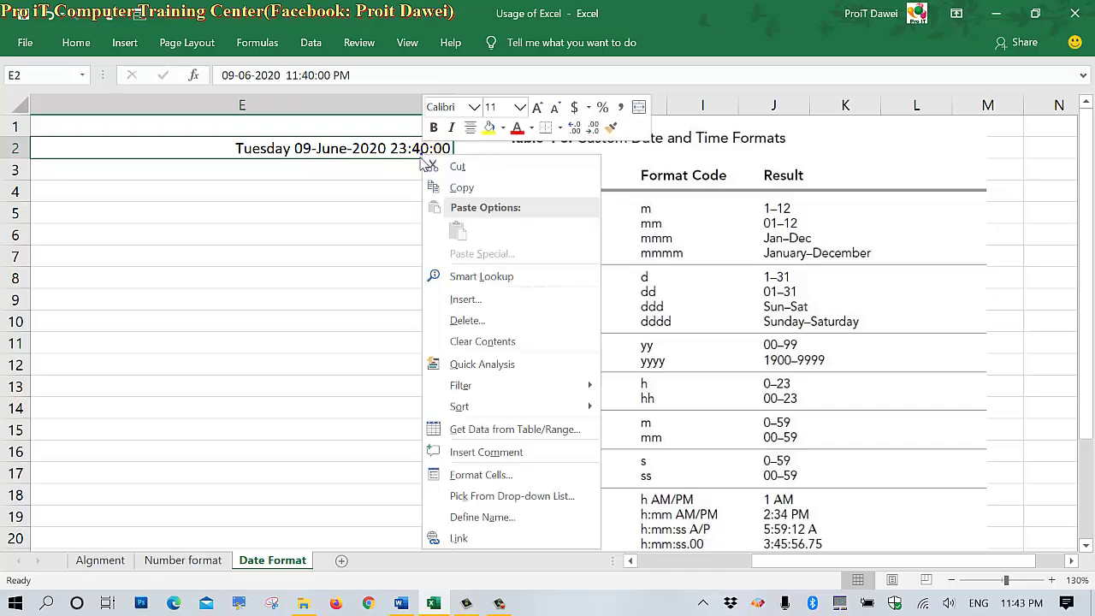
left_click(479, 474)
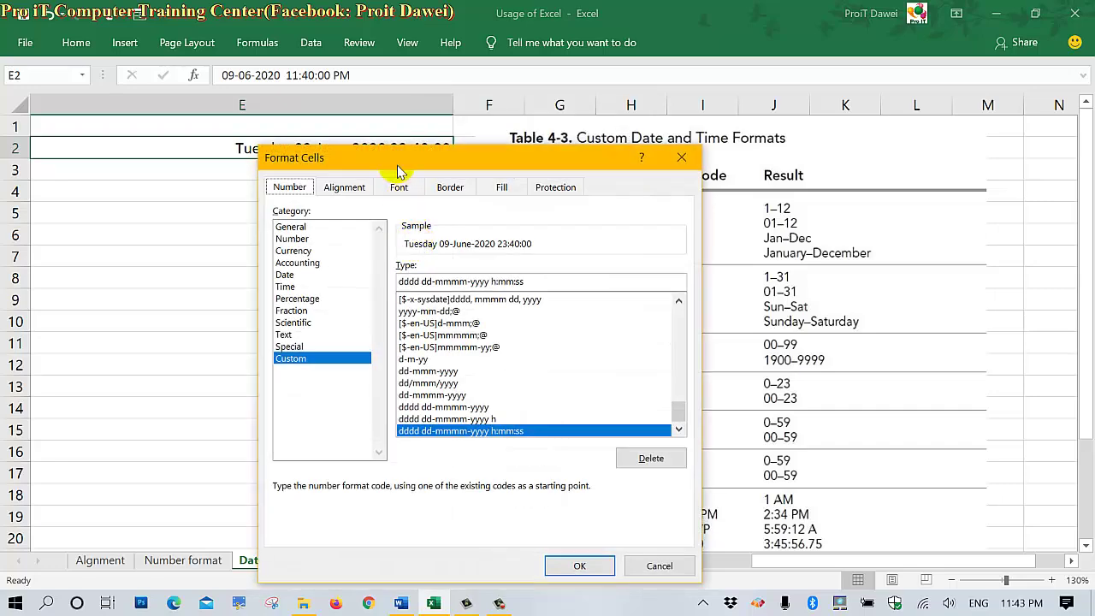
left_click_drag(395, 162, 154, 205)
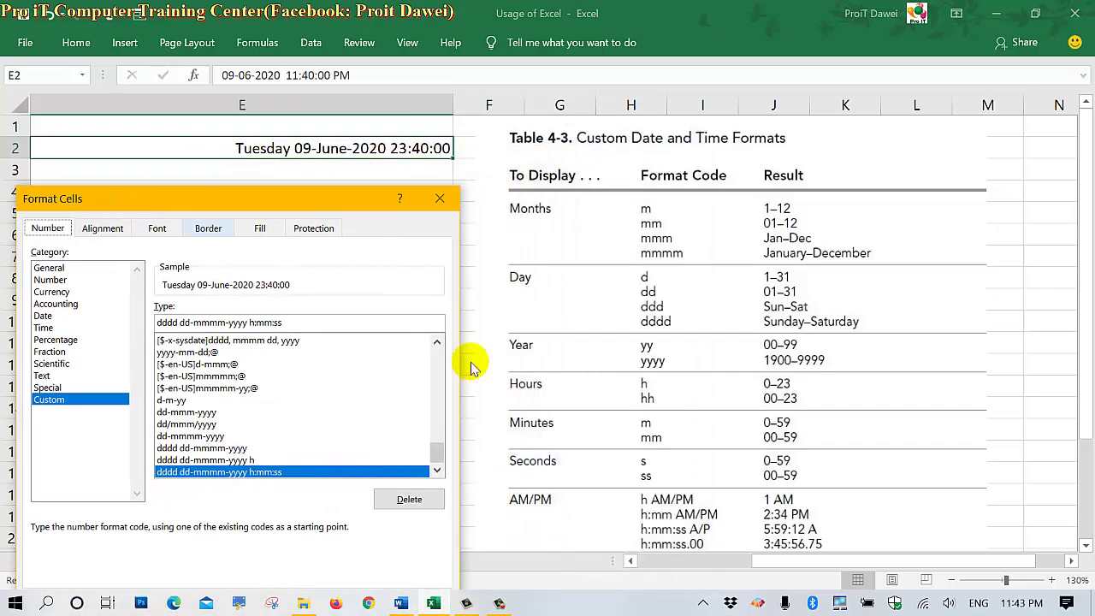
left_click(291, 323)
type("AM/PM")
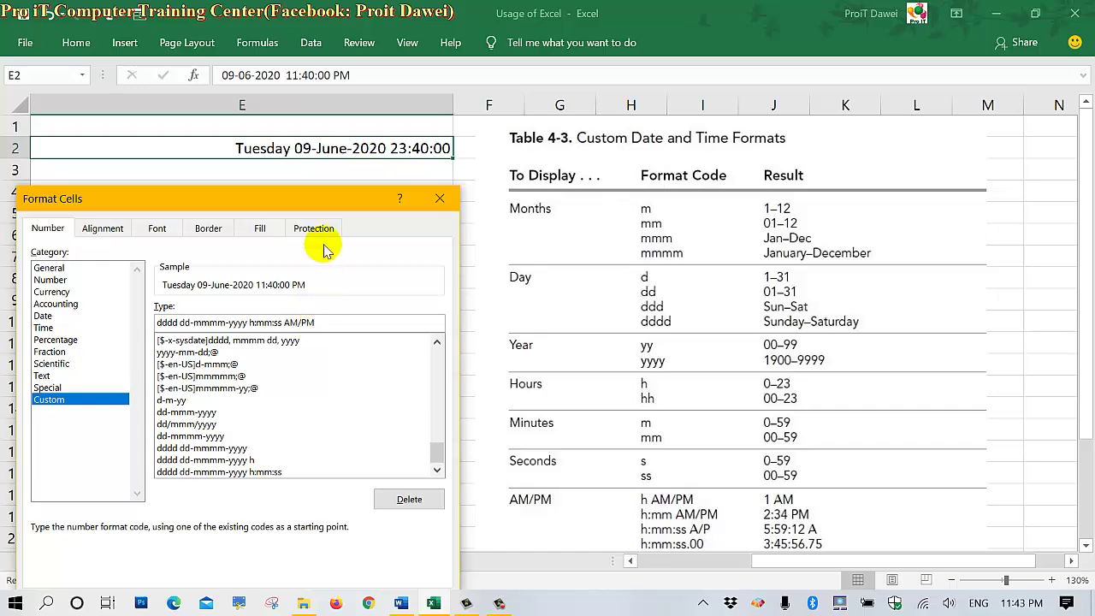
left_click_drag(311, 202, 295, 161)
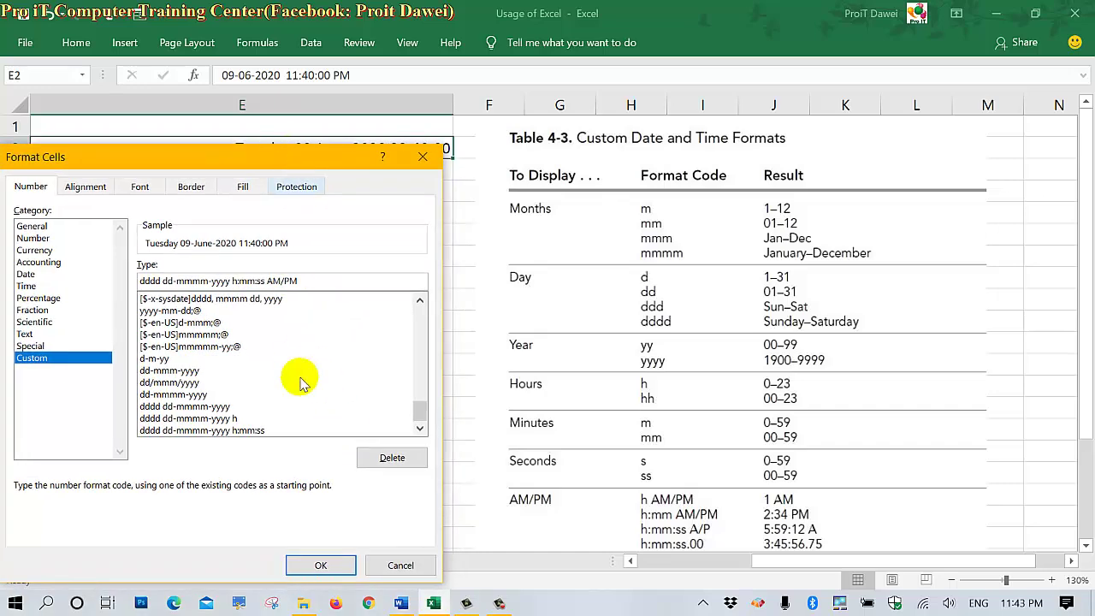
left_click(317, 565)
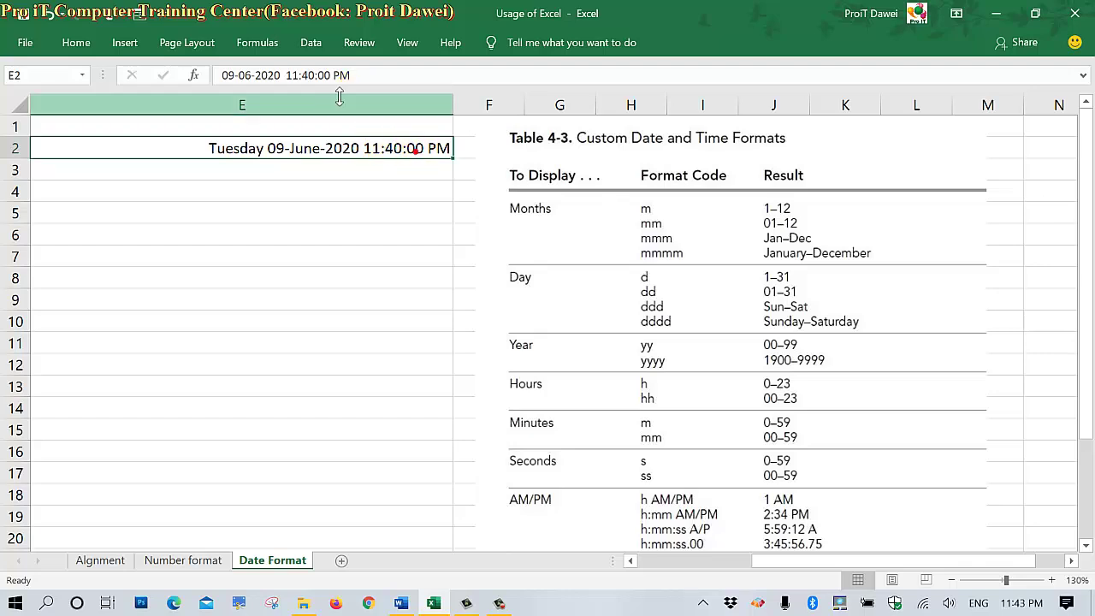
In the formula bar, drop PM from E2's entry and change the hour to 18
left_click(362, 77)
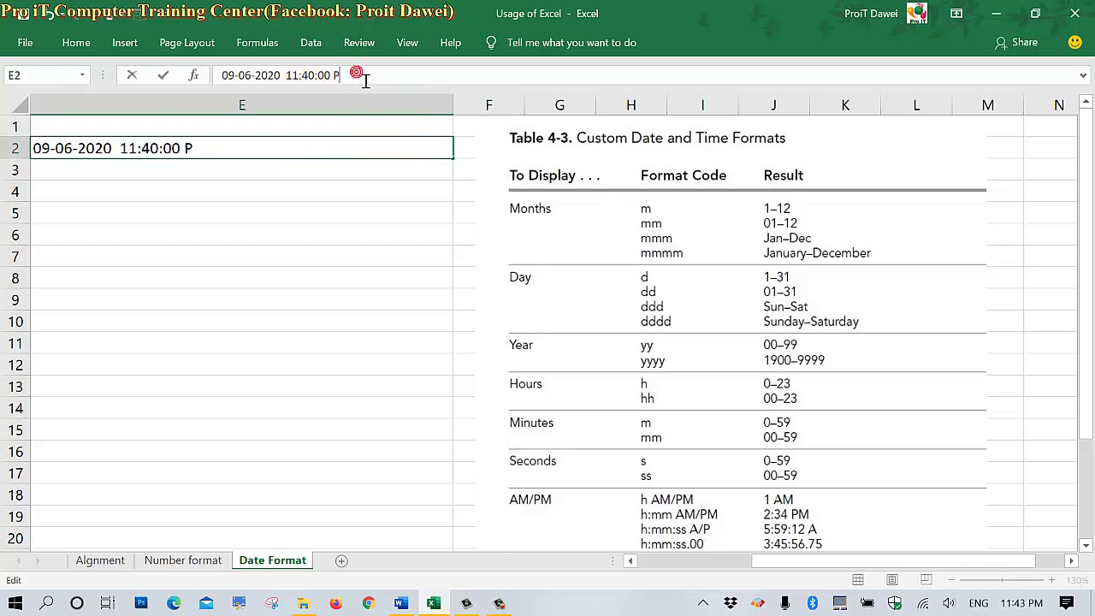
key("BackSpace")
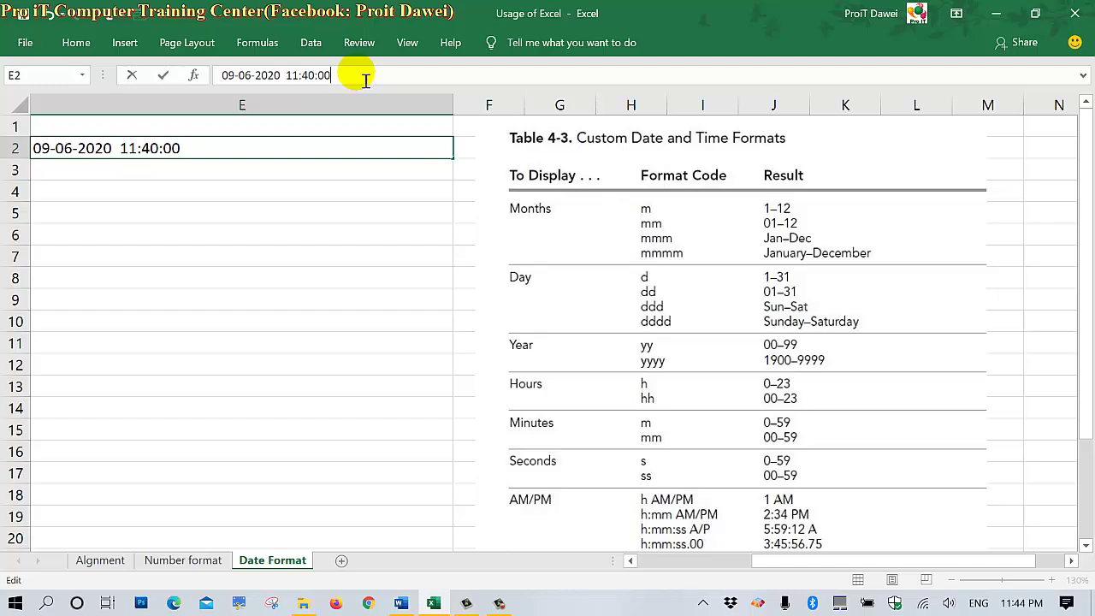
left_click(307, 81)
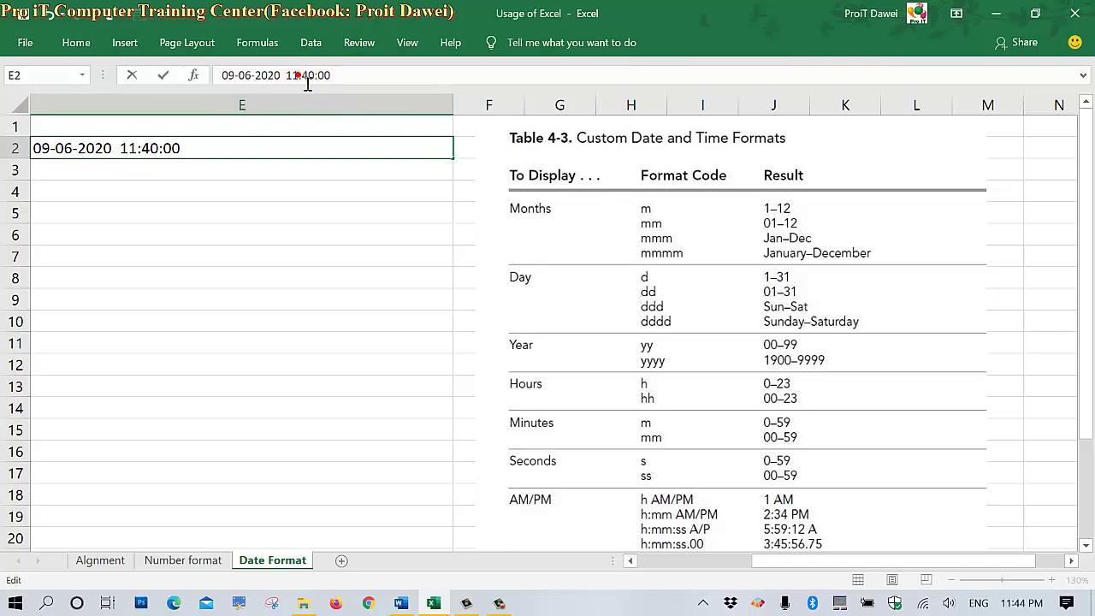
left_click(307, 81)
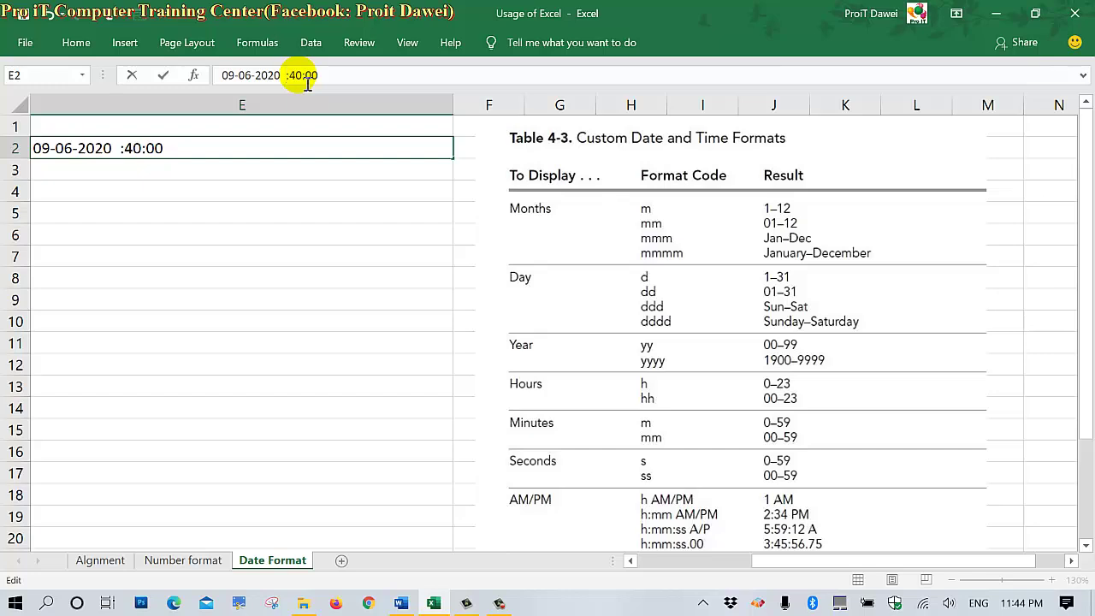
type("19")
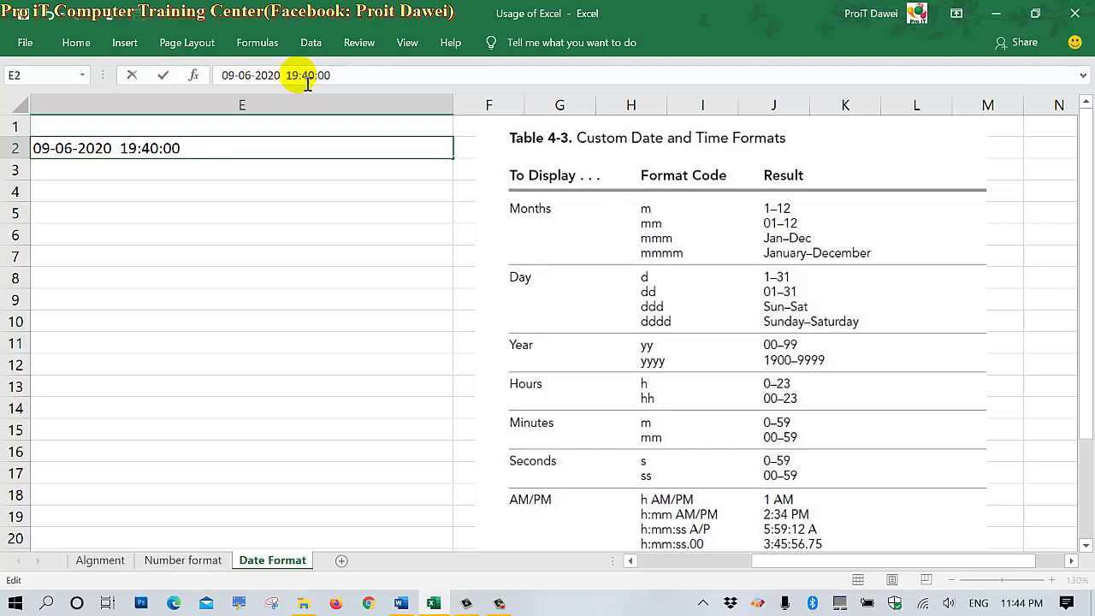
key("BackSpace")
type("8")
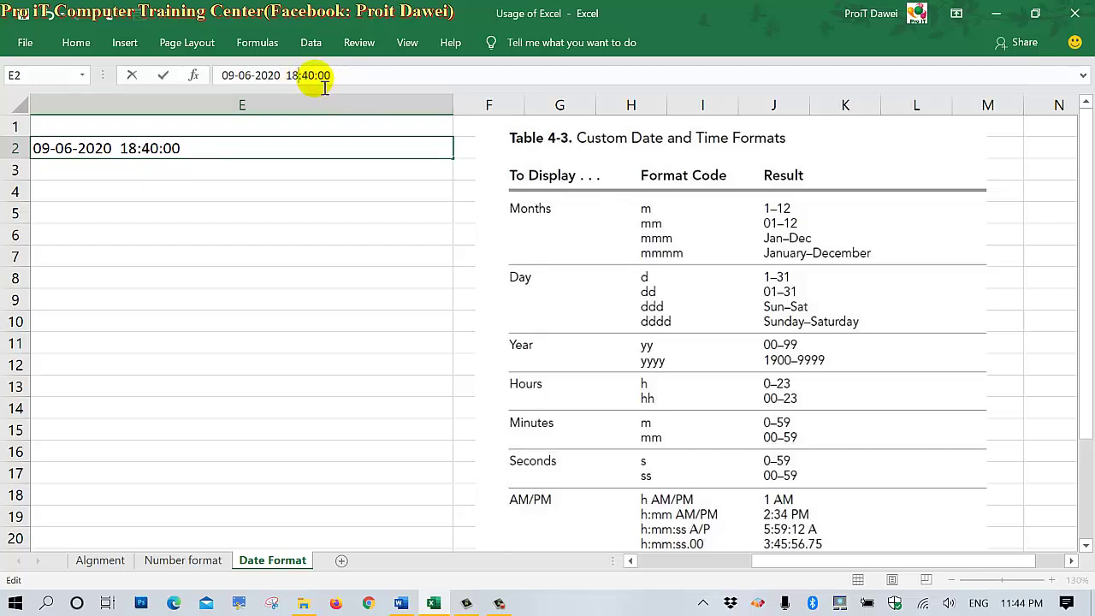
Change E2's minutes to 35 and commit, giving Tuesday 09-June-2020 6:35:00 PM
left_click(317, 85)
key("BackSpace")
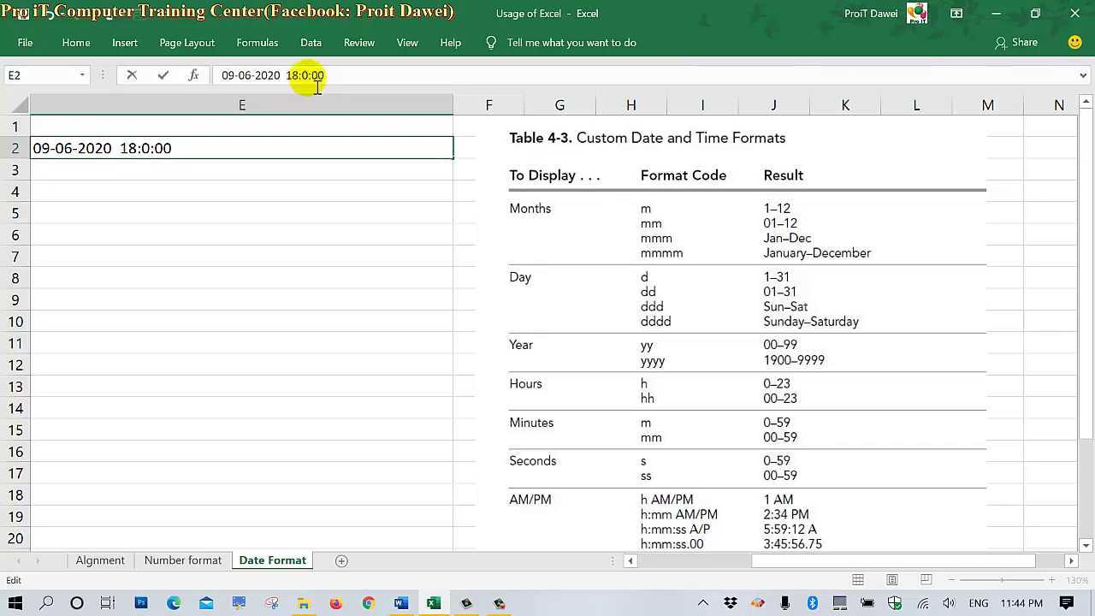
type("4")
key("BackSpace")
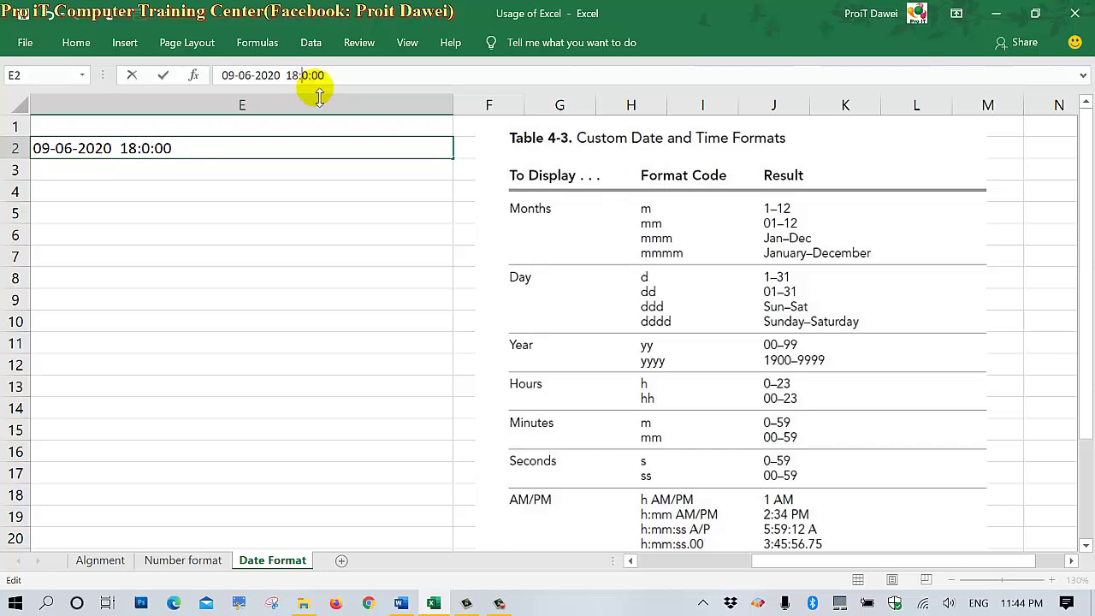
type("3")
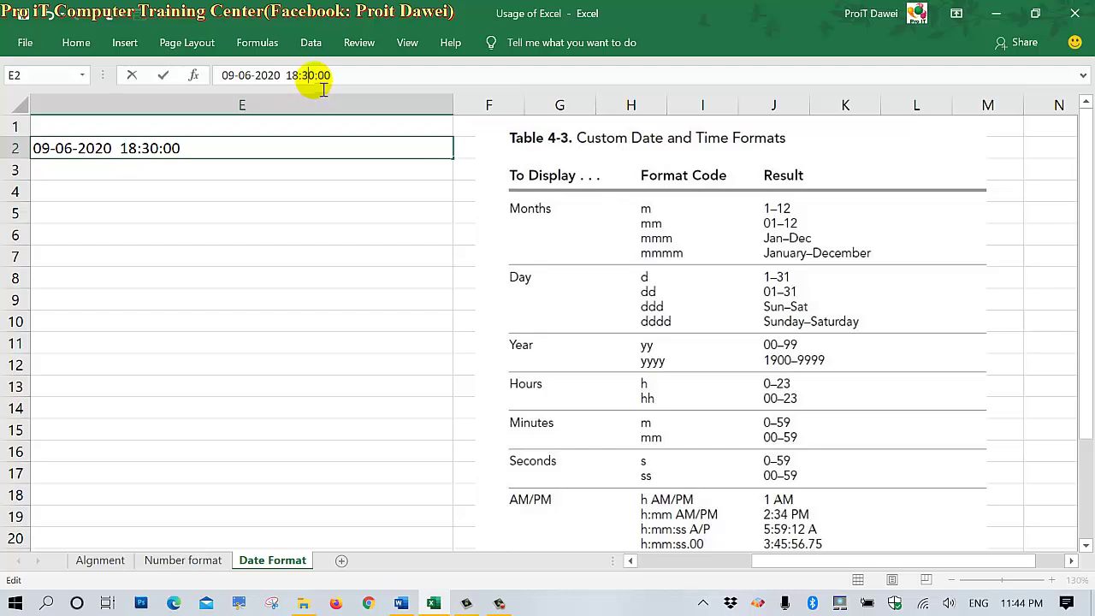
left_click(322, 85)
key("BackSpace")
type("5")
key("Return")
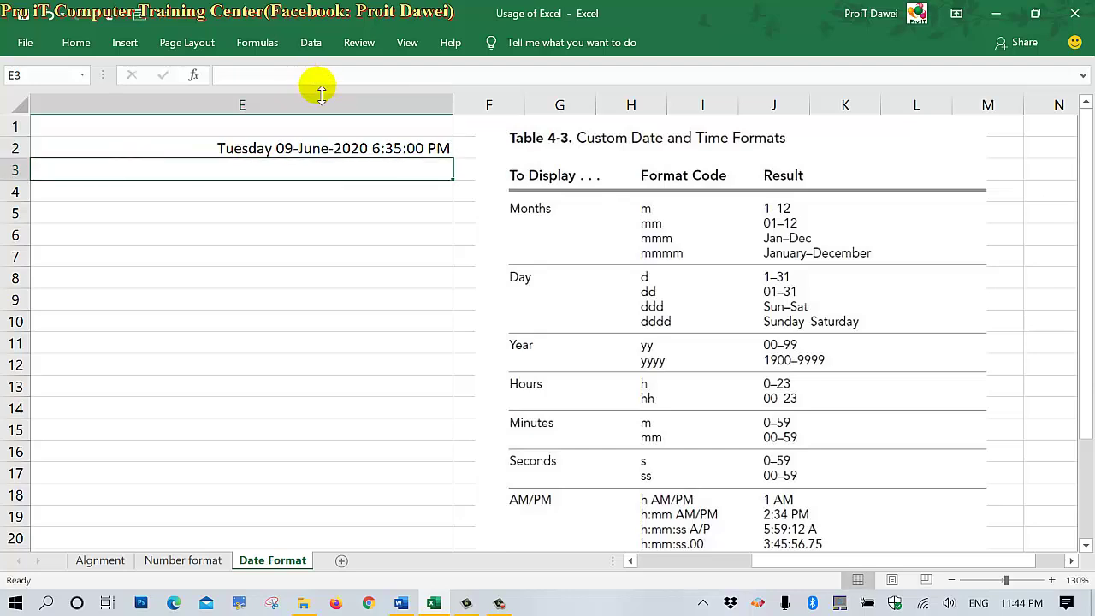
Check cells E2, E4 and E7, then drag the format-codes table picture about 200 px right
left_click(406, 149)
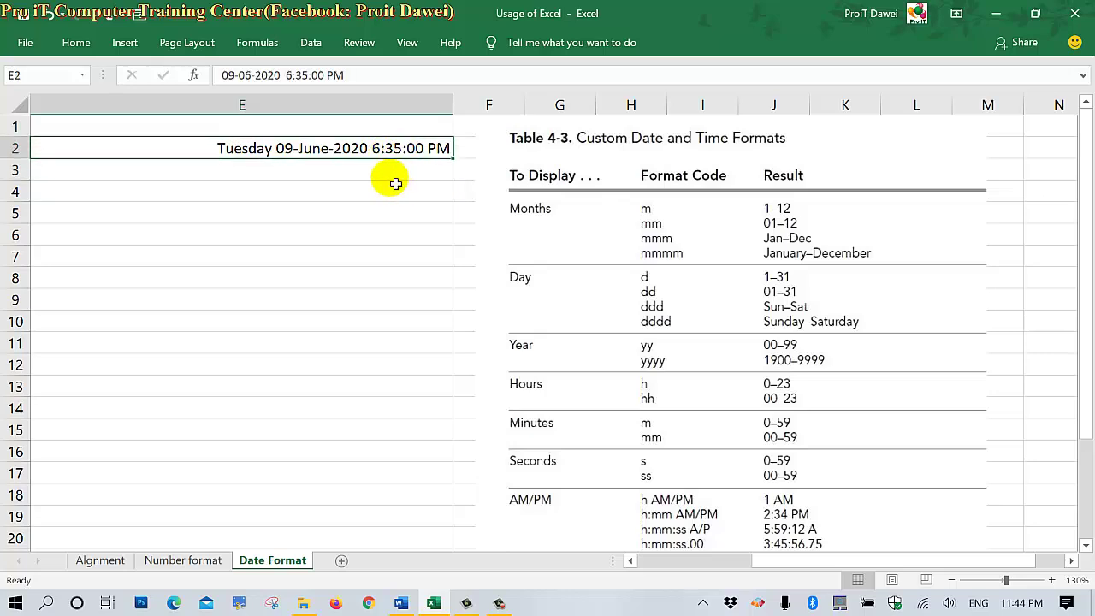
left_click(295, 197)
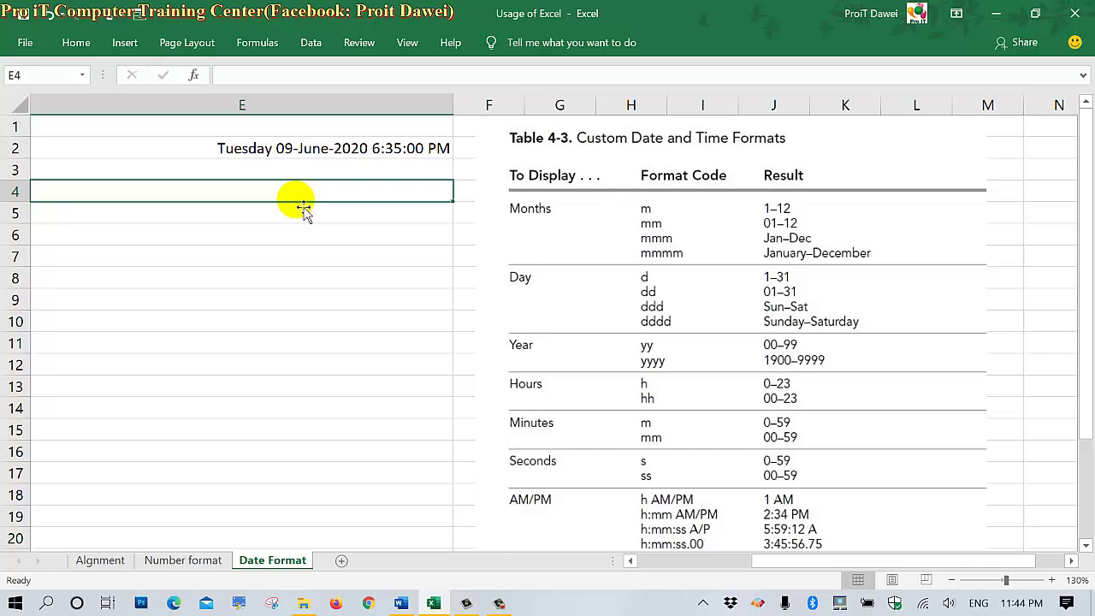
left_click(241, 254)
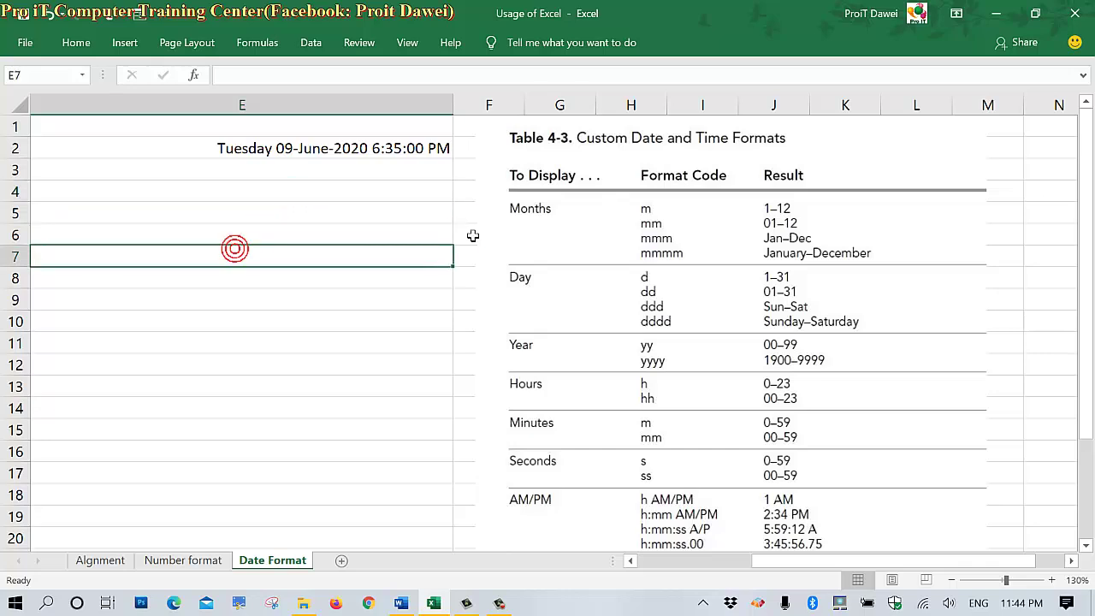
left_click_drag(543, 237, 715, 240)
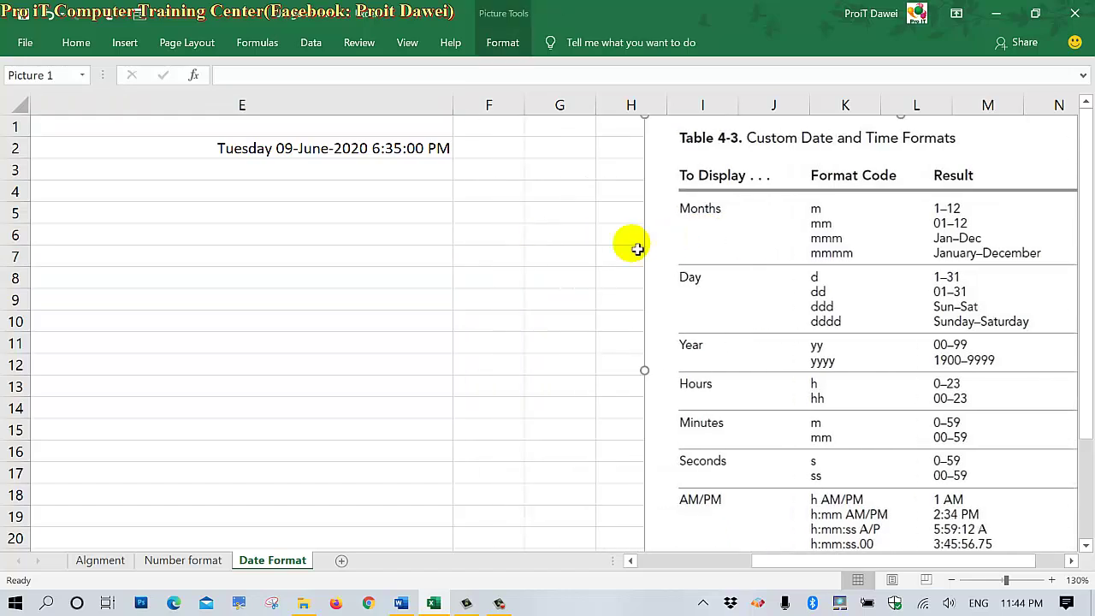
left_click(488, 274)
Label F8 'Hour', widen column F, and note 'Ctrl + Shift + ;' in F9
type("Hour")
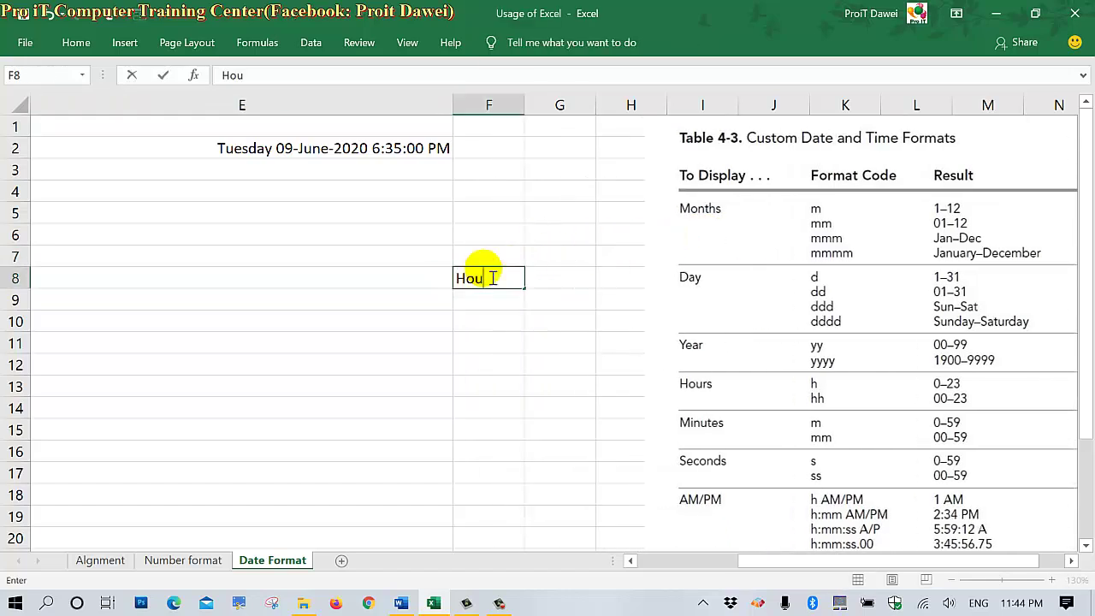
left_click(578, 285)
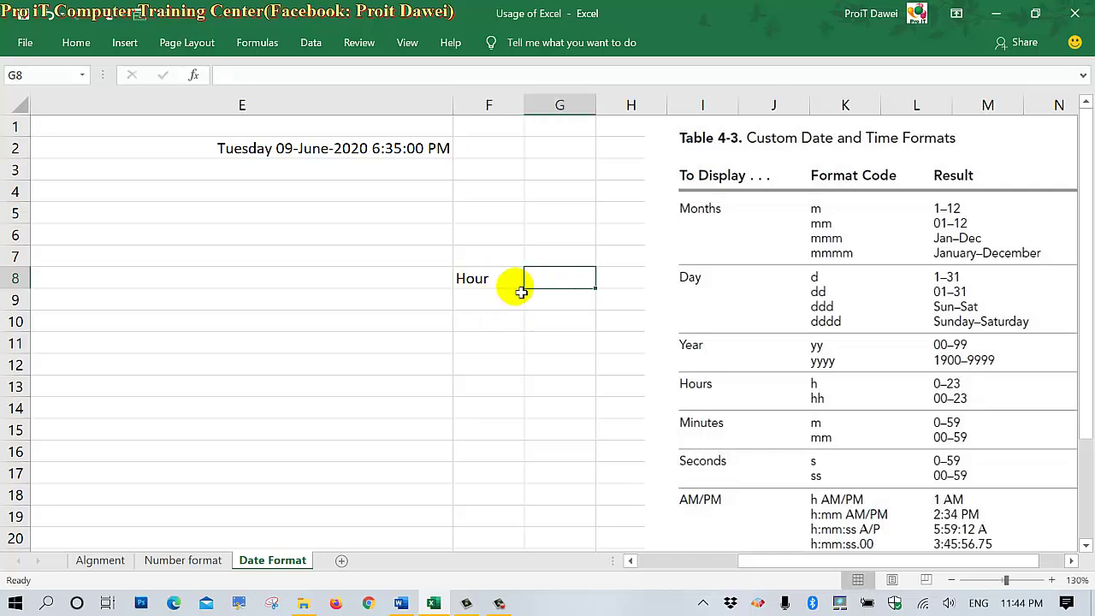
left_click_drag(524, 106, 609, 118)
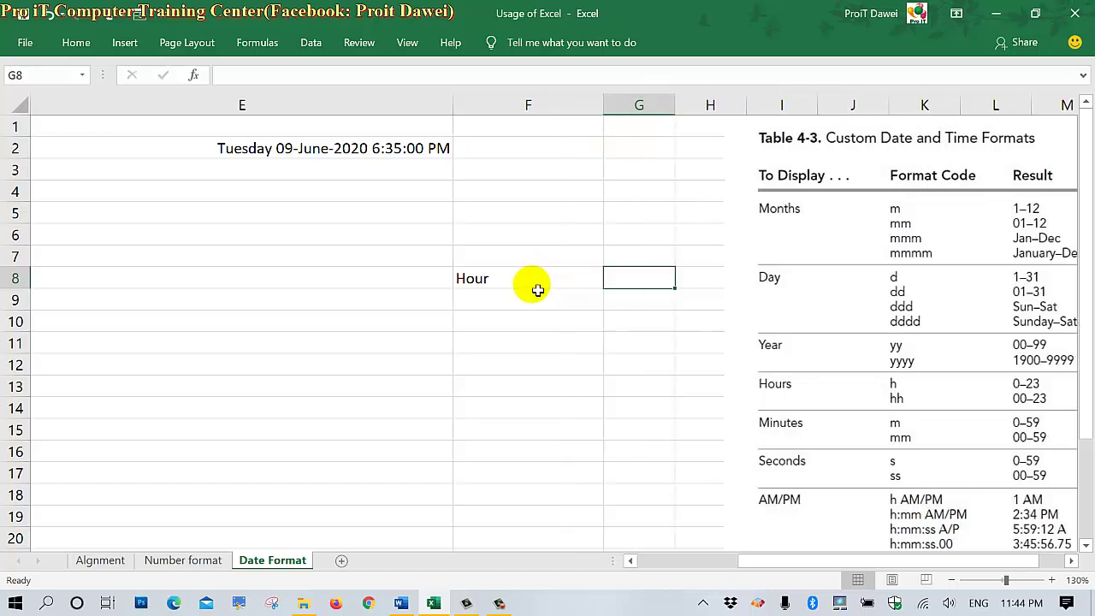
left_click(528, 299)
type("Ctrl +")
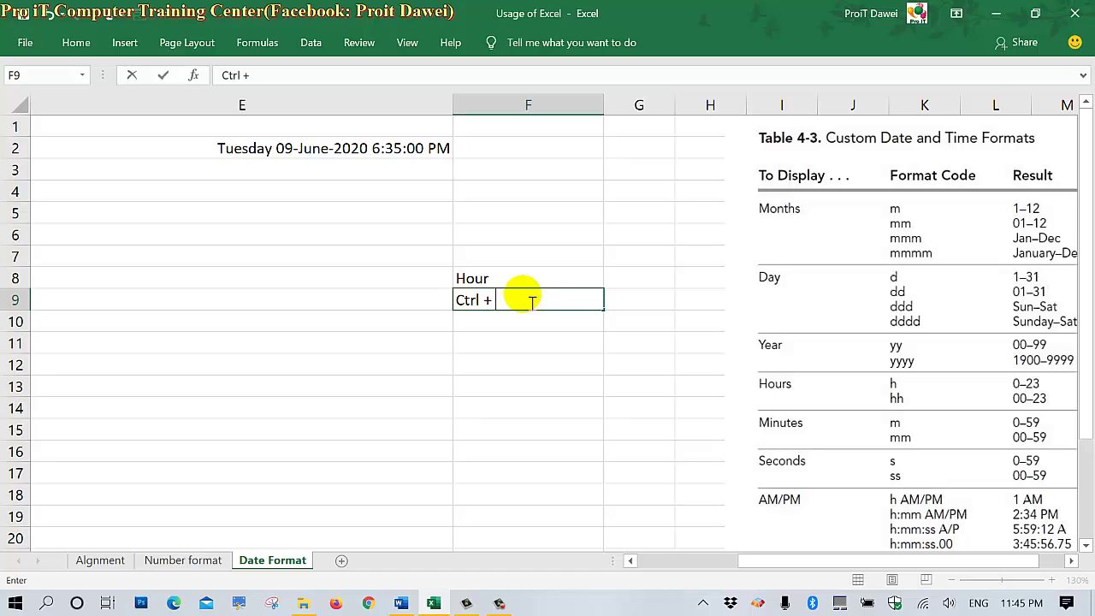
type("Shift + ;")
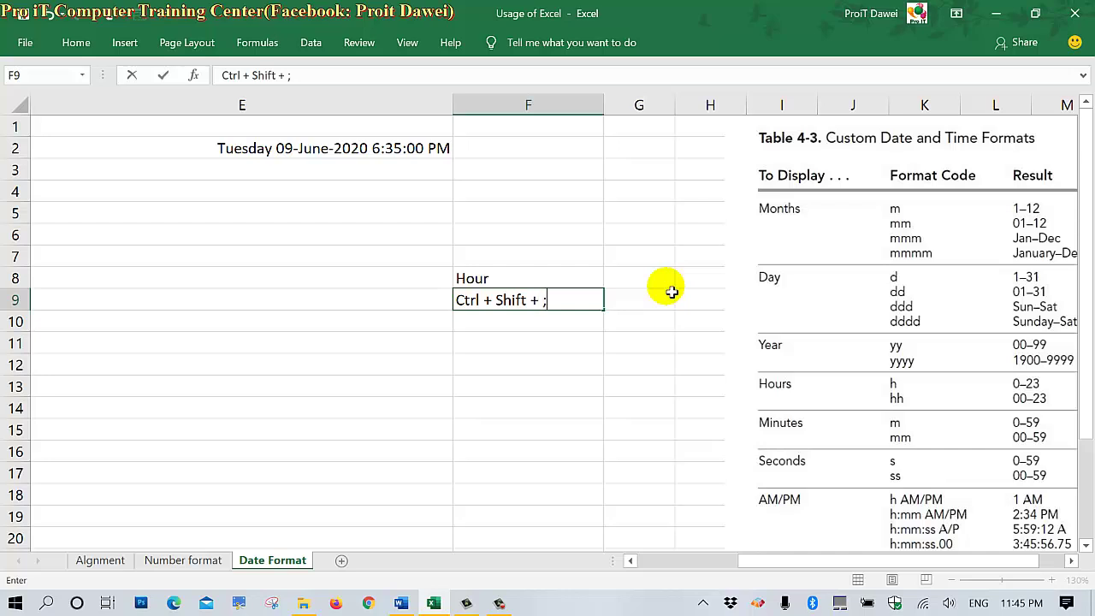
key("Return")
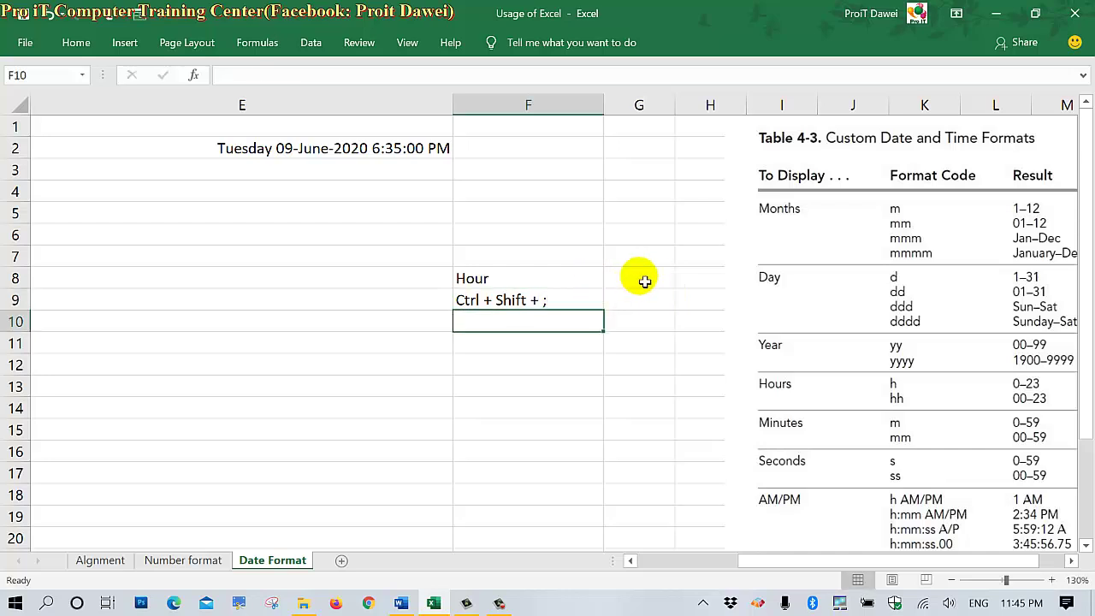
Label G8 'today date' and note 'Ctrl + ;' beneath it in G9
left_click(645, 280)
type("Da")
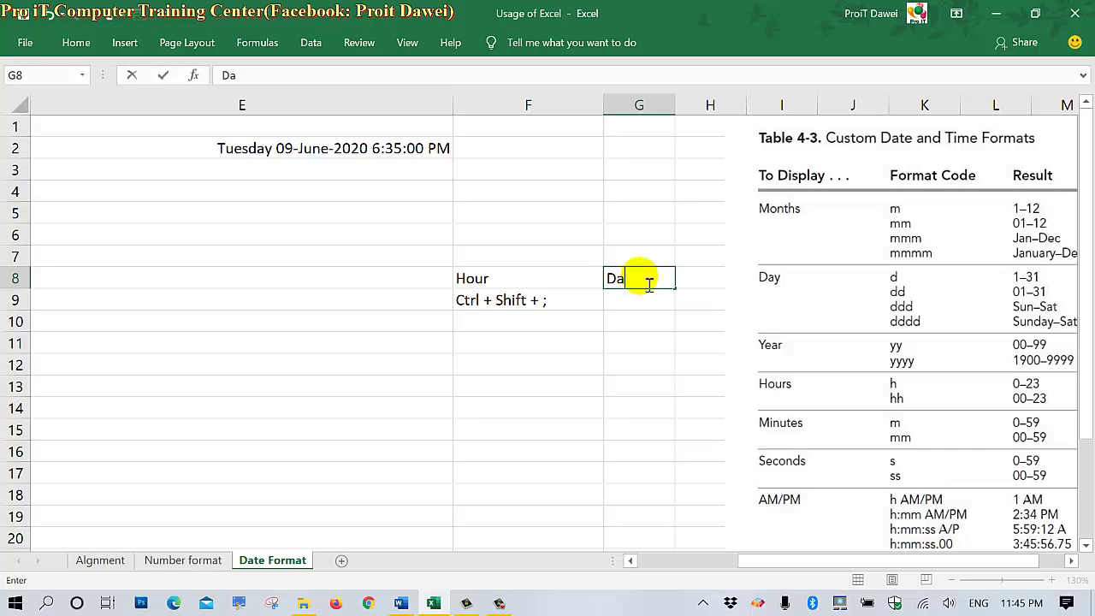
key("BackSpace")
key("BackSpace")
type("R")
key("BackSpace")
type("today date")
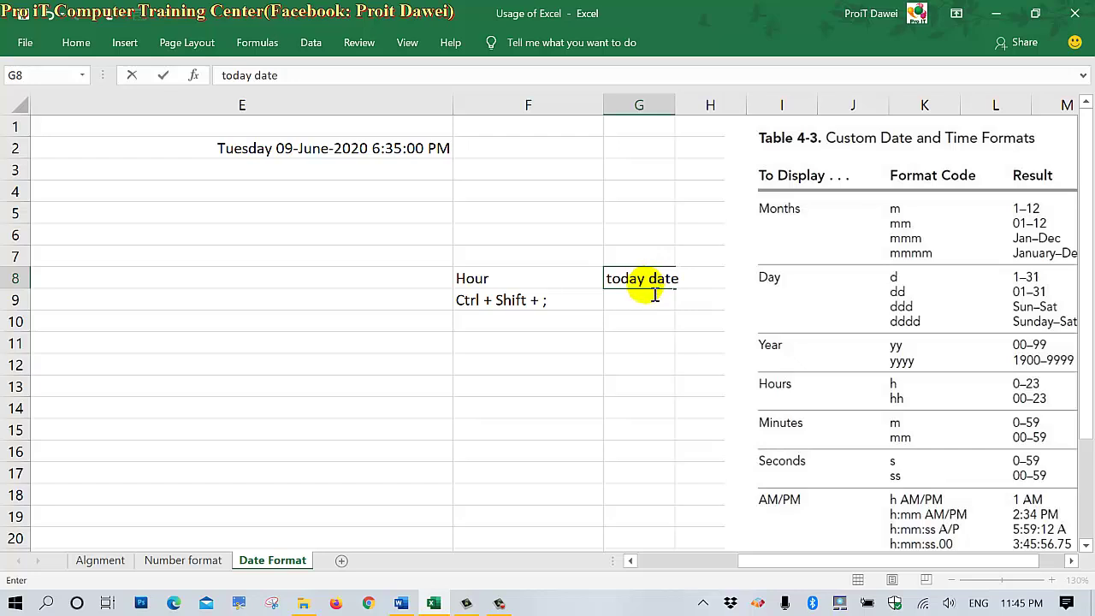
left_click(641, 318)
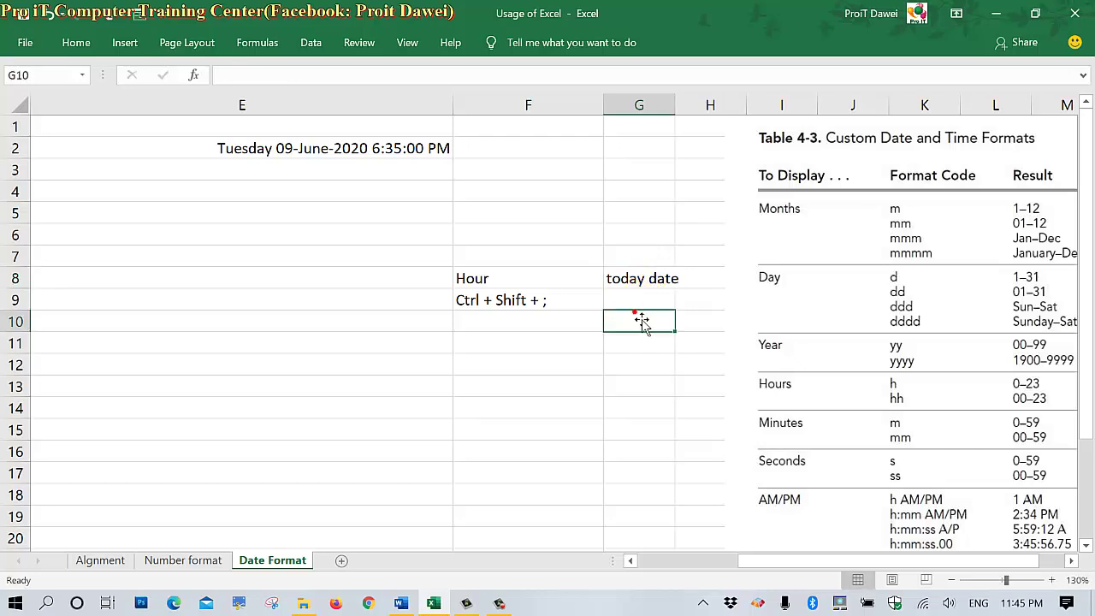
left_click(634, 303)
type("Ctrl + ;")
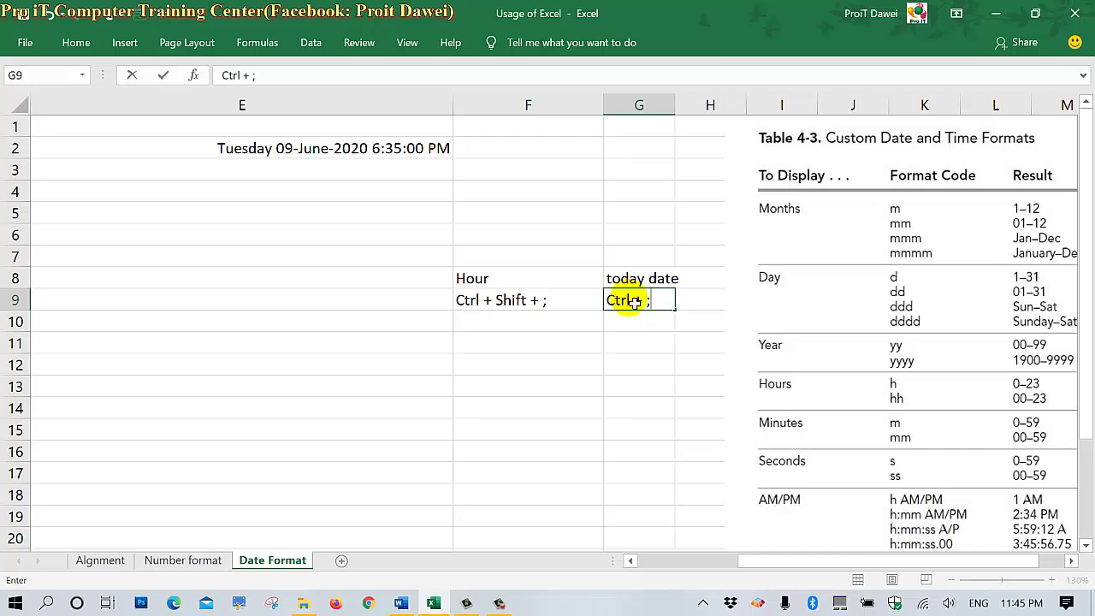
key("Return")
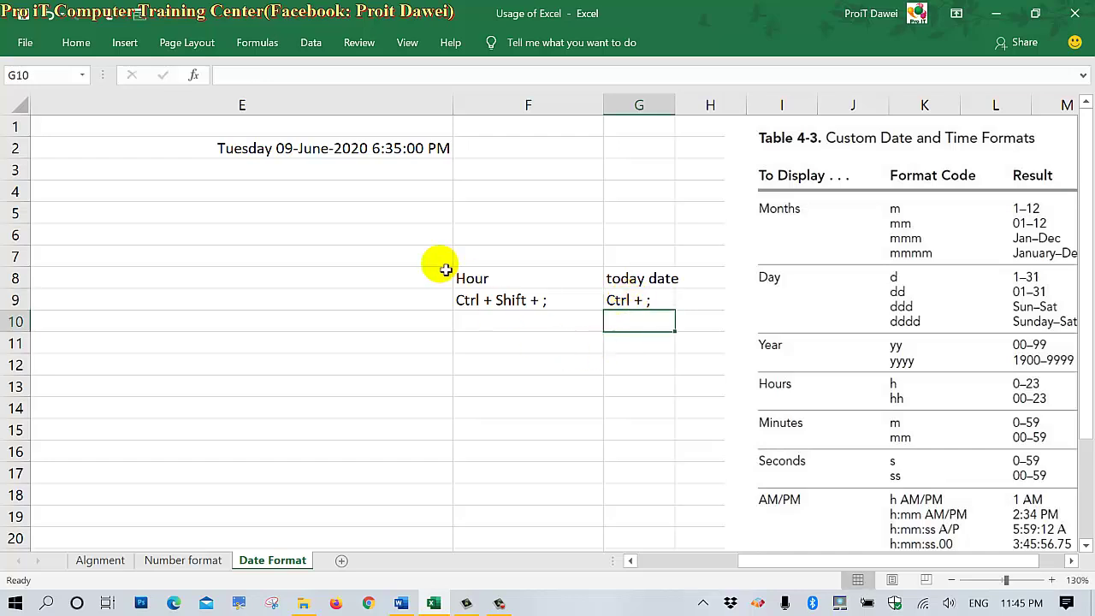
Highlight the Ctrl + Shift + ; shortcut in the F9 note
double_click(317, 193)
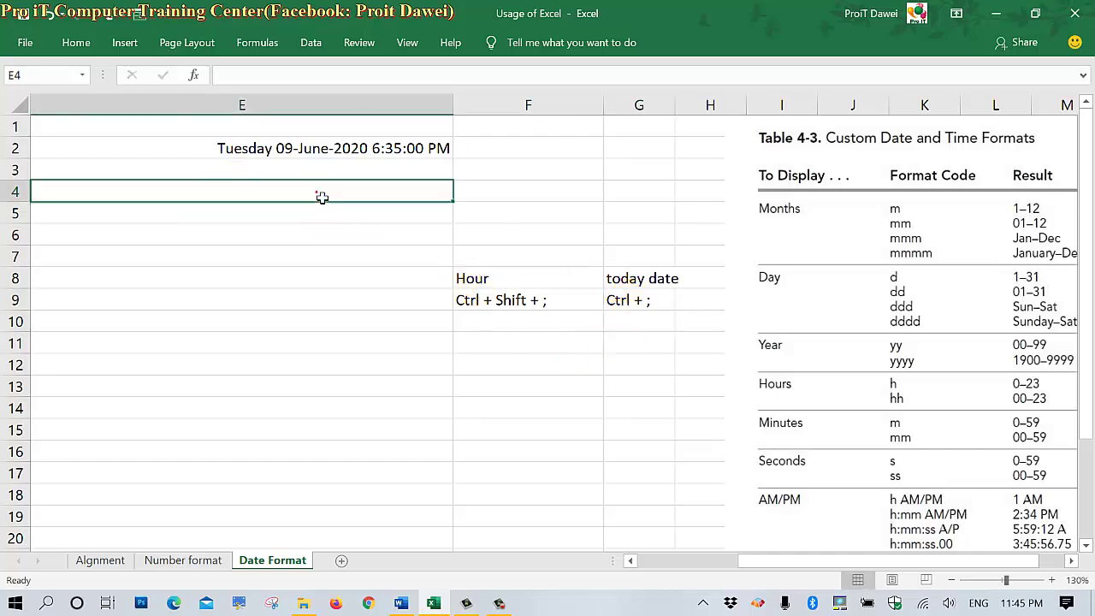
left_click(556, 302)
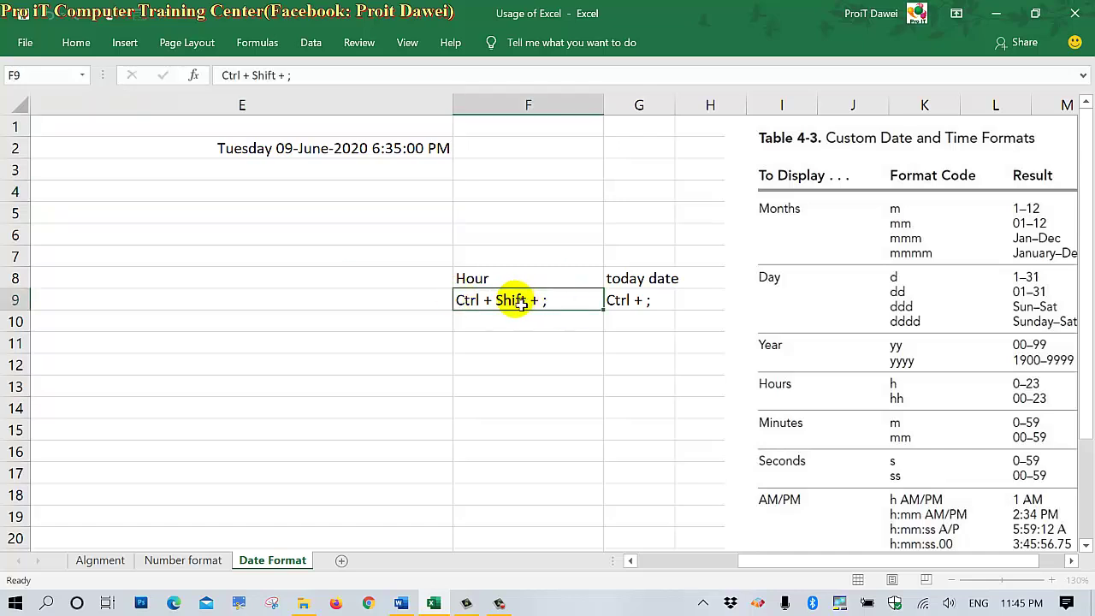
double_click(484, 303)
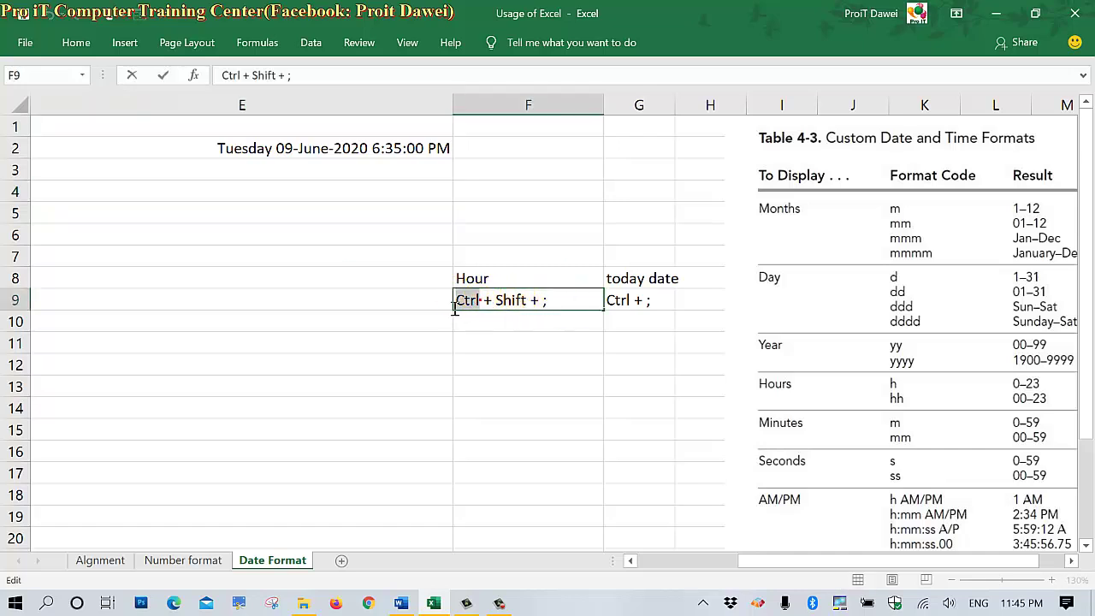
left_click_drag(454, 306, 521, 306)
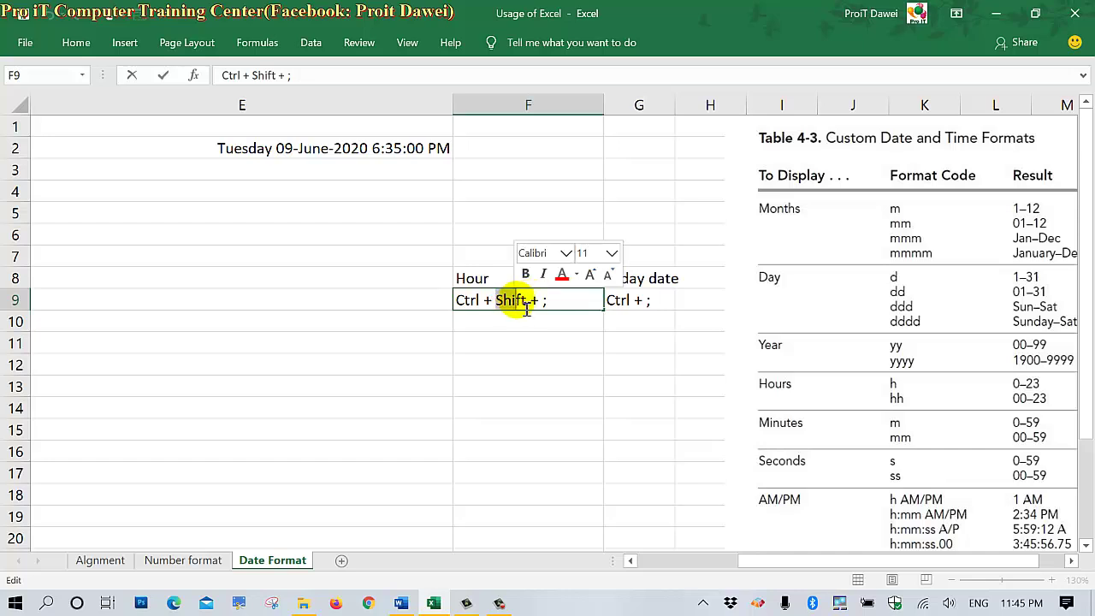
left_click(554, 305)
double_click(556, 305)
Insert the current time, 11:45 PM, into E4 with Ctrl+Shift+;
left_click(355, 202)
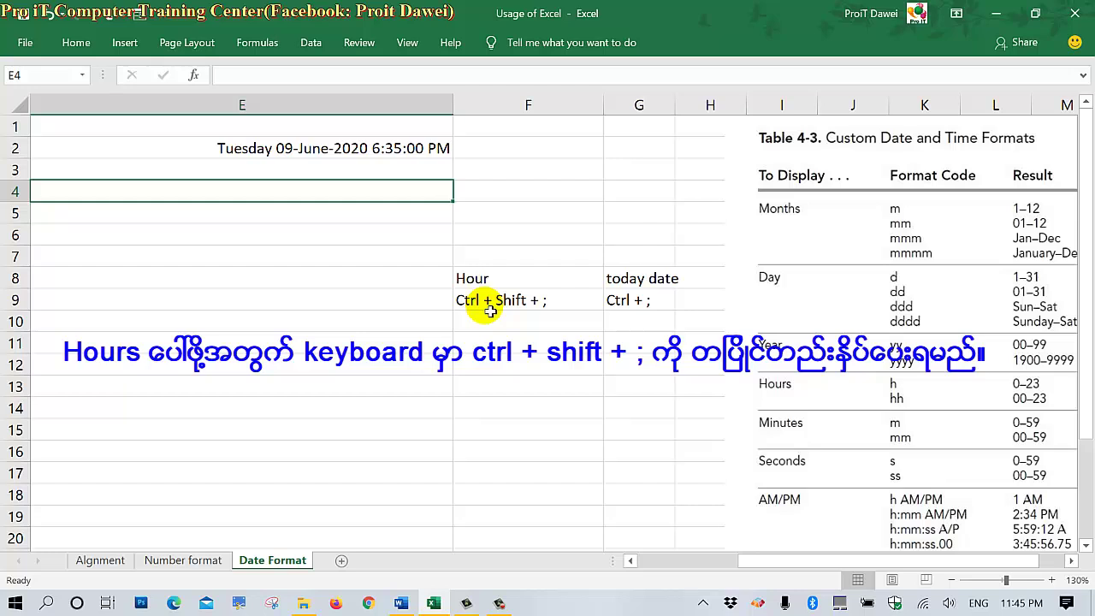
key("ctrl+shift+semicolon")
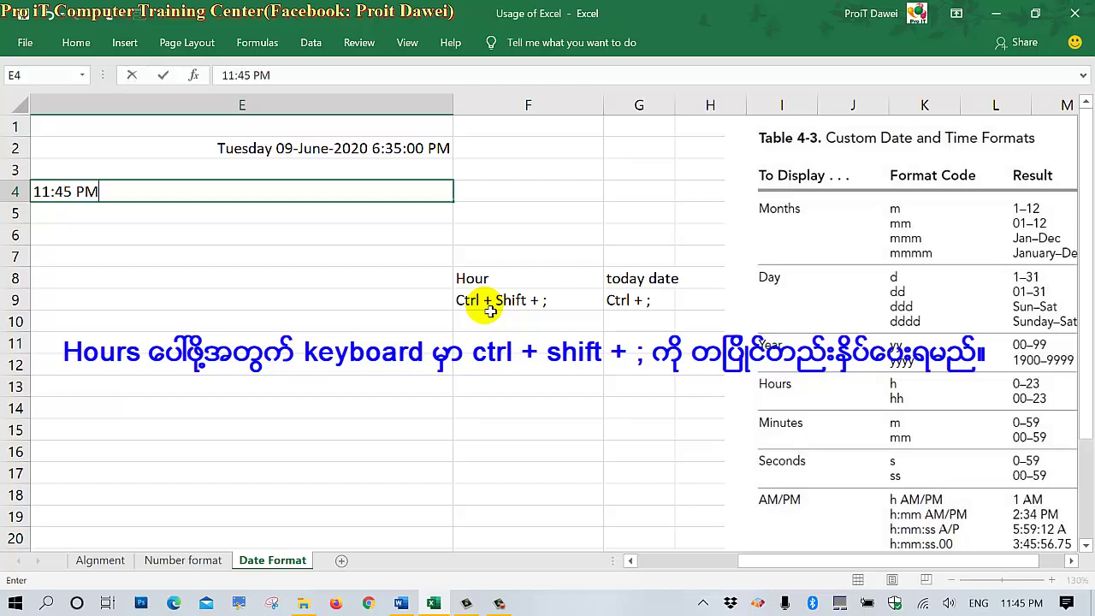
key("Return")
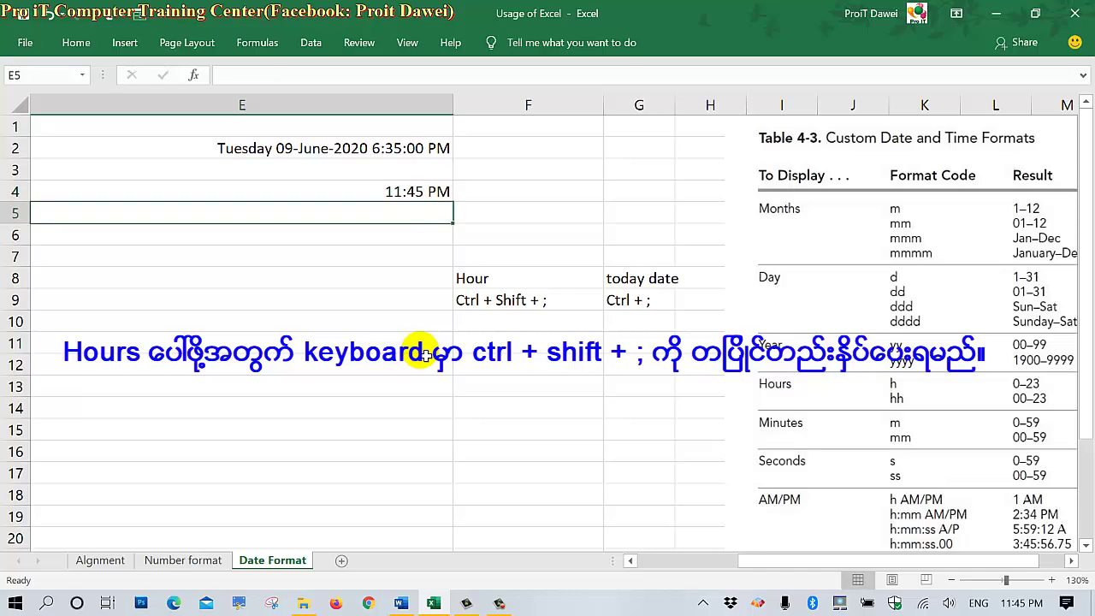
left_click(409, 192)
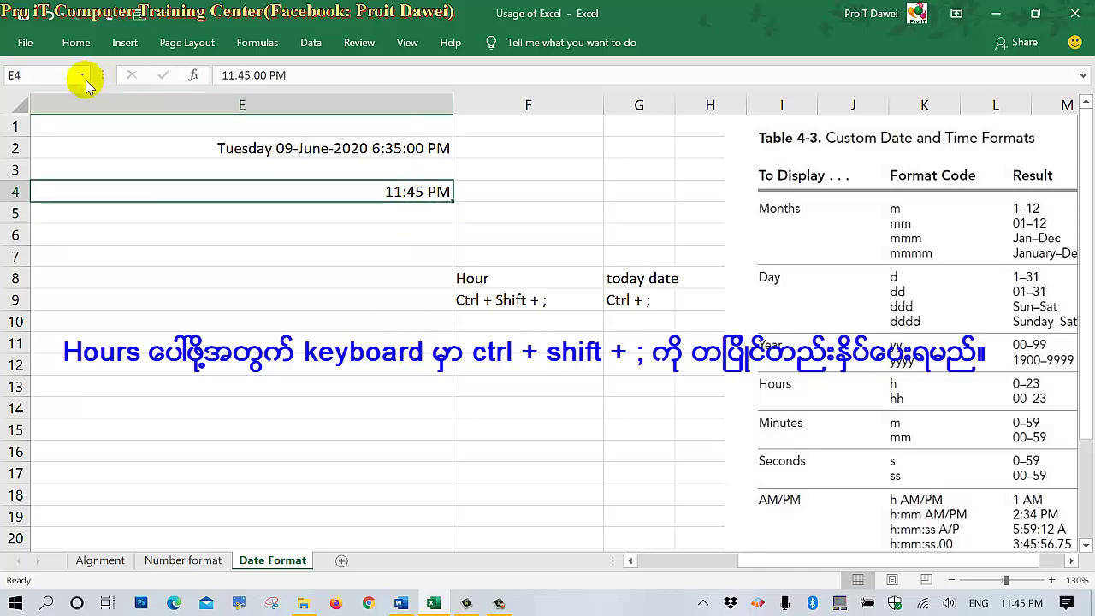
Widen column D and remove the PM suffix from E4's time
left_click_drag(770, 558, 751, 559)
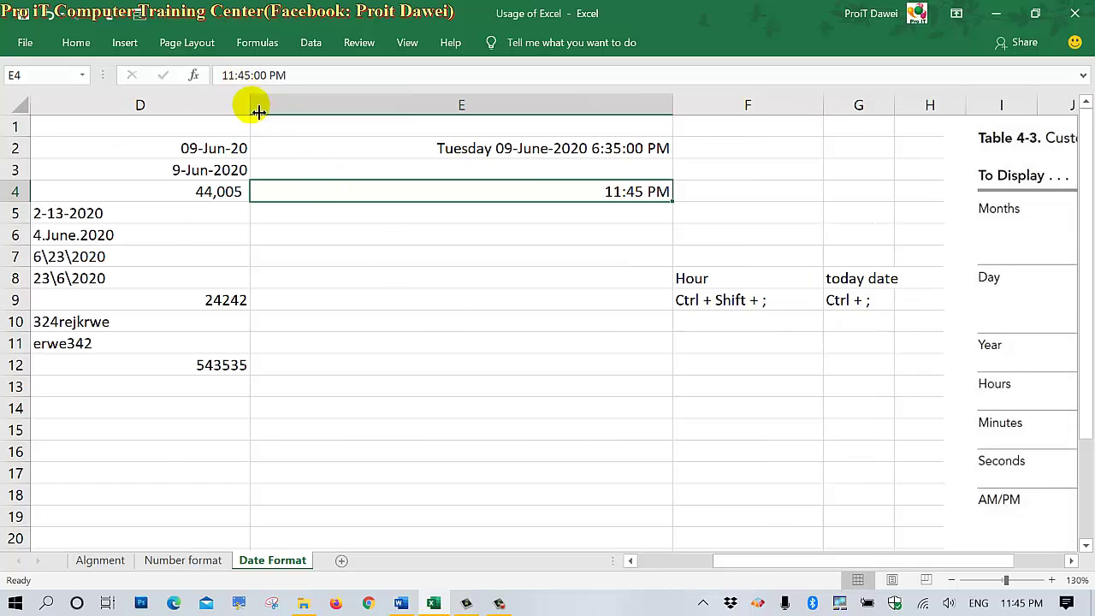
left_click_drag(255, 107, 286, 107)
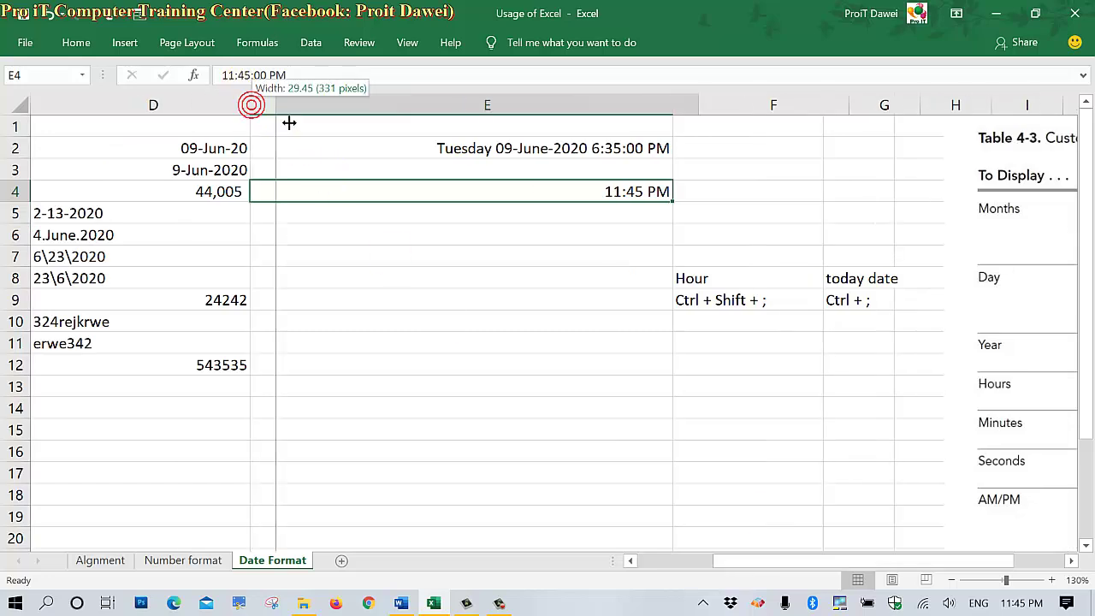
double_click(657, 196)
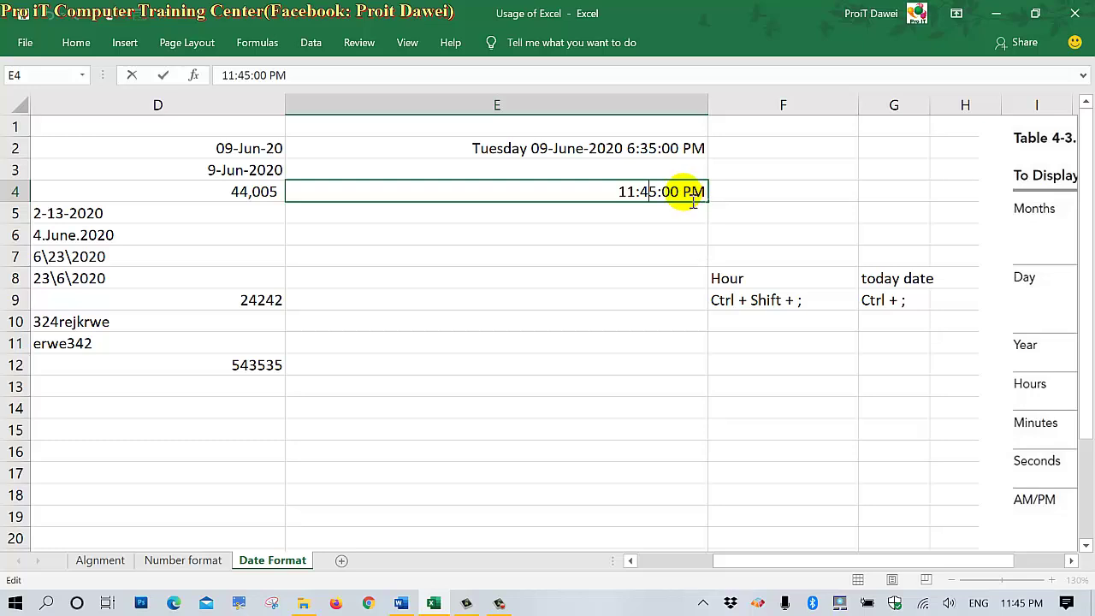
left_click(691, 197)
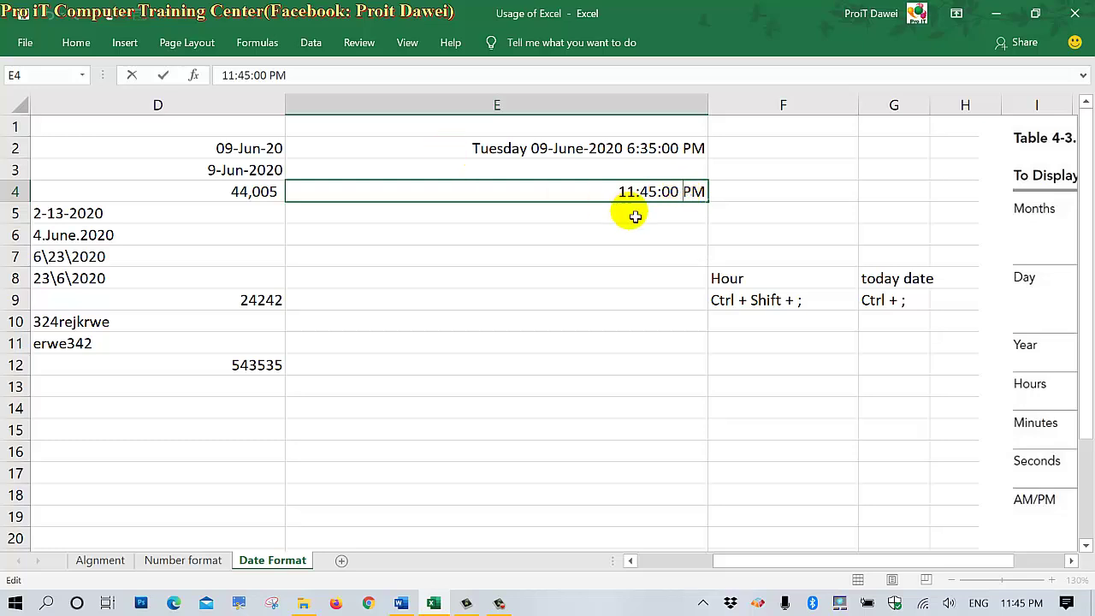
left_click(691, 193)
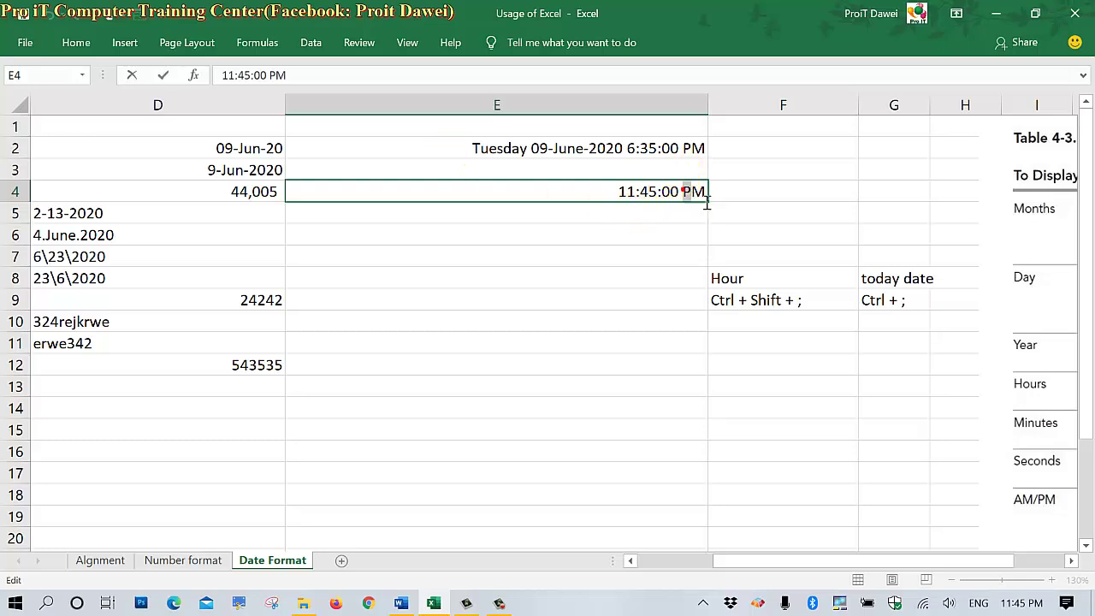
double_click(708, 200)
key("BackSpace")
key("BackSpace")
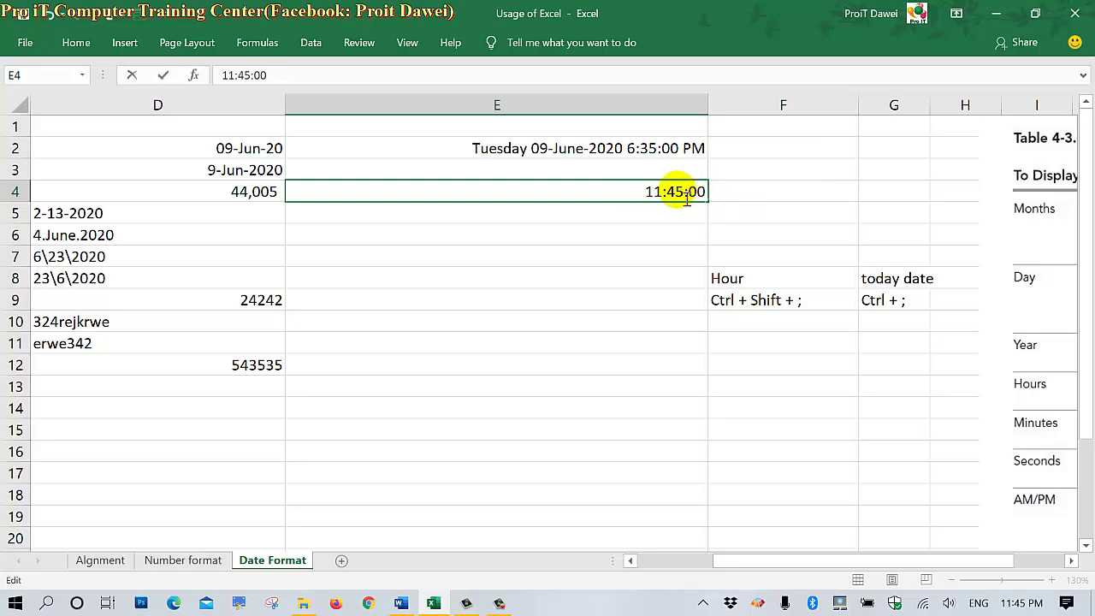
Change E4's time to 7:40, then reselect its hour for replacing
left_click(664, 195)
key("BackSpace")
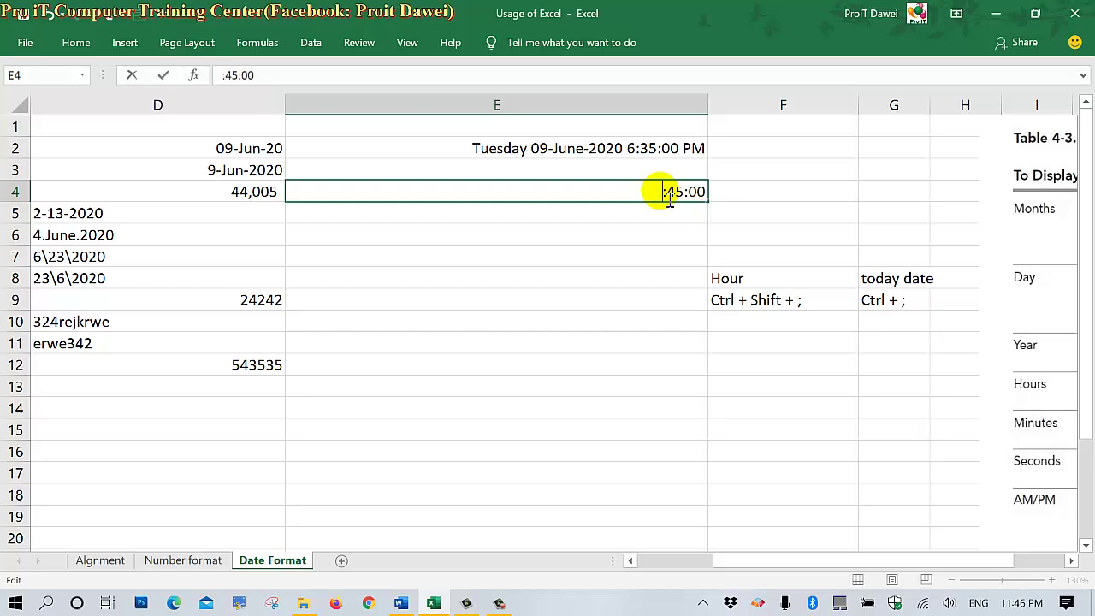
type("7")
left_click(691, 191)
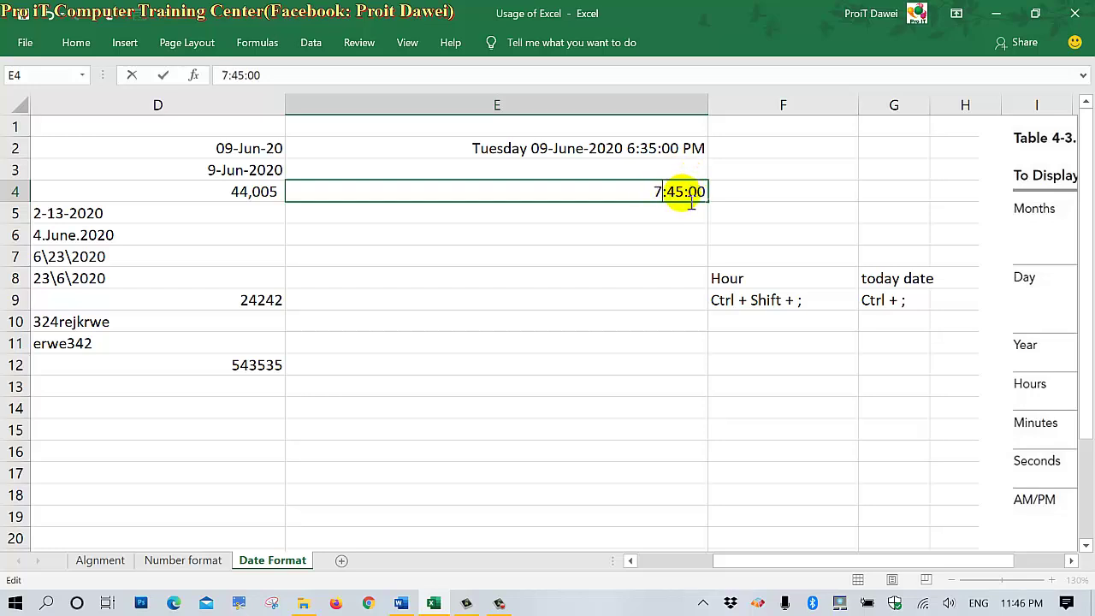
left_click(684, 191)
key("BackSpace")
key("Return")
left_click(691, 193)
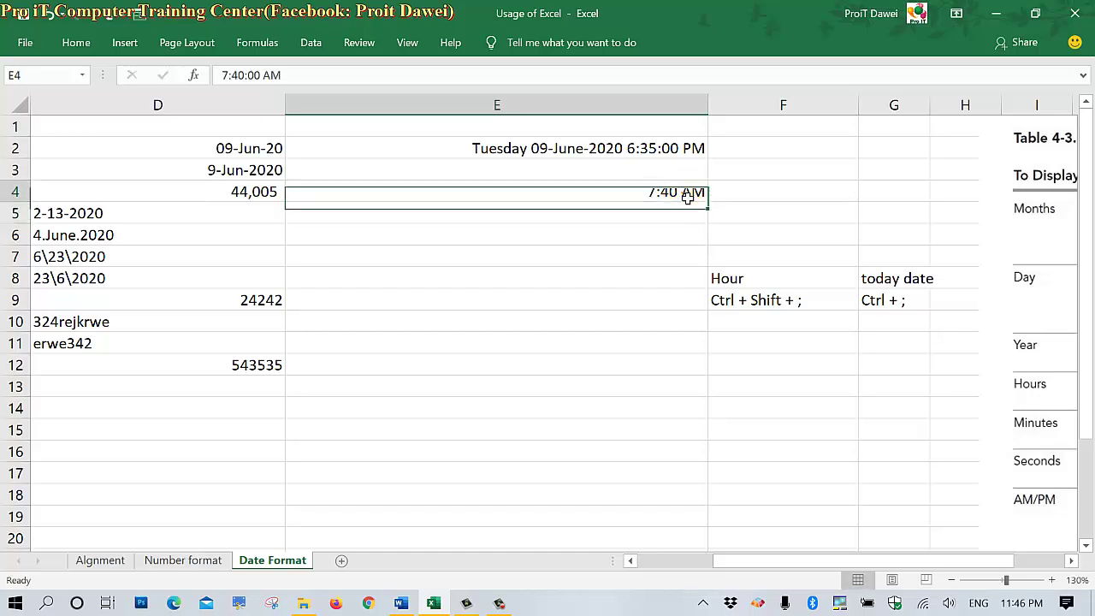
double_click(658, 192)
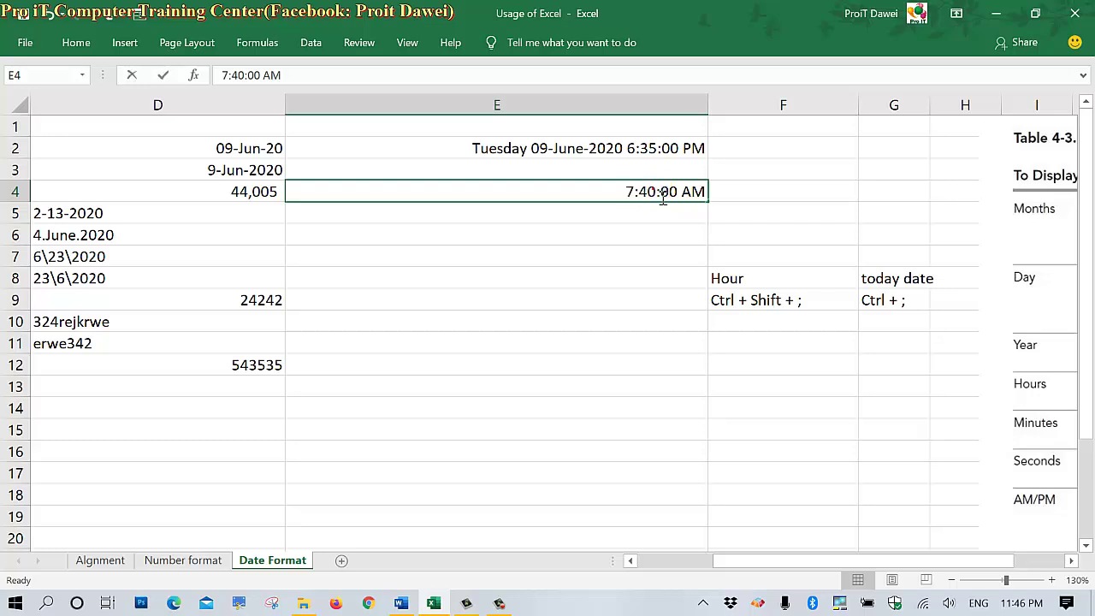
double_click(637, 195)
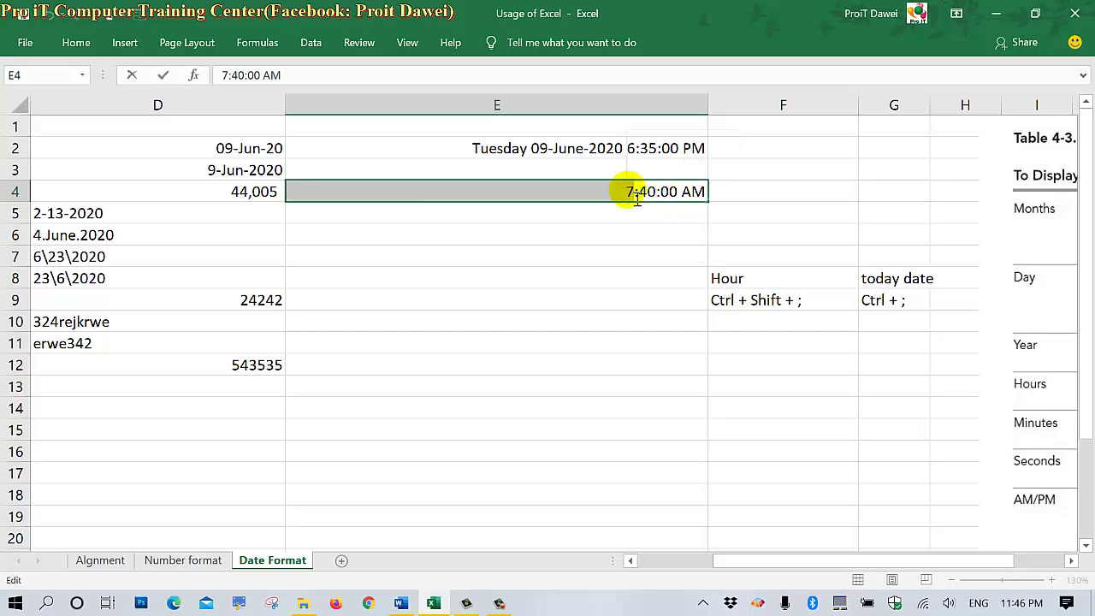
Type 20 over E4's hour and commit the entry
type("20")
key("Return")
left_click(633, 195)
key("Return")
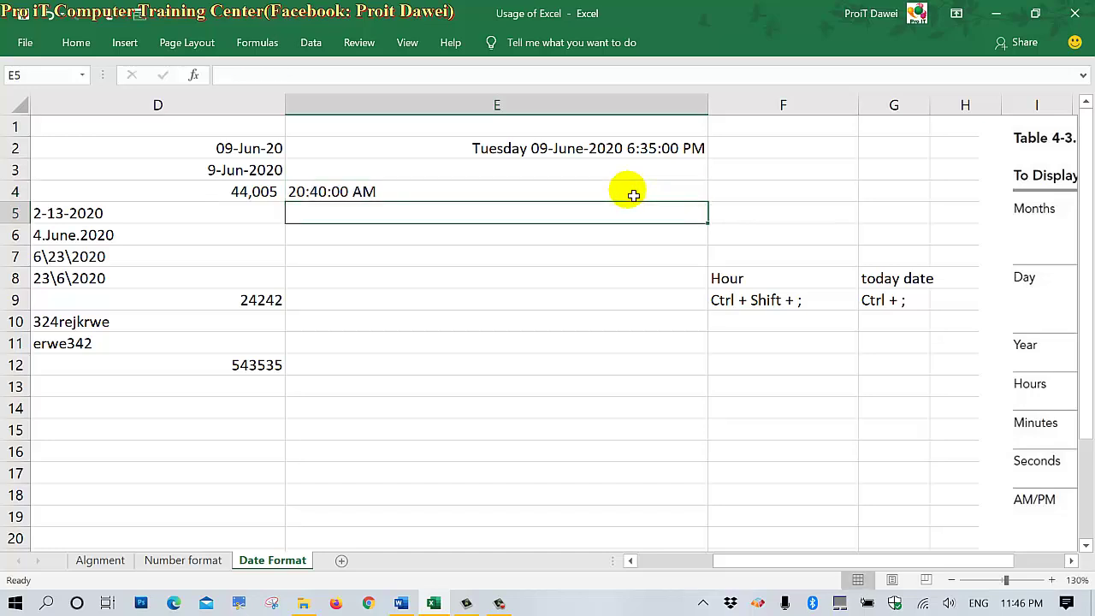
left_click(384, 200)
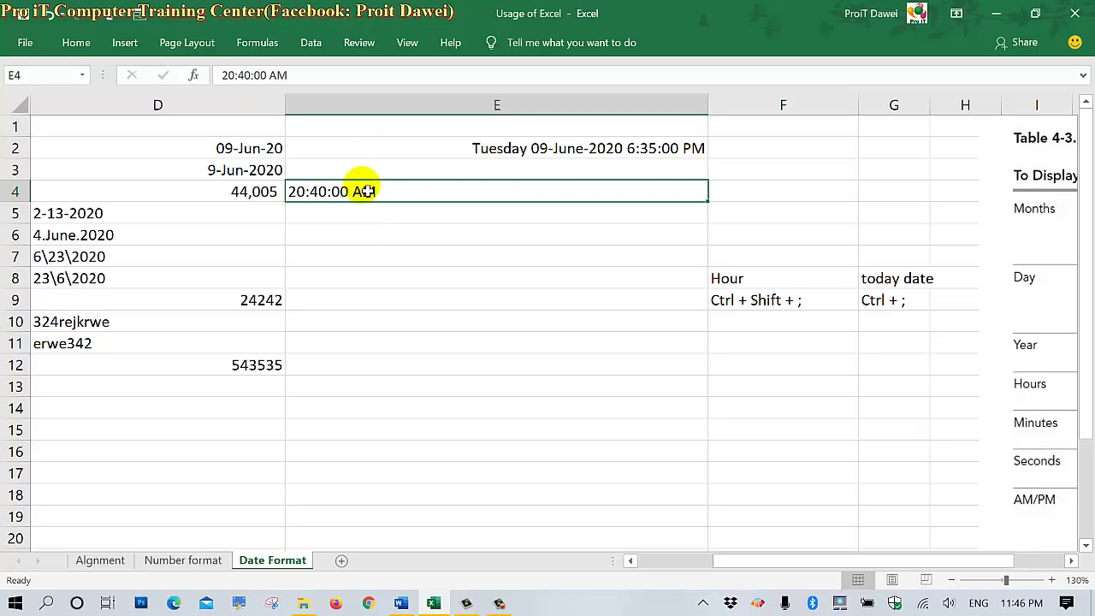
Compare with E2, then remove AM and set E4's hour to 21, entering 21:40:00
left_click(513, 145)
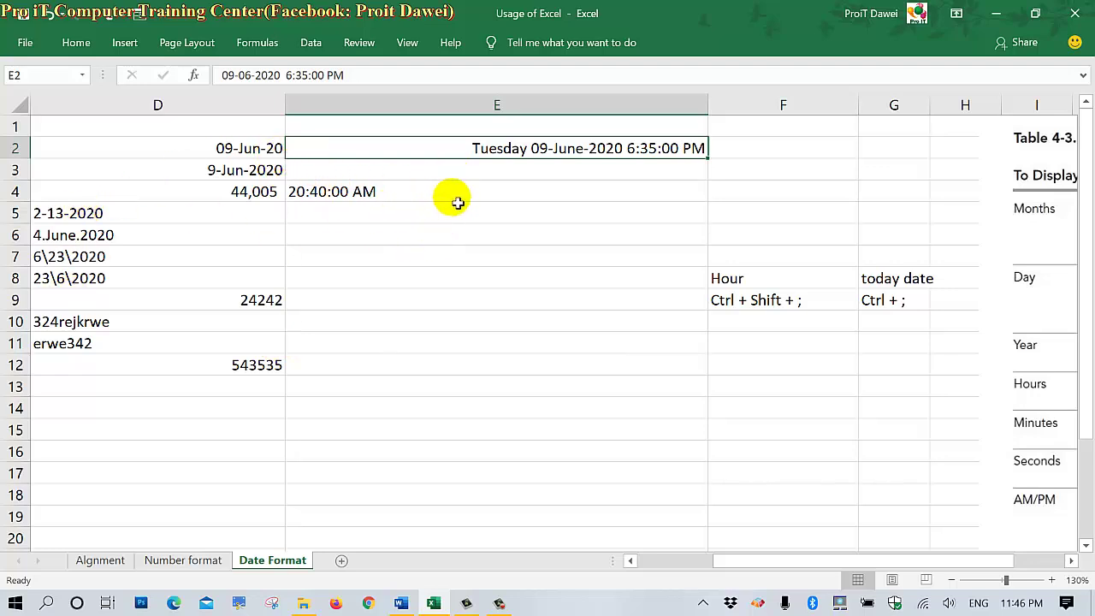
left_click(355, 198)
double_click(379, 205)
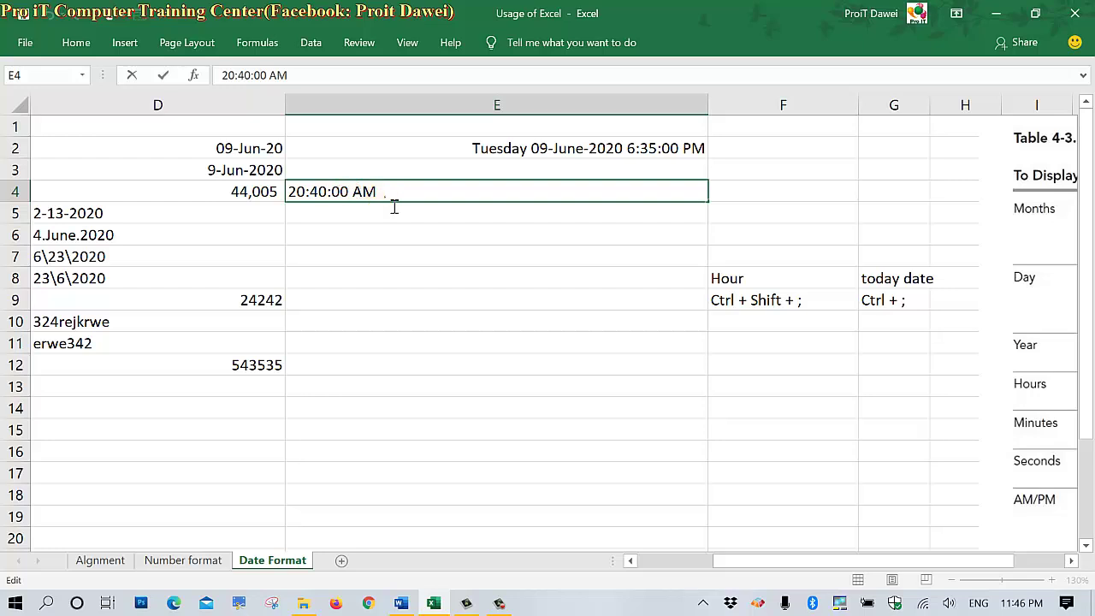
key("BackSpace")
key("BackSpace")
key("BackSpace")
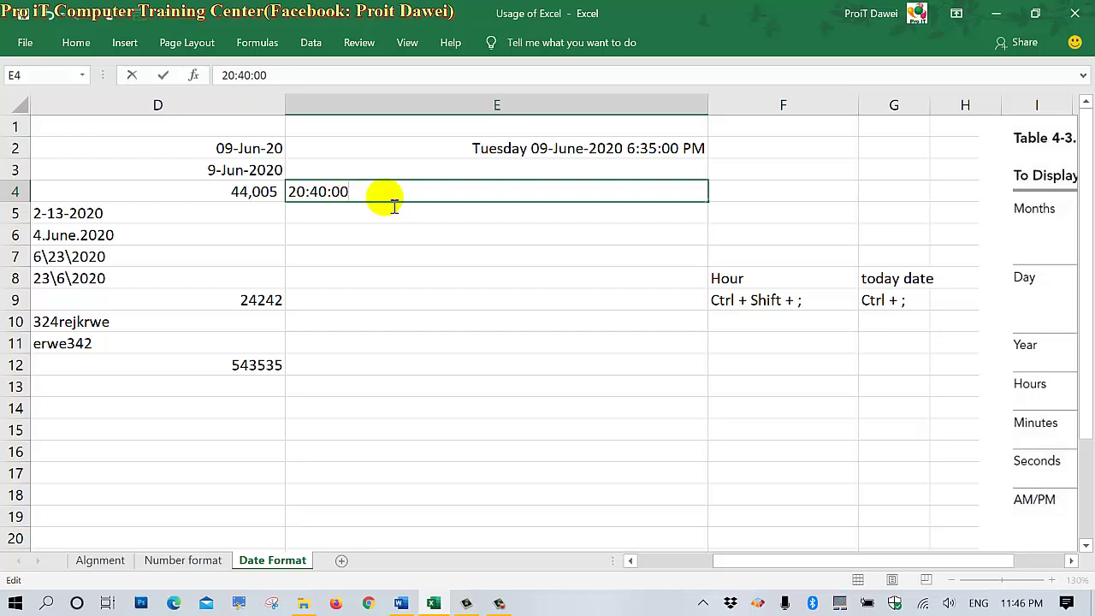
double_click(308, 195)
type("21")
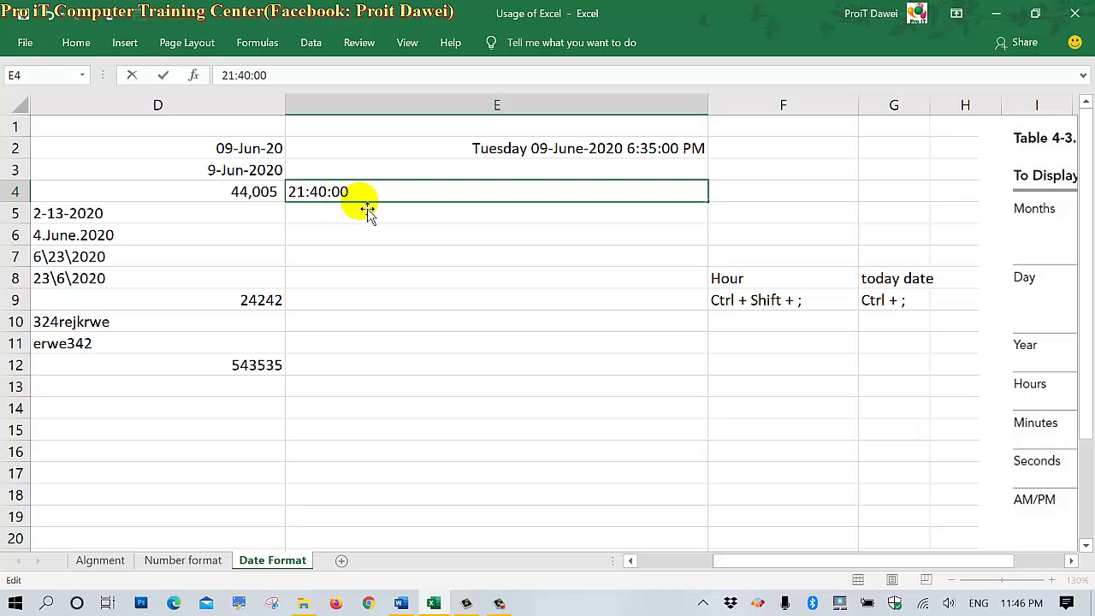
key("Return")
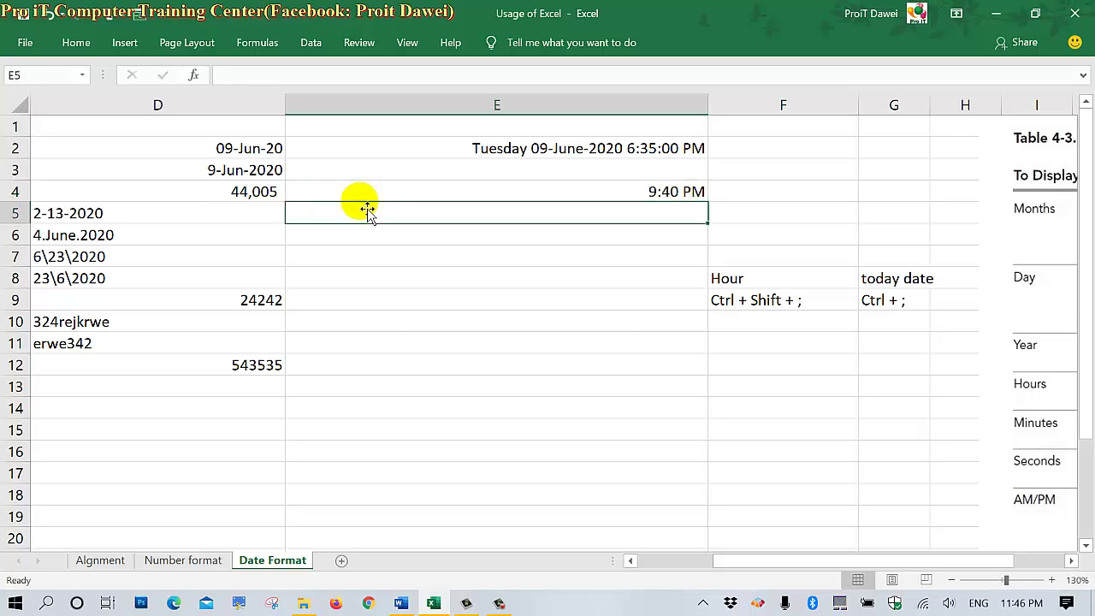
double_click(617, 192)
Add today's date before E4's time with Ctrl+;, tidy the spaces, and remove PM
left_click(620, 196)
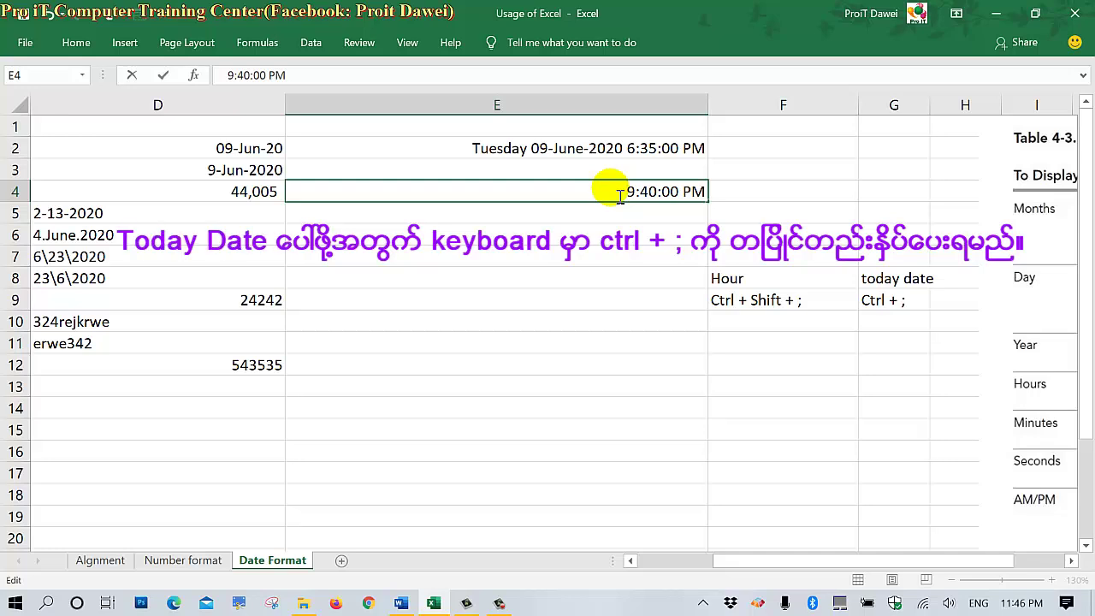
key("ctrl+semicolon")
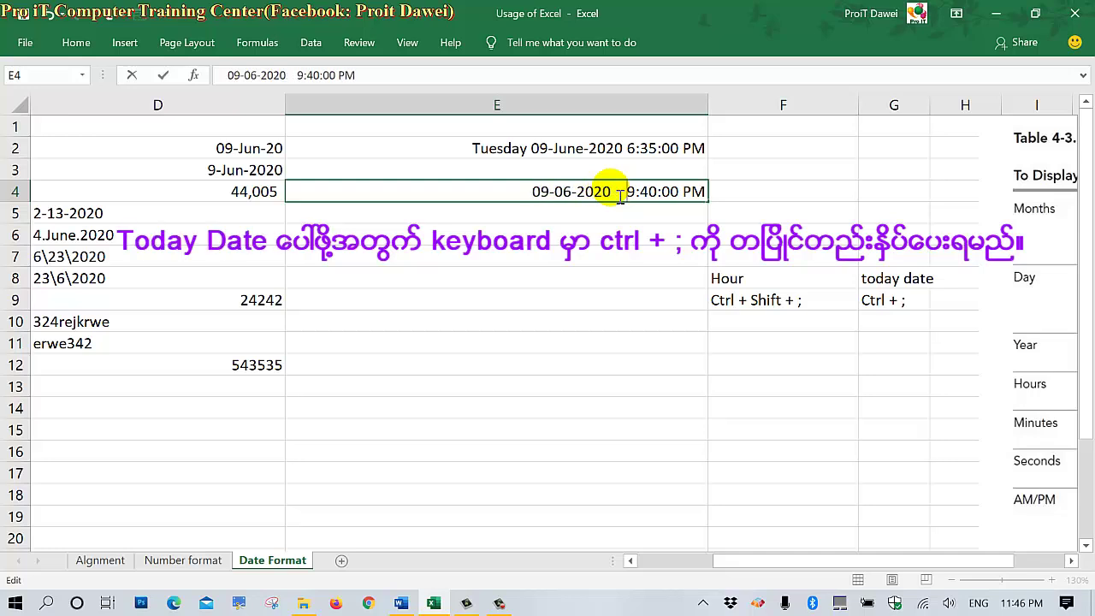
key("BackSpace")
key("Return")
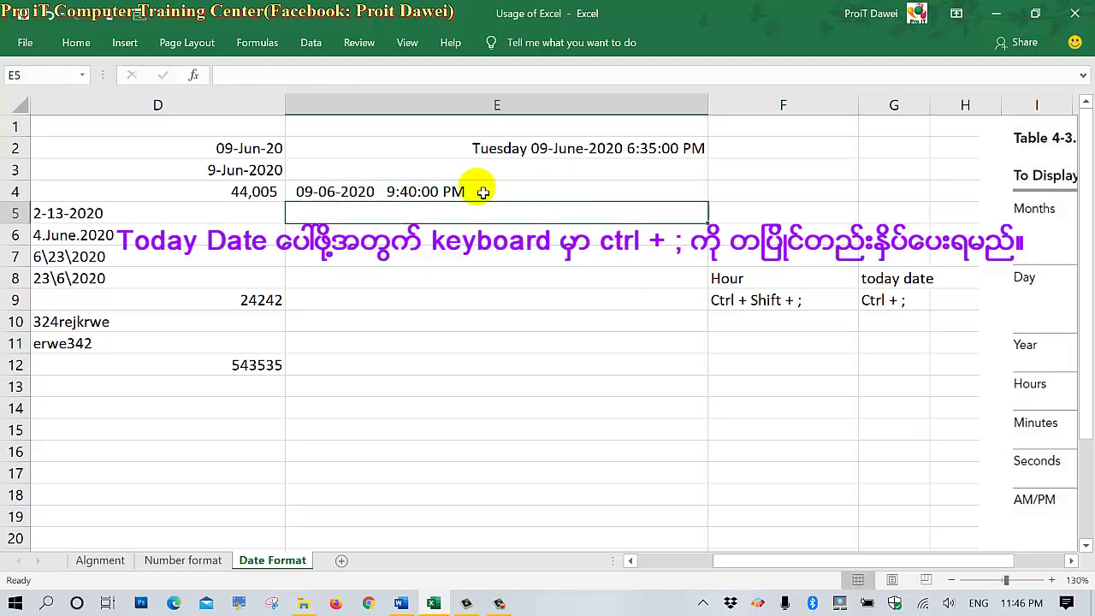
double_click(454, 191)
left_click(384, 192)
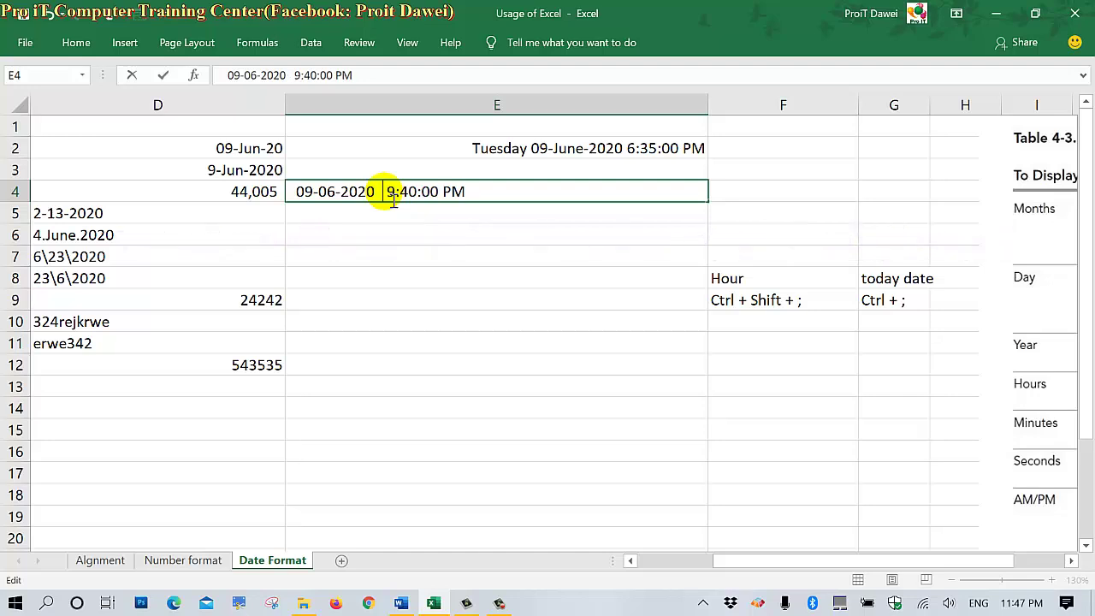
key("BackSpace")
key("Return")
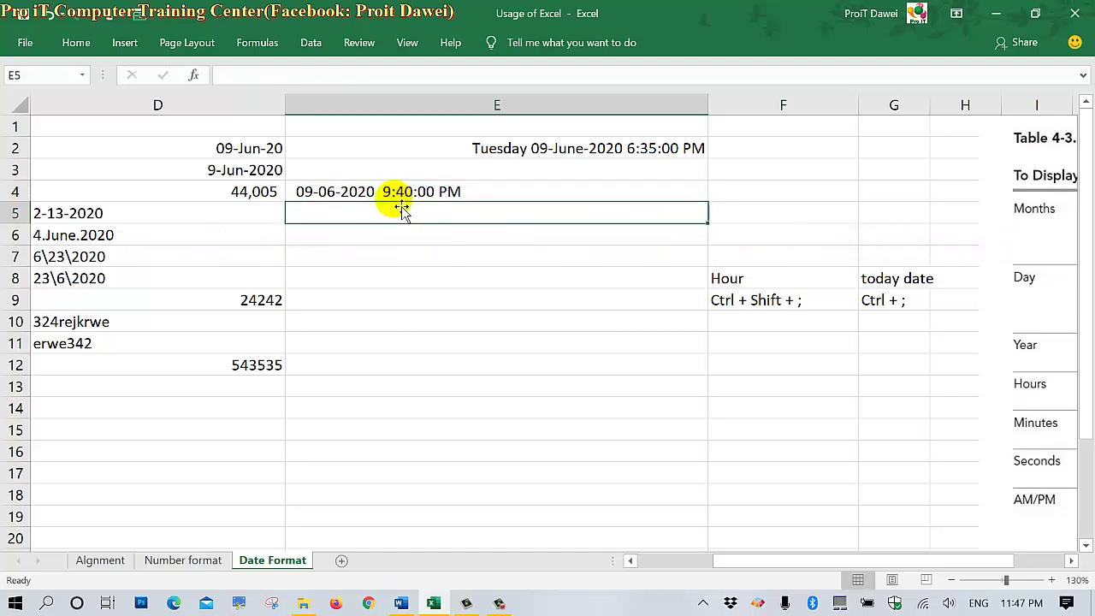
double_click(467, 192)
key("BackSpace")
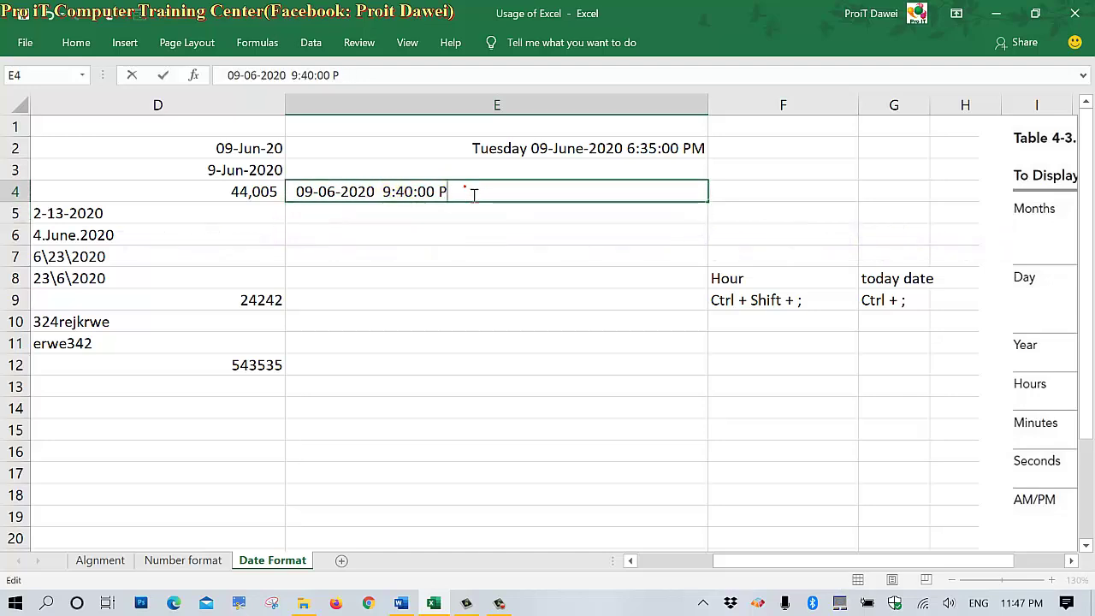
key("BackSpace")
key("BackSpace")
key("Return")
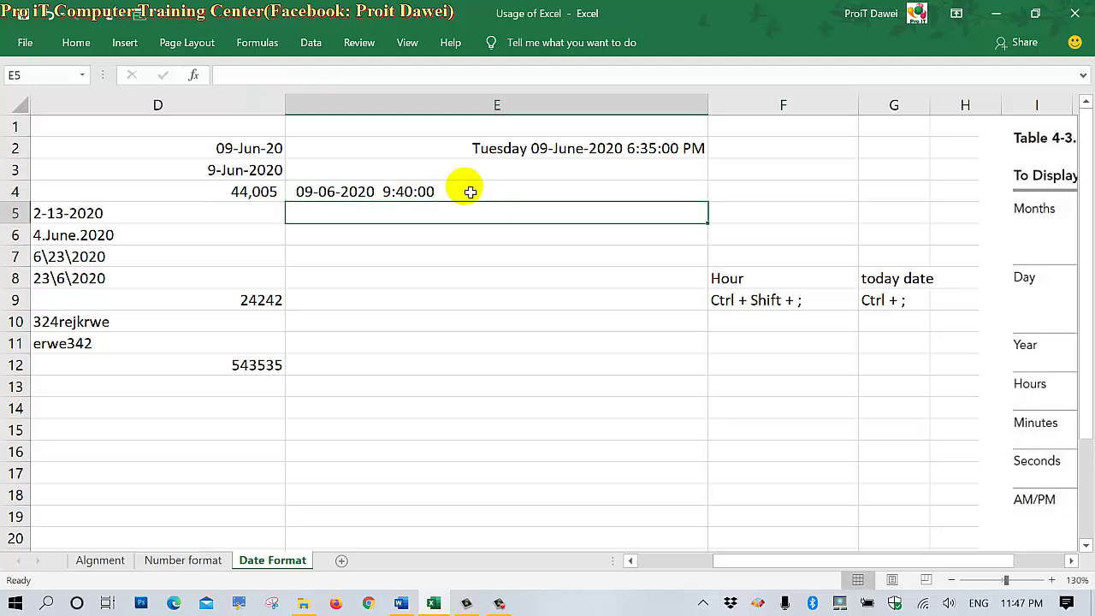
Delete all of E4's date-time text, leaving E4 empty, and select E6
double_click(469, 191)
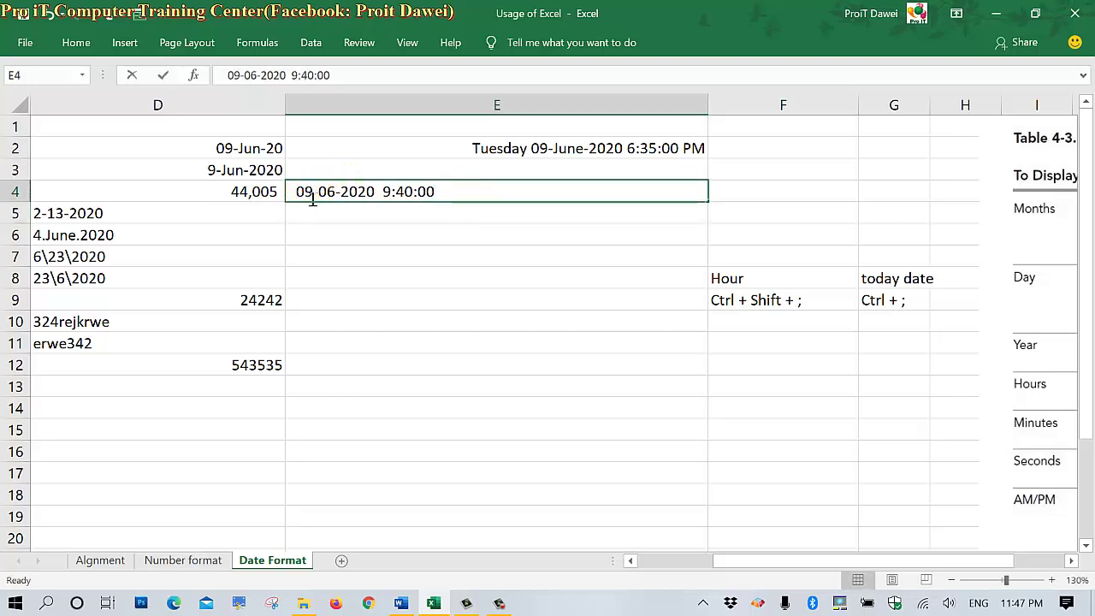
left_click_drag(447, 195, 216, 177)
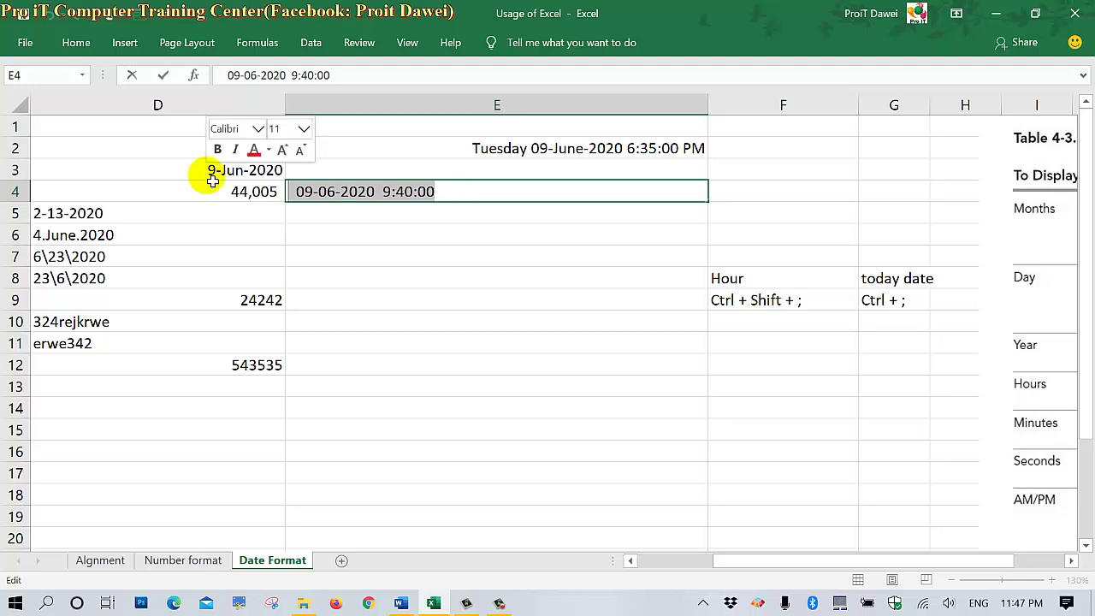
key("BackSpace")
left_click(356, 236)
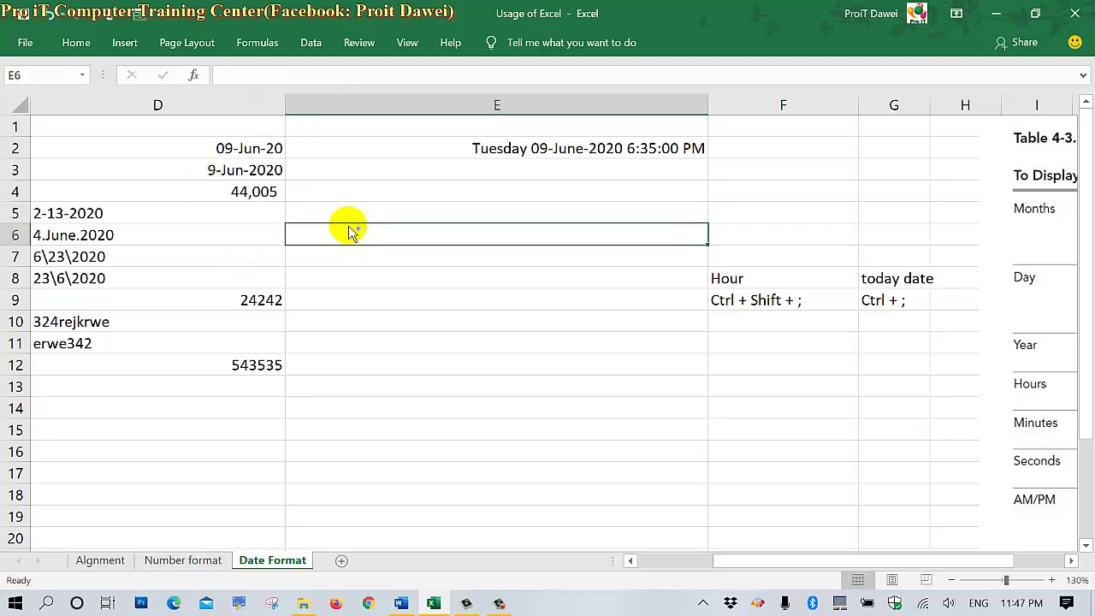
type("09-06-2020")
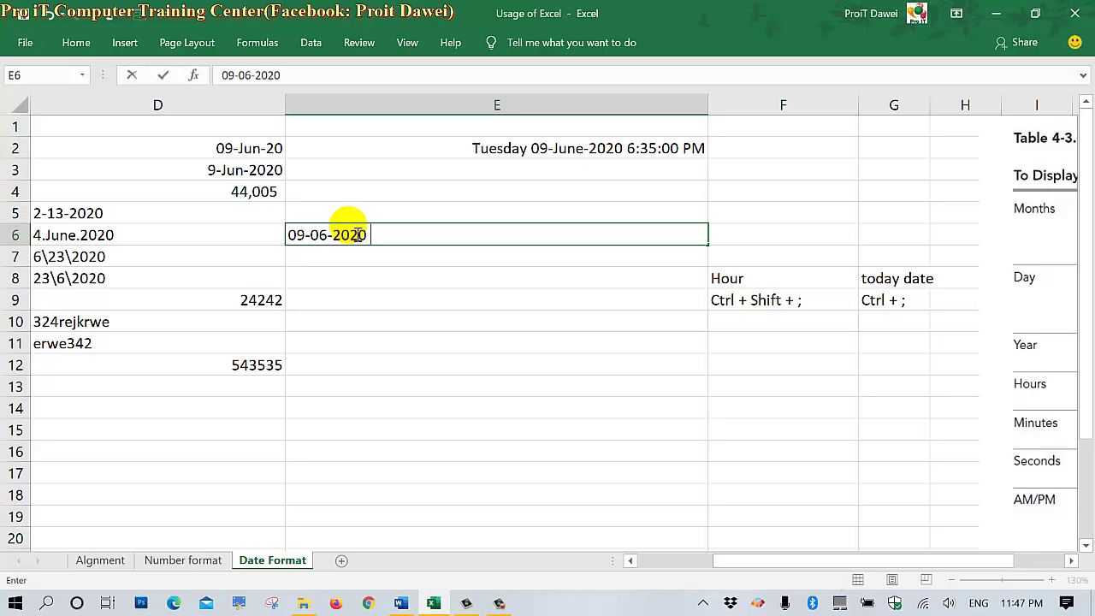
key("ctrl+shift+semicolon")
key("Return")
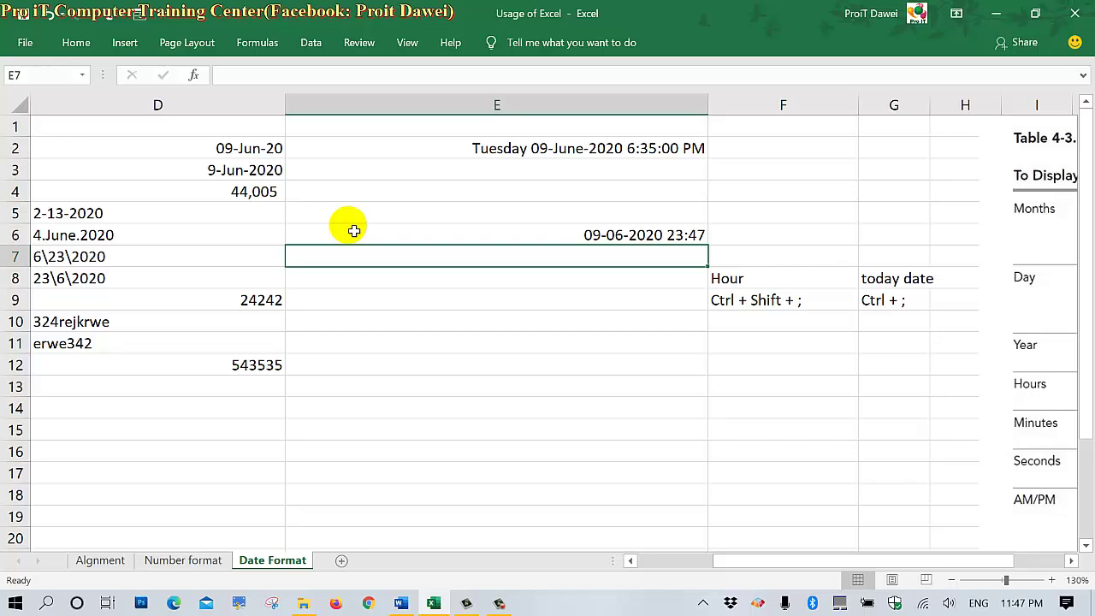
left_click(568, 239)
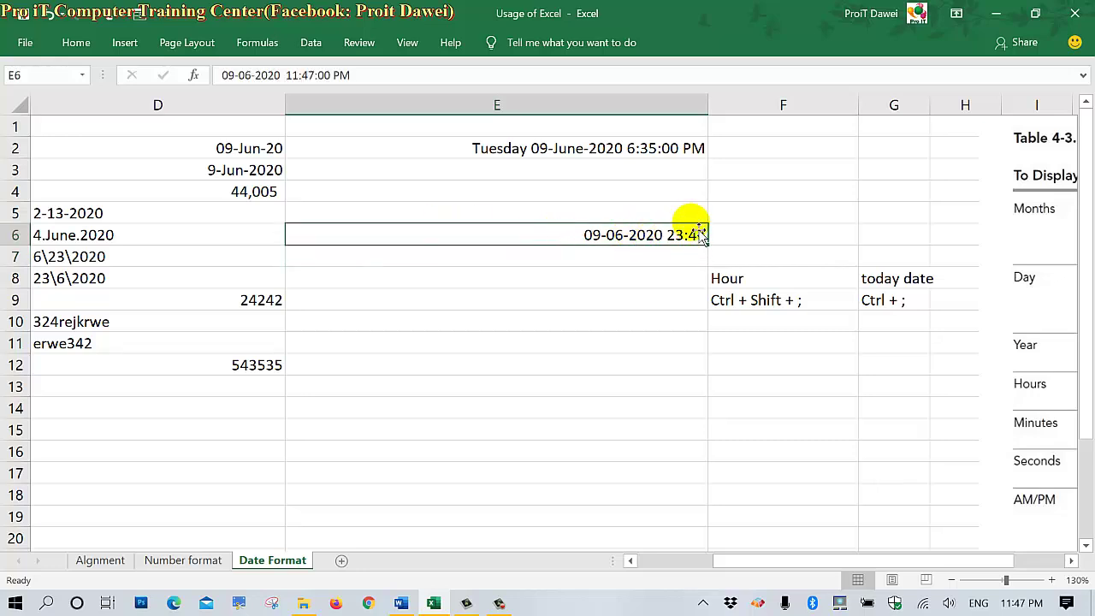
Open E6 for editing, then reselect it to check its full date-time value
right_click(634, 236)
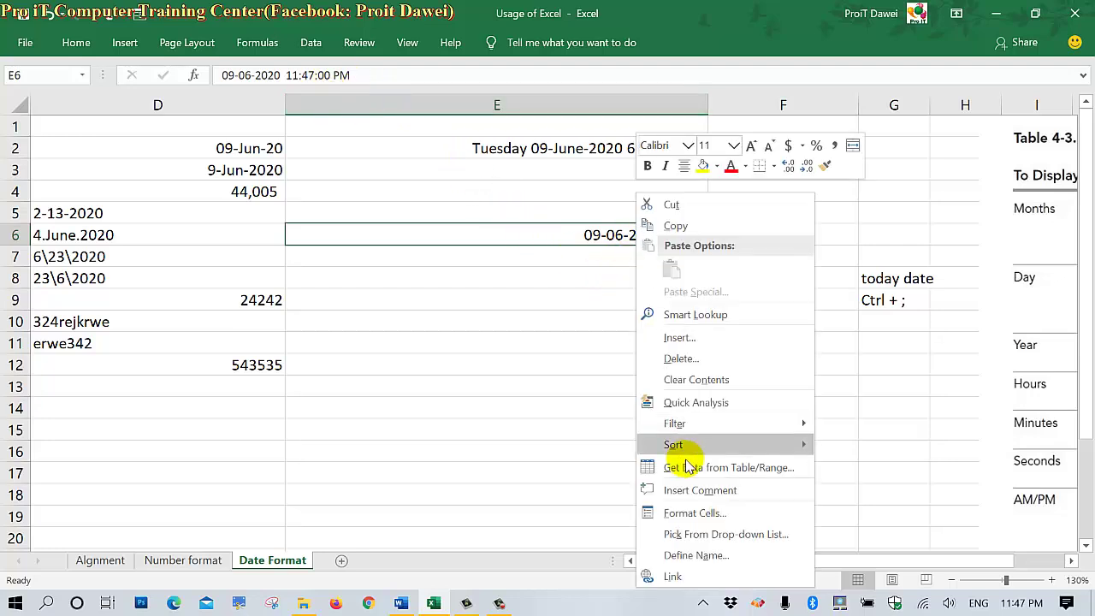
left_click_drag(505, 315, 648, 252)
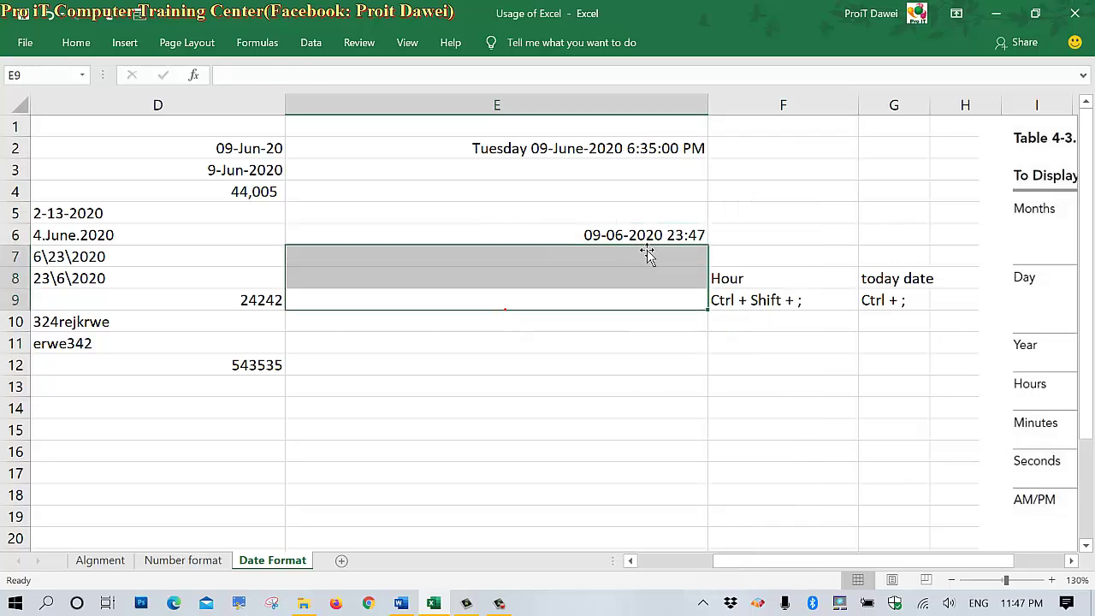
double_click(648, 237)
left_click(640, 305)
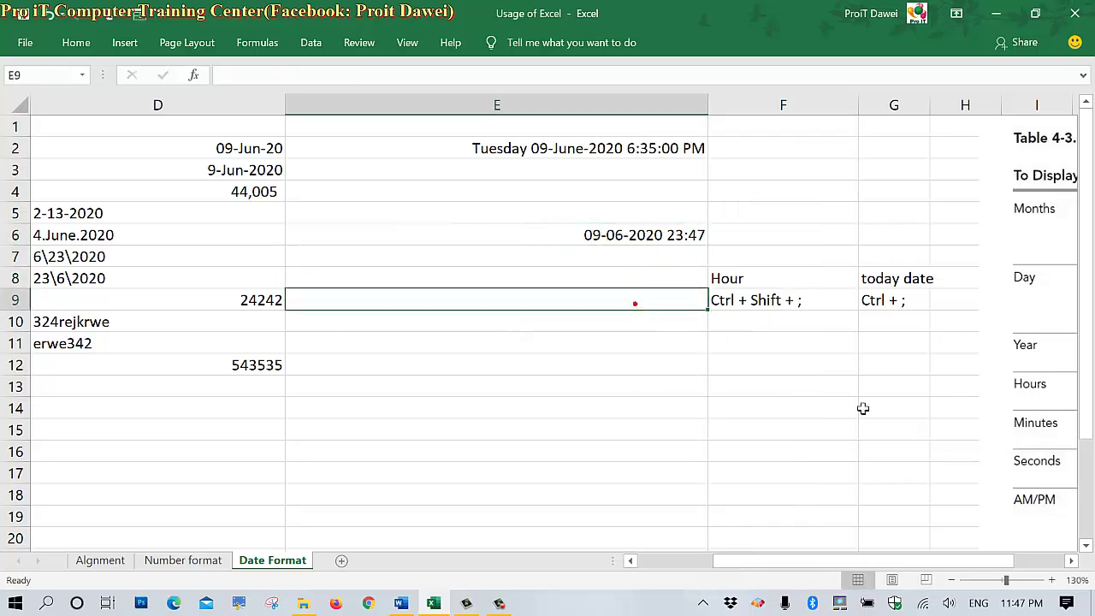
left_click(613, 240)
Edit E6's time from 11:47 PM to 10:47, dropping the PM suffix
double_click(652, 238)
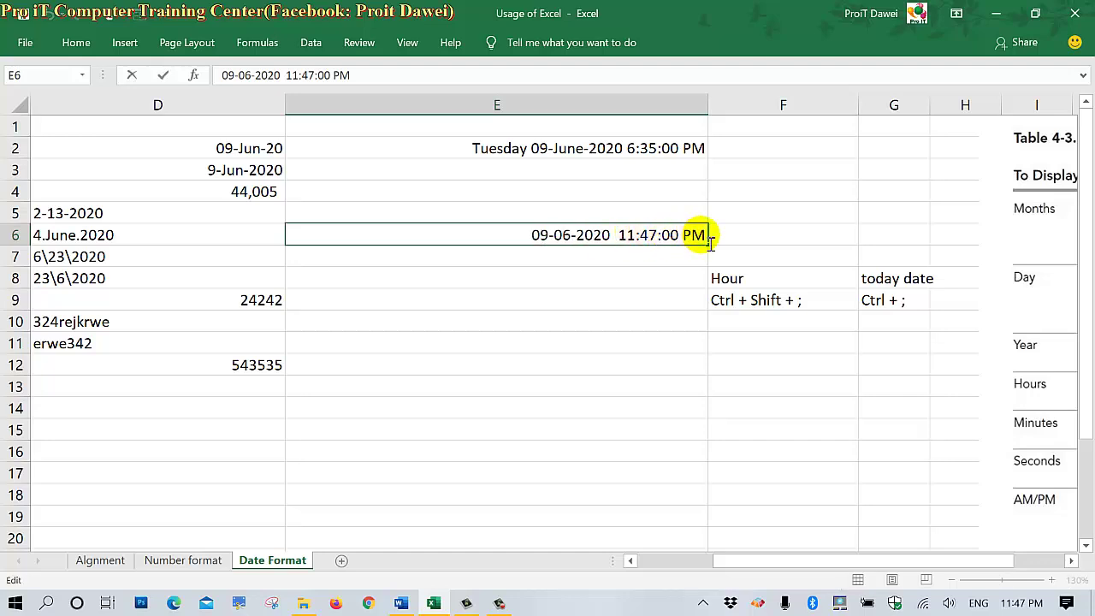
left_click_drag(709, 241, 681, 240)
key("BackSpace")
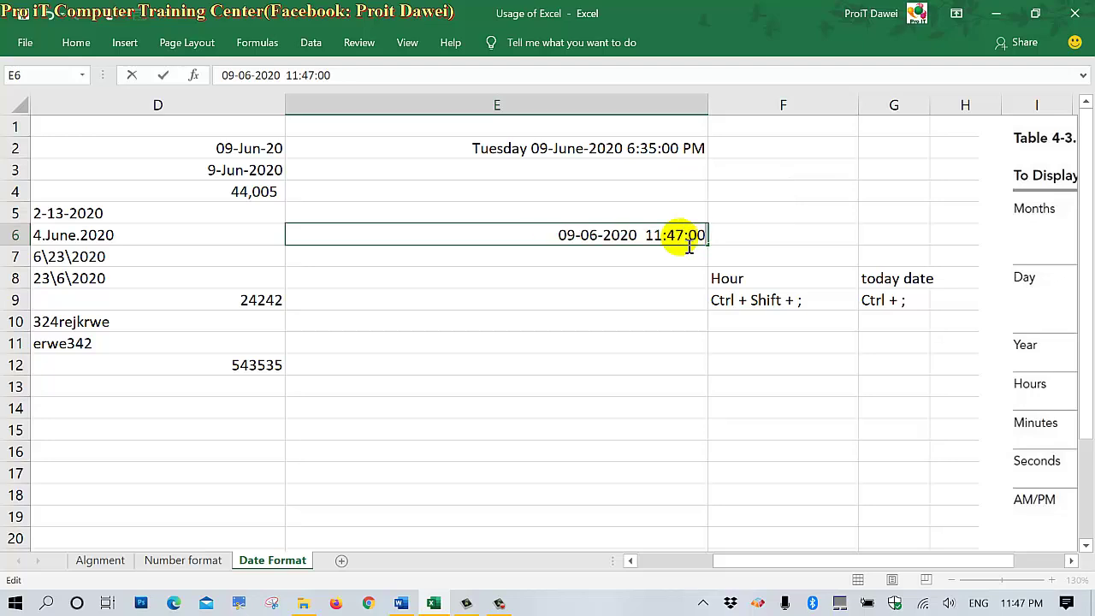
left_click(664, 242)
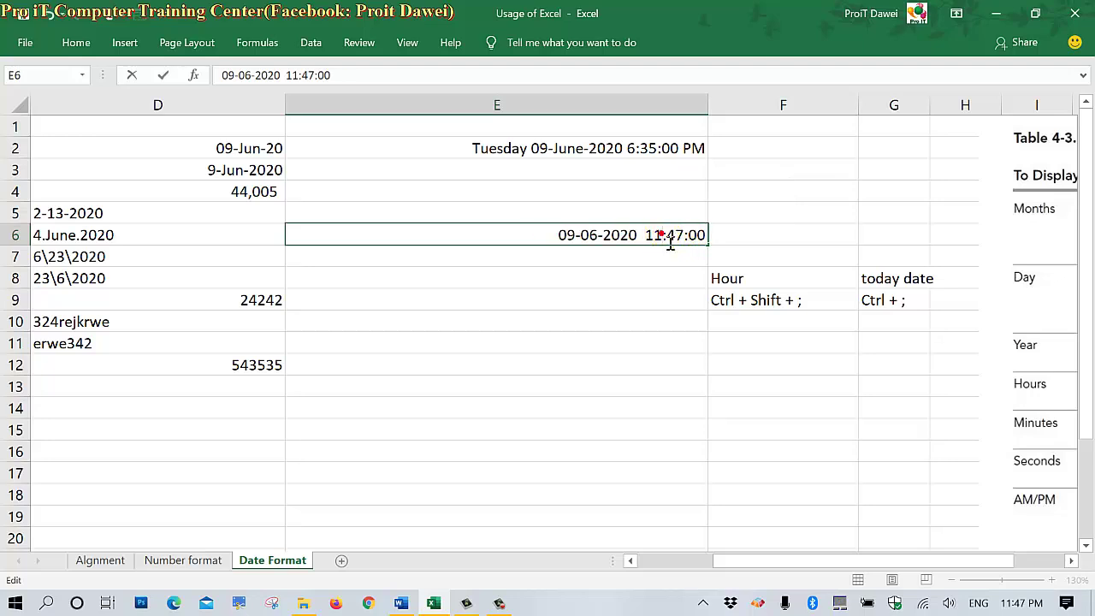
key("BackSpace")
type("0")
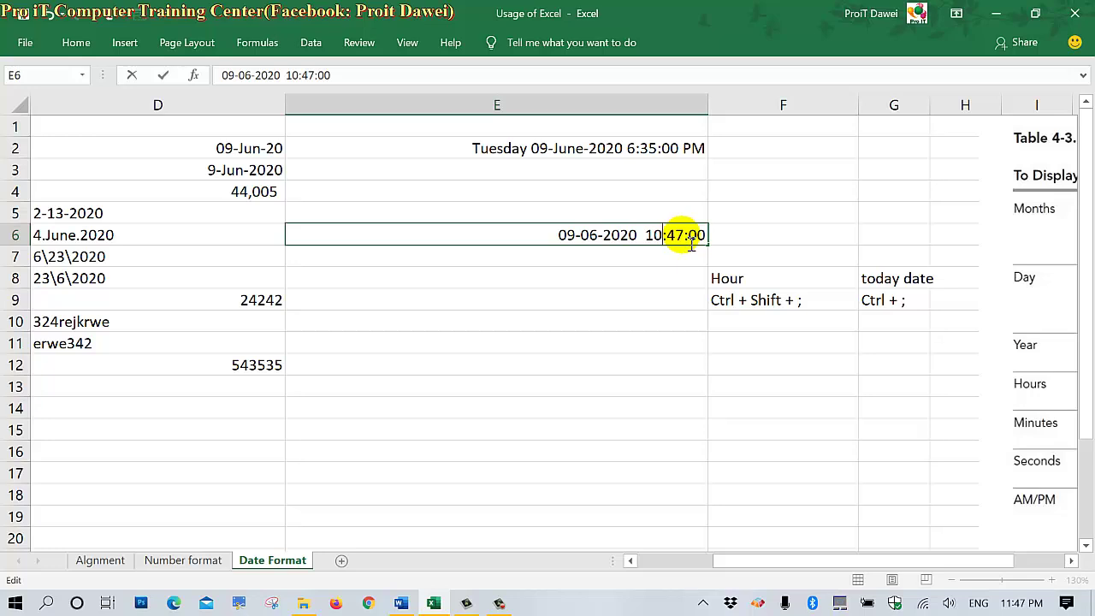
key("Return")
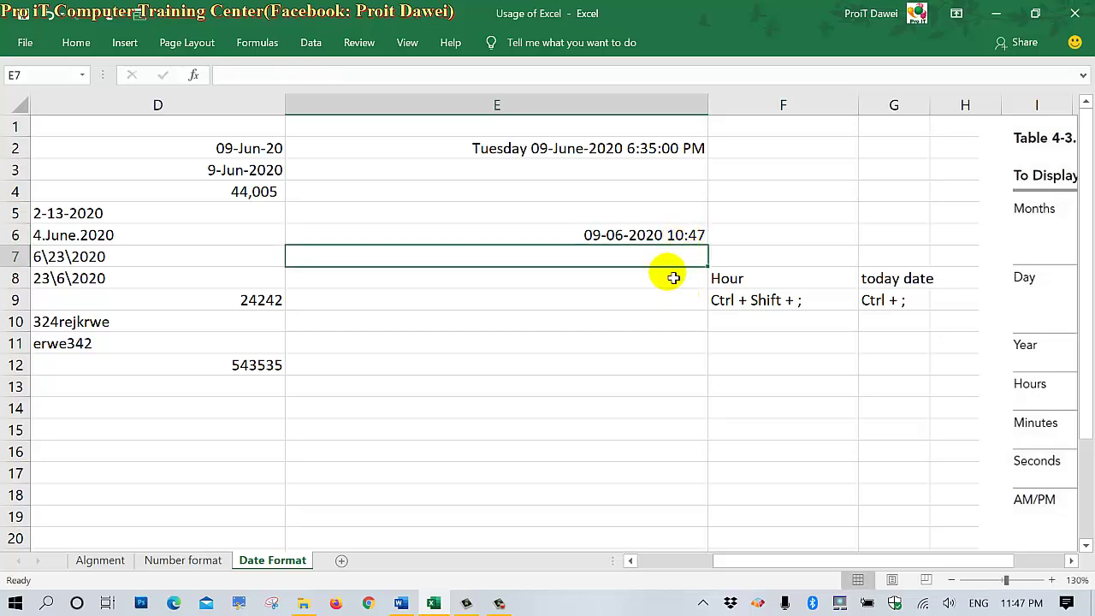
Reselect E6 to confirm the new 10:47 value, dismissing its context menu
left_click(652, 238)
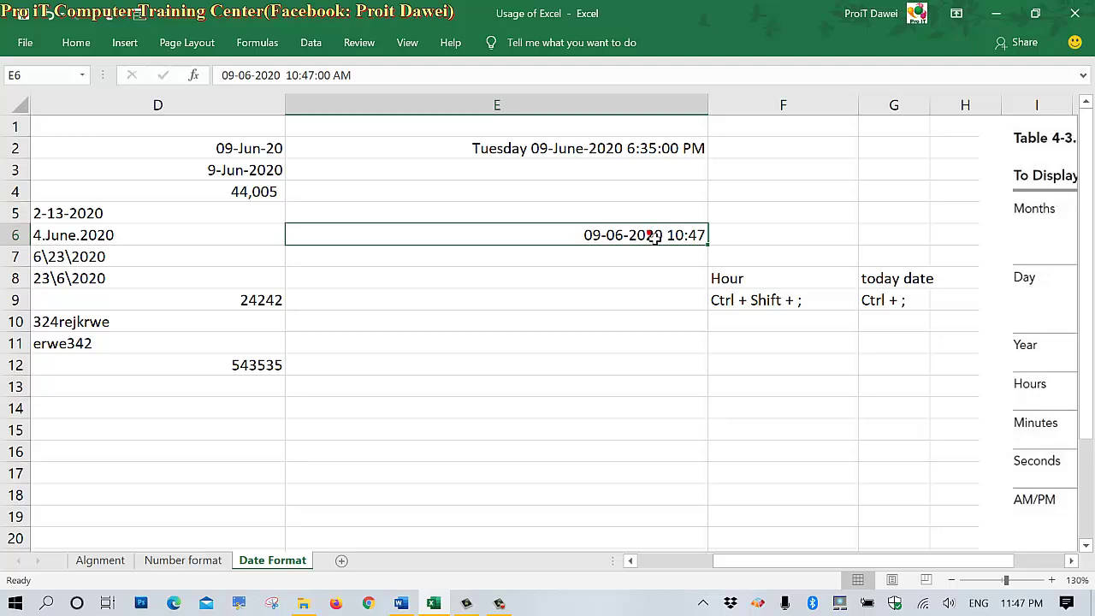
right_click(630, 237)
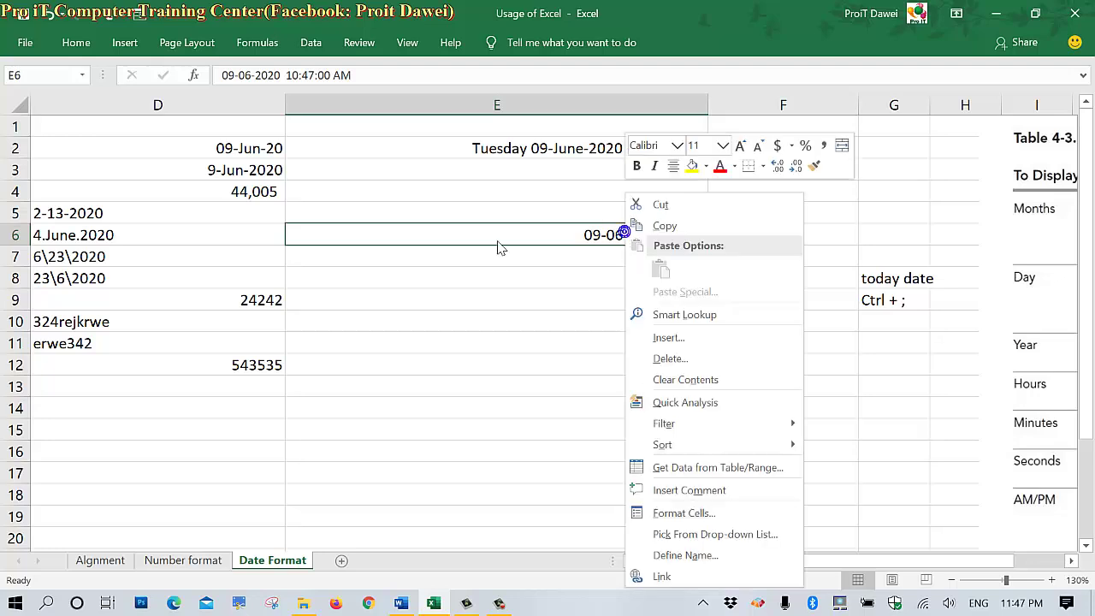
key("Escape")
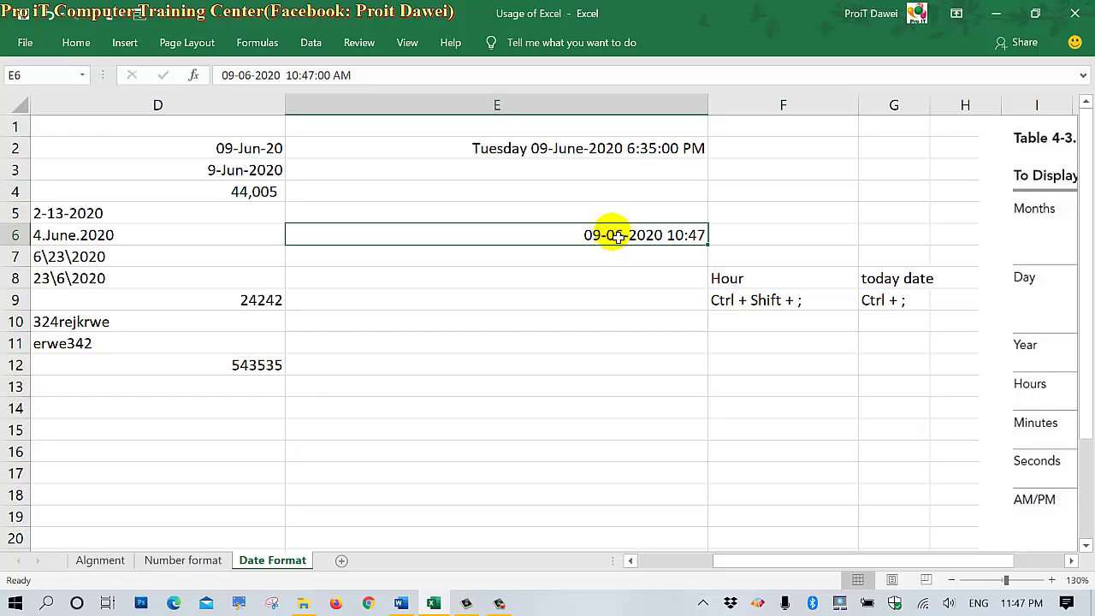
right_click(616, 237)
left_click(654, 513)
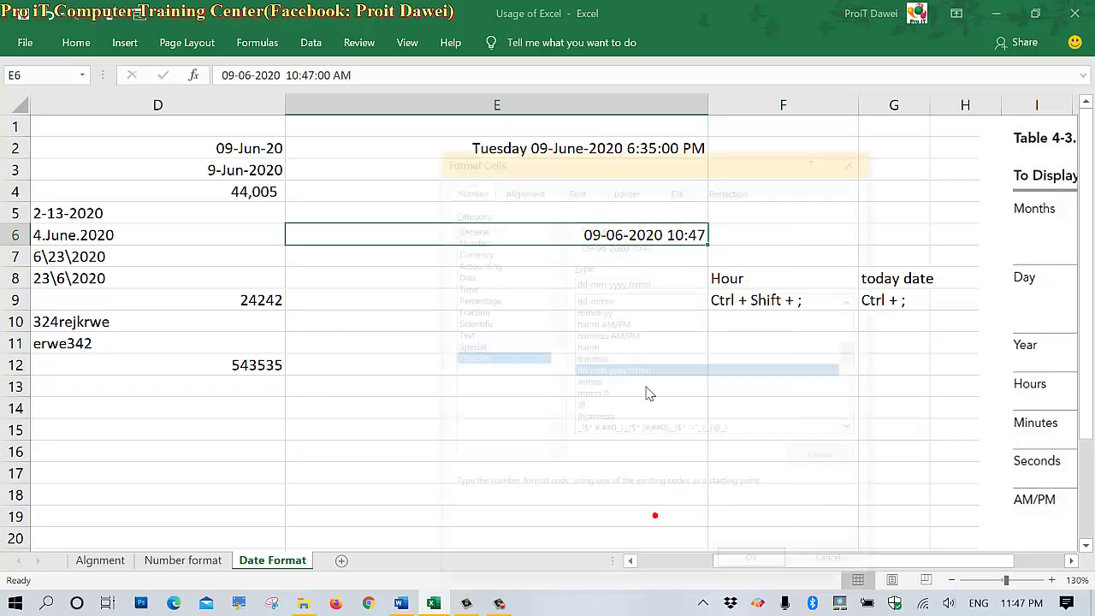
left_click_drag(612, 168, 570, 149)
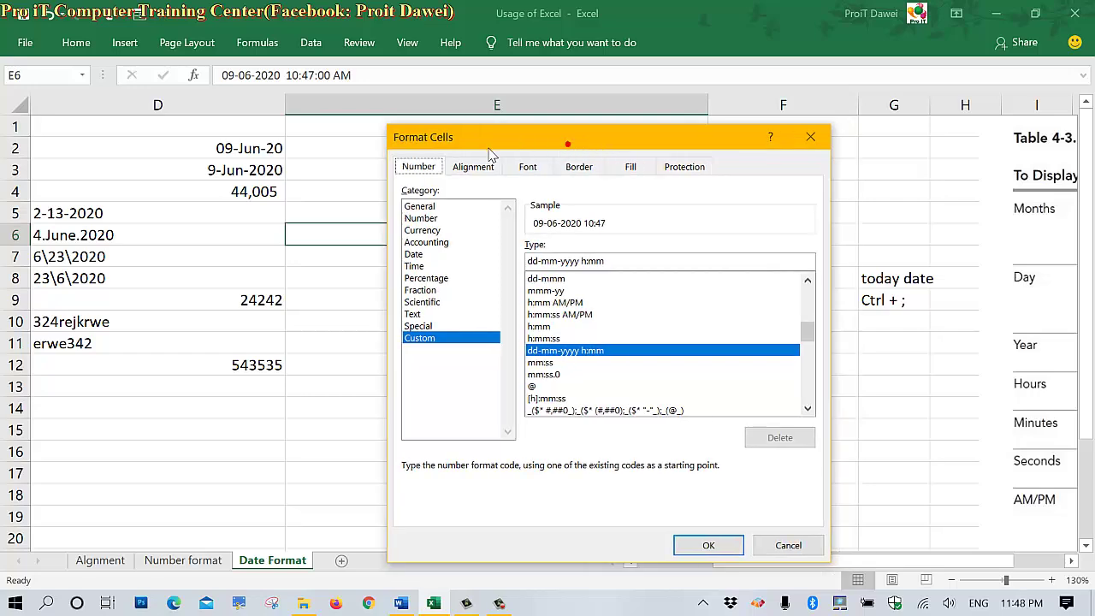
left_click_drag(503, 142, 175, 183)
left_click(287, 304)
type("Am/")
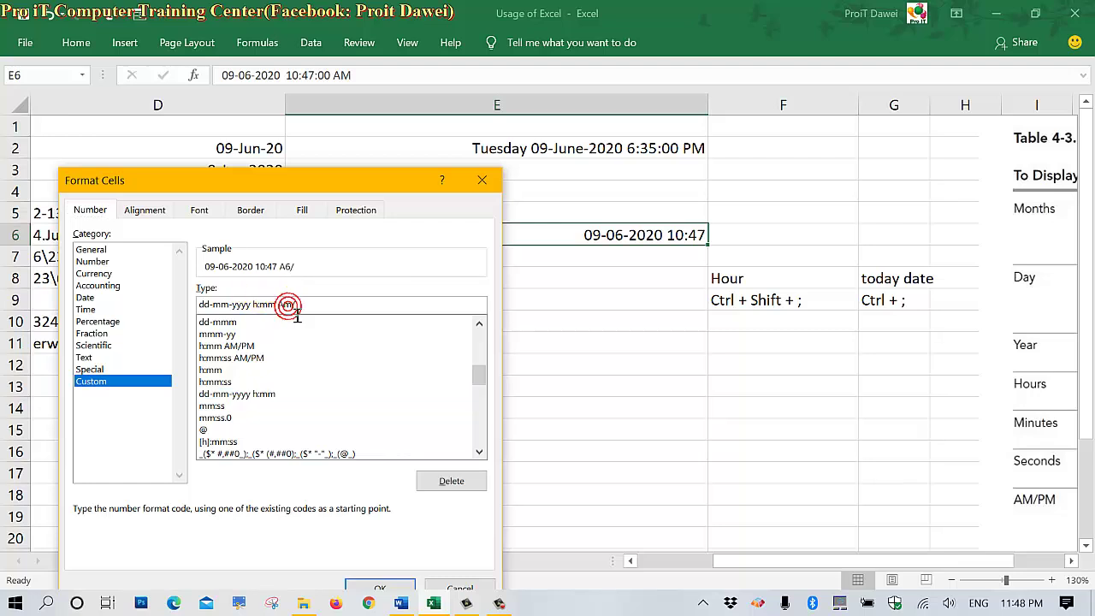
type("PM")
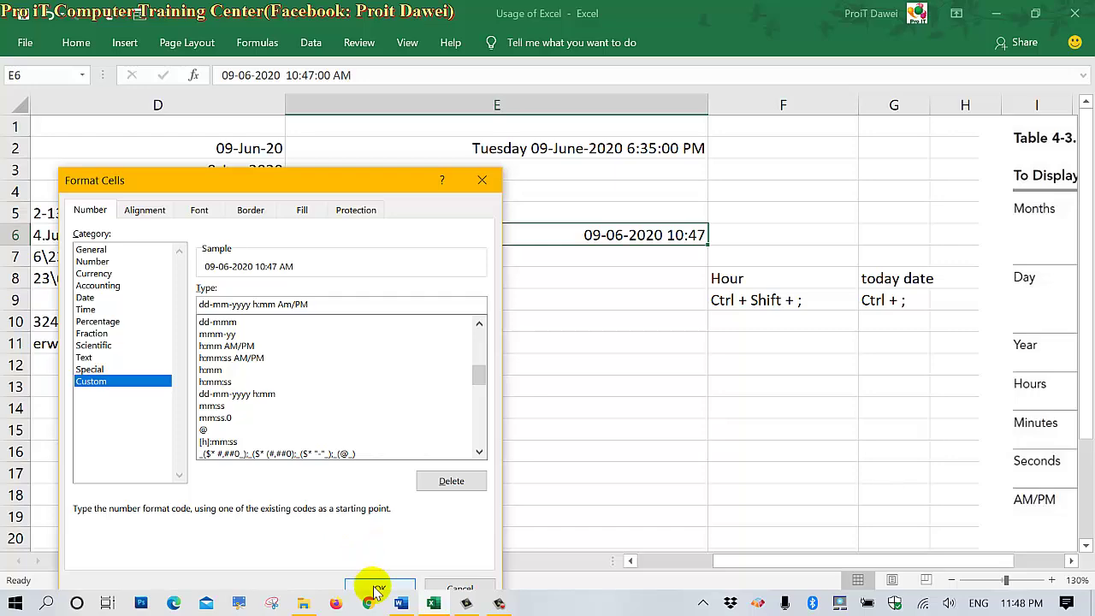
left_click_drag(261, 184, 247, 95)
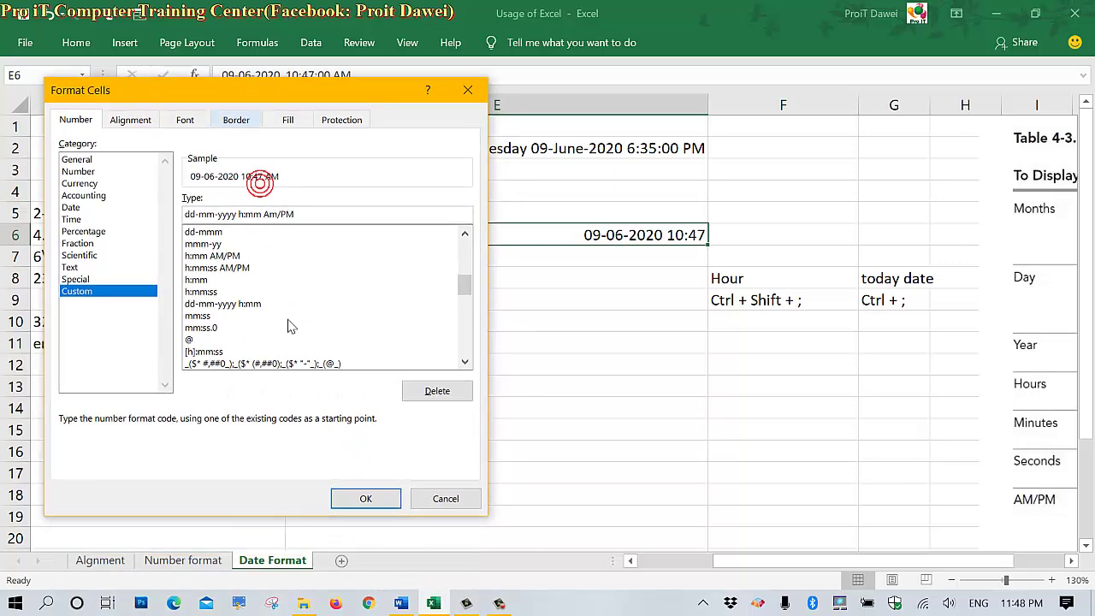
left_click(354, 493)
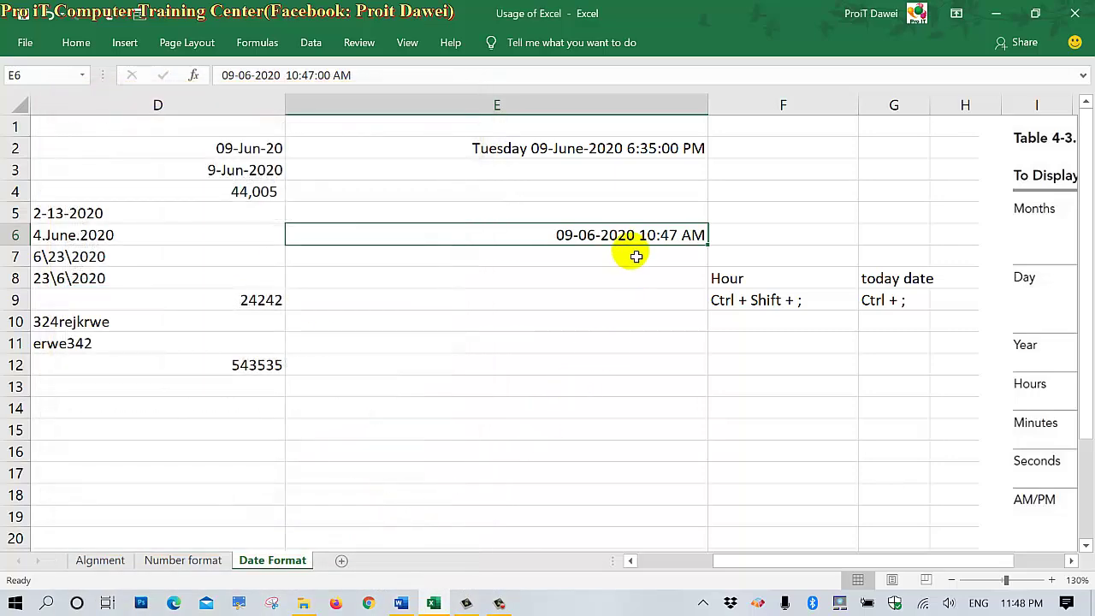
Check E6's value, then move the date-code reference picture about 100 px left
left_click(595, 318)
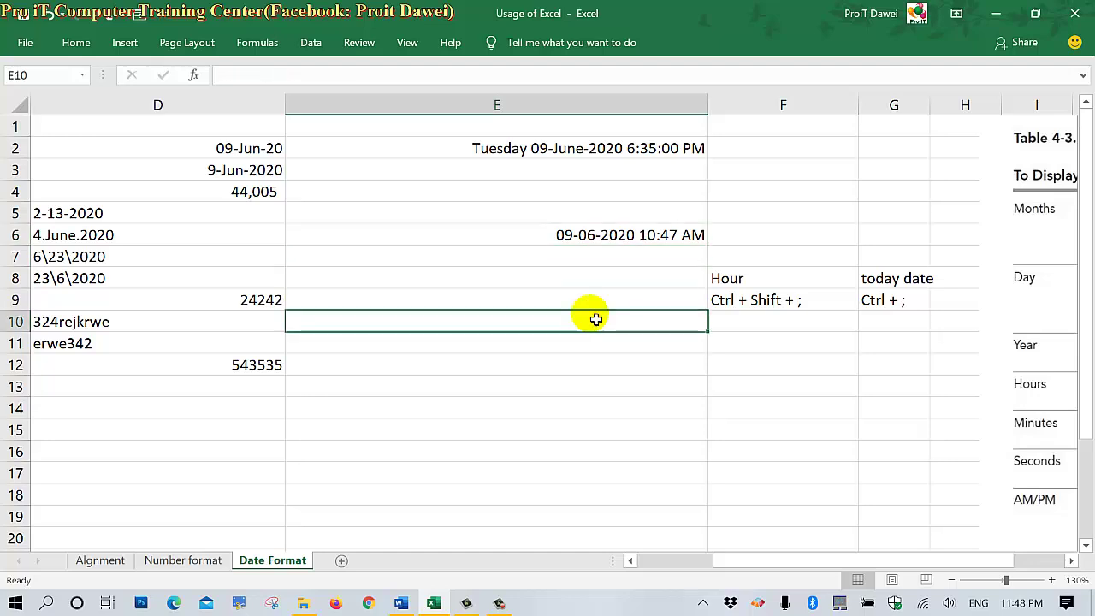
left_click(571, 242)
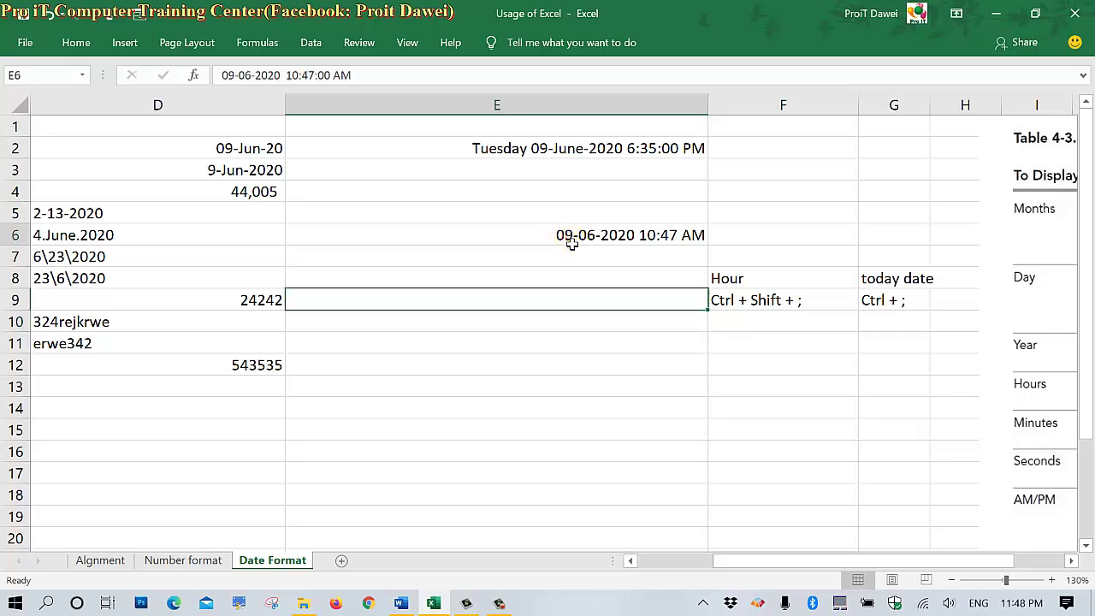
left_click(451, 327)
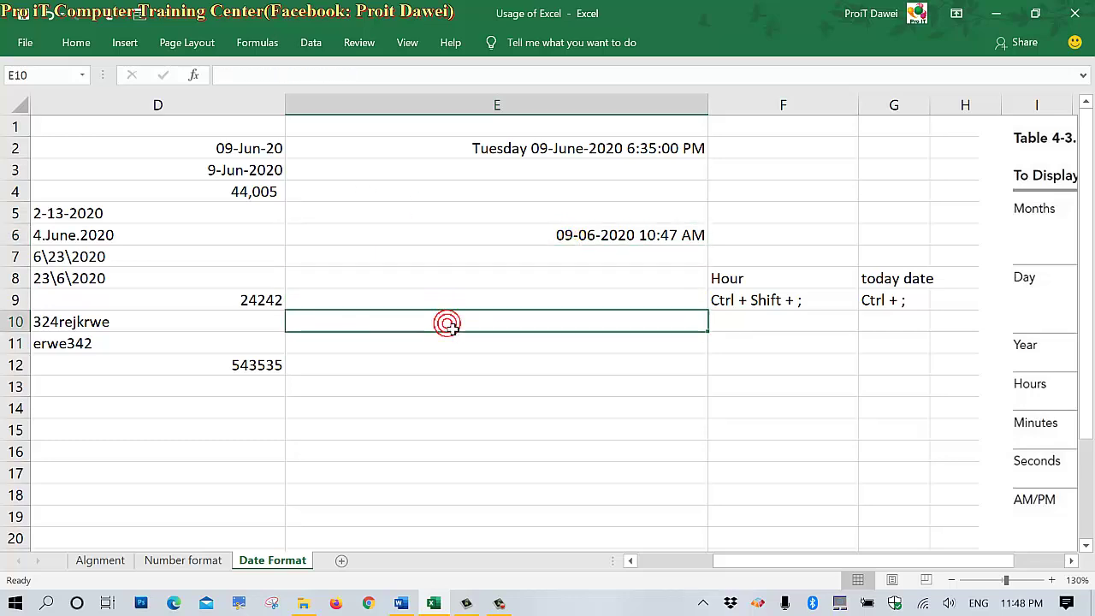
mouse_move(1020, 226)
left_mouse_down()
mouse_move(934, 229)
mouse_move(945, 235)
left_mouse_up()
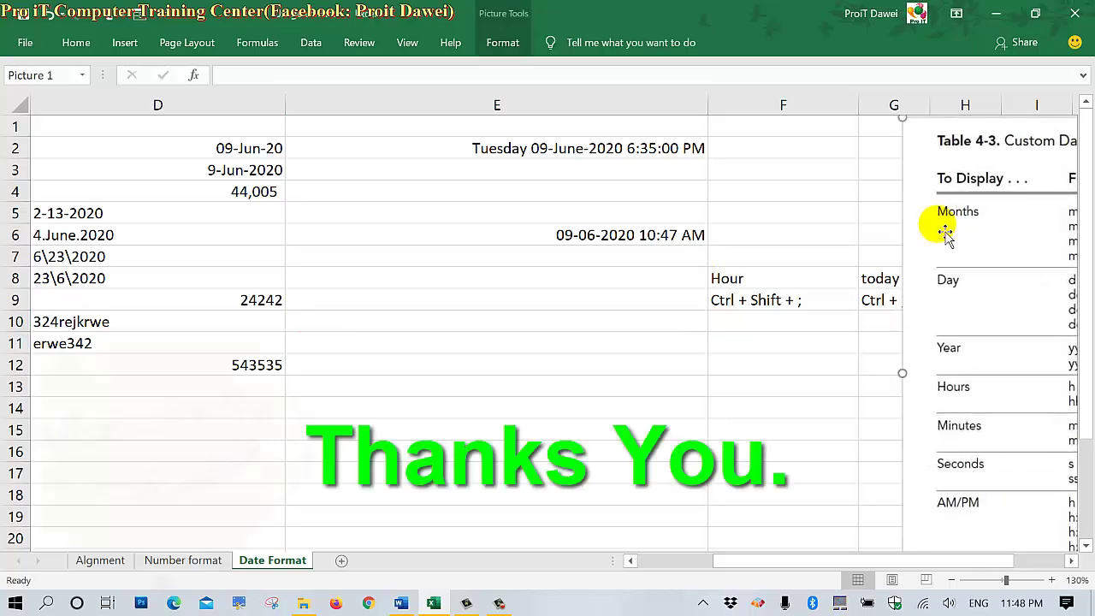